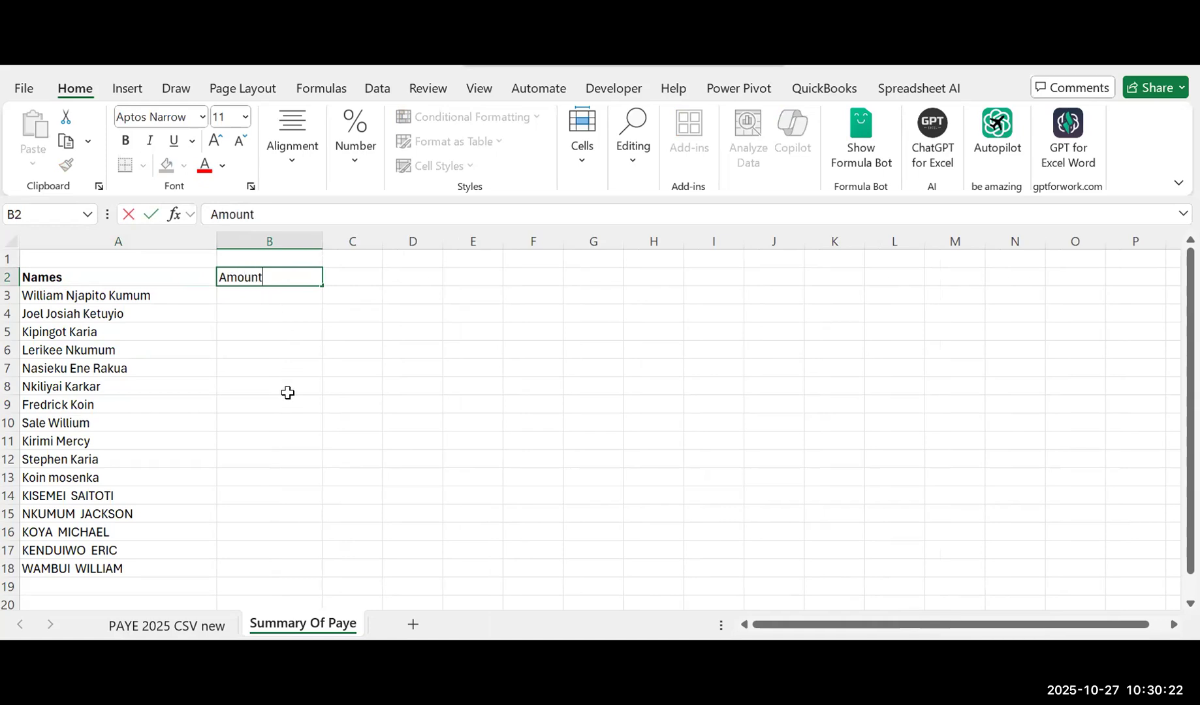
Step: Finish entering the header Amount in cell B2 of the Summary Of Paye sheet and make it bold
left_click(287, 392)
left_click(262, 273)
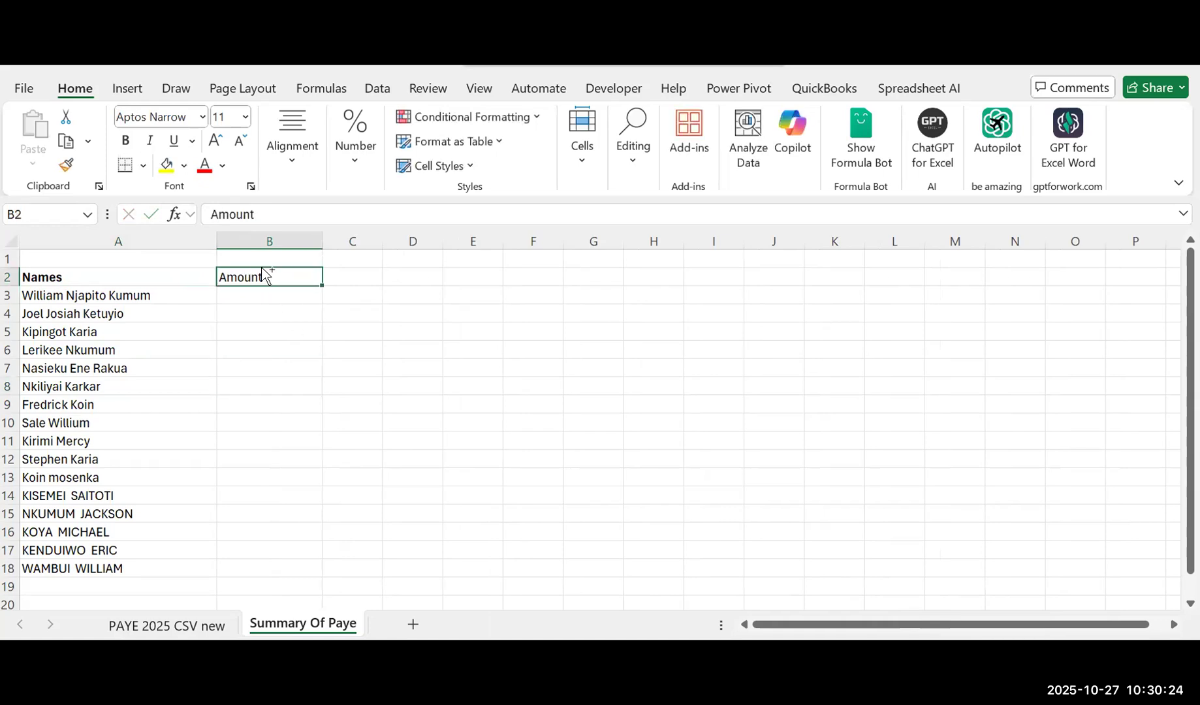
left_click(259, 314)
Step: Examine the employee data across all columns of the PAYE 2025 CSV new sheet
left_click(188, 627)
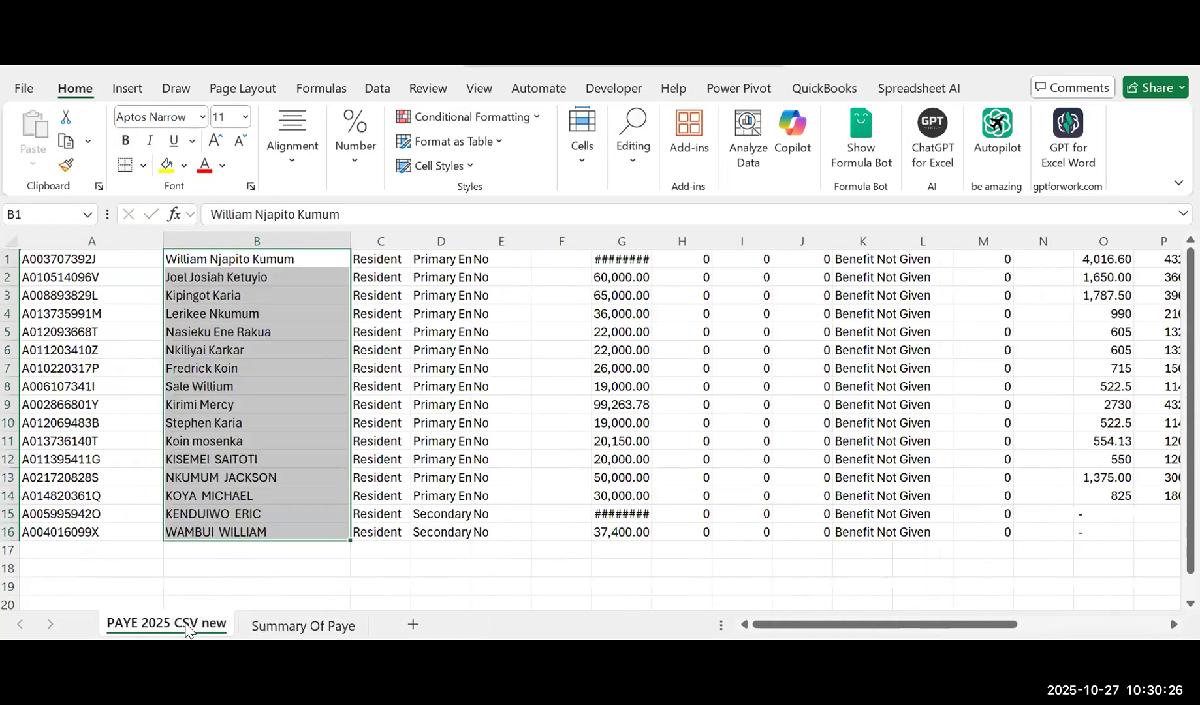
left_click(10, 244)
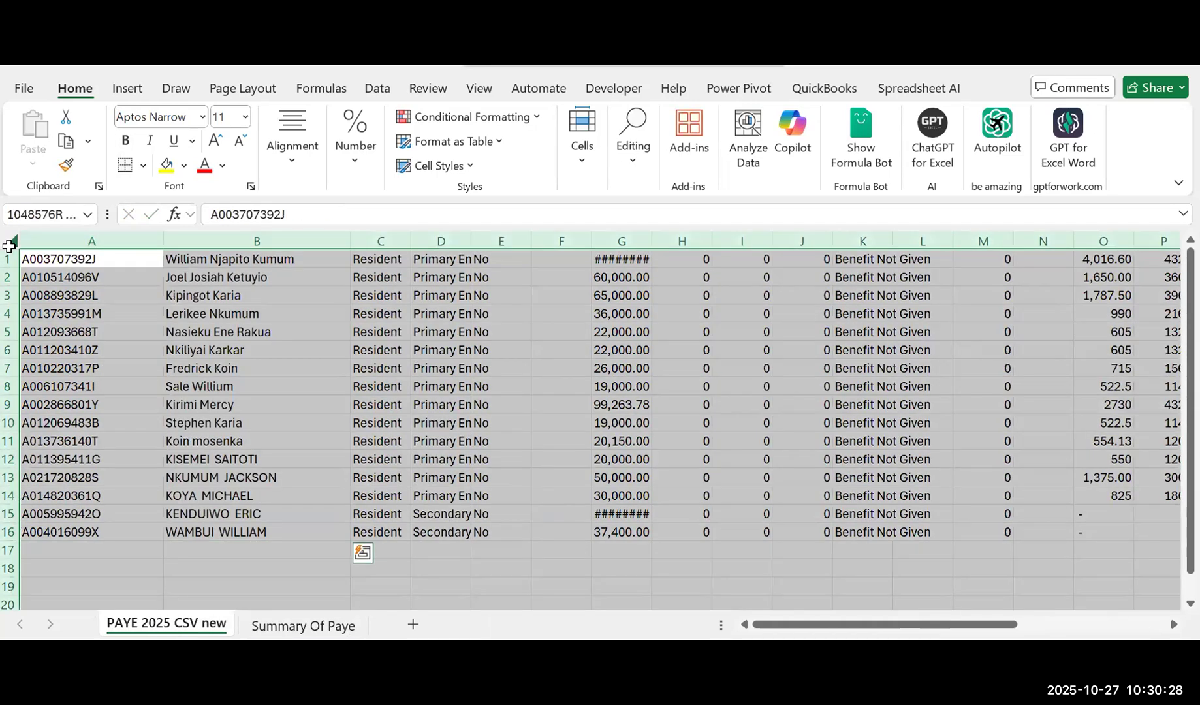
left_click(242, 400)
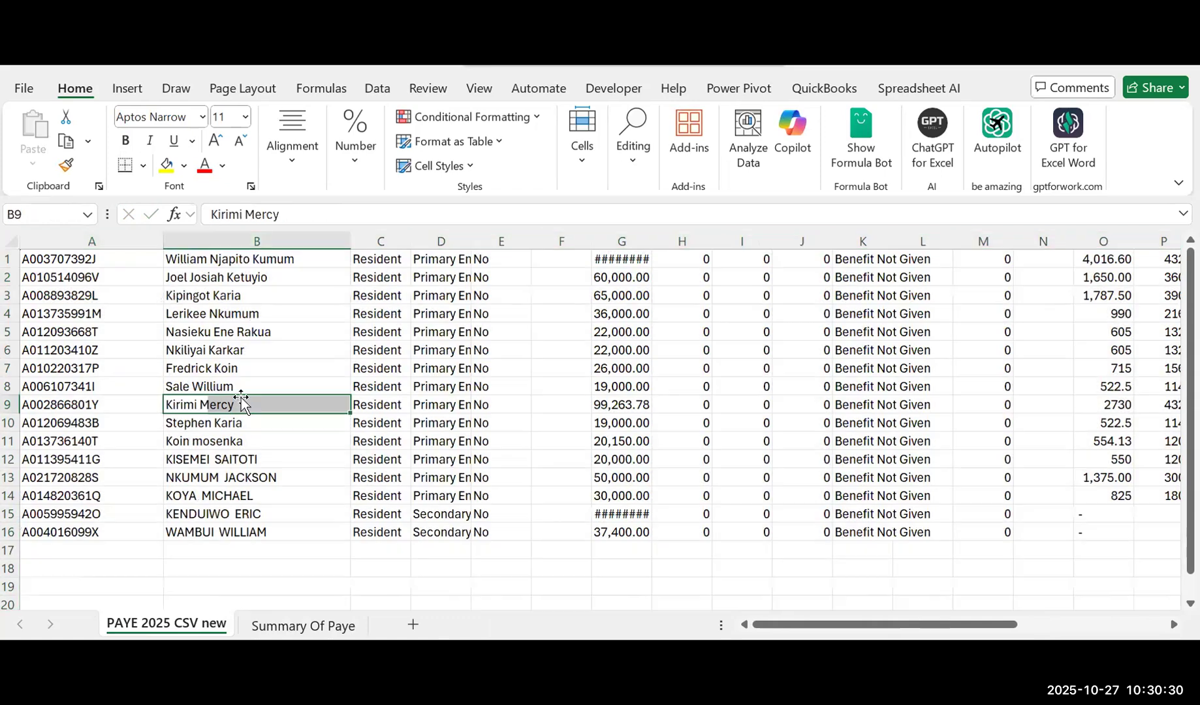
key("Right")
key("Right")
key("Right")
key("Right")
key("Right")
key("Right")
key("Right")
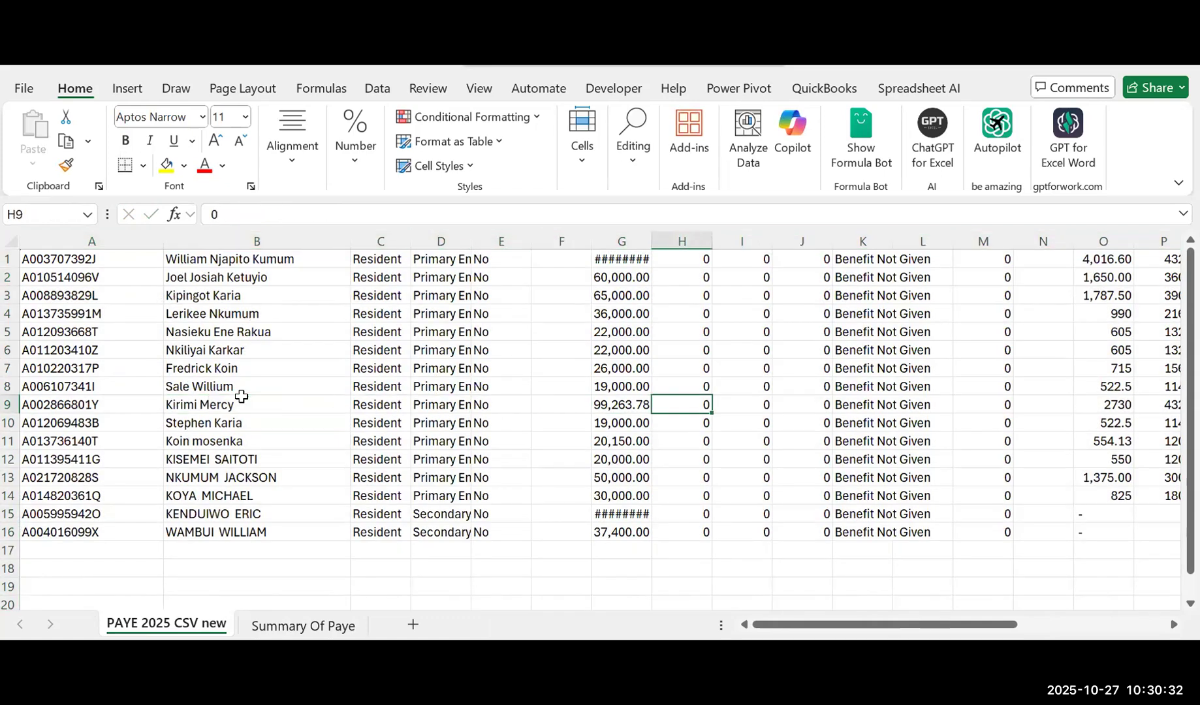
key("Right")
key("Right")
key("Right")
key("Right")
key("Right")
key("Right")
key("Right")
key("Right")
key("Right")
key("Right")
key("Right")
key("Right")
key("Right")
key("Right")
key("Right")
key("Right")
key("Right")
key("Right")
key("Right")
key("Right")
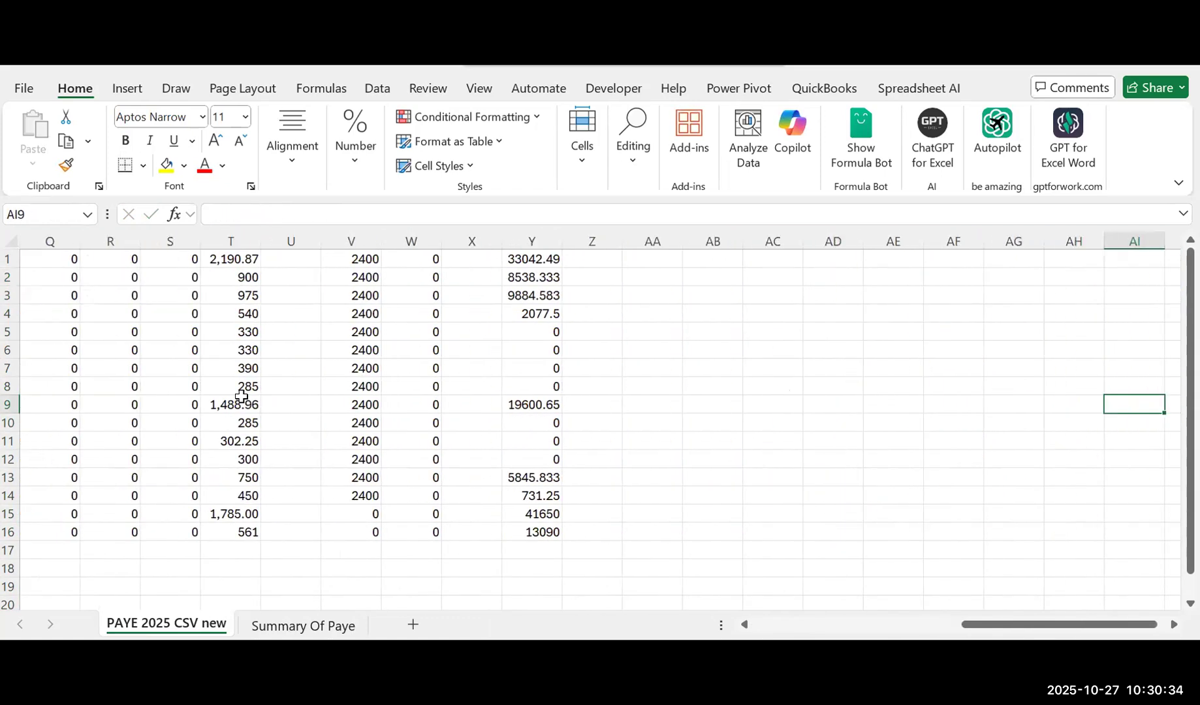
key("Left")
key("Left")
key("Left")
key("Left")
key("Left")
key("Left")
key("Left")
key("Left")
key("Left")
key("Left")
key("Left")
key("Left")
key("Left")
key("Left")
key("Left")
key("Left")
key("Left")
key("Left")
key("Left")
key("Left")
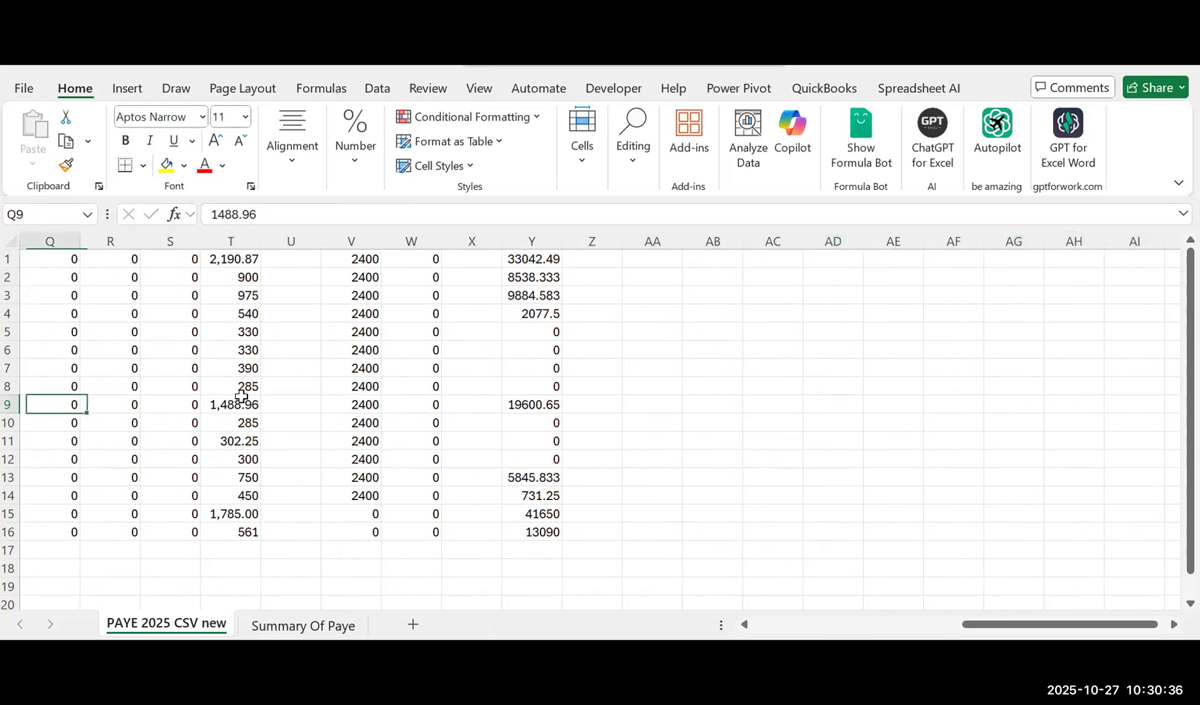
Step: Give columns A through Y of the PAYE 2025 CSV new sheet the range name CSV_P10_DATA
left_click_drag(103, 242, 1093, 270)
left_click(45, 216)
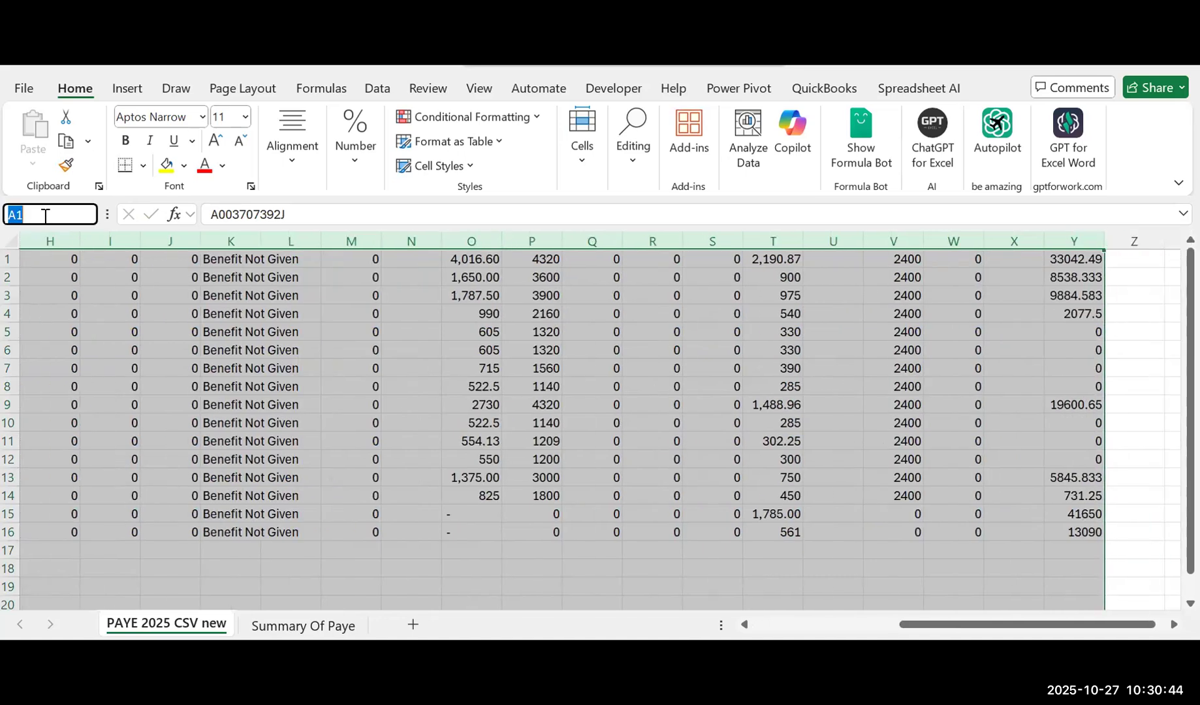
type("N")
type("DATA")
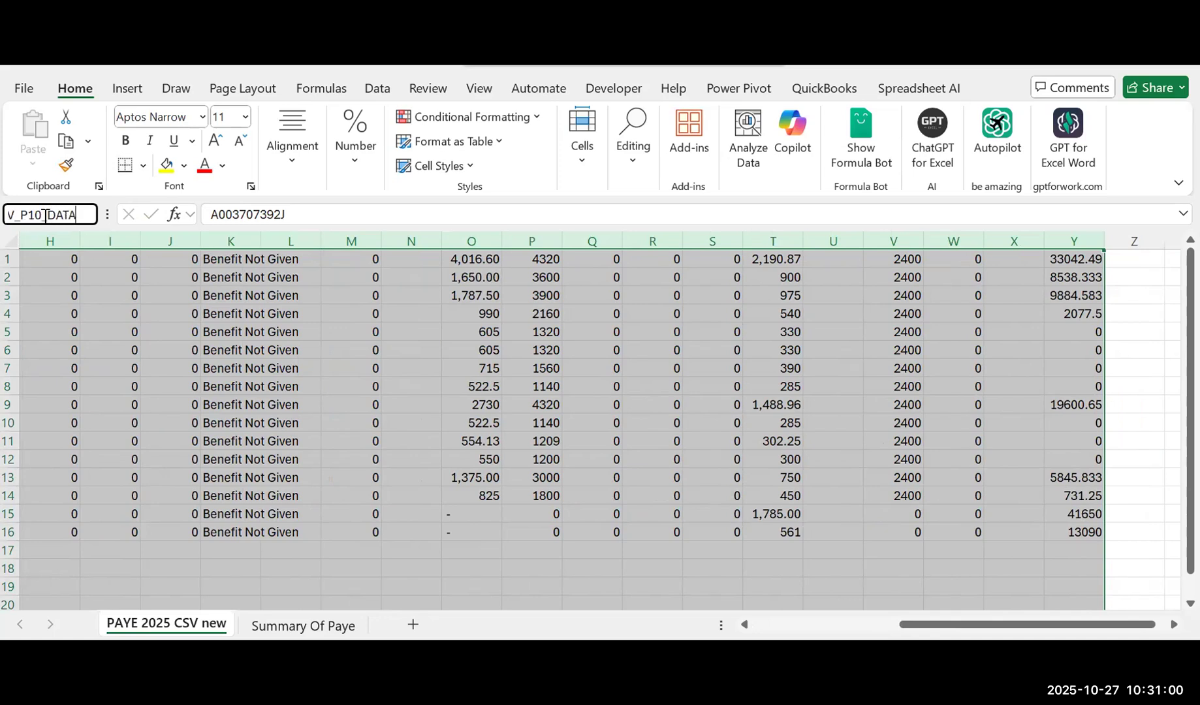
key("Return")
Step: Count the columns of the PAYE 2025 CSV new sheet from column A across to the amounts in column T
left_click(237, 453)
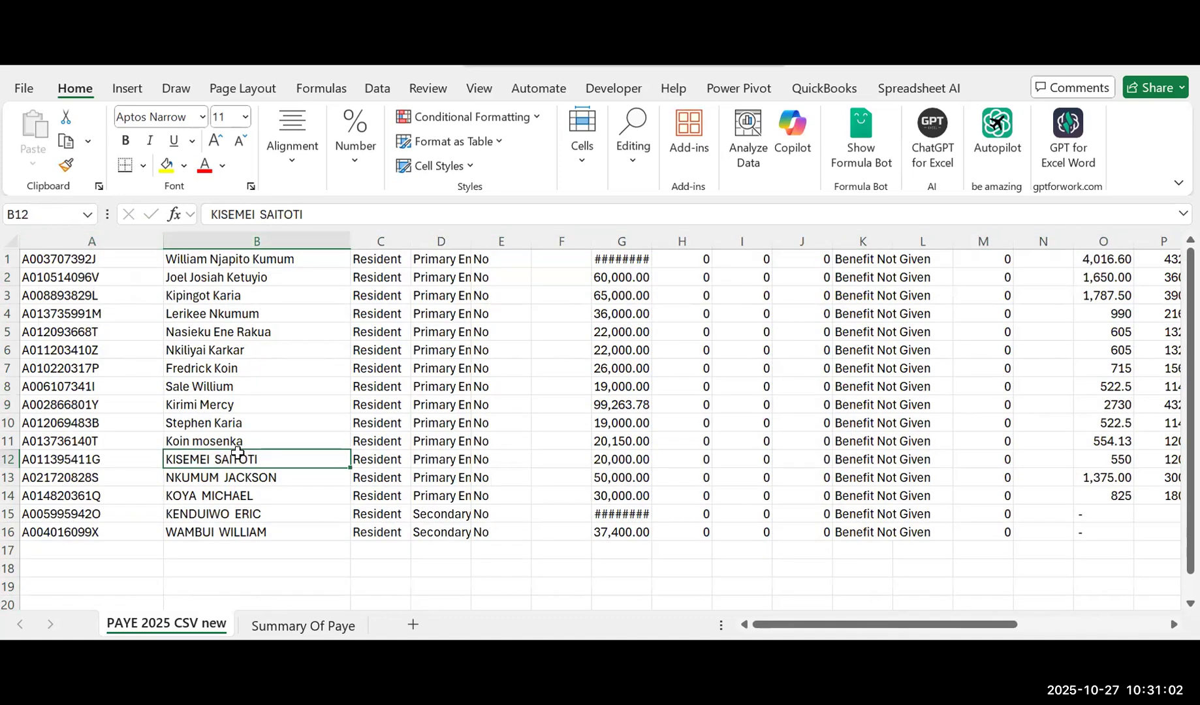
key("Up")
key("Up")
key("Up")
key("Up")
key("Up")
key("Up")
key("Up")
key("Up")
key("Up")
key("Up")
key("Up")
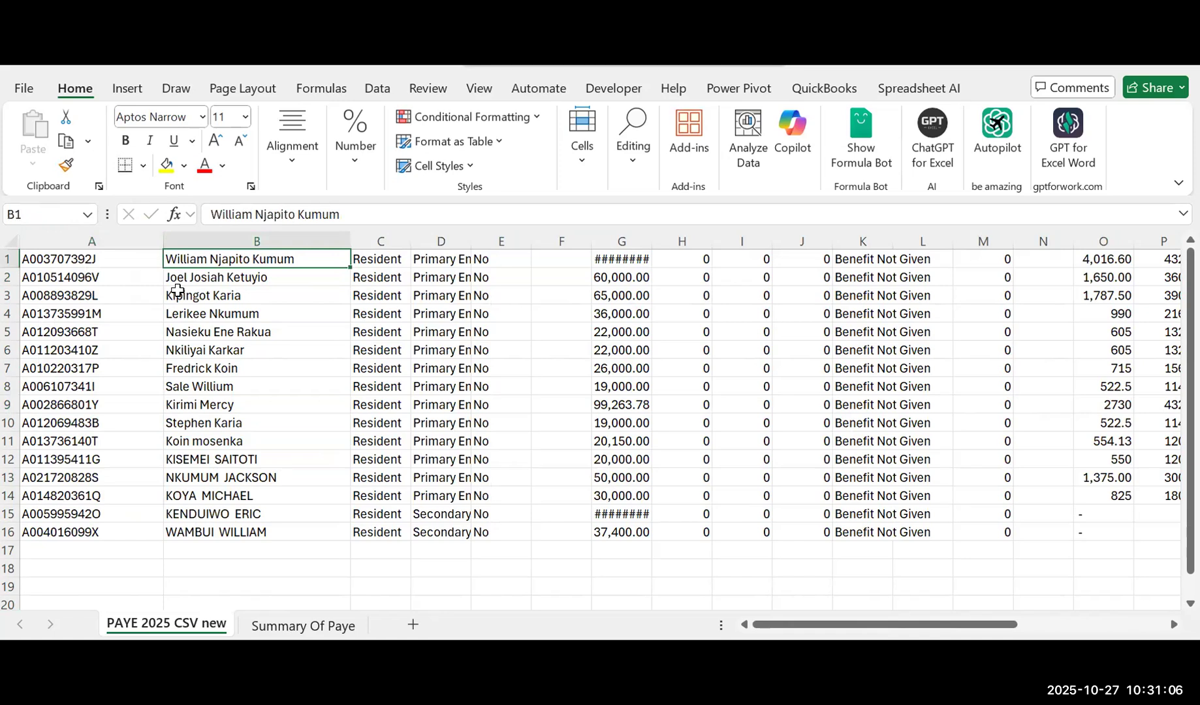
left_click(98, 241)
left_click(264, 241)
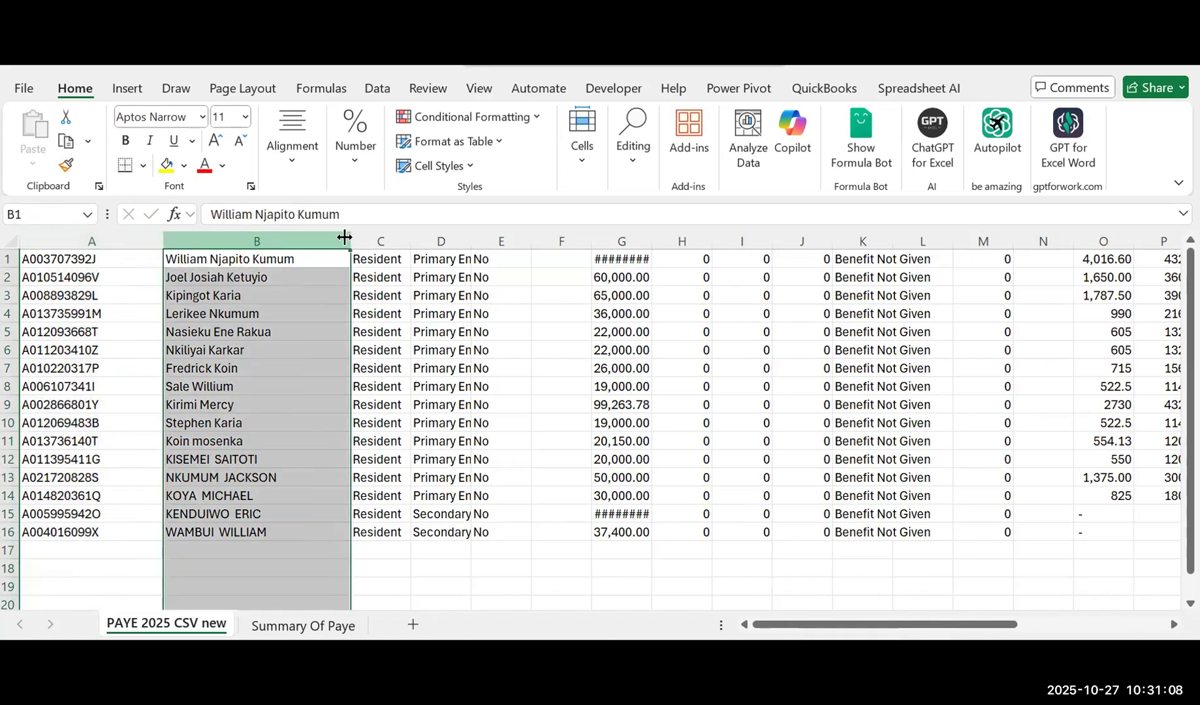
left_click(378, 239)
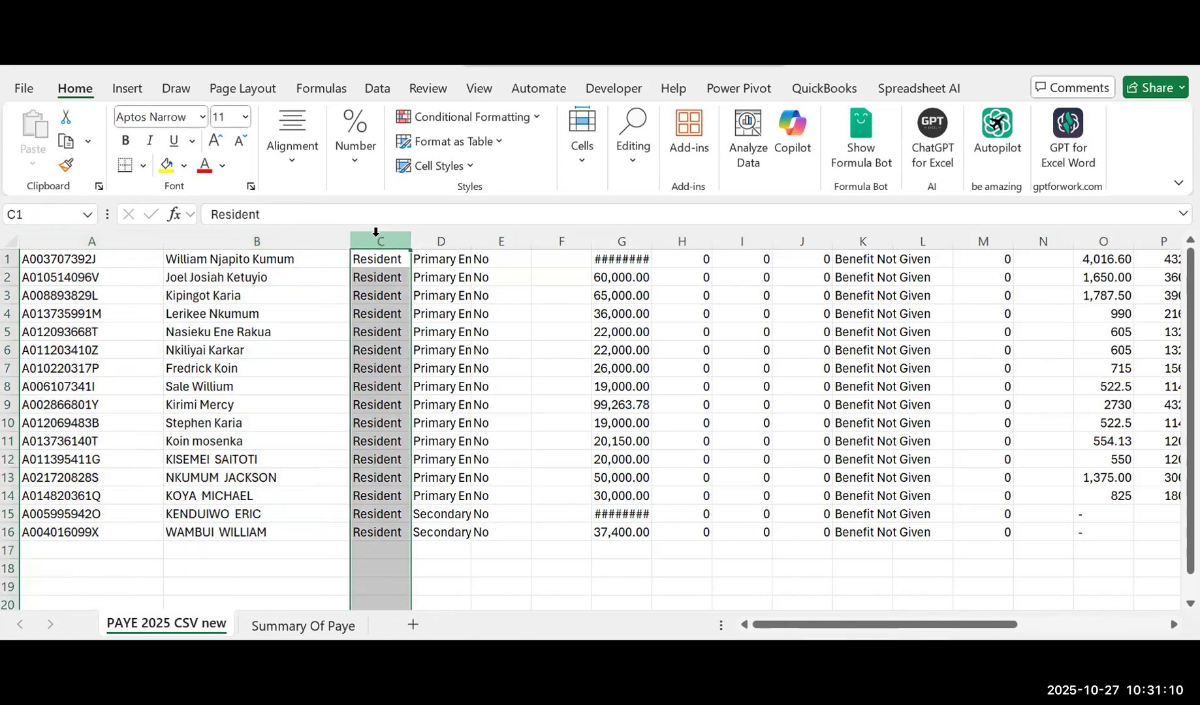
key("Right")
key("Right")
key("Right")
key("Right")
key("Right")
key("Right")
key("Right")
key("Right")
key("Right")
key("Right")
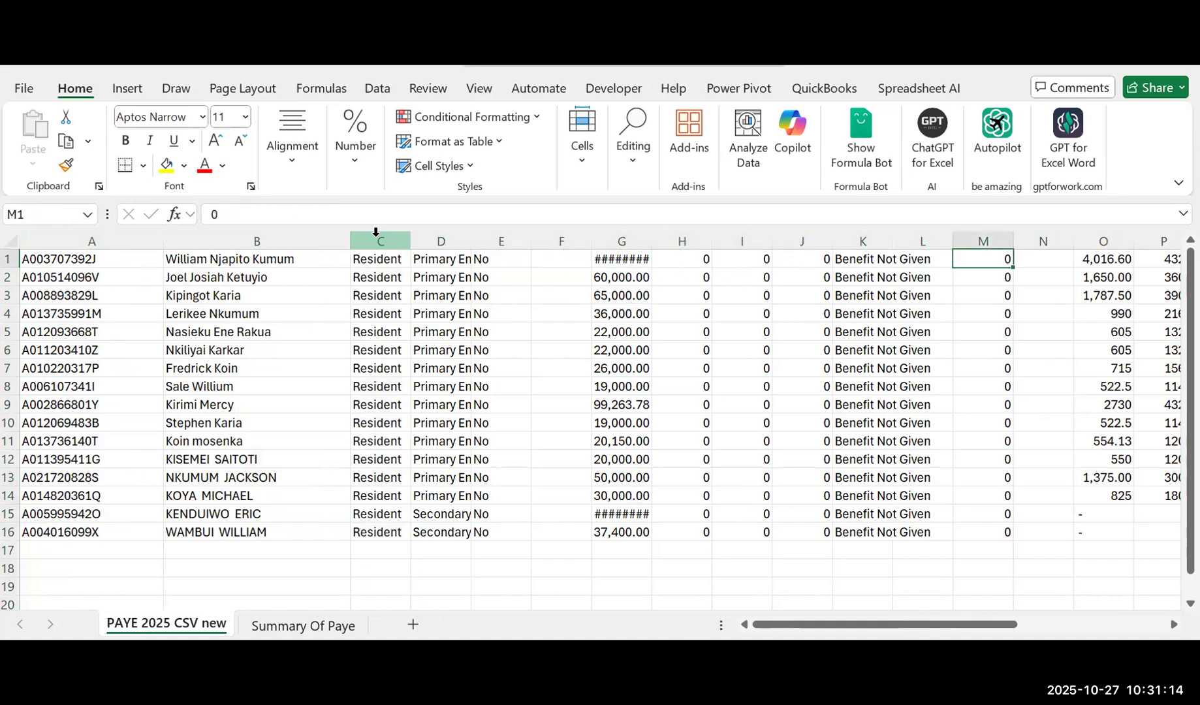
key("Right")
key("Right")
key("Right")
key("Right")
key("Right")
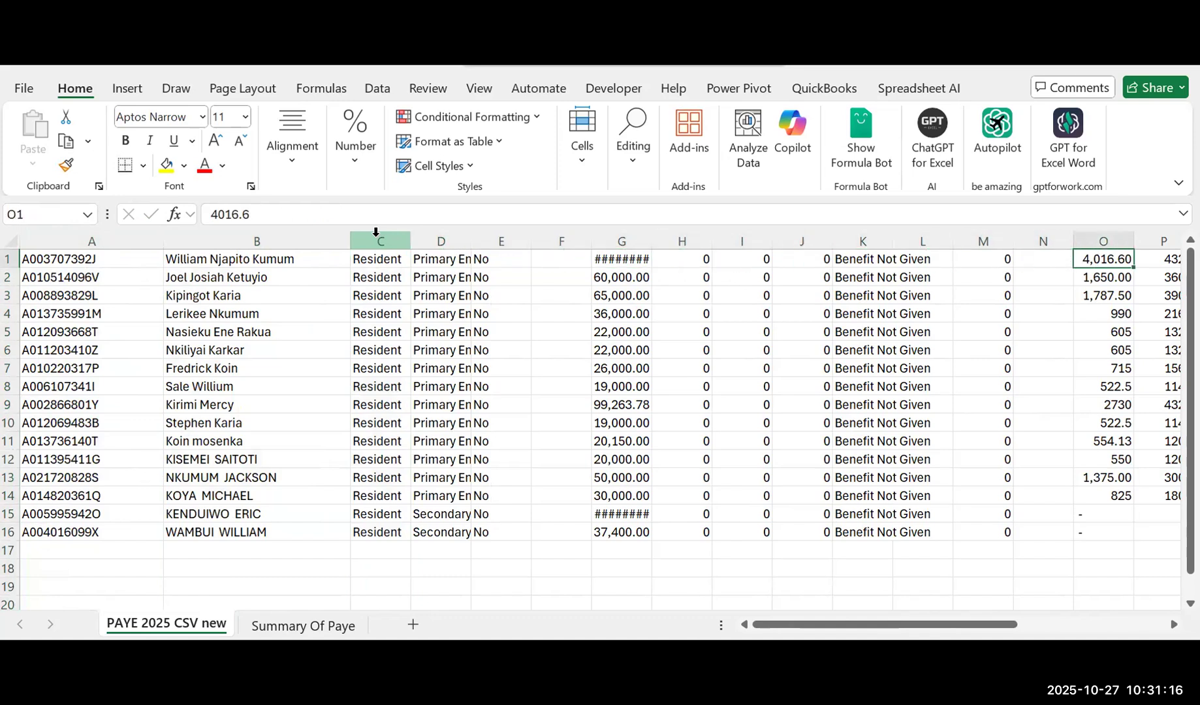
key("Right")
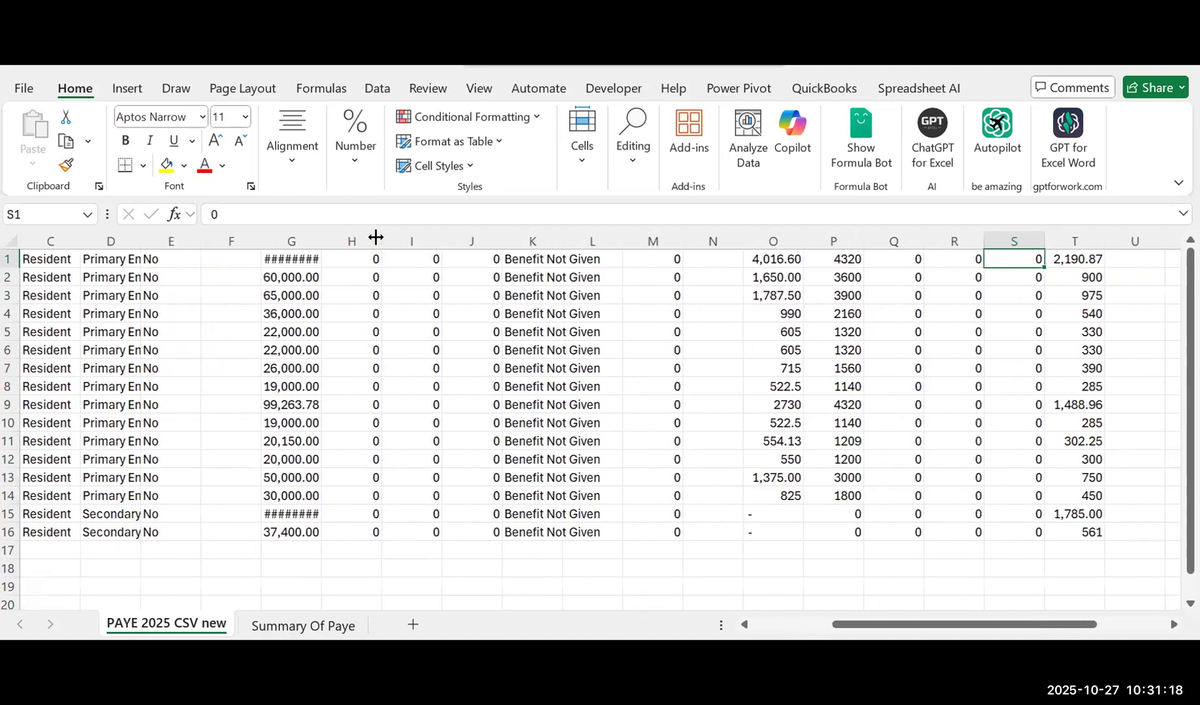
key("Right")
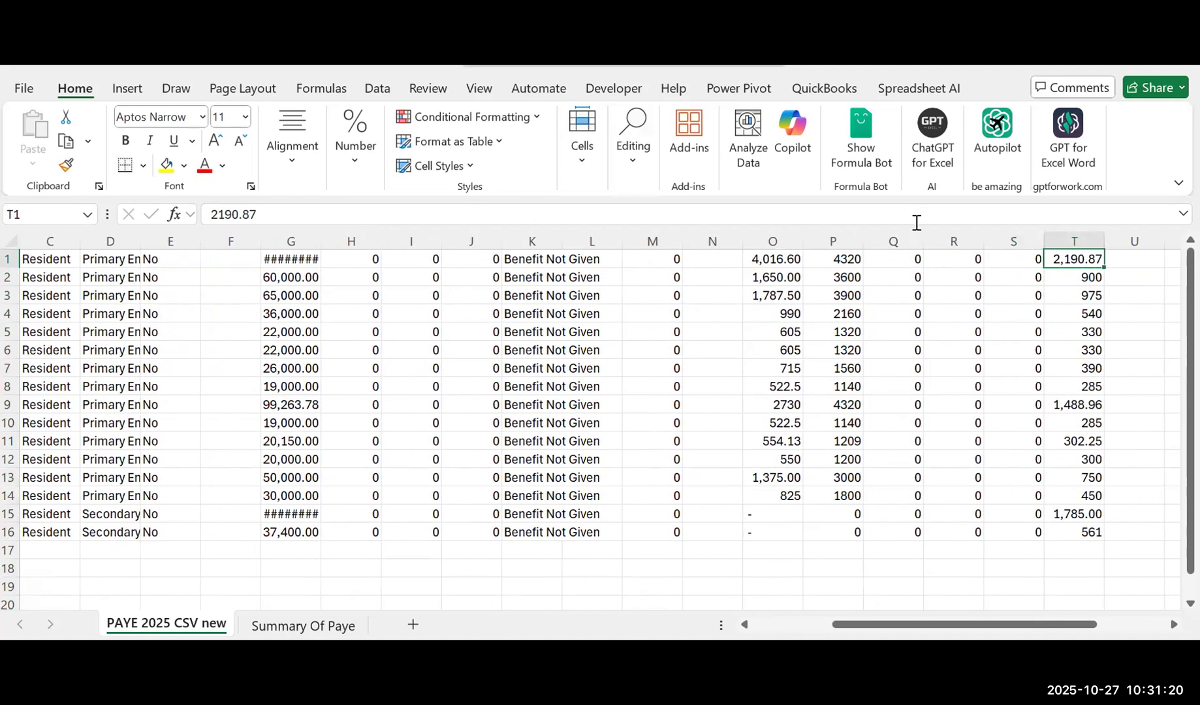
left_click(1076, 240)
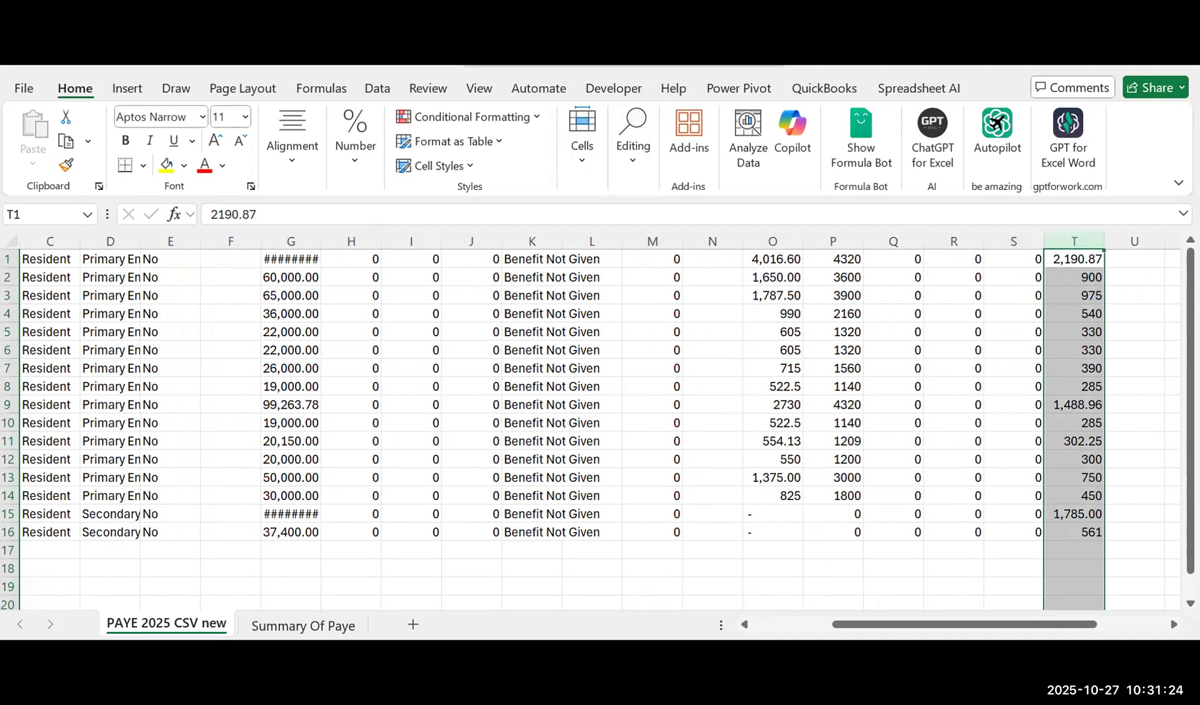
Step: Switch back to Excel and begin a VLOOKUP formula in cell B3 of Summary Of Paye with A3 as the lookup value
mouse_move(769, 676)
left_click(918, 601)
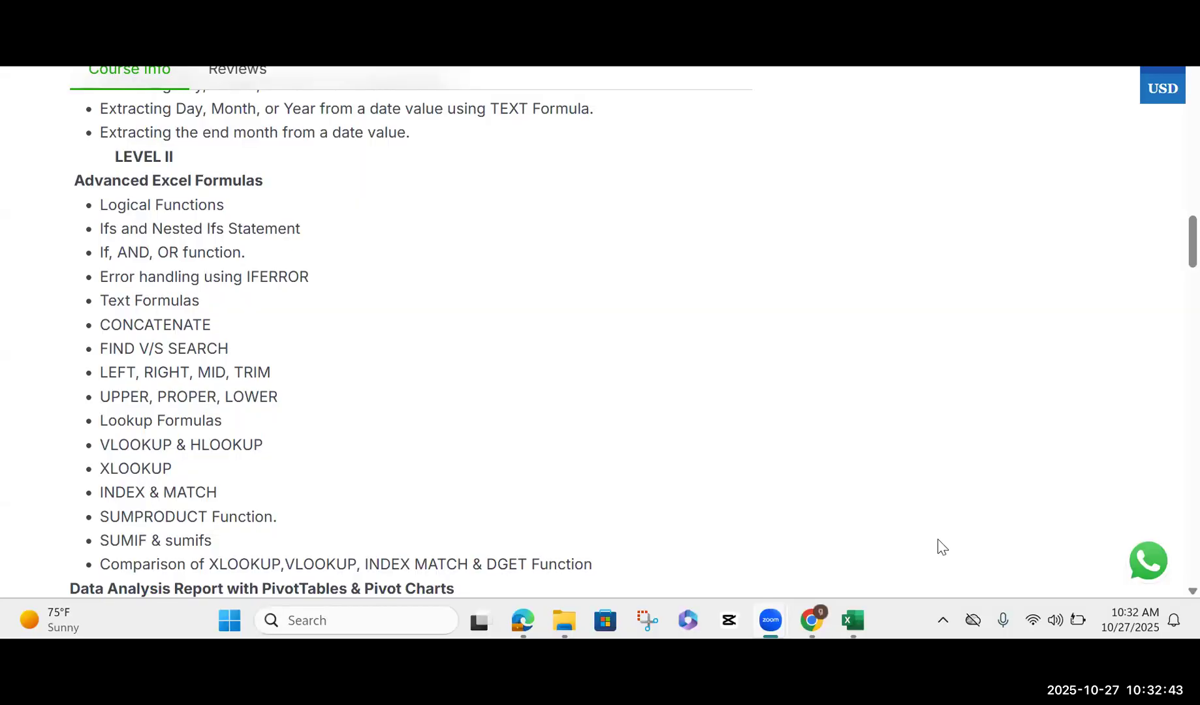
left_click(860, 615)
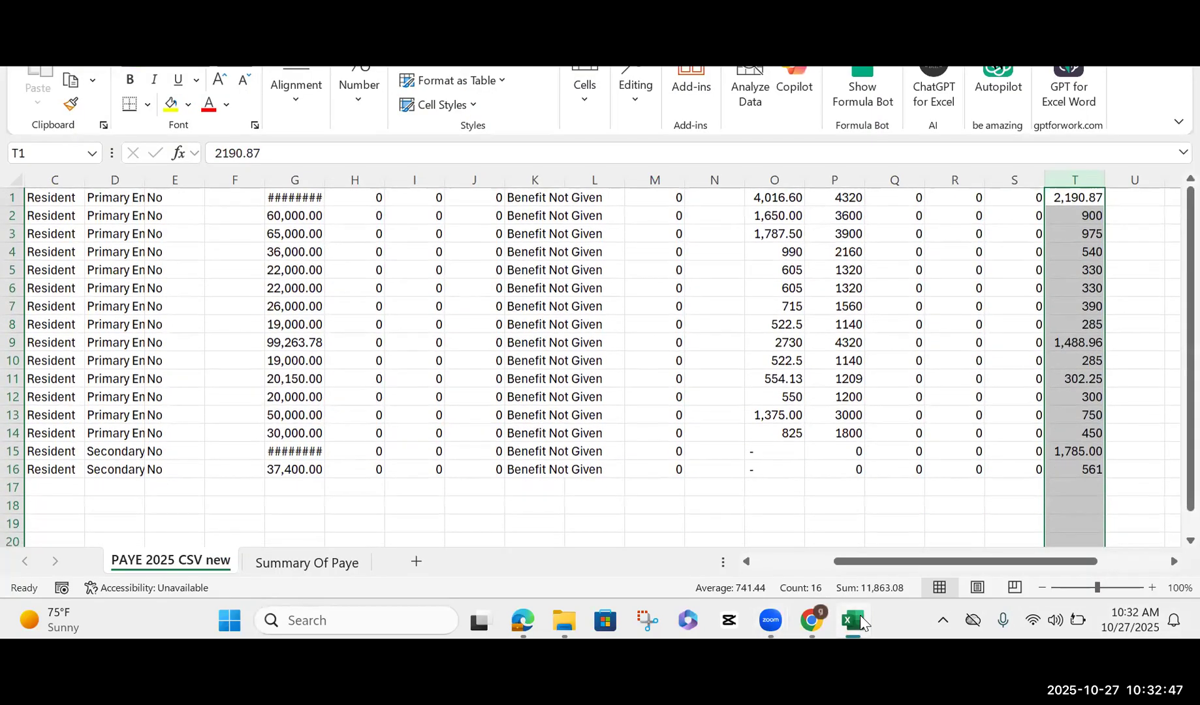
left_click(306, 563)
left_click(273, 233)
type("=VLO")
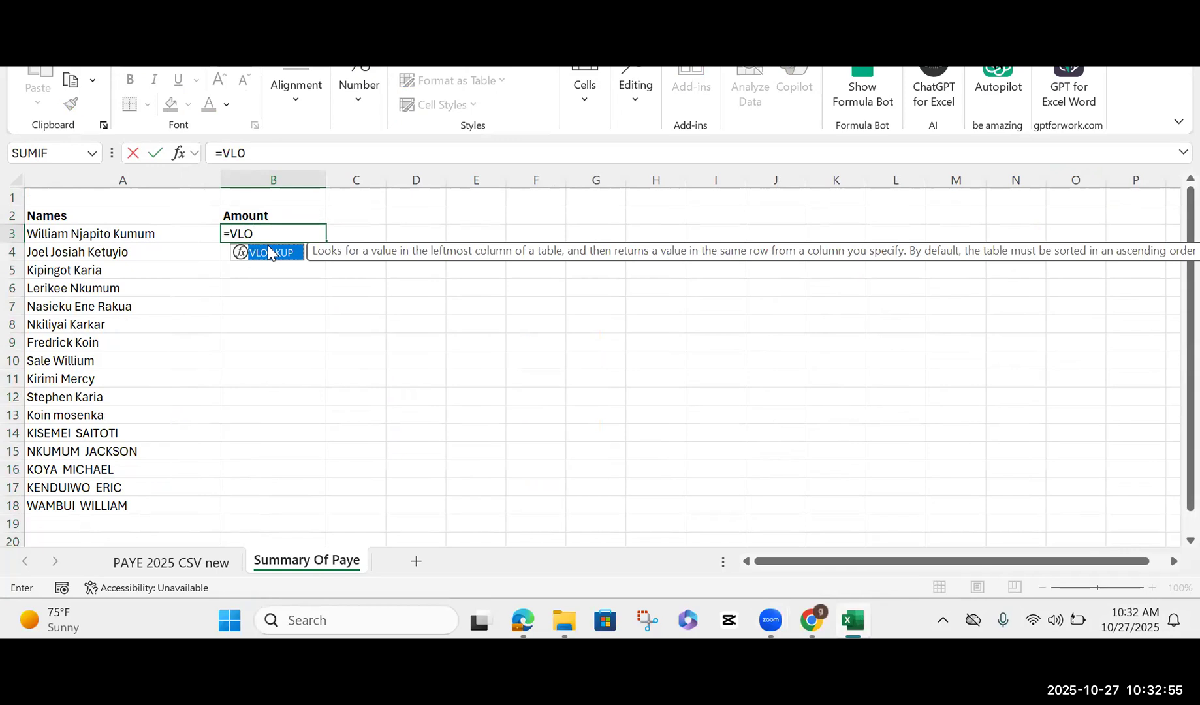
double_click(269, 253)
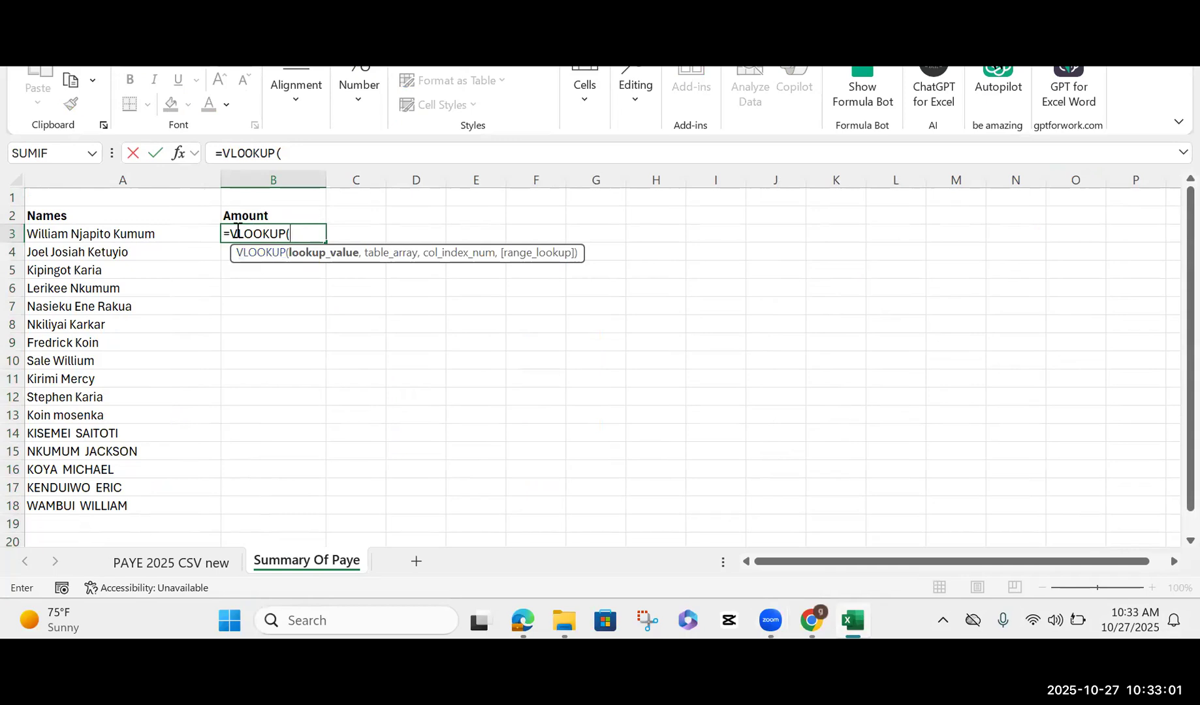
left_click(109, 240)
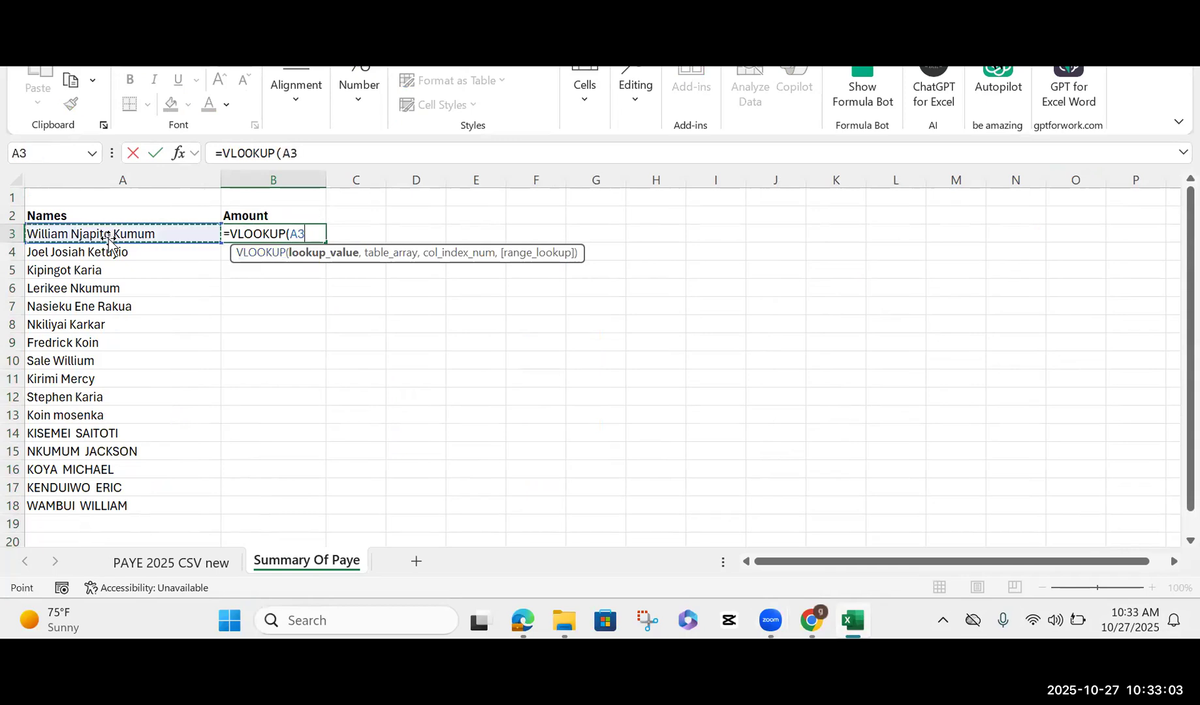
type(",")
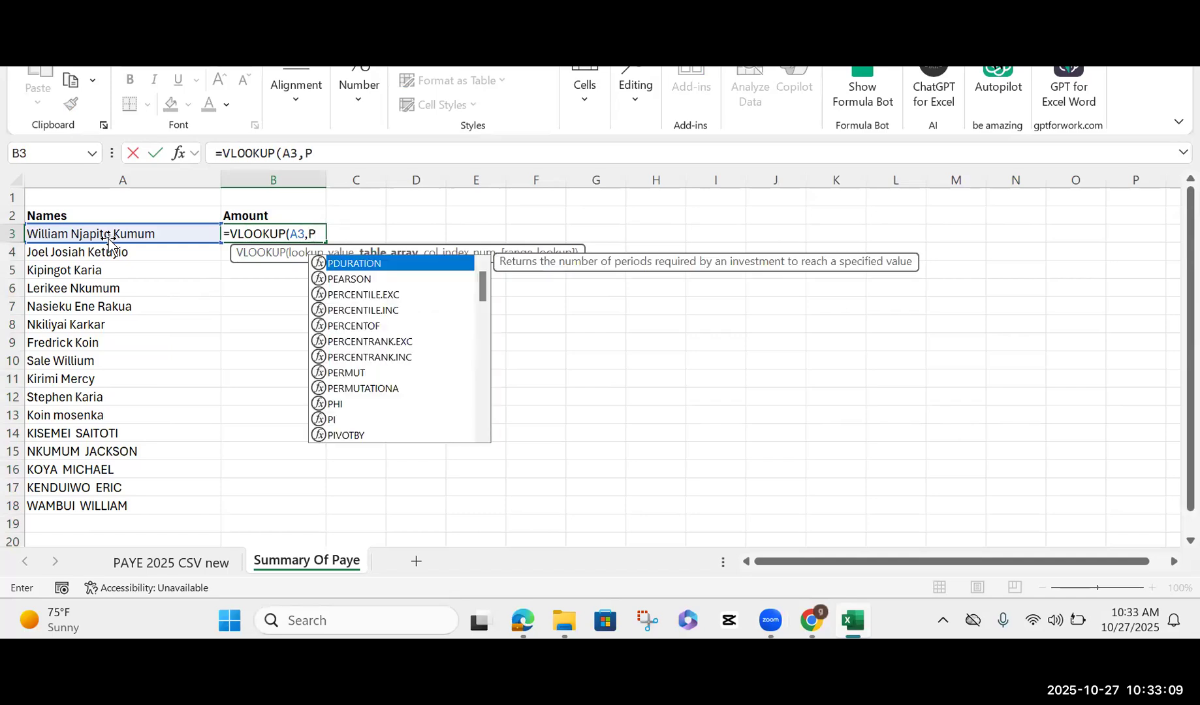
Step: Complete the B3 formula with CSV_P10_DATA as the table array and 20 as the column index, giving =VLOOKUP(A3,CSV_P10_DATA,20)
type("P")
key("BackSpace")
type("CS")
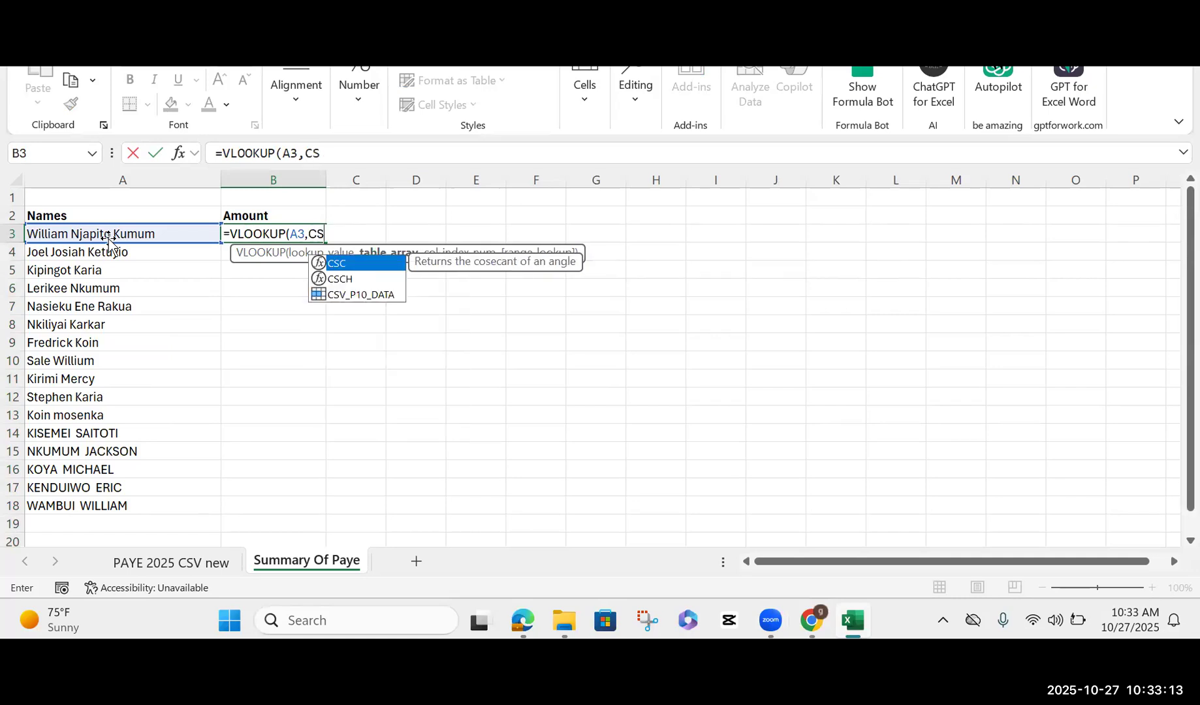
double_click(357, 296)
type(",")
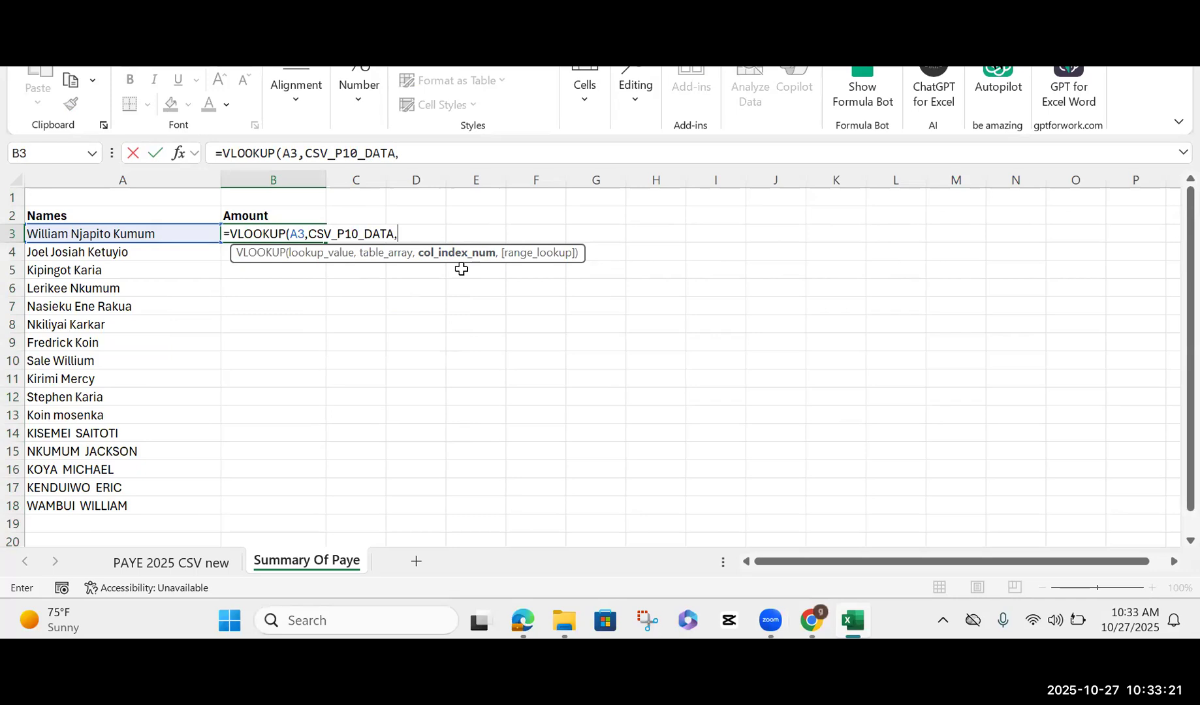
type("20")
key("Return")
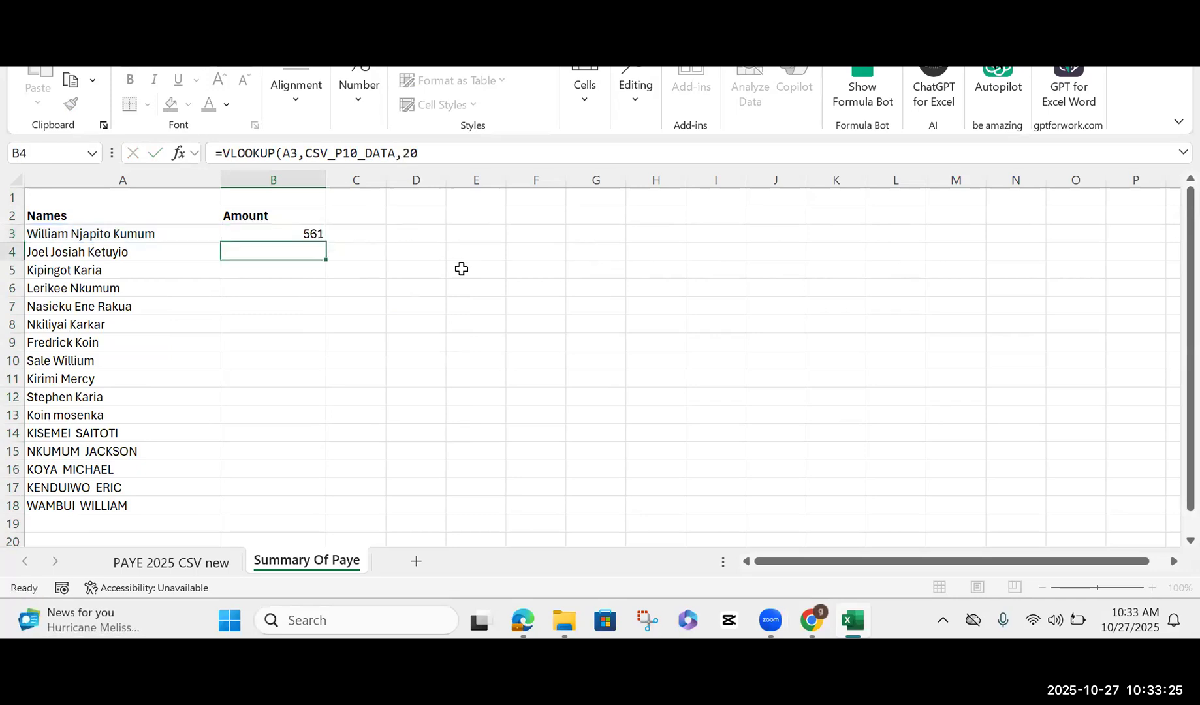
Step: Copy the VLOOKUP formula from cell B3 down through cell B18
left_click(291, 234)
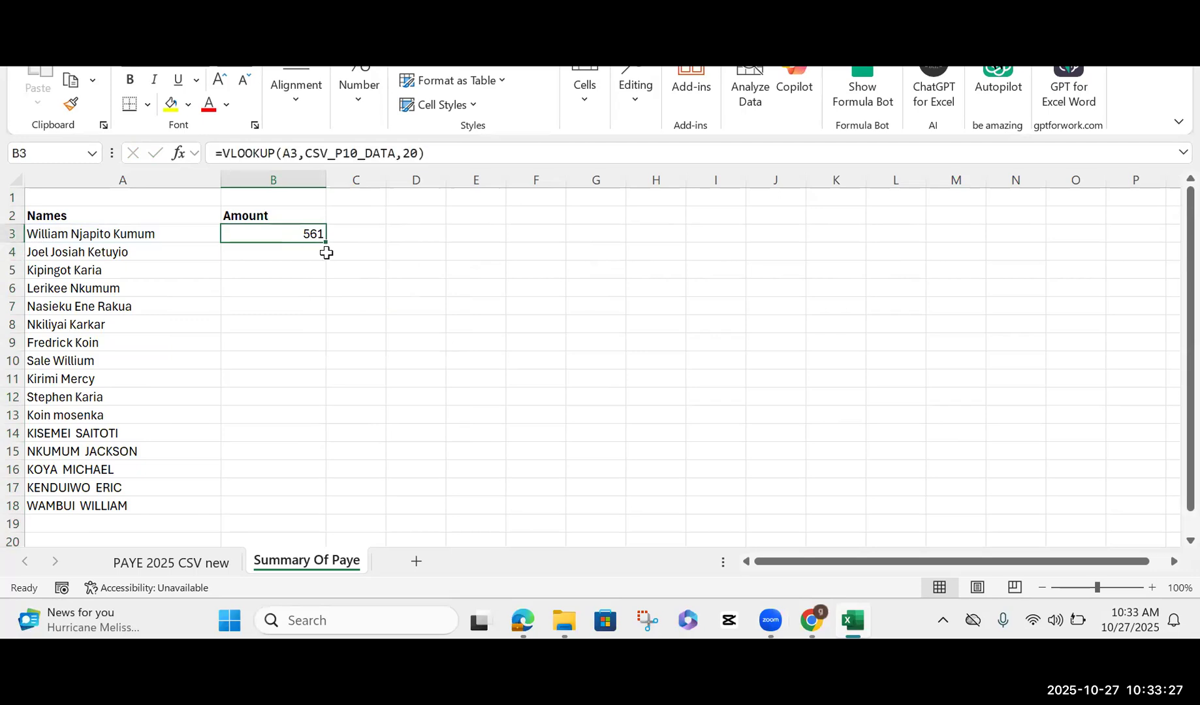
left_click_drag(322, 244, 283, 470)
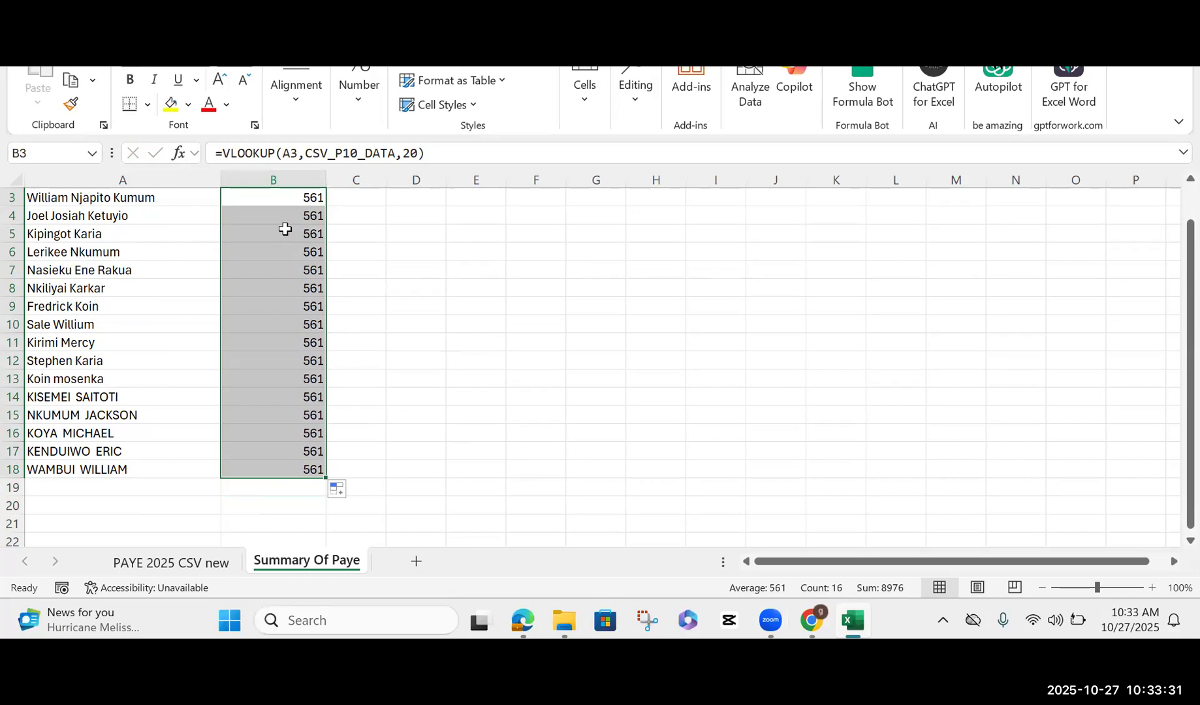
Step: Inspect the copied VLOOKUP formulas in several cells of the Amount column, including B5, B6, B8 and B3
left_click(291, 232)
left_click(447, 159)
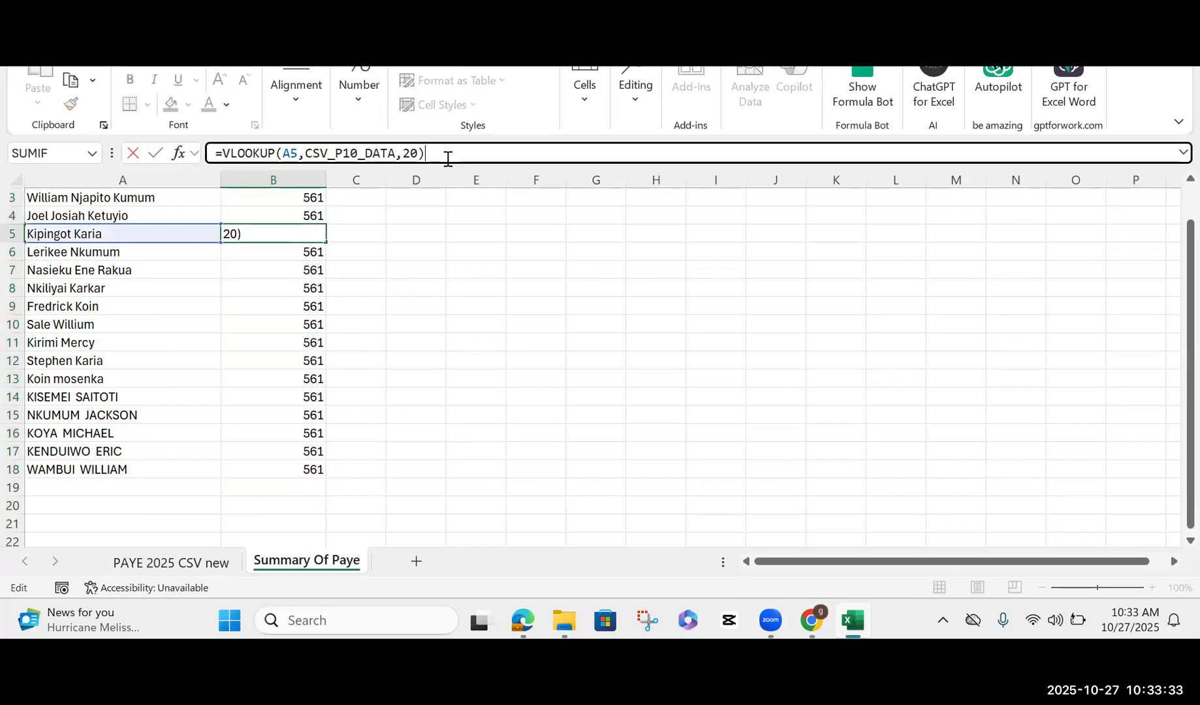
left_click(308, 256)
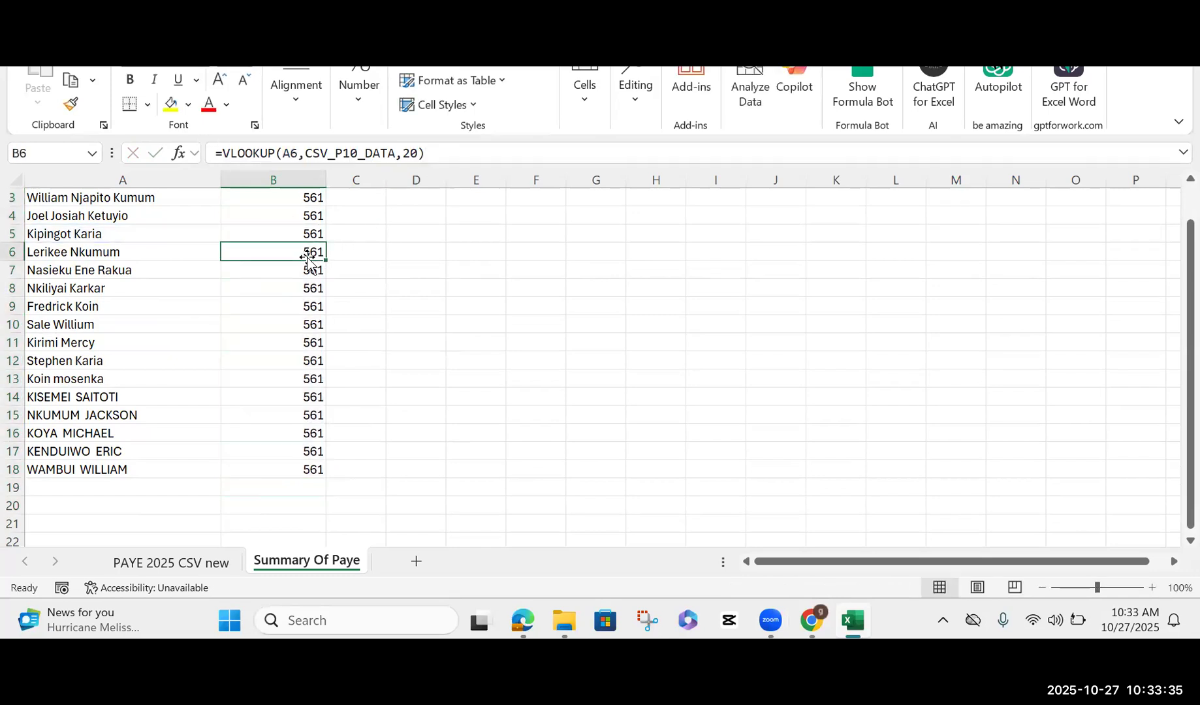
left_click(300, 282)
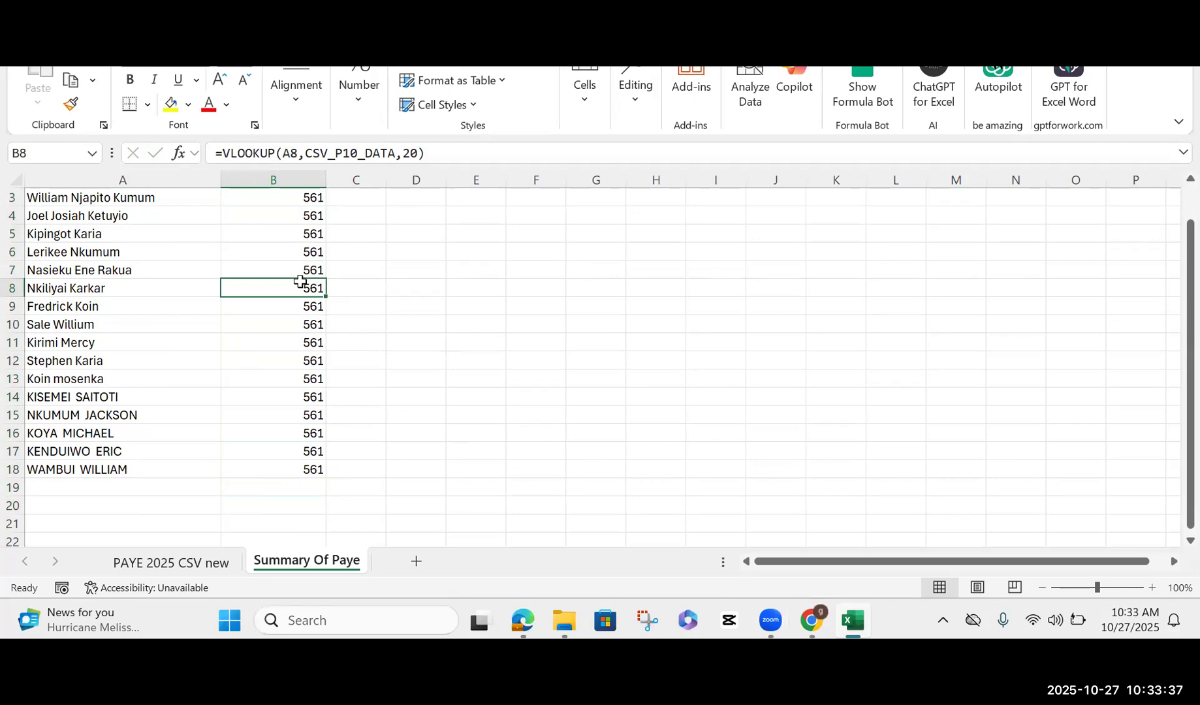
left_click(438, 153)
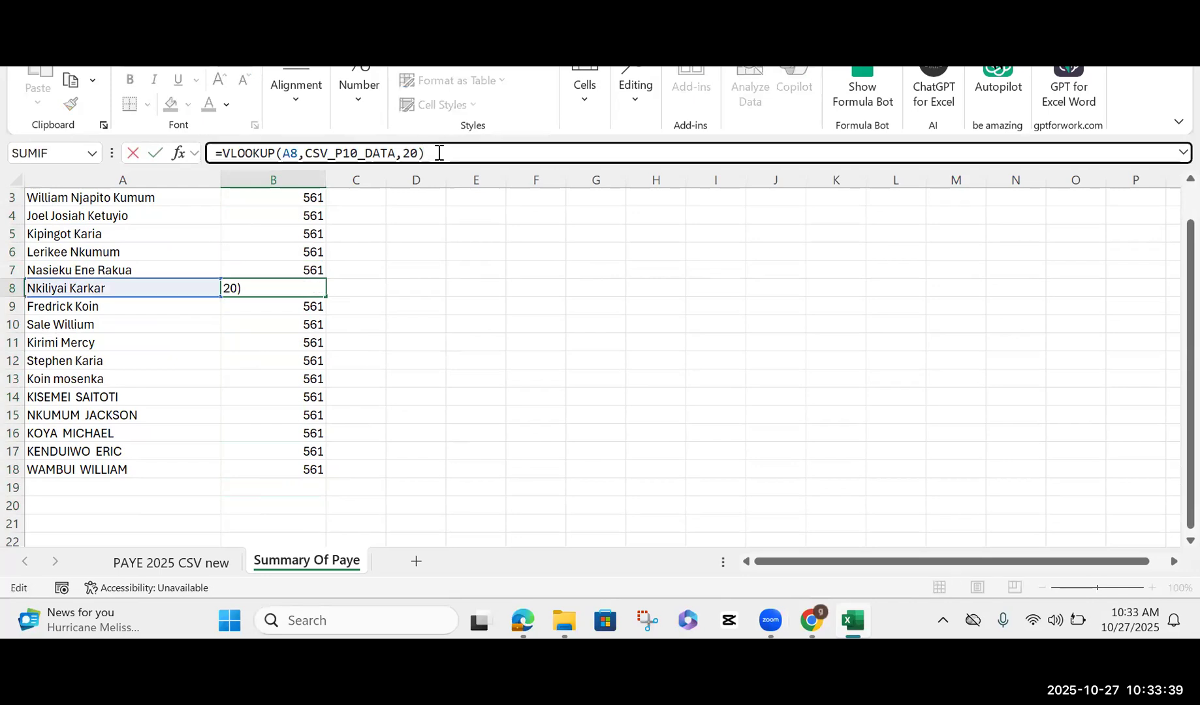
left_click(307, 197)
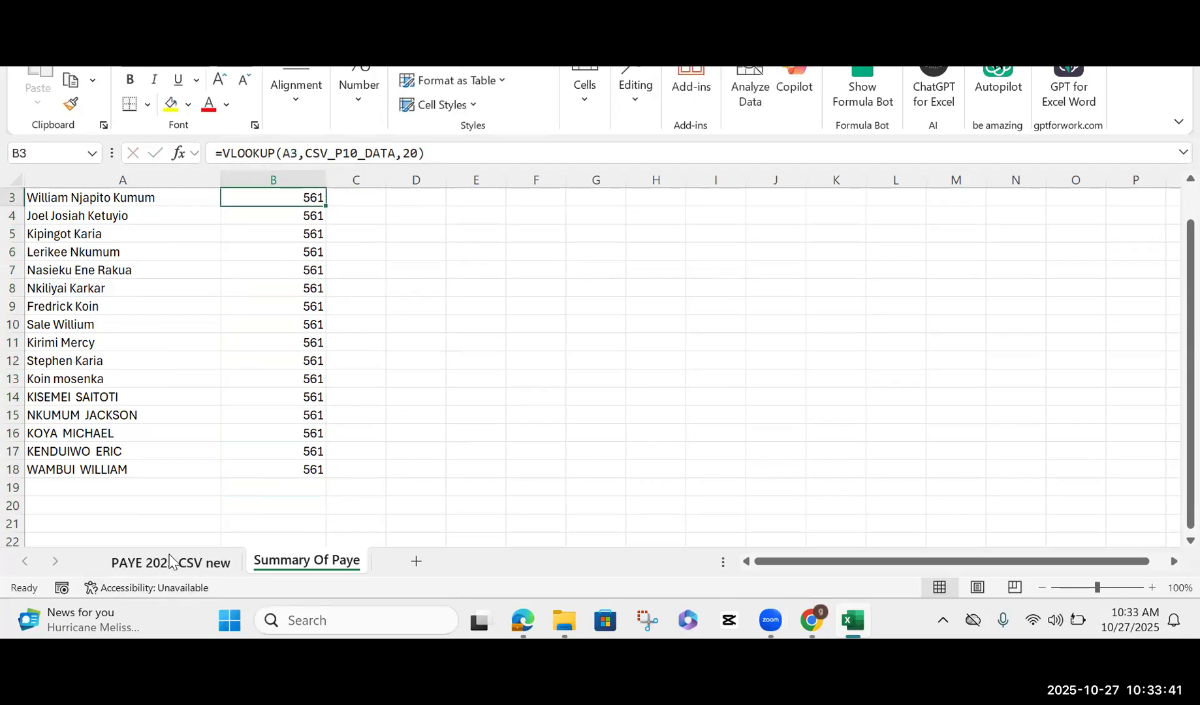
Step: Review the employee names and the amounts in column T on the PAYE 2025 CSV new sheet
left_click(169, 561)
scroll(172, 562, "left", 2)
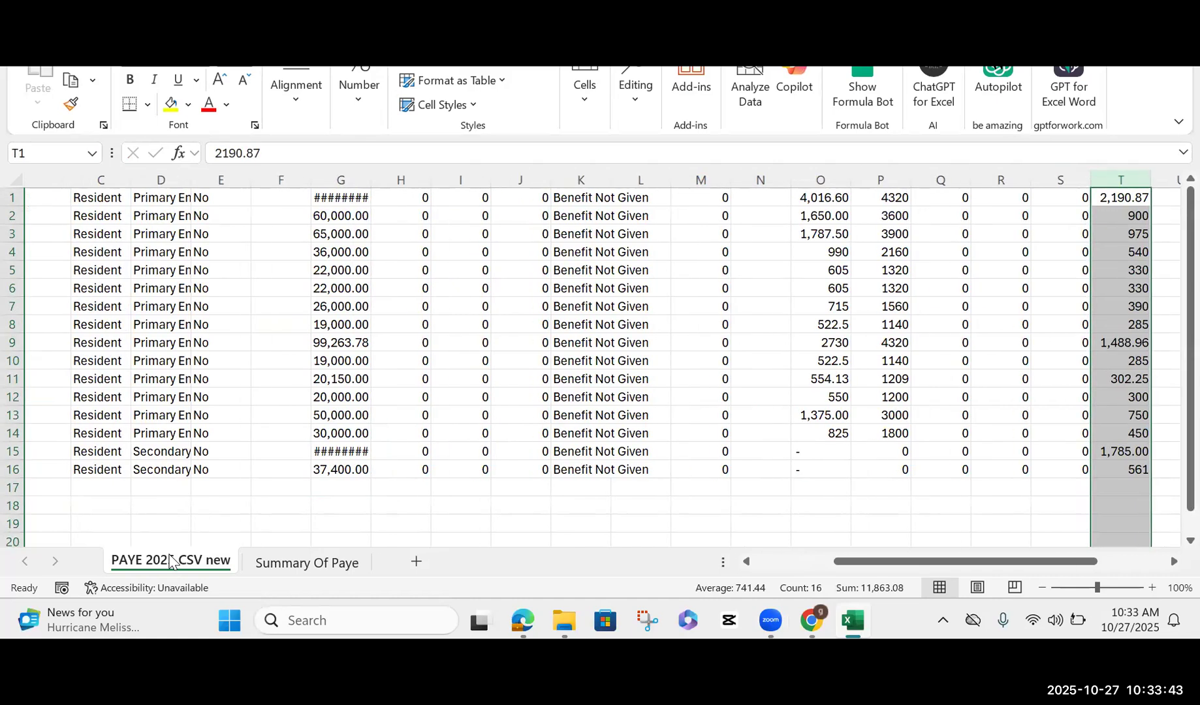
scroll(169, 561, "left", 2)
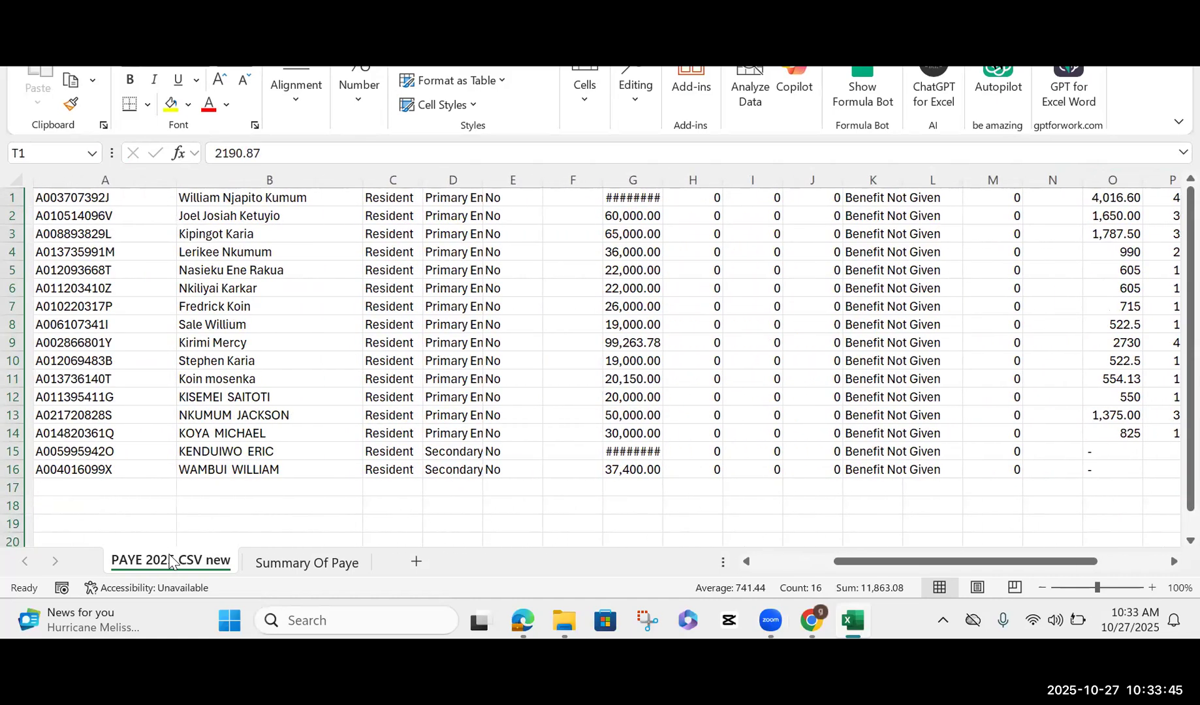
scroll(169, 562, "right", 6)
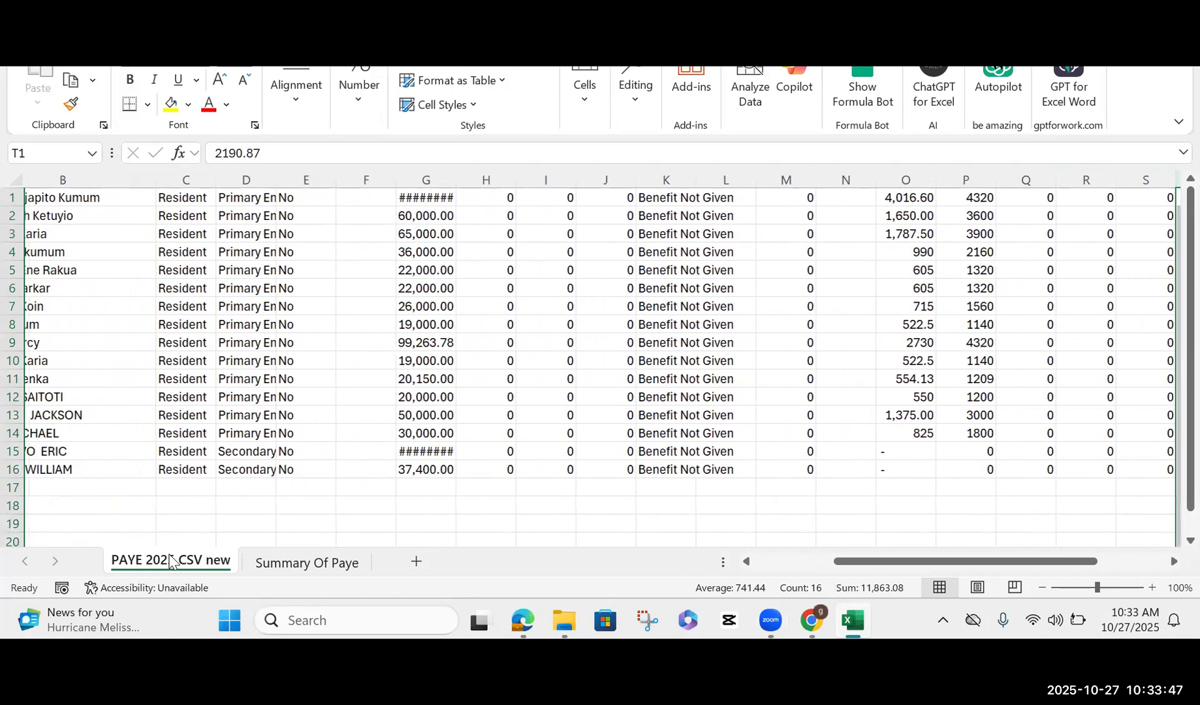
scroll(170, 561, "right", 7)
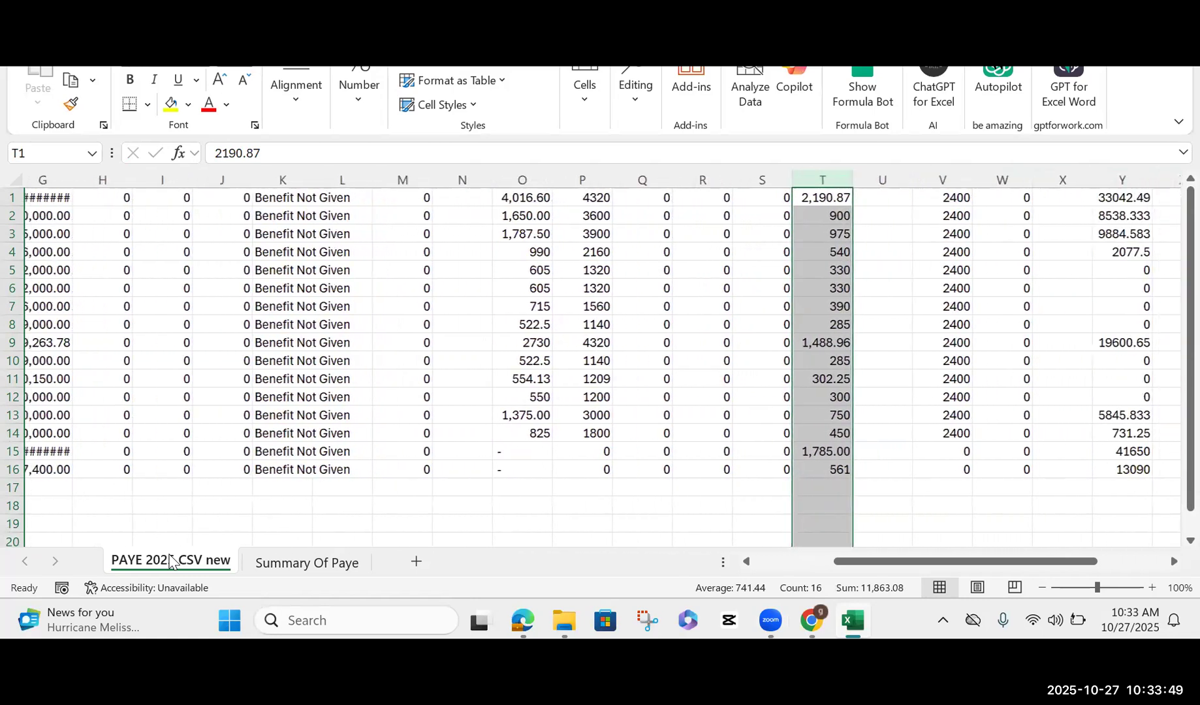
scroll(169, 561, "left", 10)
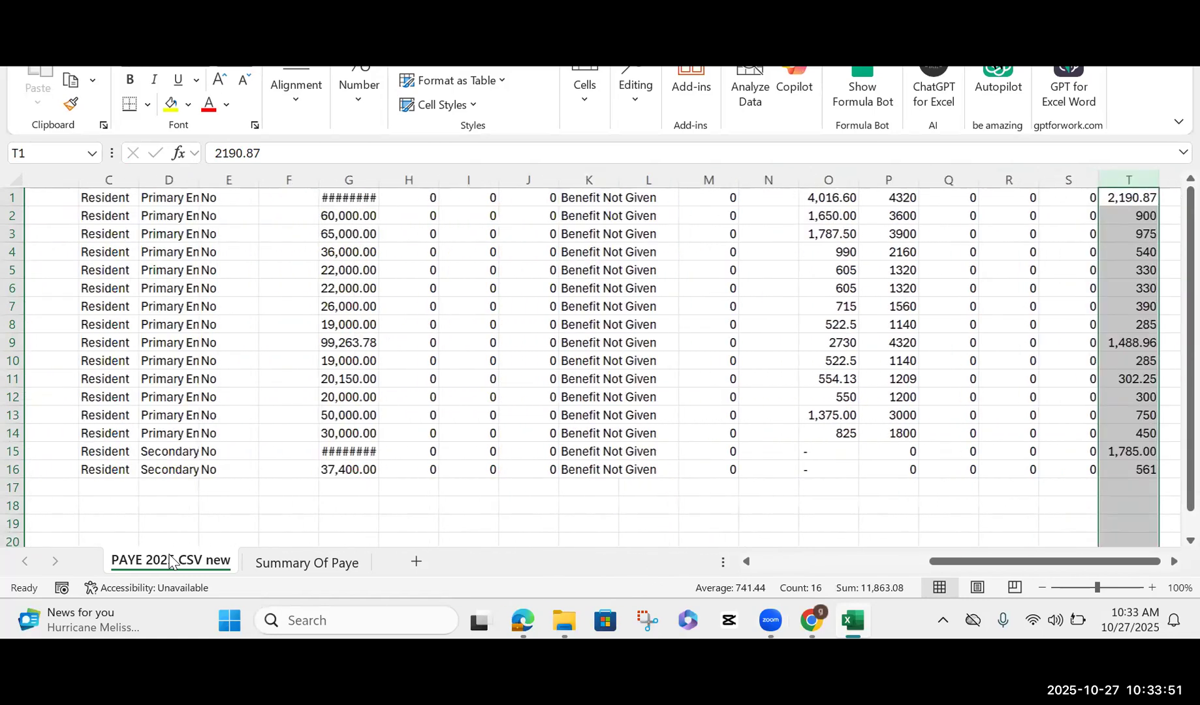
Step: Remove the CSV_P10_DATA table array from the VLOOKUP formula in cell B3 of Summary Of Paye
left_click(347, 562)
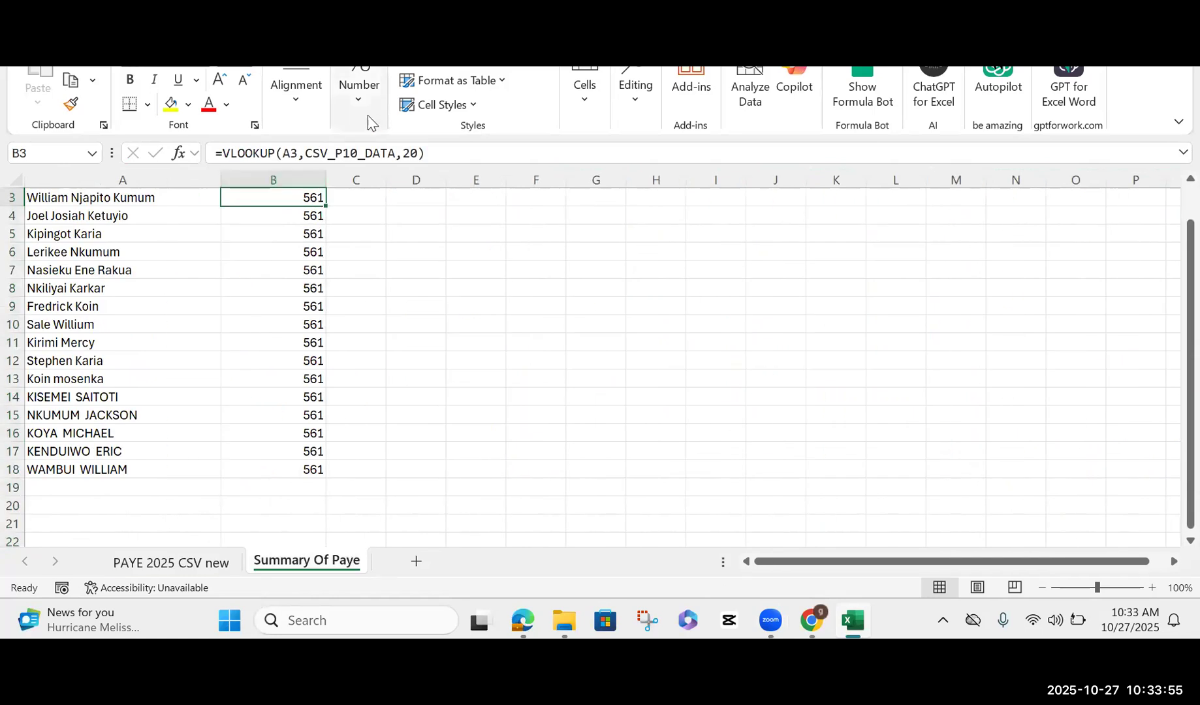
left_click(390, 153)
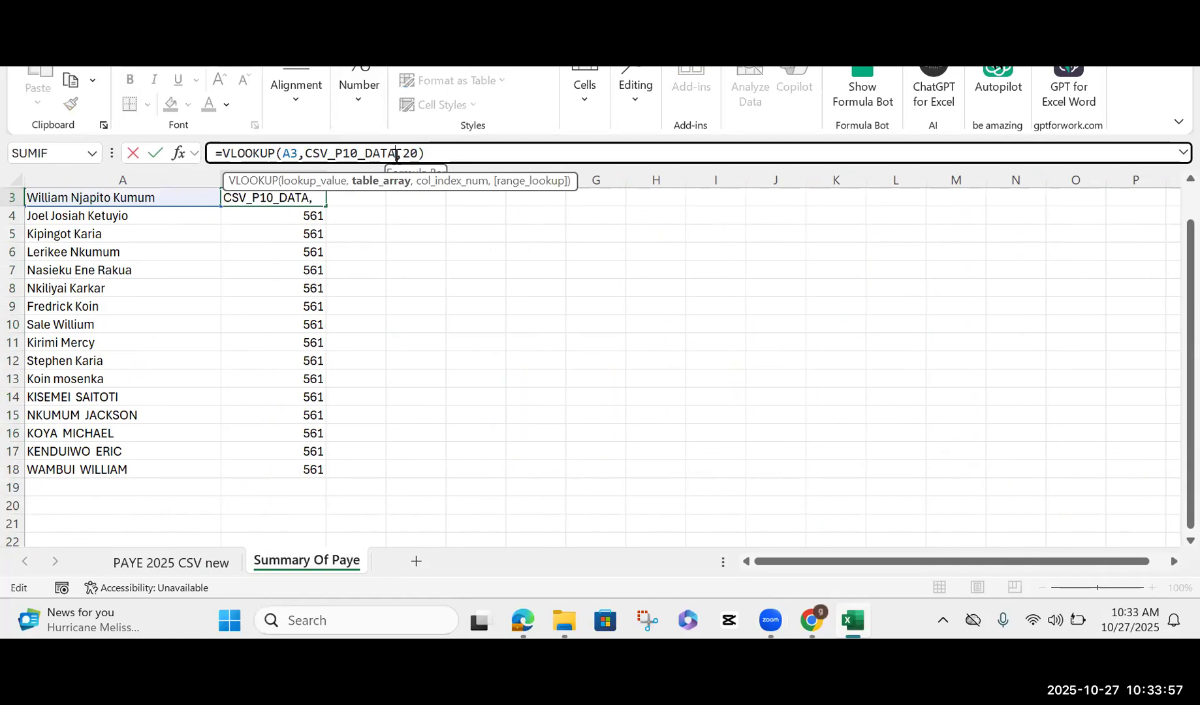
key("BackSpace")
key("BackSpace")
key("BackSpace")
key("BackSpace")
key("BackSpace")
key("BackSpace")
key("BackSpace")
key("BackSpace")
key("BackSpace")
key("BackSpace")
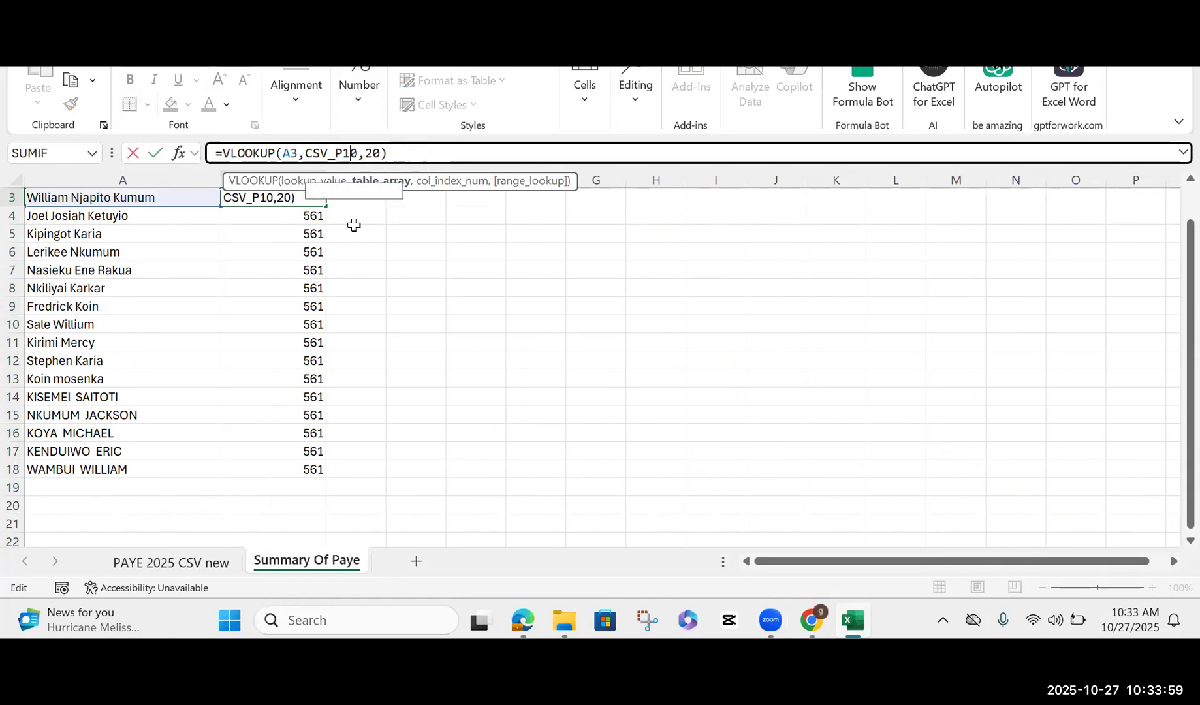
key("BackSpace")
key("BackSpace")
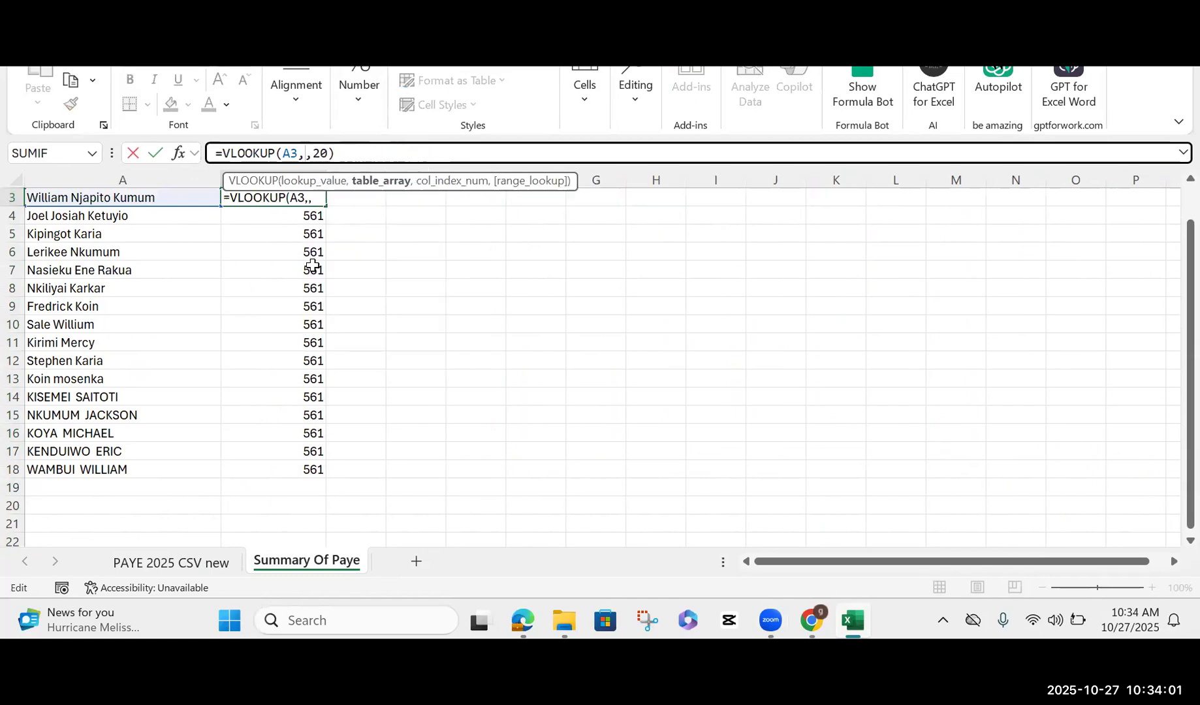
Step: Set the B3 formula's table array to A1:Y16 on the PAYE 2025 CSV new sheet, keeping column index 20
left_click(172, 564)
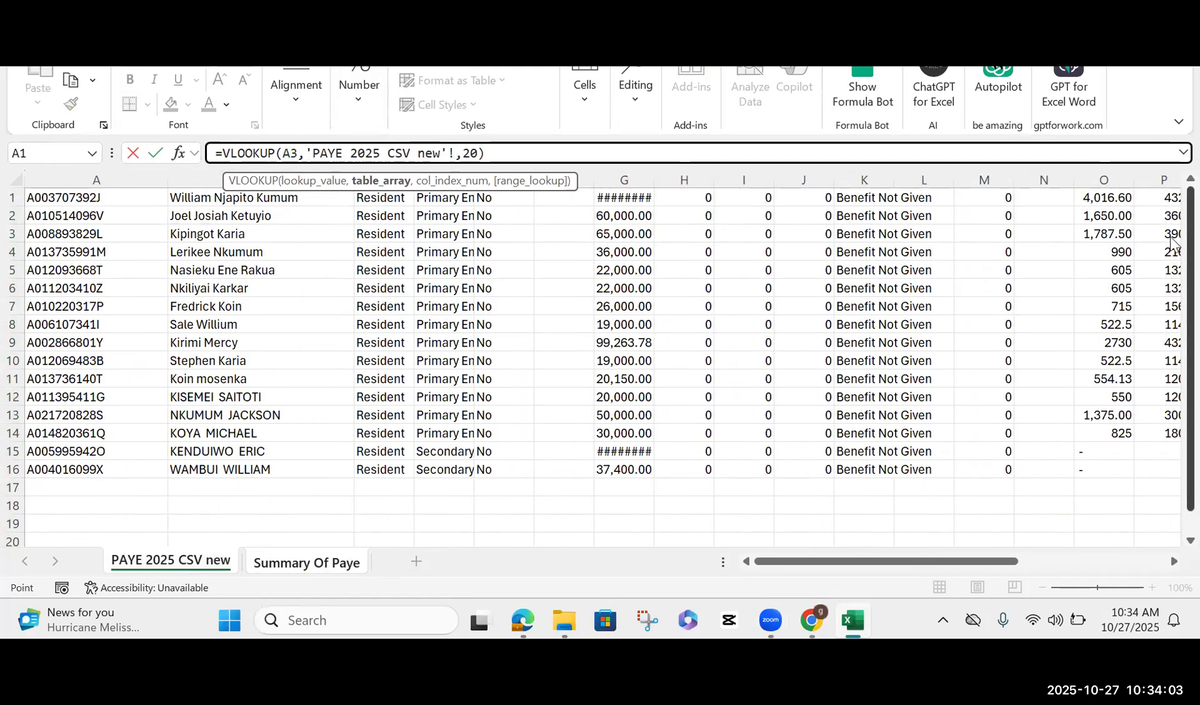
left_click_drag(59, 197, 370, 271)
left_click_drag(497, 335, 1023, 462)
left_click(577, 160)
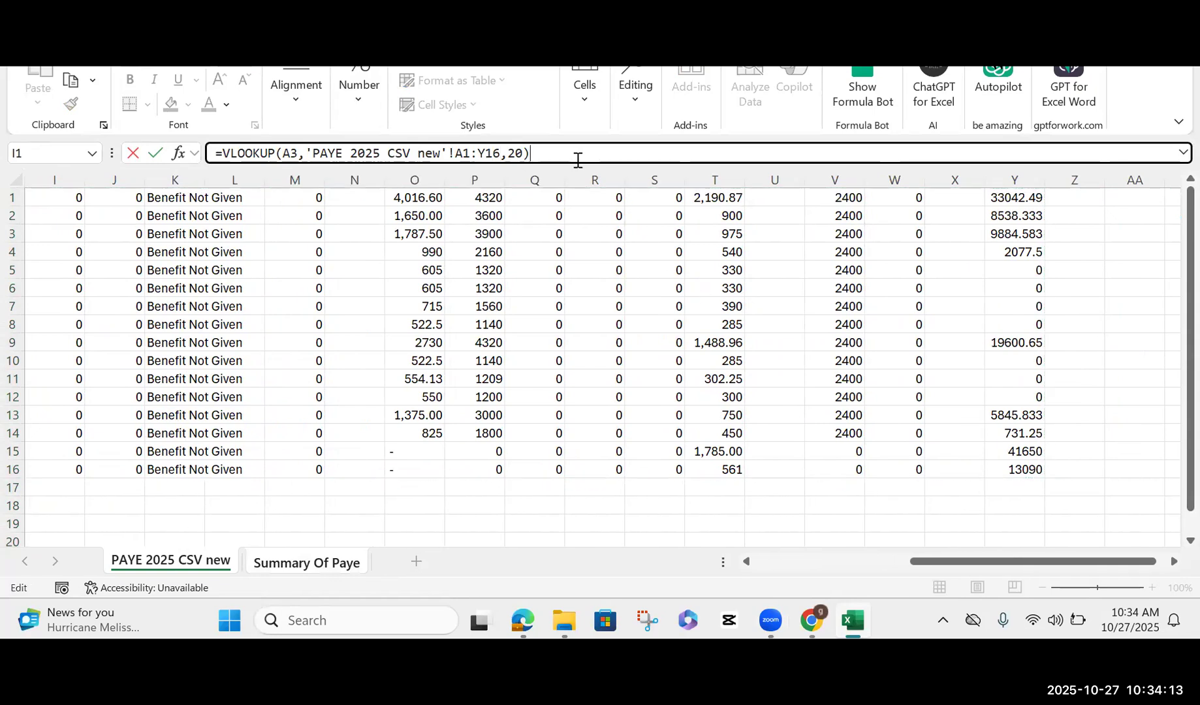
key("Return")
left_click(299, 197)
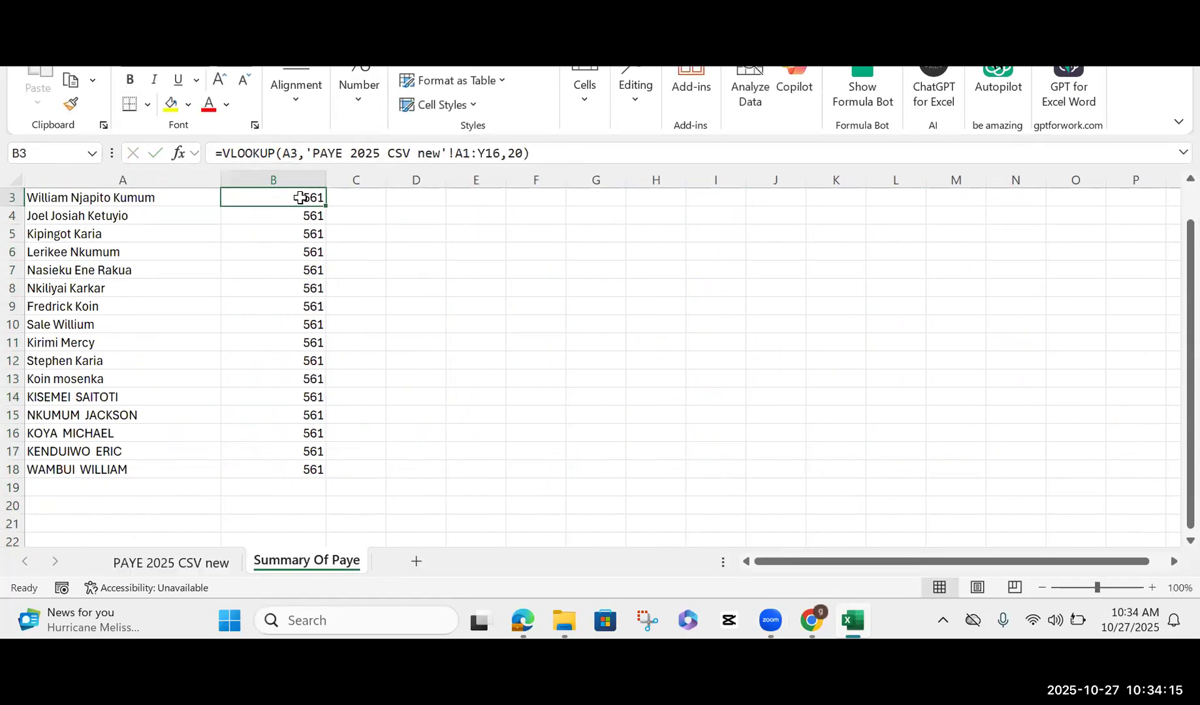
Step: Try 19 as the column index in the B3 VLOOKUP formula
left_click(543, 148)
left_click(394, 250)
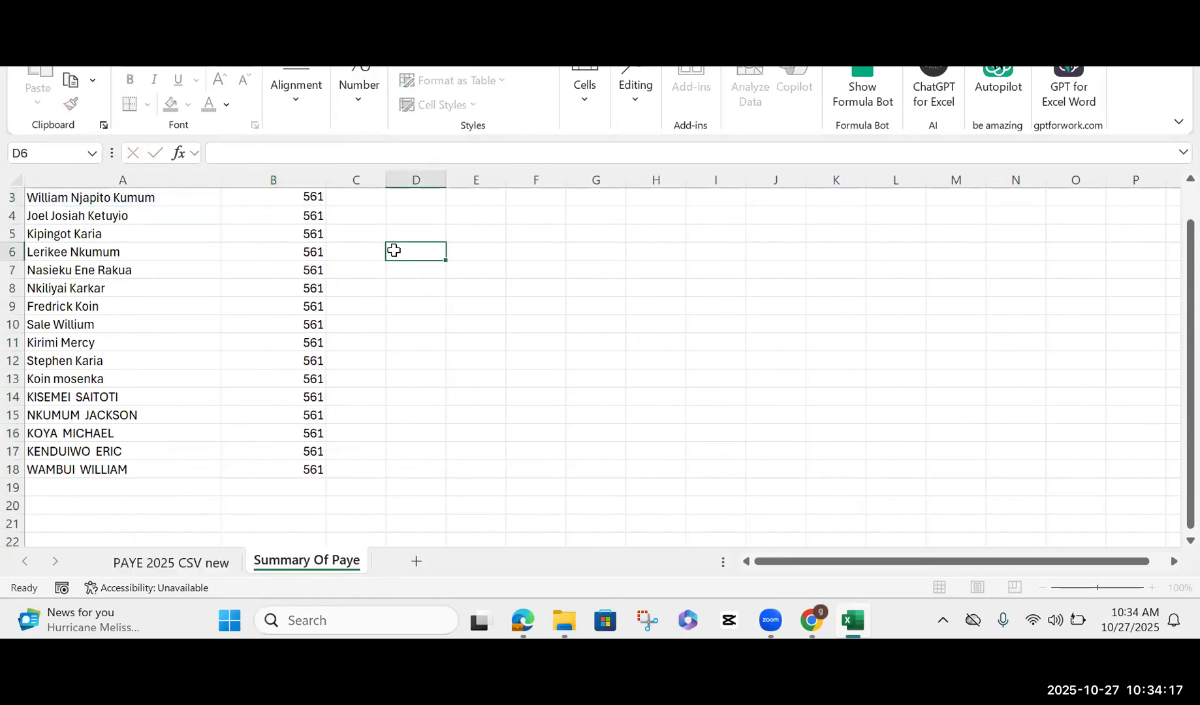
left_click(300, 197)
left_click(521, 155)
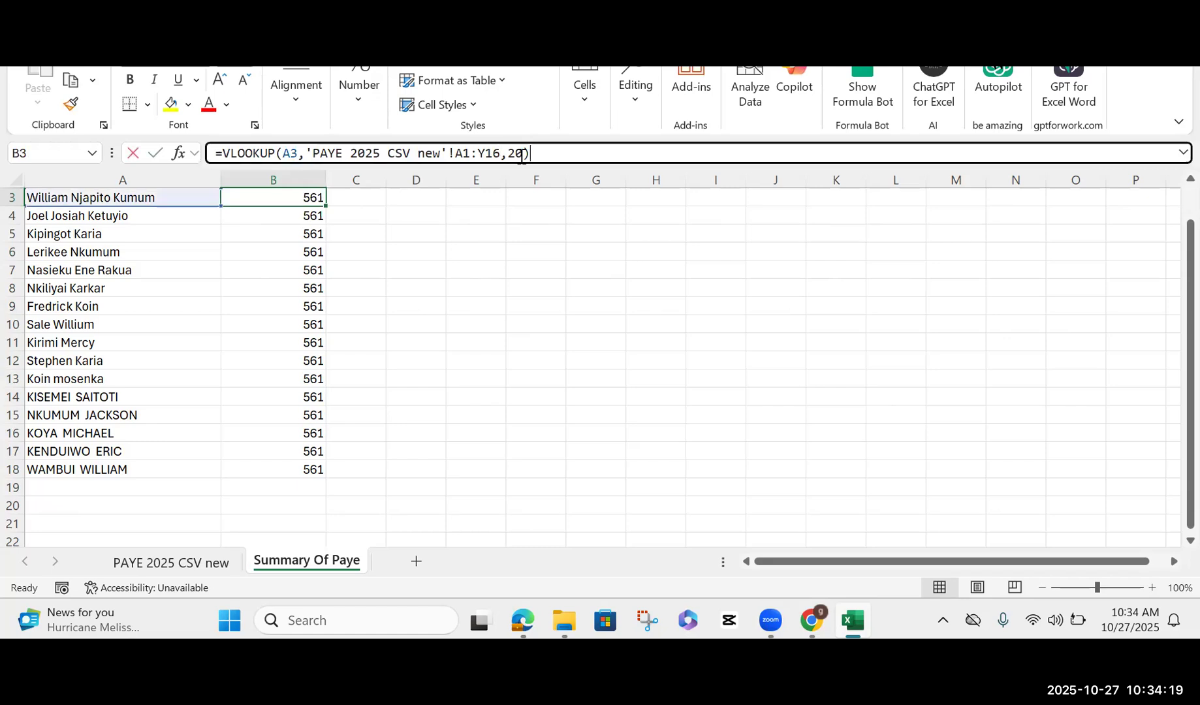
key("BackSpace")
key("BackSpace")
type("1")
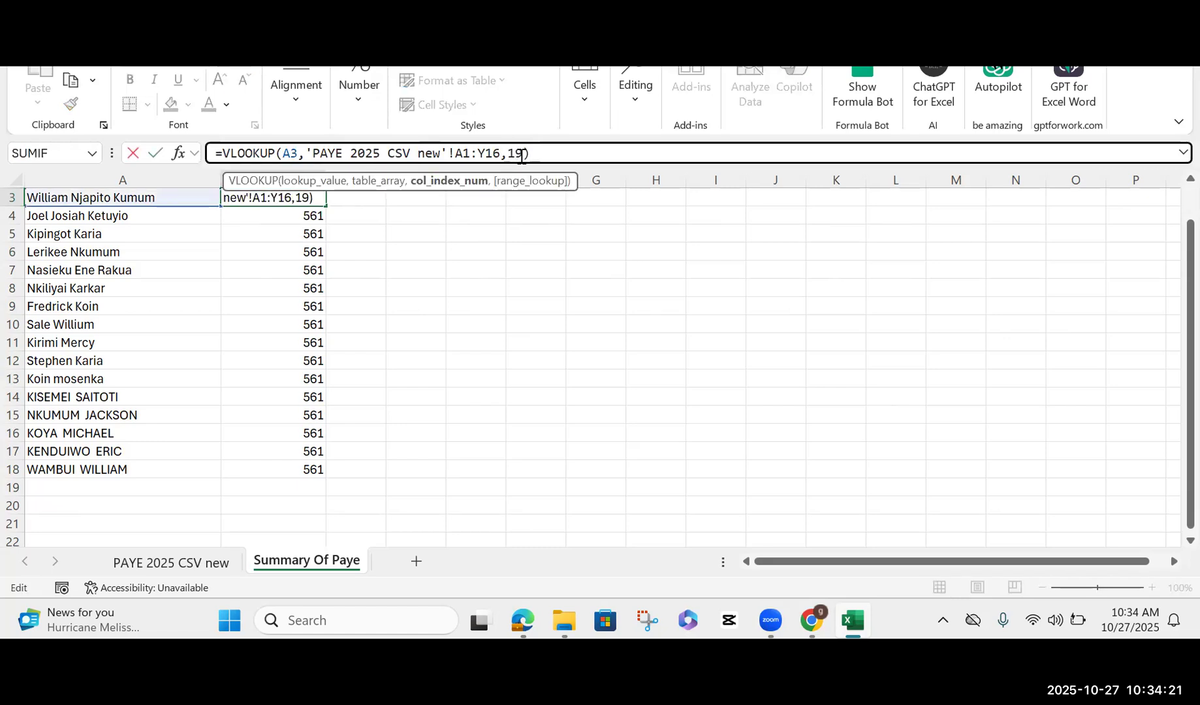
type("9")
key("Return")
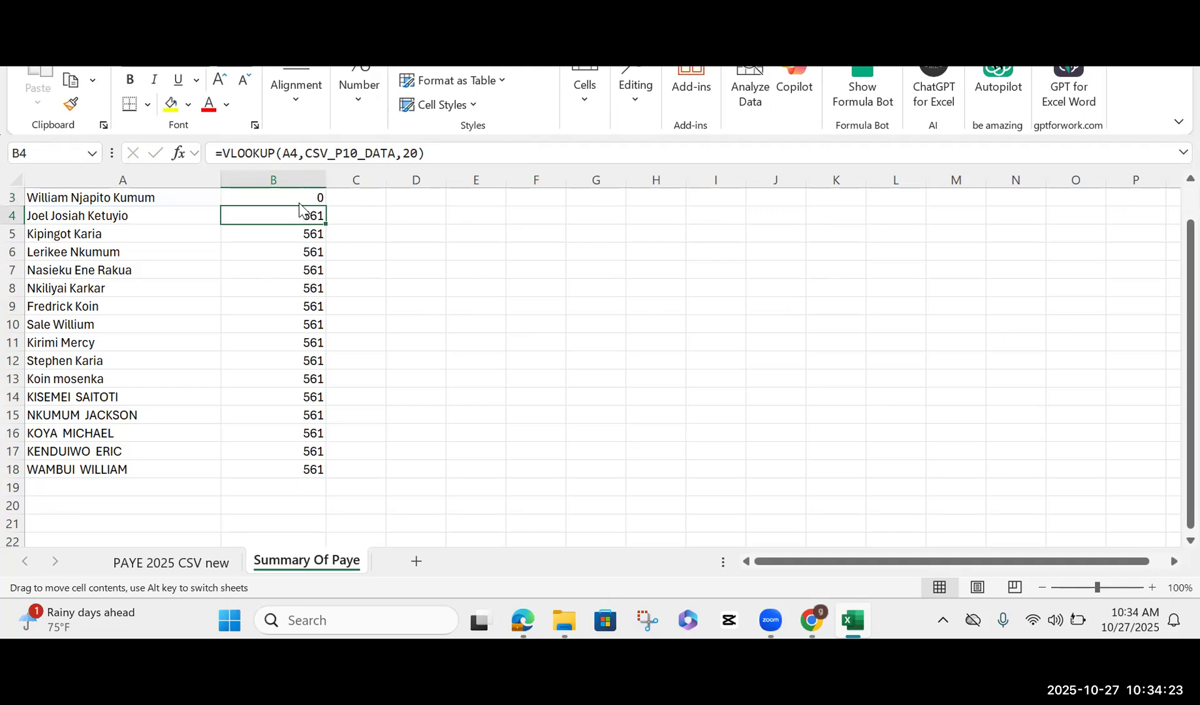
left_click(303, 196)
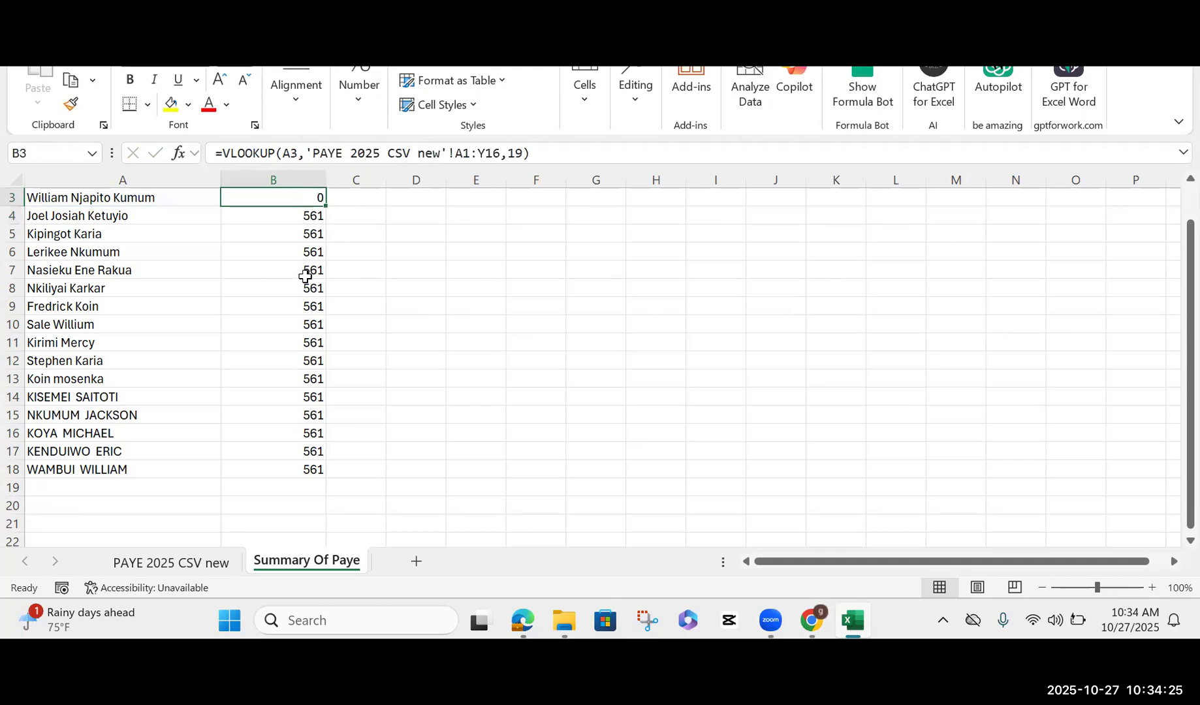
Step: Count the columns on the PAYE 2025 CSV new sheet from column Y back to column A
left_click(166, 563)
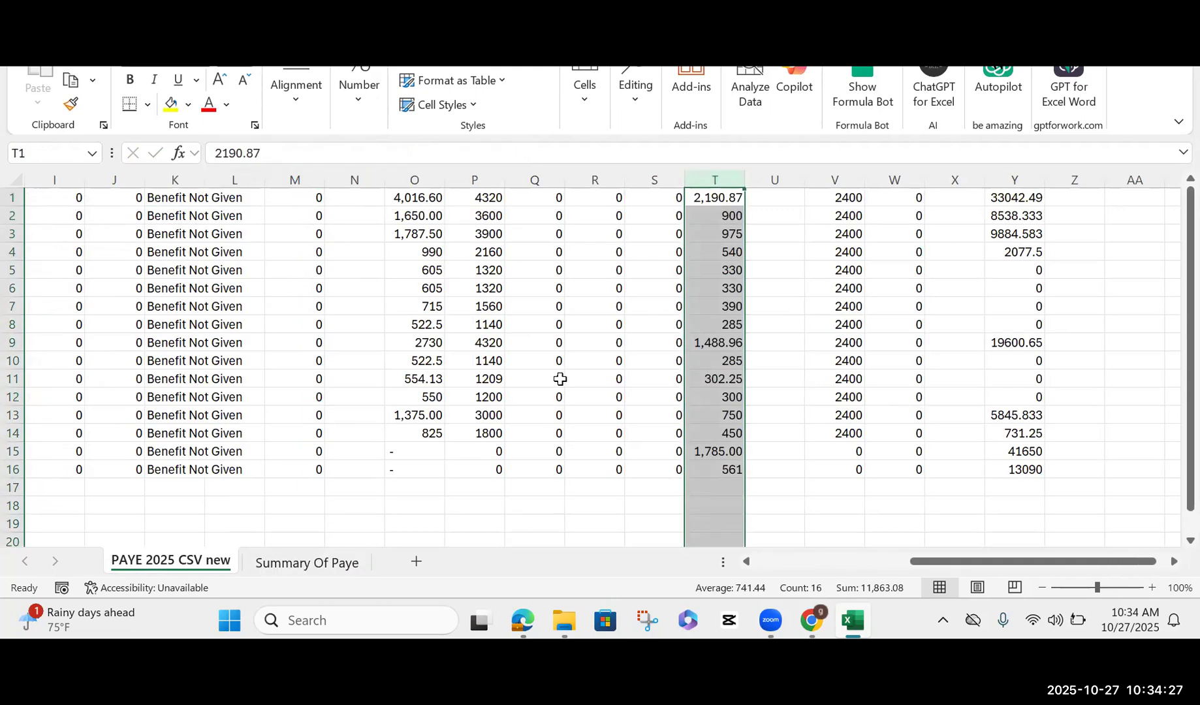
key("Right")
key("Right")
key("Right")
key("Right")
key("Right")
key("Right")
key("Right")
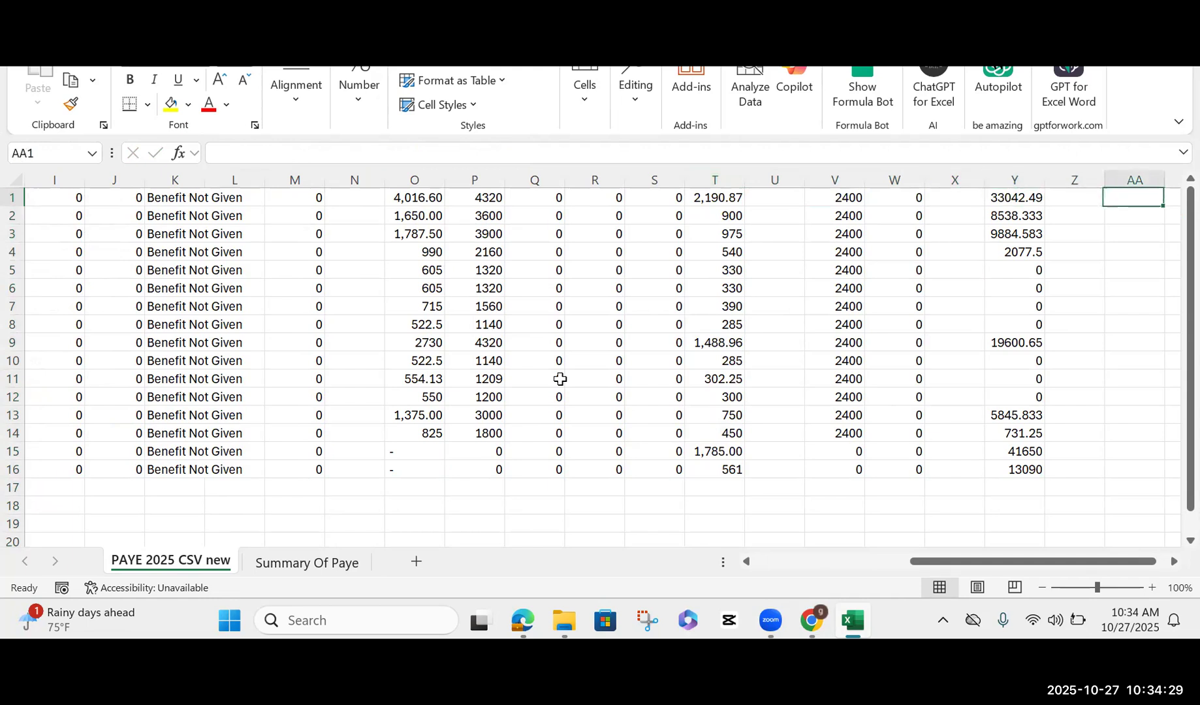
key("Right")
key("Right")
key("Right")
key("Right")
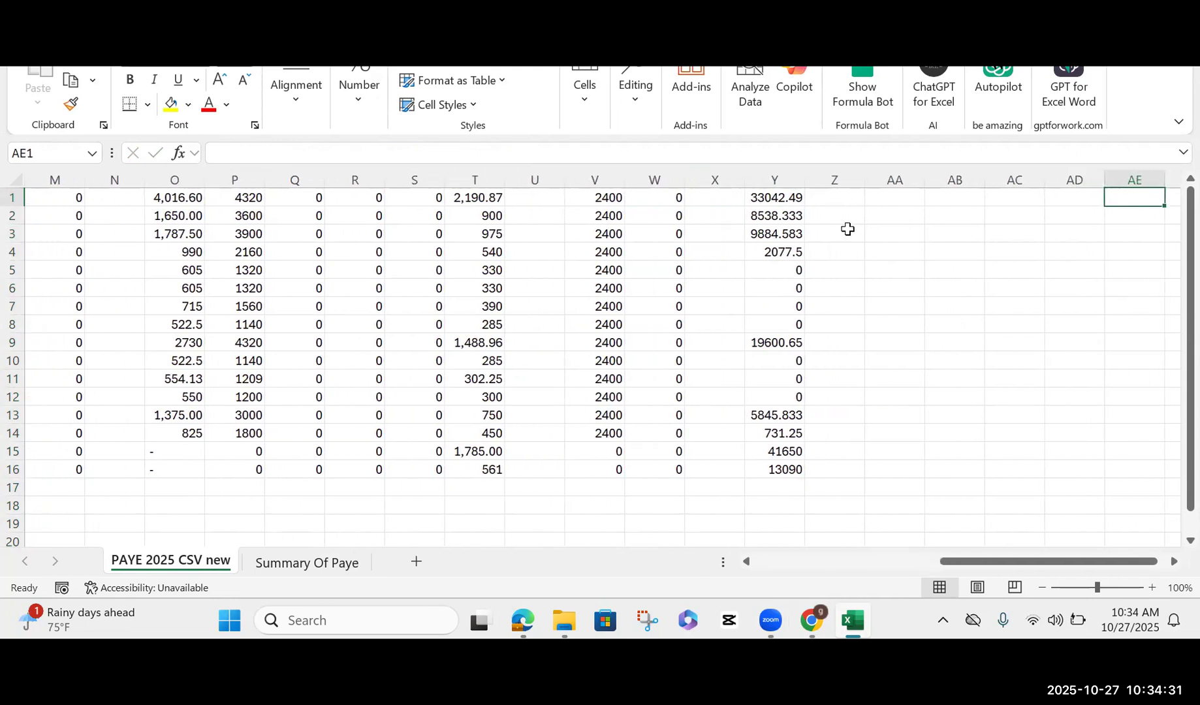
left_click(777, 179)
left_click(716, 179)
left_click(657, 179)
left_click(598, 179)
left_click(536, 180)
left_click(476, 179)
left_click(395, 179)
left_click(356, 179)
left_click(304, 180)
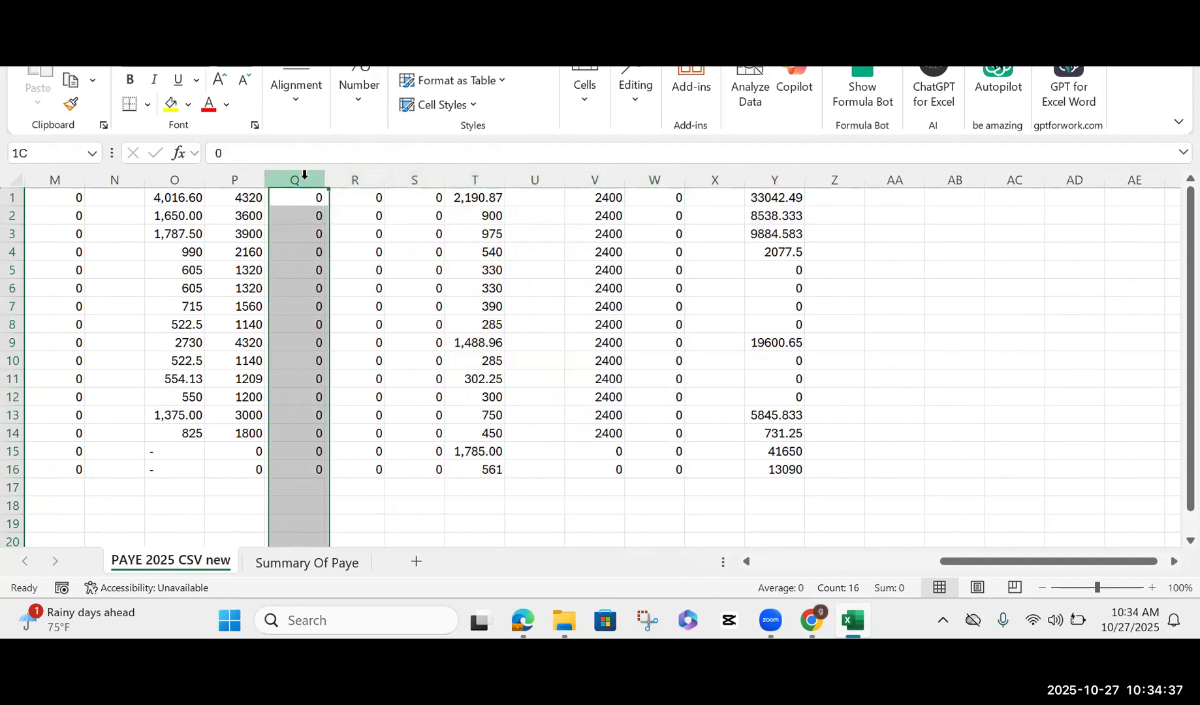
left_click(248, 175)
left_click(175, 180)
left_click(95, 180)
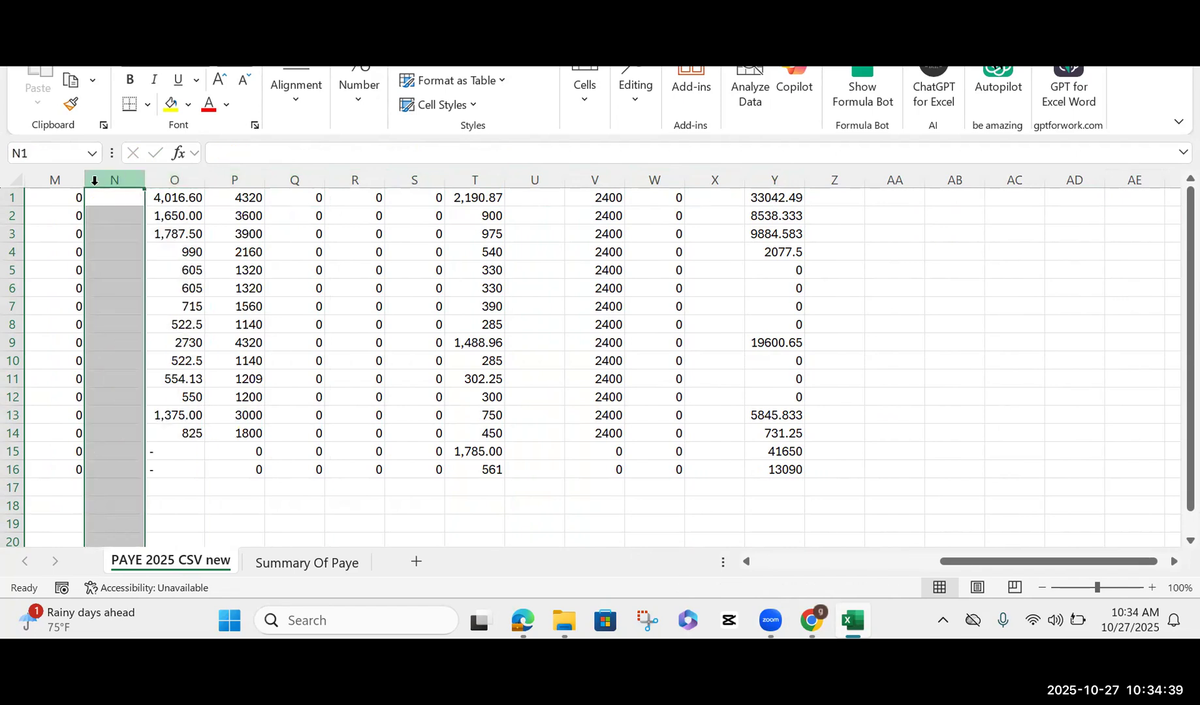
left_click(55, 180)
scroll(59, 261, "left", 2)
left_click(69, 178)
scroll(70, 261, "left", 5)
left_click(406, 181)
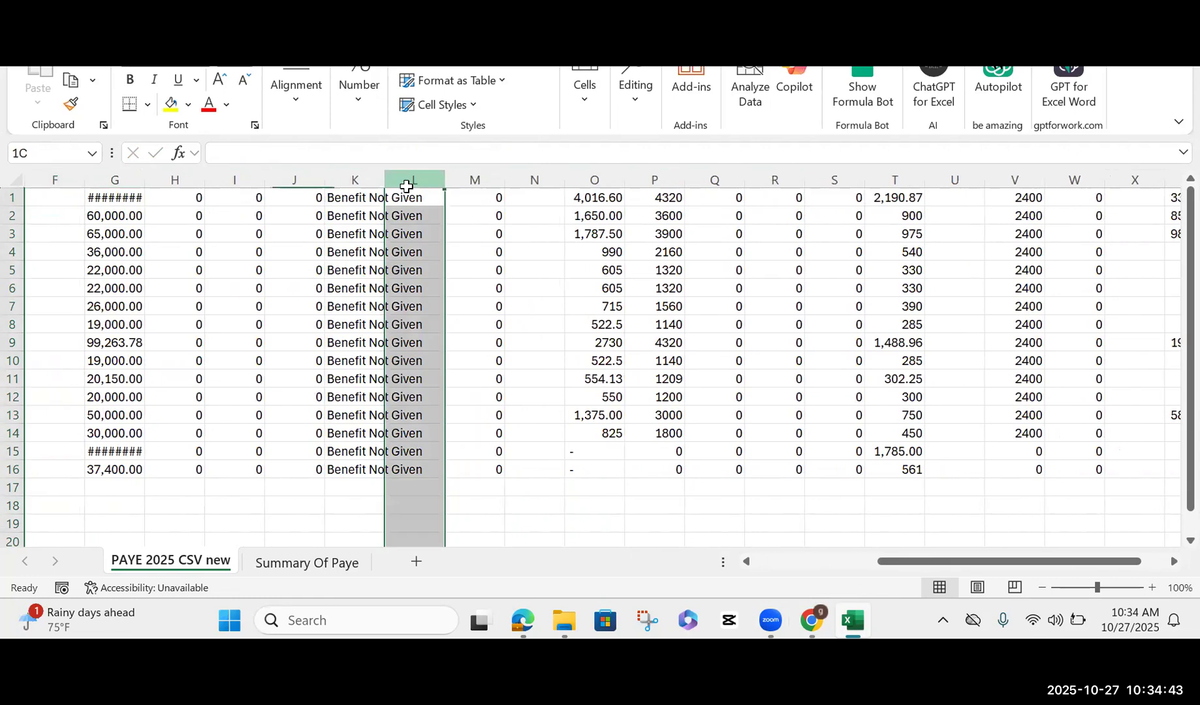
left_click(337, 180)
left_click(297, 180)
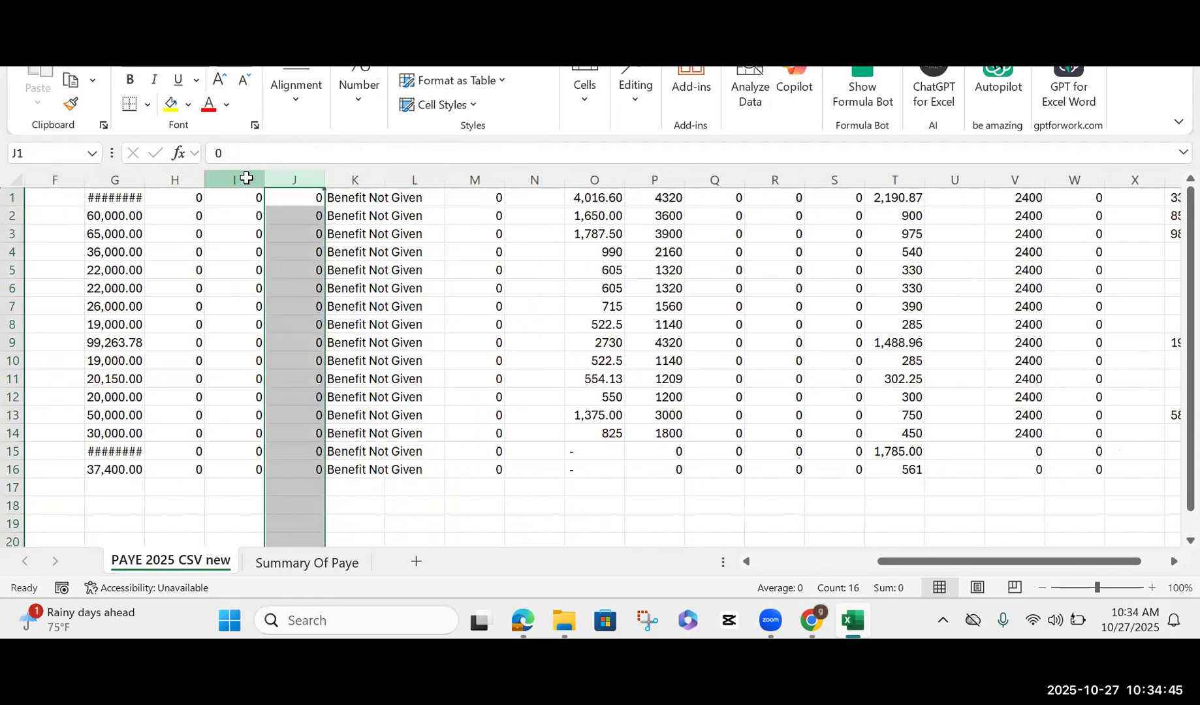
left_click(246, 178)
left_click(175, 179)
left_click(115, 179)
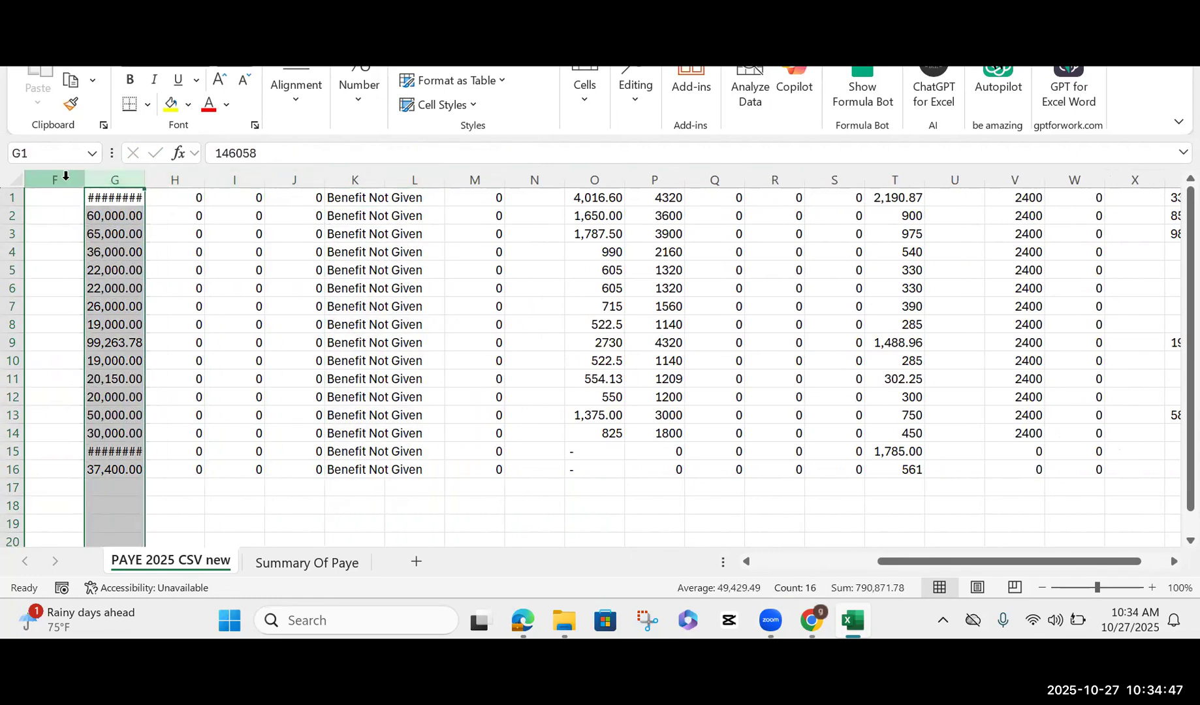
left_click(64, 178)
key("Left")
key("Left")
key("Left")
key("Left")
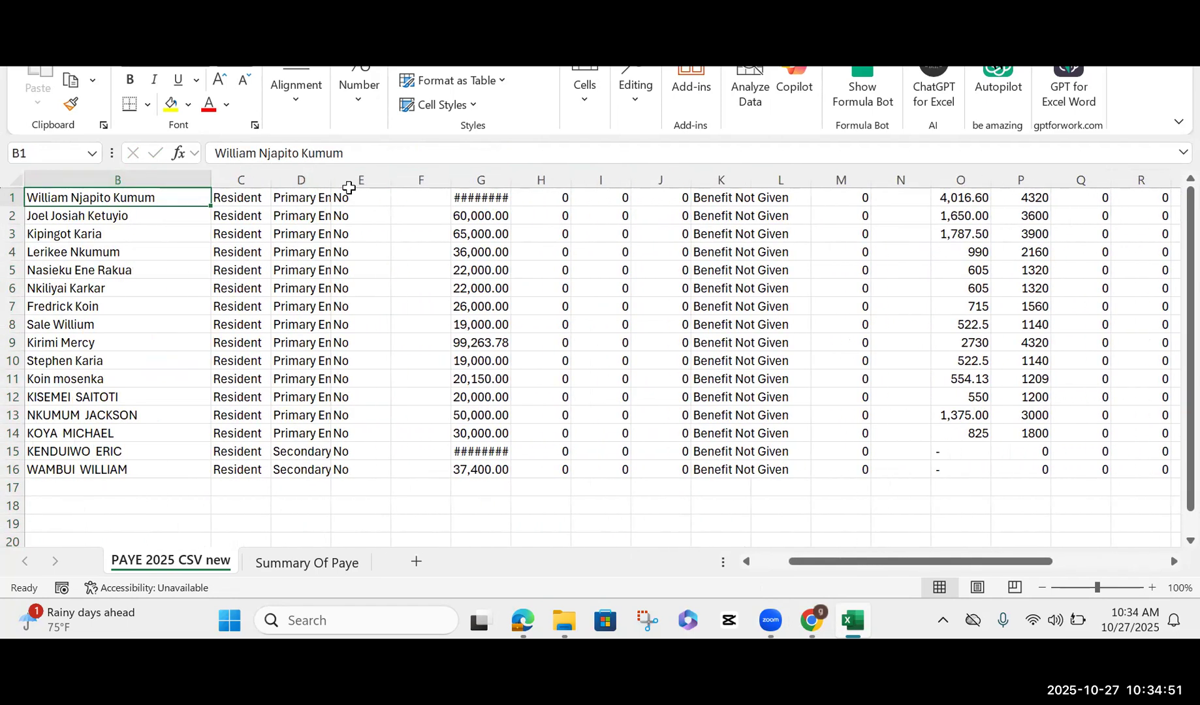
left_click(349, 180)
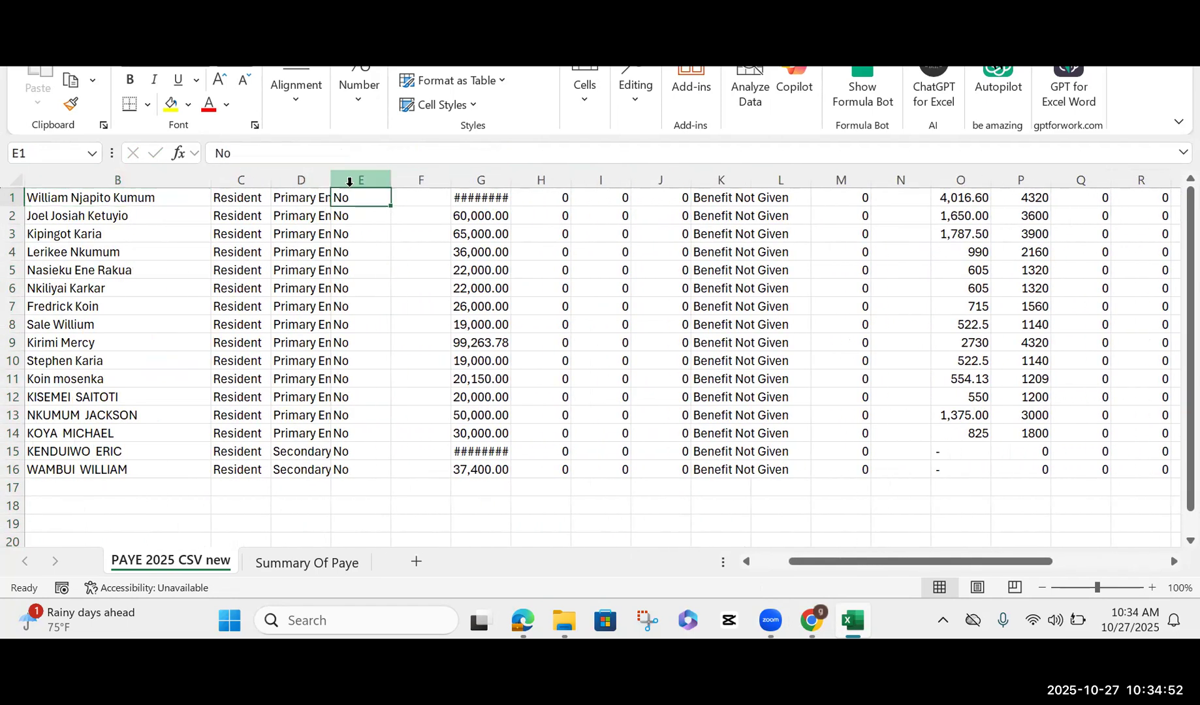
left_click(241, 179)
left_click(156, 175)
key("Left")
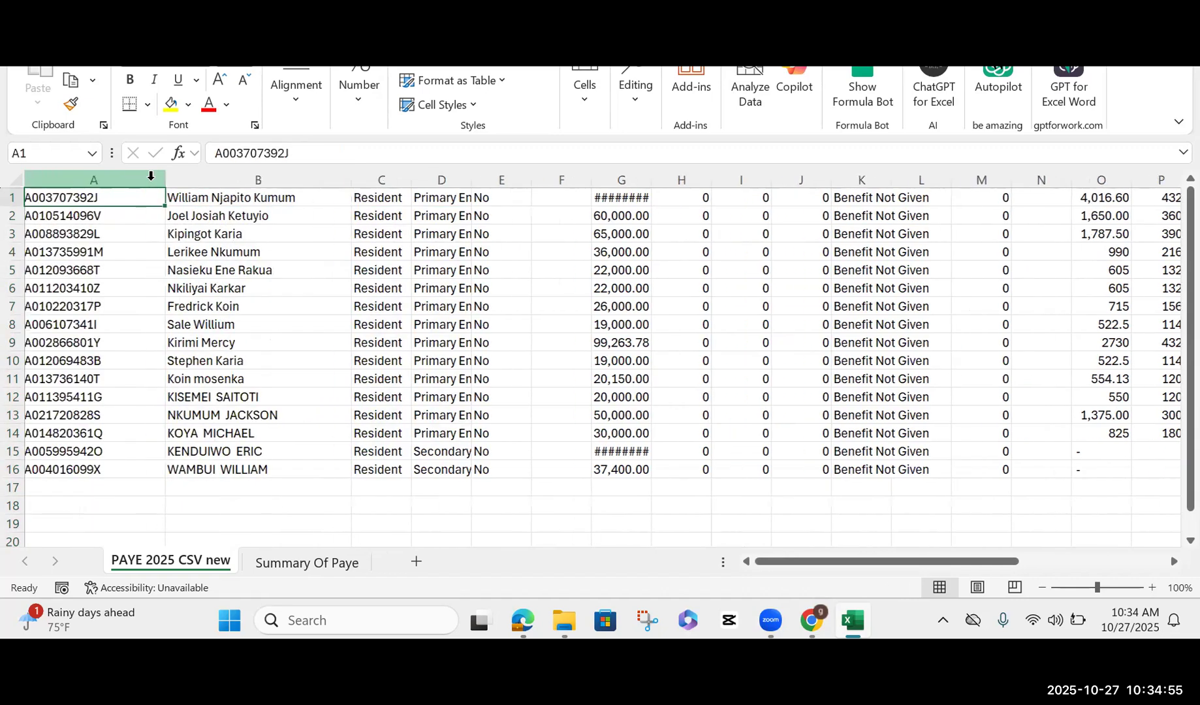
Step: Set the column index of the VLOOKUP formula in B3 of Summary Of Paye to 25
left_click(307, 563)
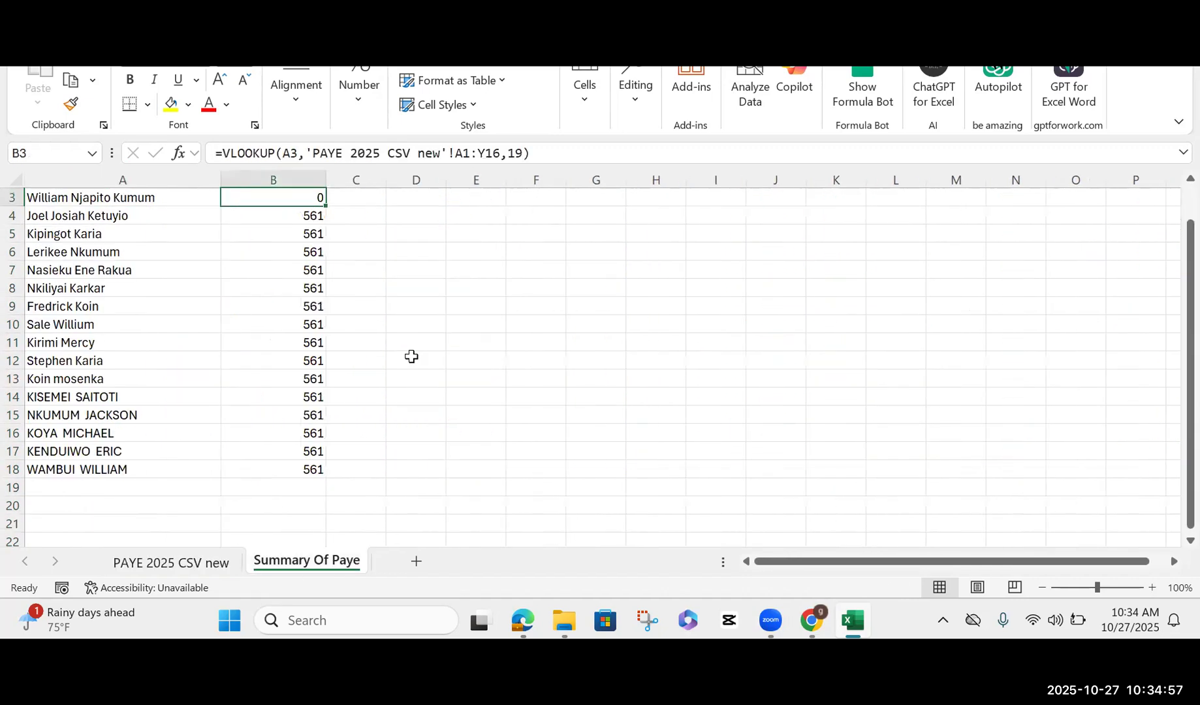
left_click(518, 155)
key("BackSpace")
key("BackSpace")
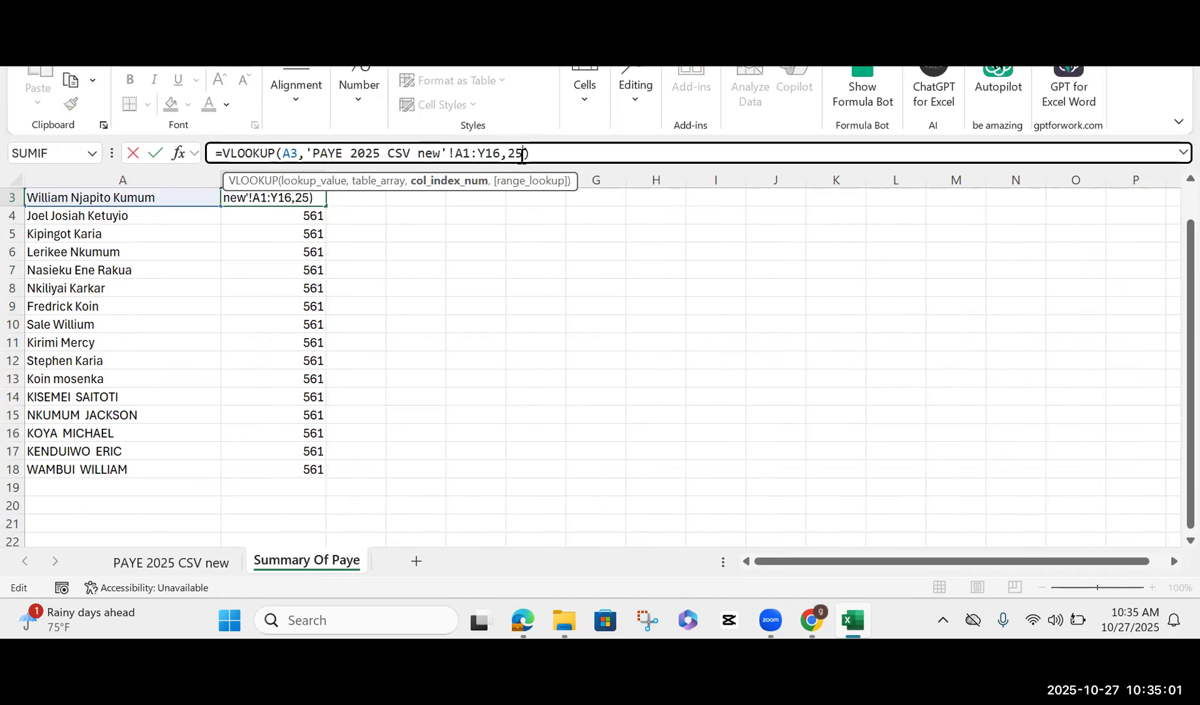
type("25")
key("Return")
left_click(302, 197)
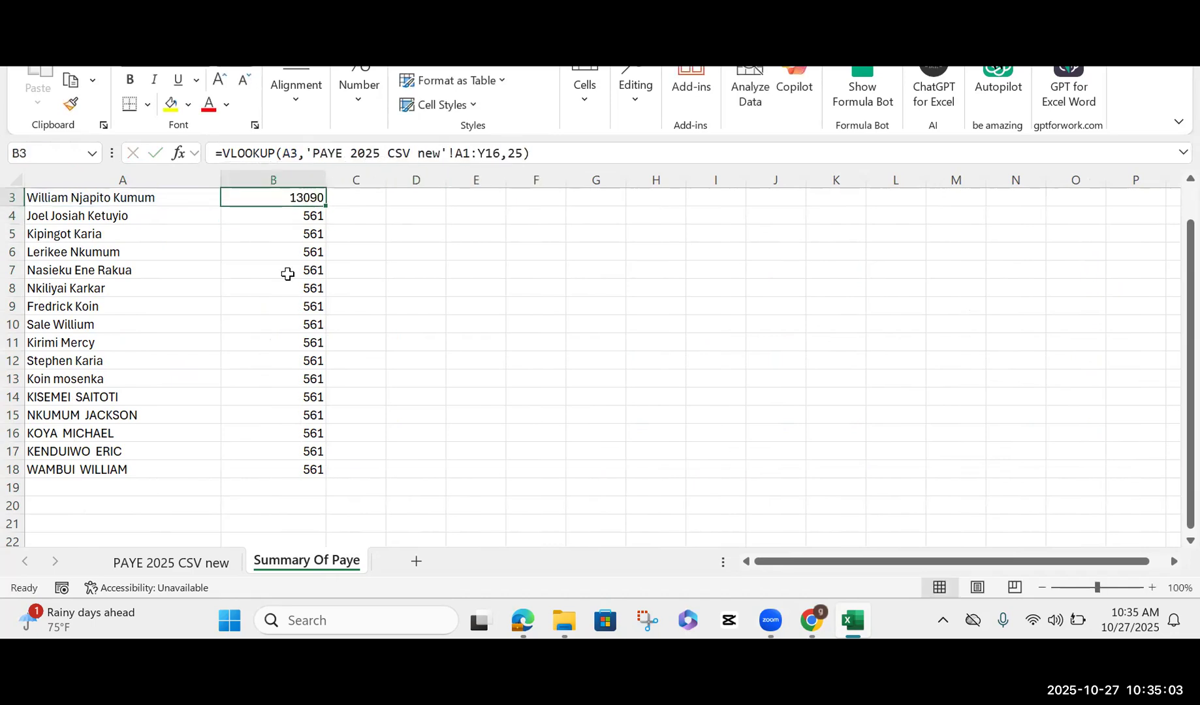
Step: Check the amounts in column Y and the employee names in column B on the PAYE 2025 CSV new sheet
left_click(208, 564)
left_click_drag(813, 558, 965, 568)
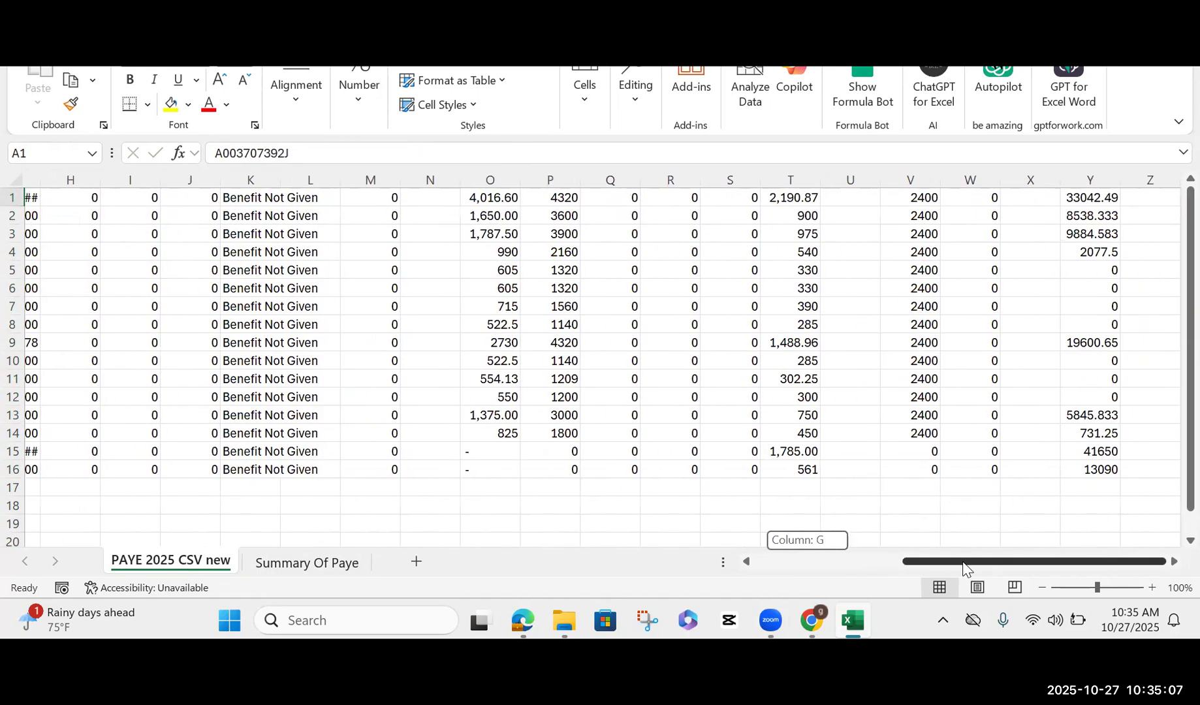
left_click_drag(998, 569, 997, 569)
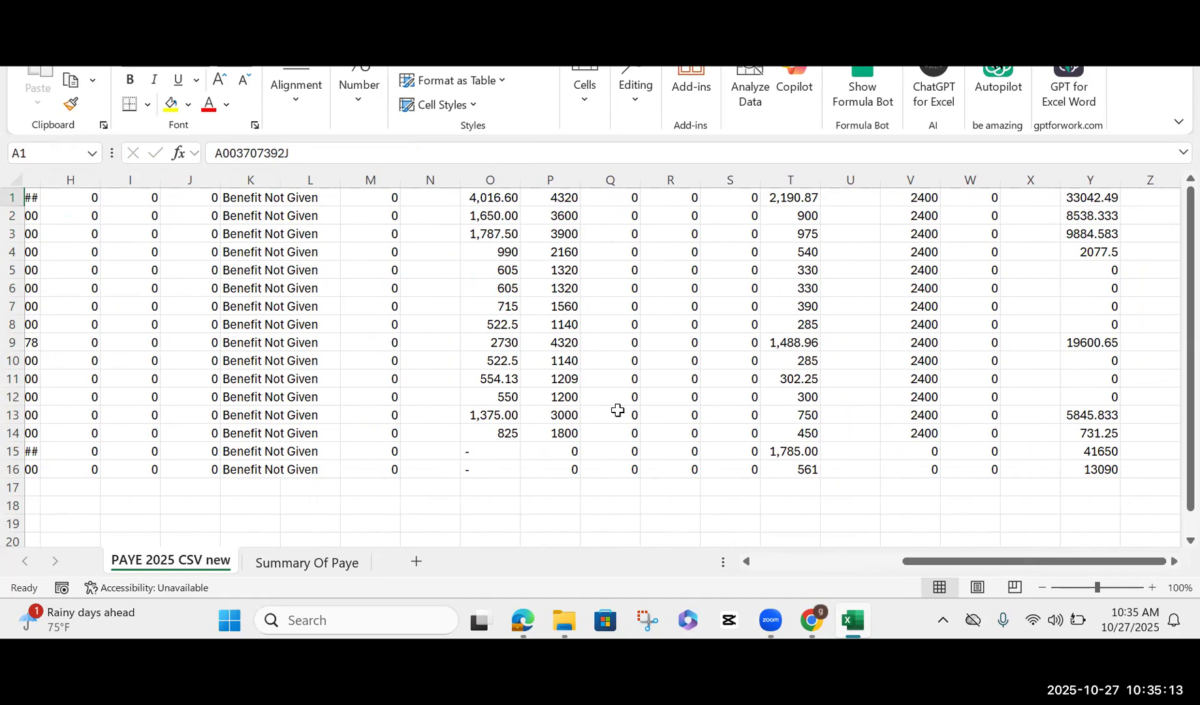
left_click_drag(998, 561, 603, 580)
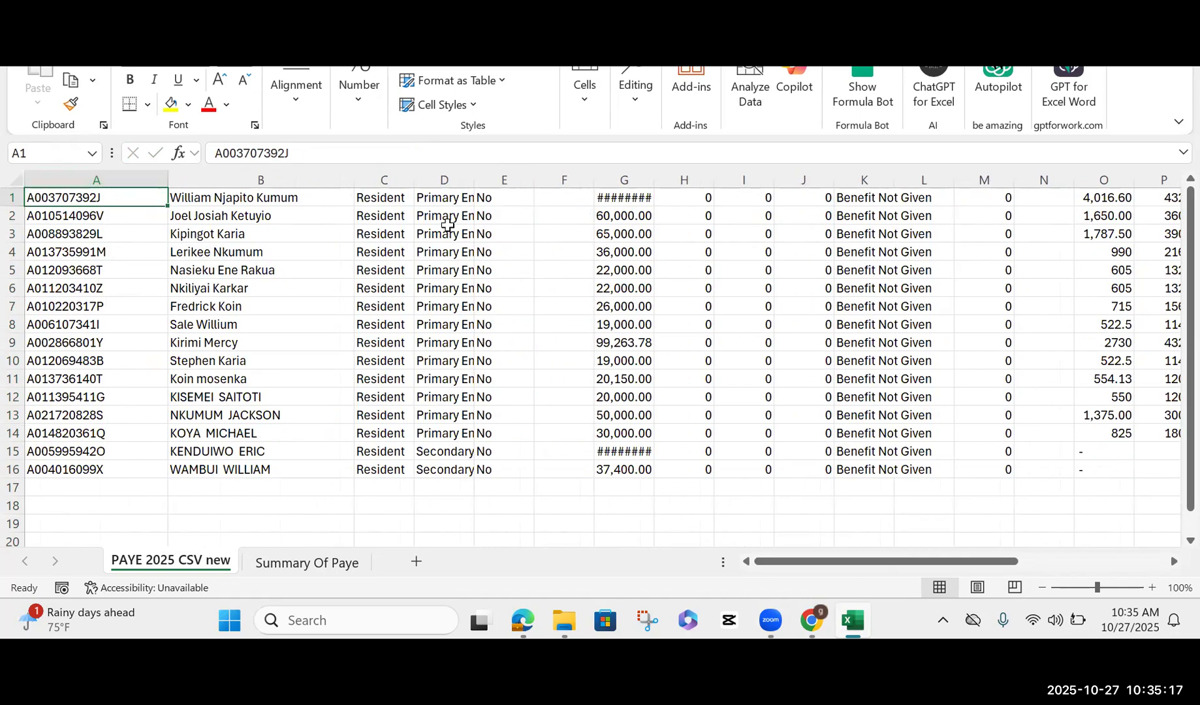
left_click(199, 380)
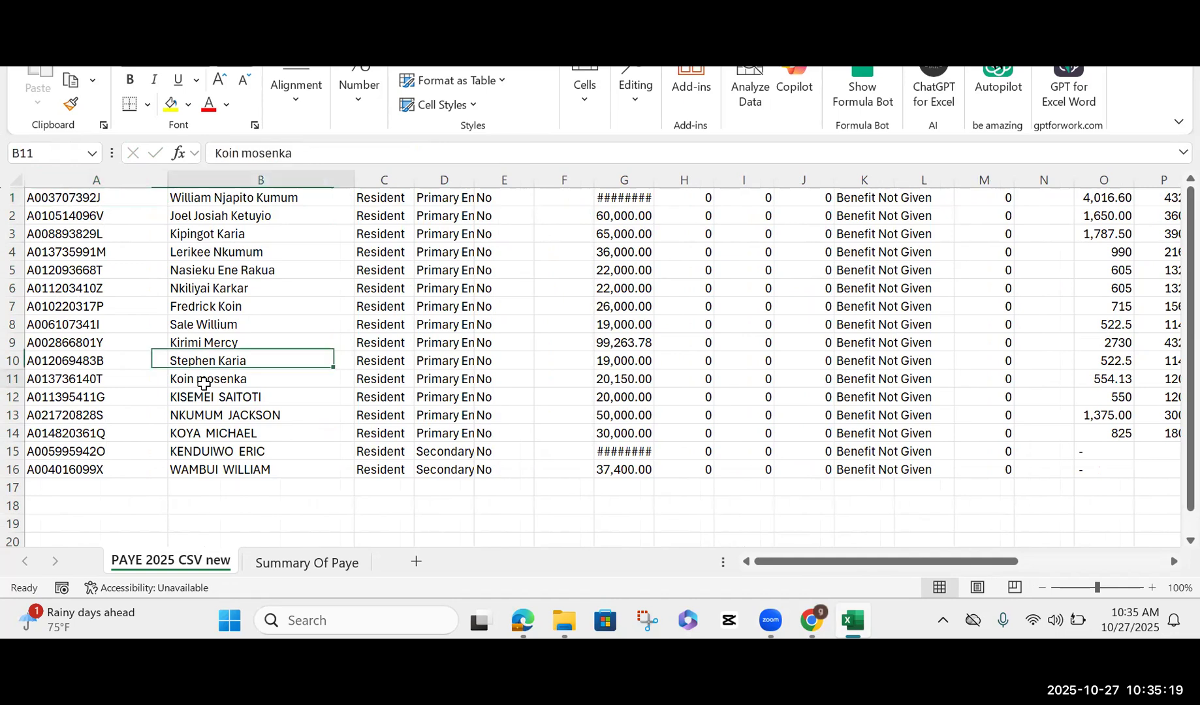
Step: Apply all borders to the data range A1:Y16 on the PAYE 2025 CSV new sheet
left_click_drag(62, 203, 1024, 474)
left_click(149, 106)
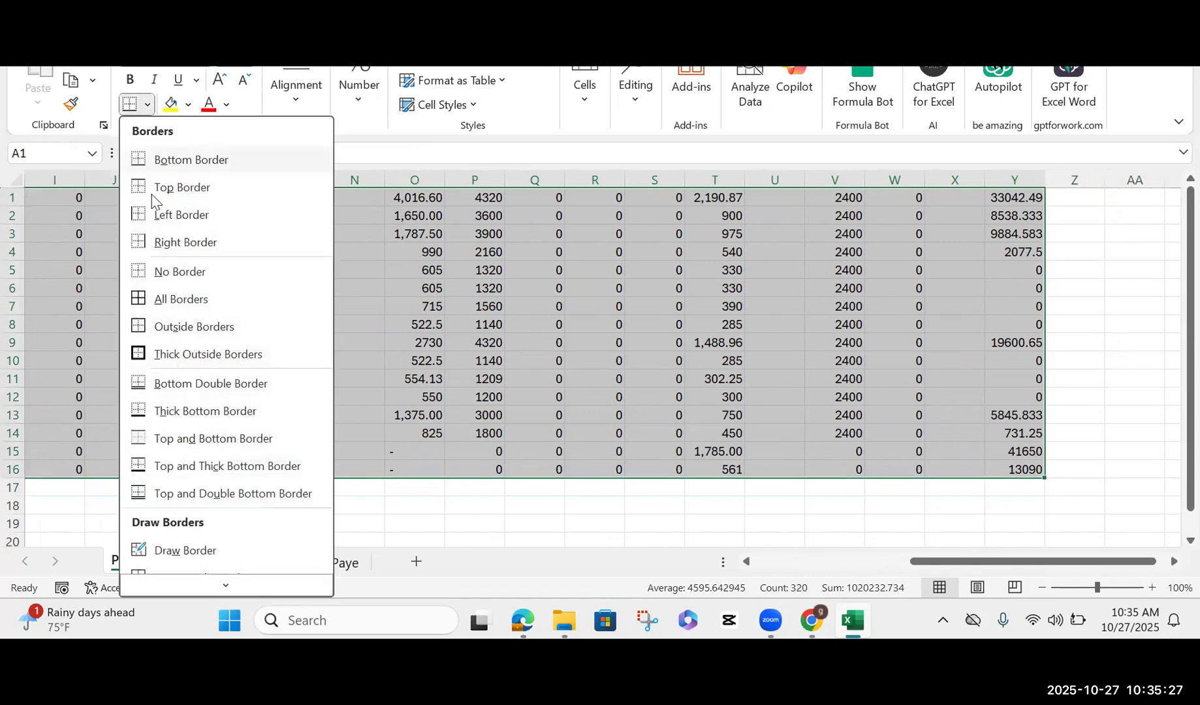
left_click(158, 299)
left_click(490, 416)
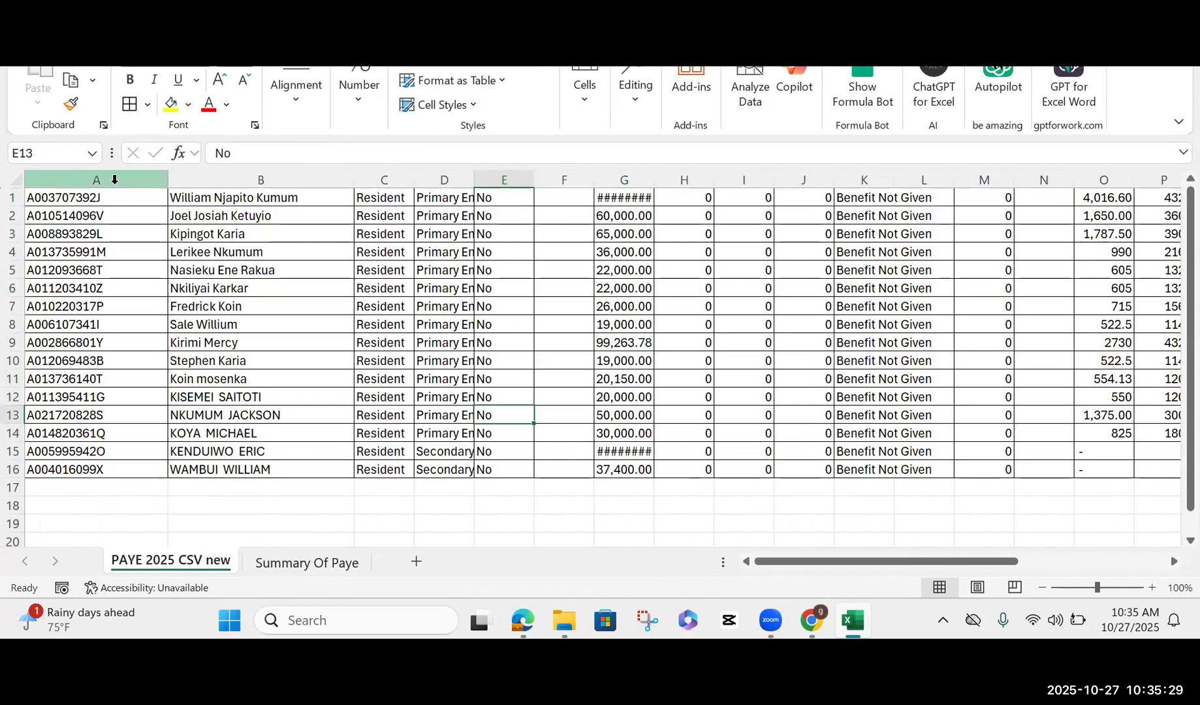
Step: Compare the column Y amounts on the PAYE 2025 CSV new sheet with the amounts in B3:B18 of Summary Of Paye
left_click_drag(69, 179, 1114, 254)
left_click(1071, 194)
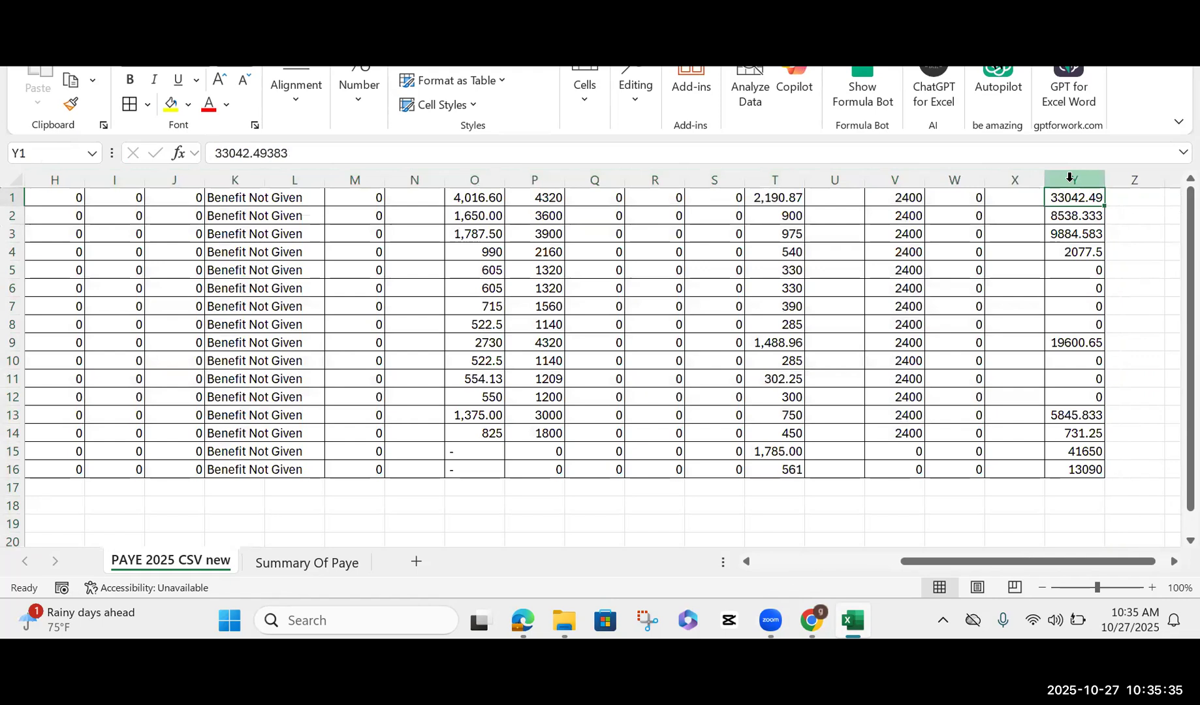
left_click(1071, 178)
left_click(1025, 172)
left_click(1057, 178)
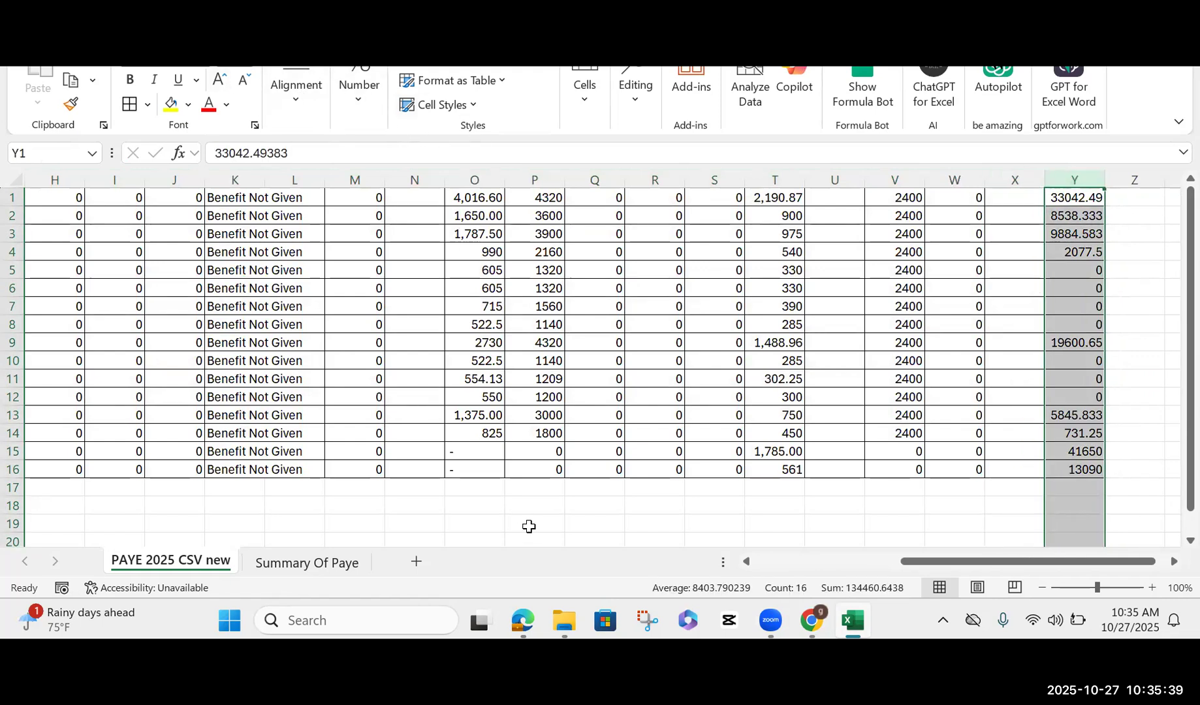
left_click(343, 566)
left_click_drag(326, 205, 306, 471)
left_click(406, 382)
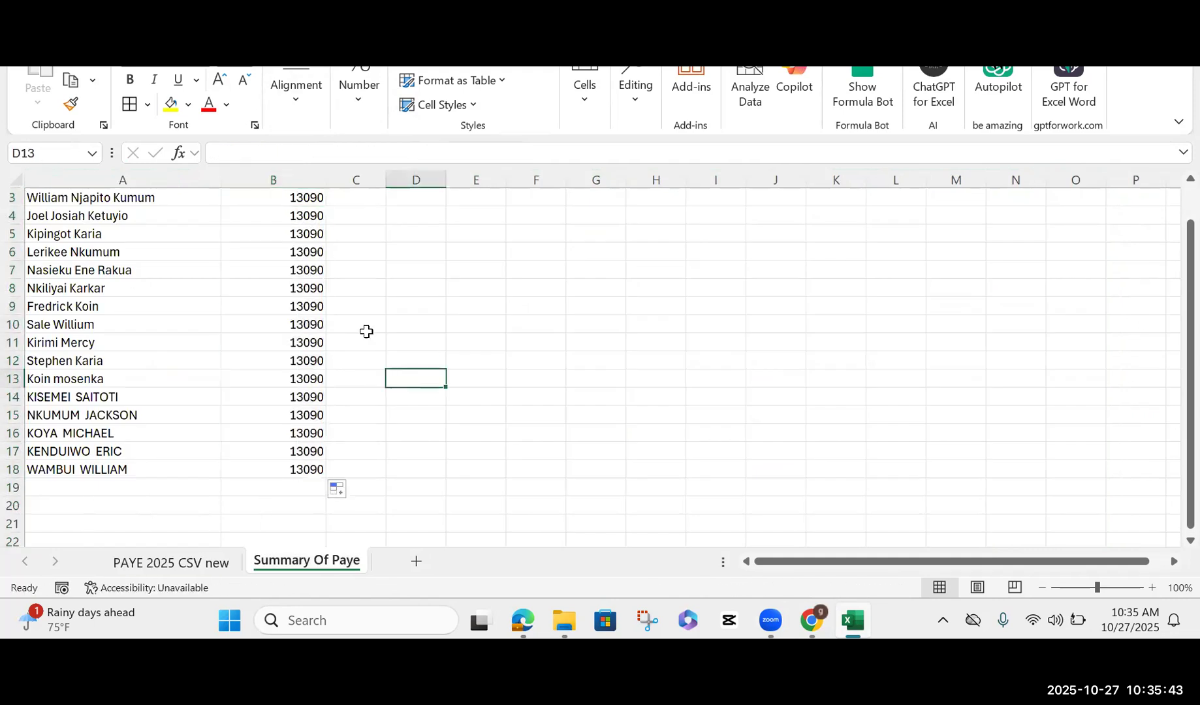
Step: Try replacing VLOOKUP with XLOOKUP in the B3 formula and remove its column index
left_click(273, 199)
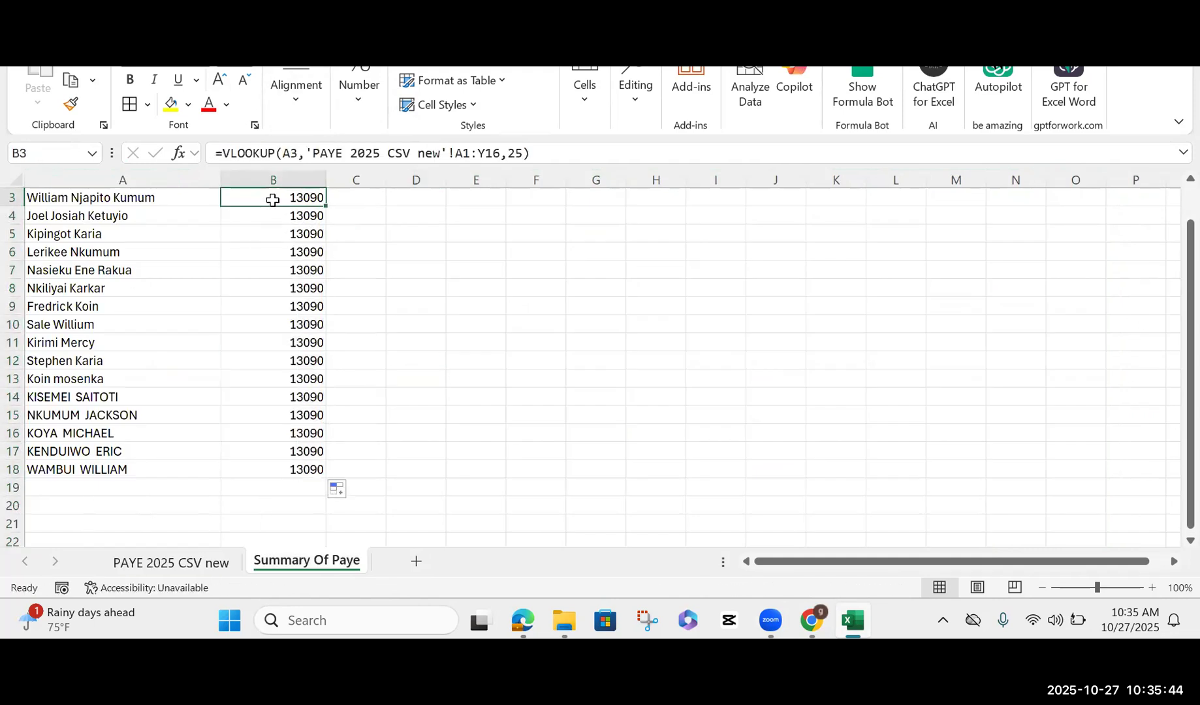
left_click(275, 149)
double_click(275, 149)
key("BackSpace")
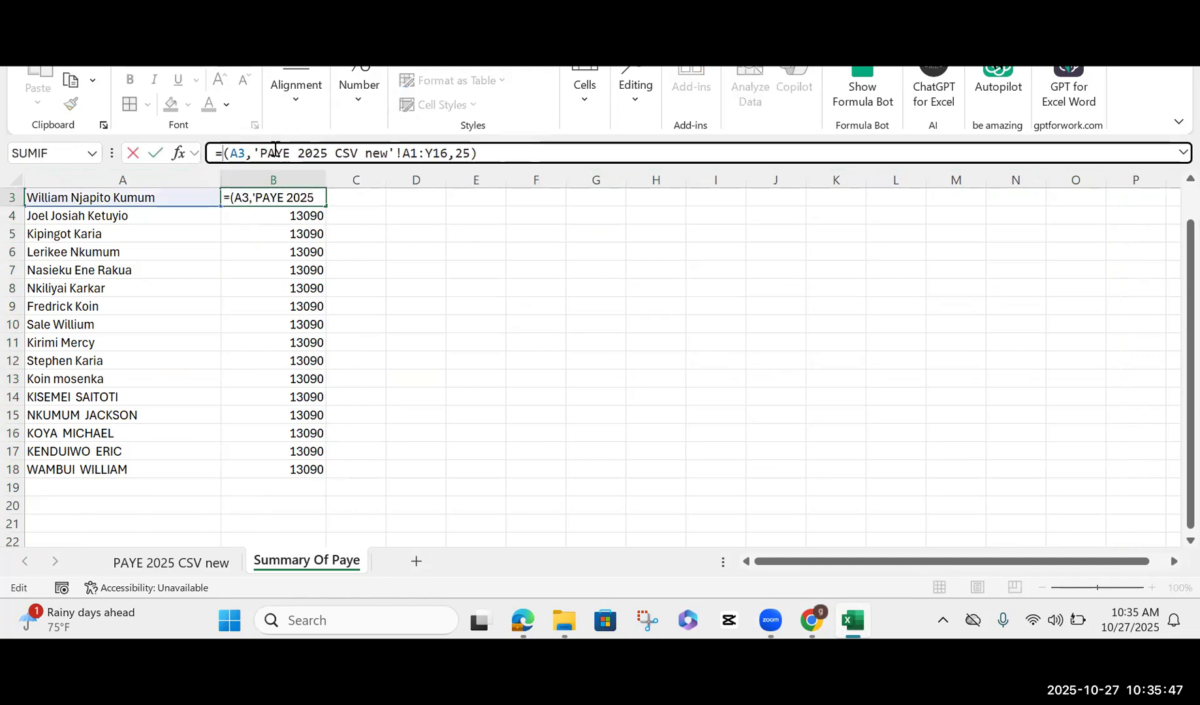
type("XLO")
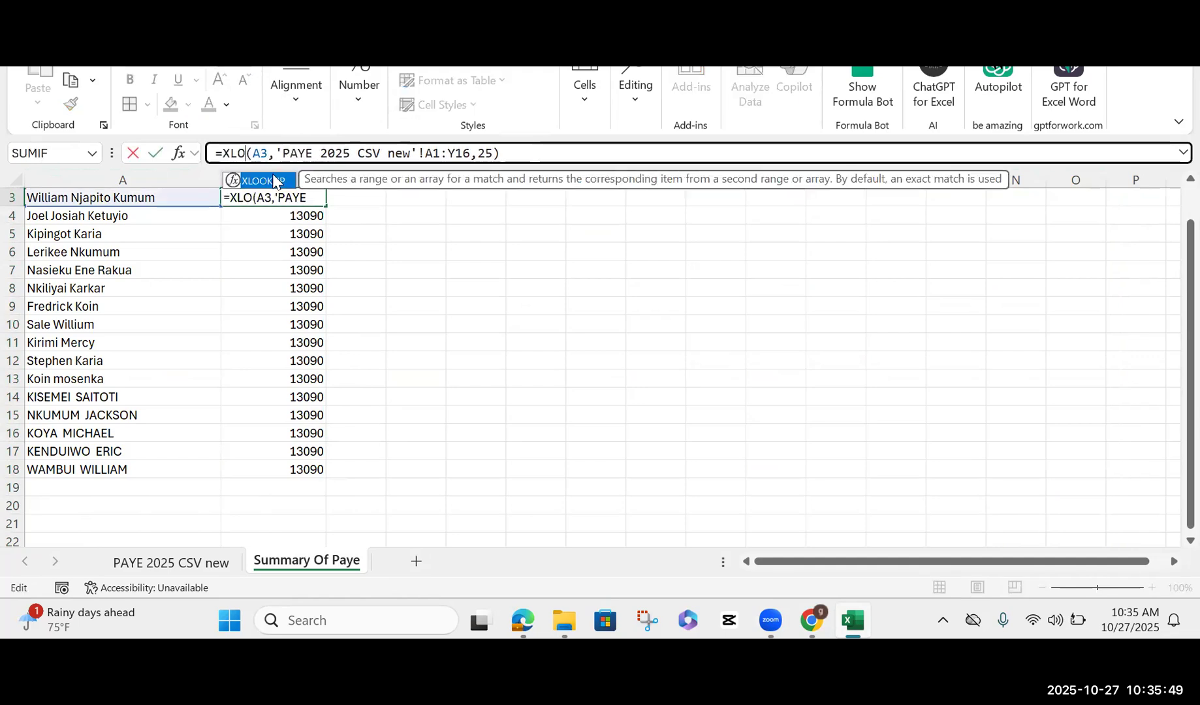
double_click(268, 183)
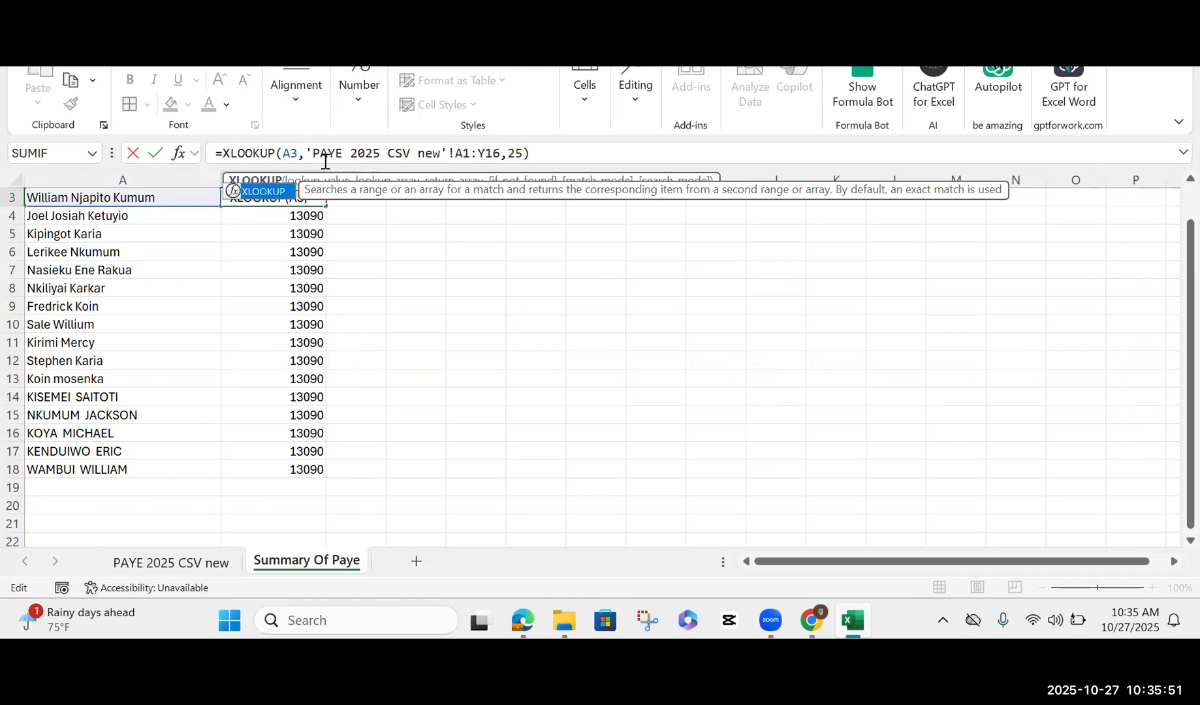
left_click(520, 156)
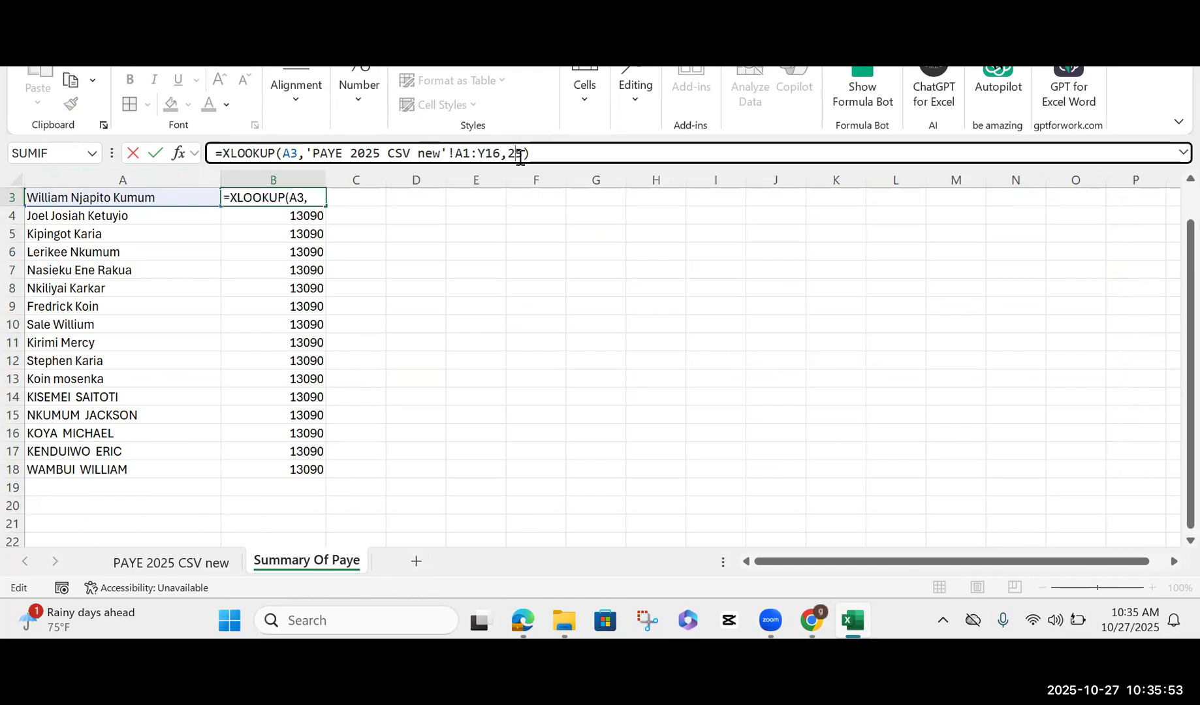
key("Delete")
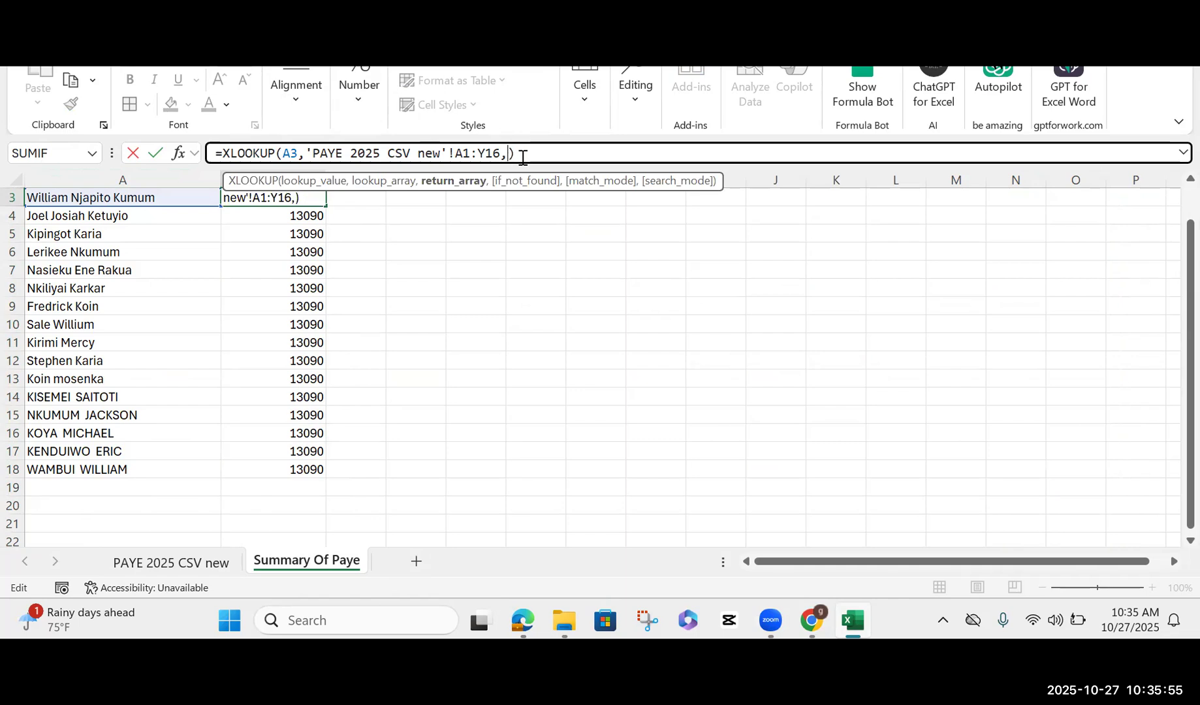
Step: Clear the formula from B3 and the copied formulas from B4:B18 of Summary Of Paye
key("BackSpace")
key("BackSpace")
key("BackSpace")
key("BackSpace")
key("BackSpace")
key("BackSpace")
key("BackSpace")
key("BackSpace")
key("BackSpace")
key("BackSpace")
key("BackSpace")
key("BackSpace")
key("BackSpace")
key("BackSpace")
key("BackSpace")
key("BackSpace")
key("BackSpace")
key("BackSpace")
key("BackSpace")
key("BackSpace")
key("BackSpace")
key("BackSpace")
key("BackSpace")
key("BackSpace")
key("BackSpace")
key("BackSpace")
key("BackSpace")
key("BackSpace")
key("BackSpace")
key("BackSpace")
key("BackSpace")
key("BackSpace")
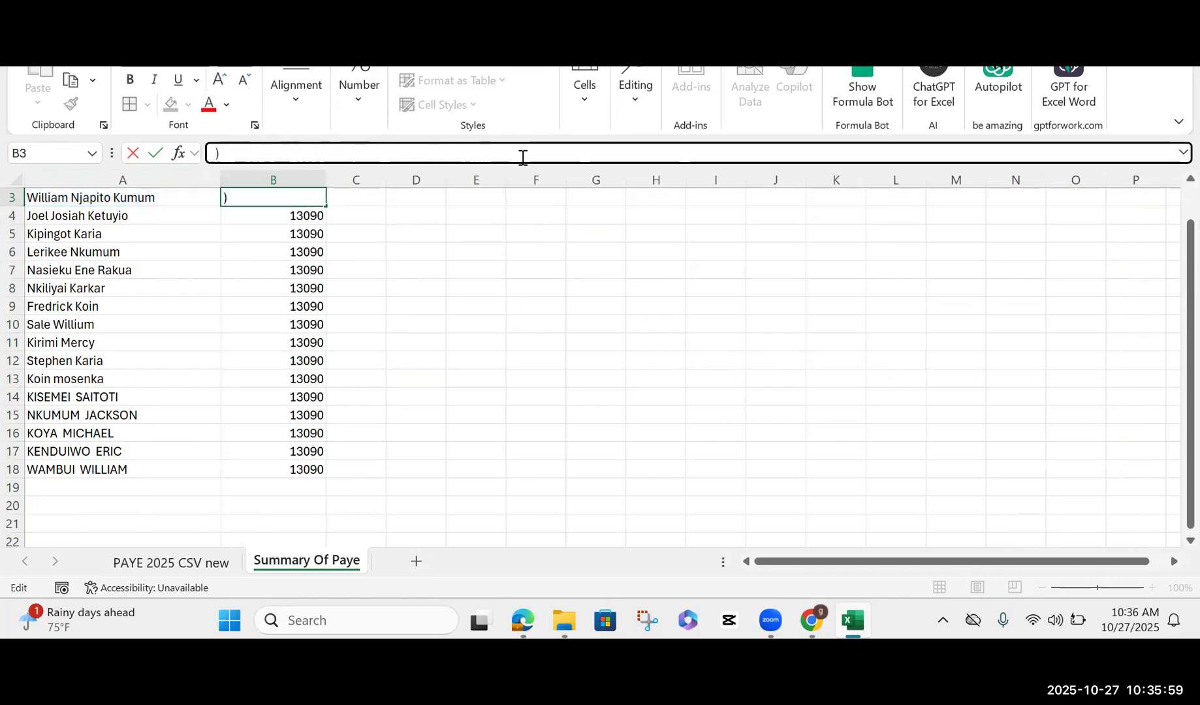
key("BackSpace")
left_click(408, 341)
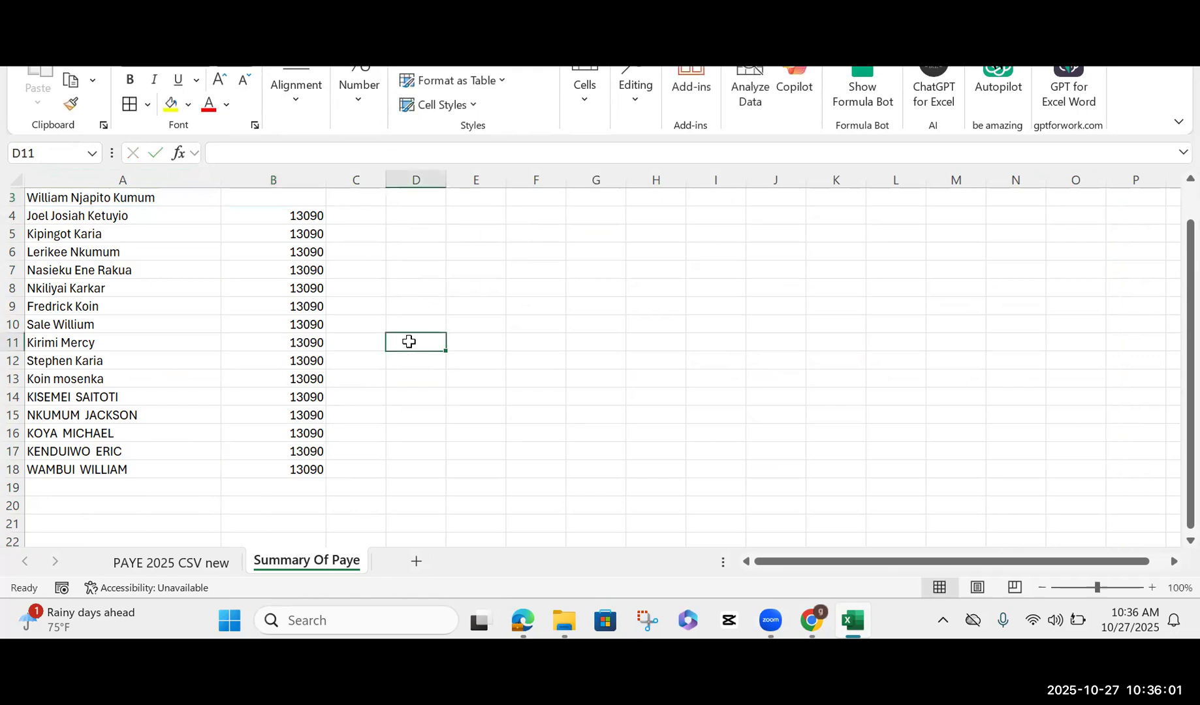
left_click_drag(304, 217, 305, 469)
key("Delete")
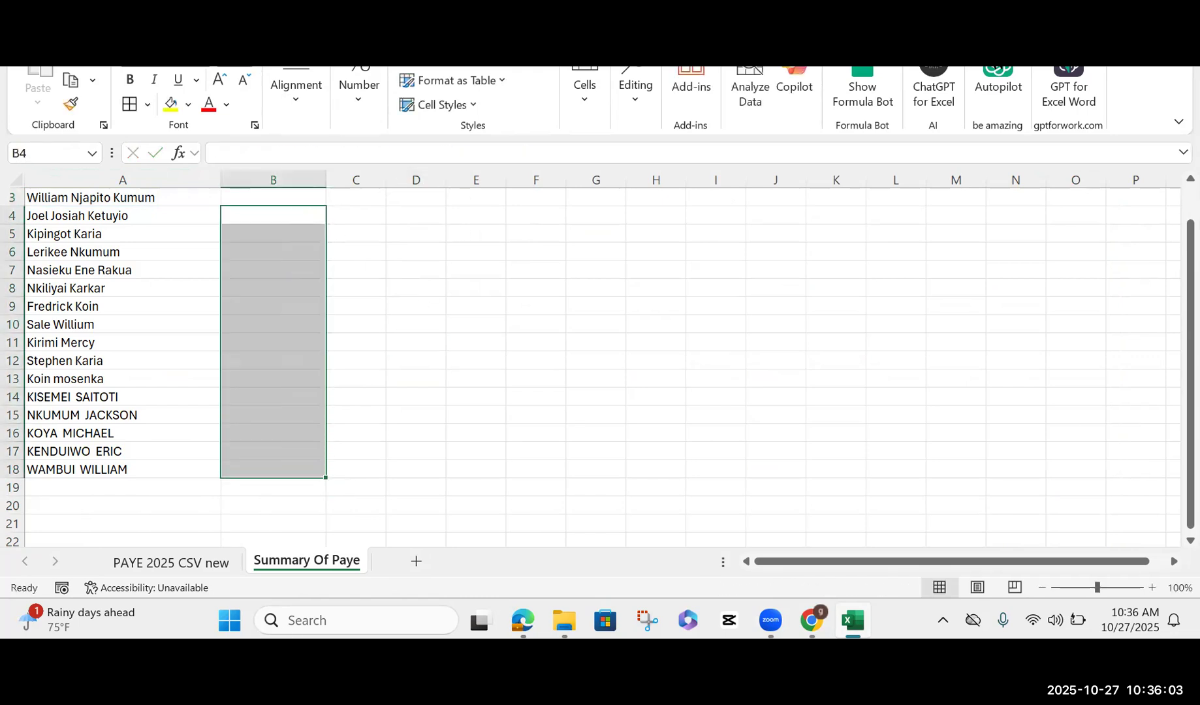
left_click(359, 289)
Step: Start a VLOOKUP formula in C3 of Summary Of Paye with 'Summary Of Paye'!A3 as the lookup value
scroll(358, 289, "up", 1)
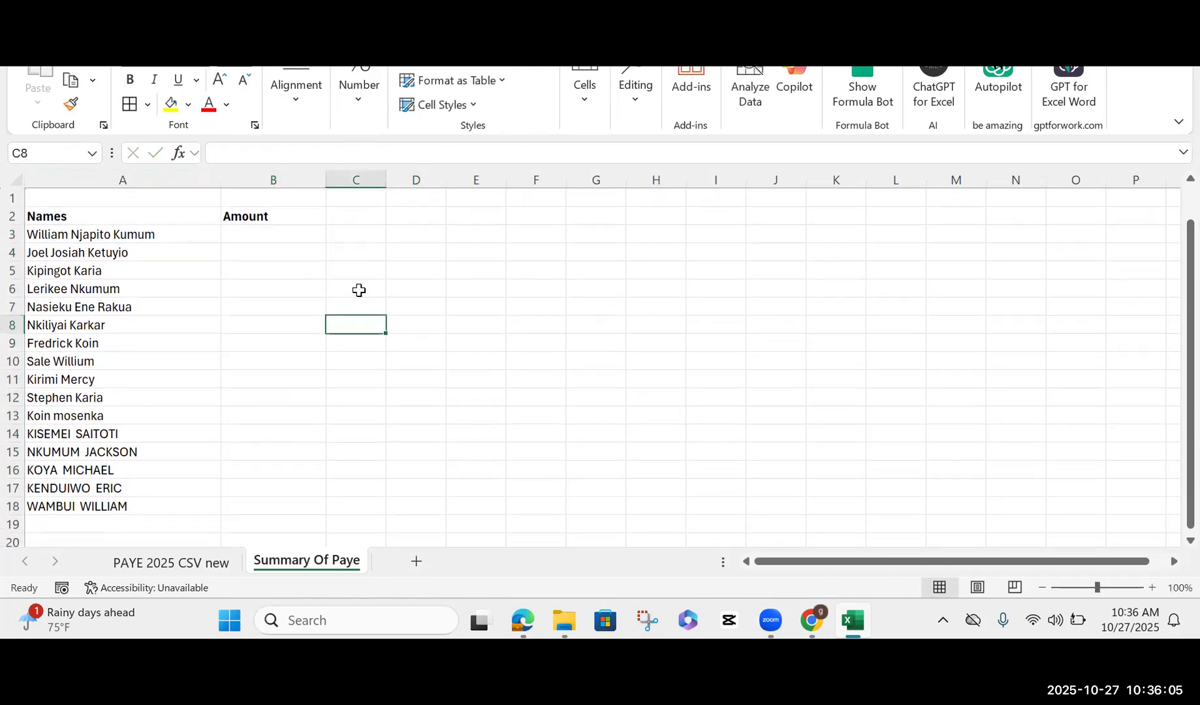
key("Up")
key("Up")
key("Up")
key("Up")
key("Up")
type("=VLO")
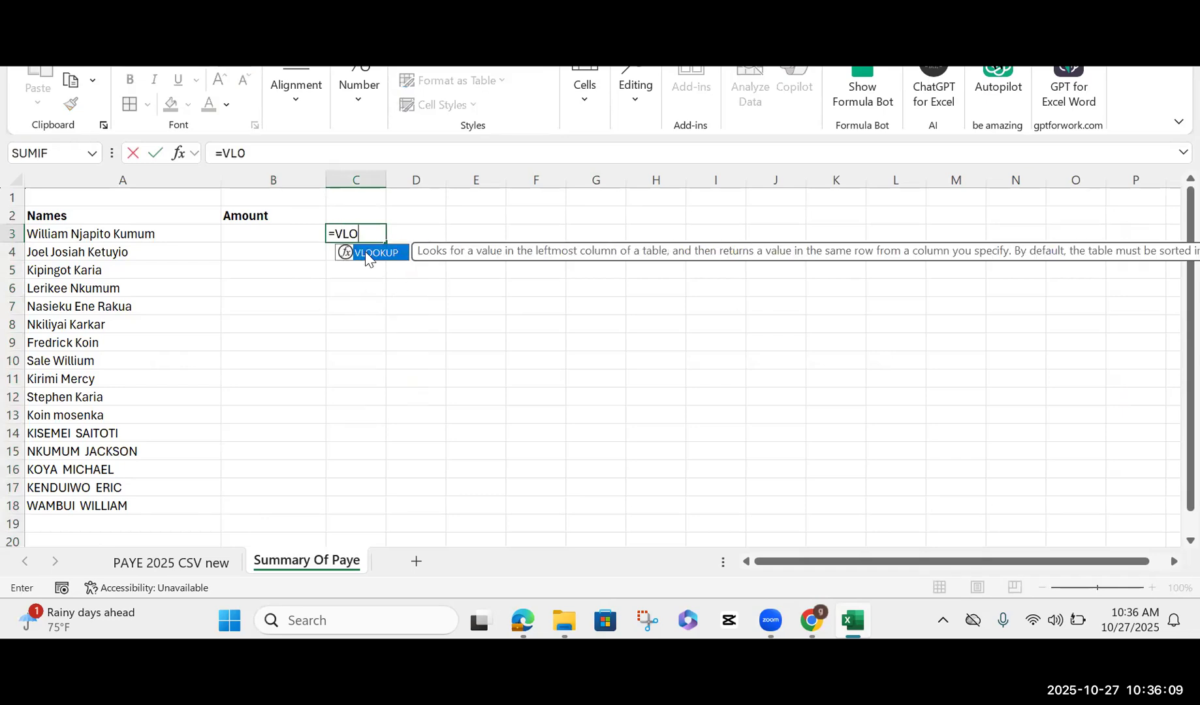
double_click(367, 253)
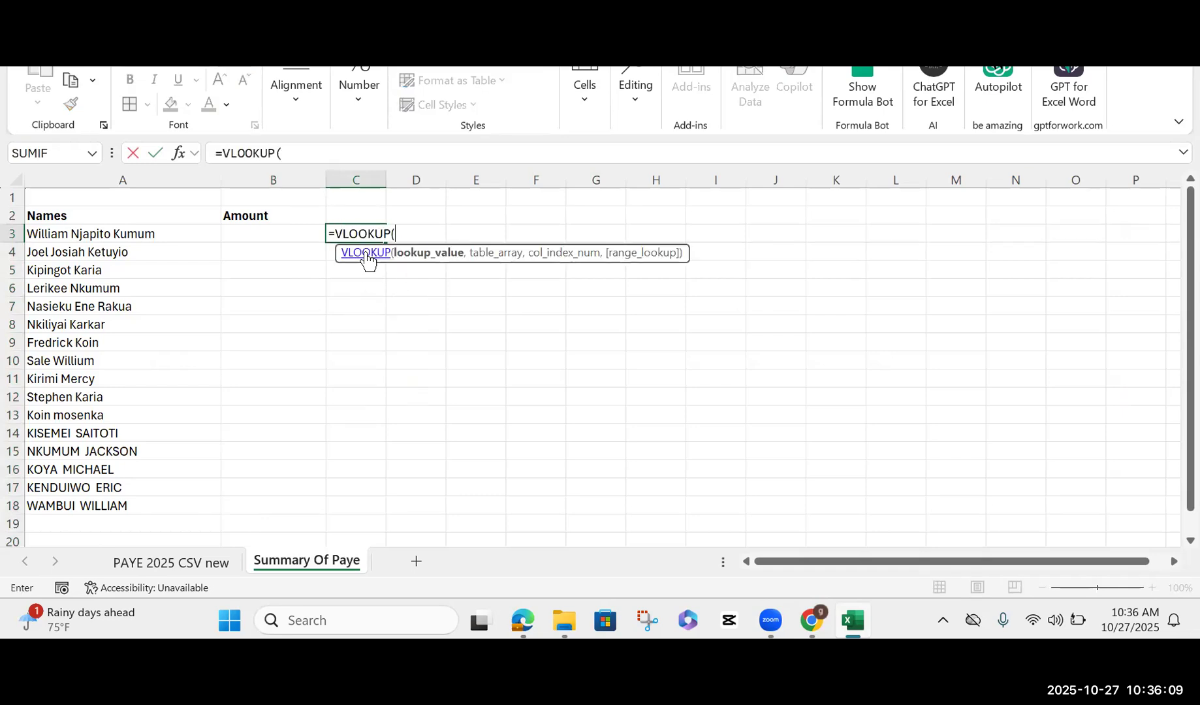
left_click(186, 564)
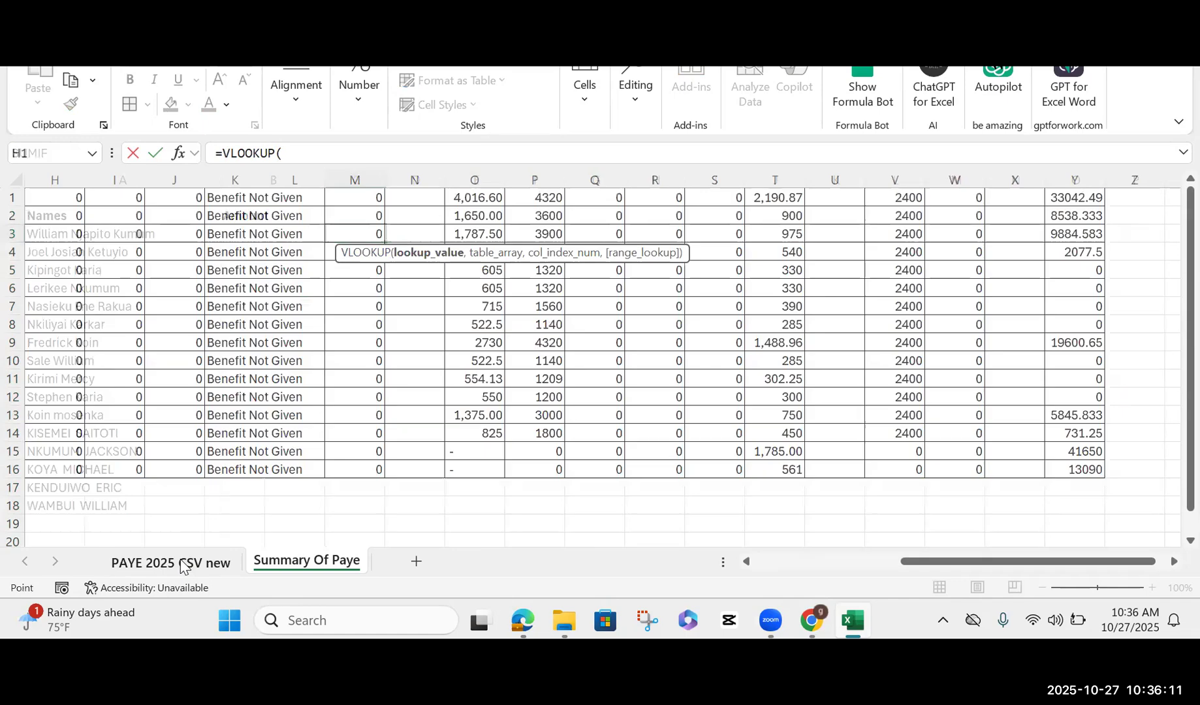
left_click(297, 565)
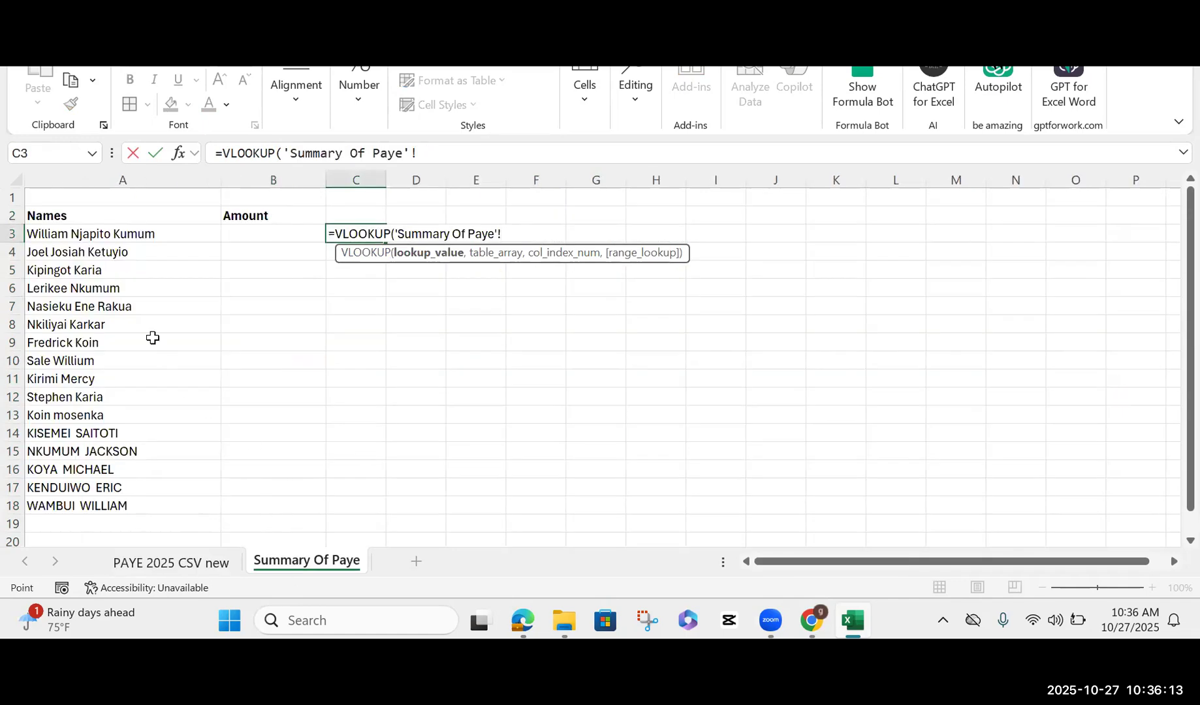
left_click(78, 244)
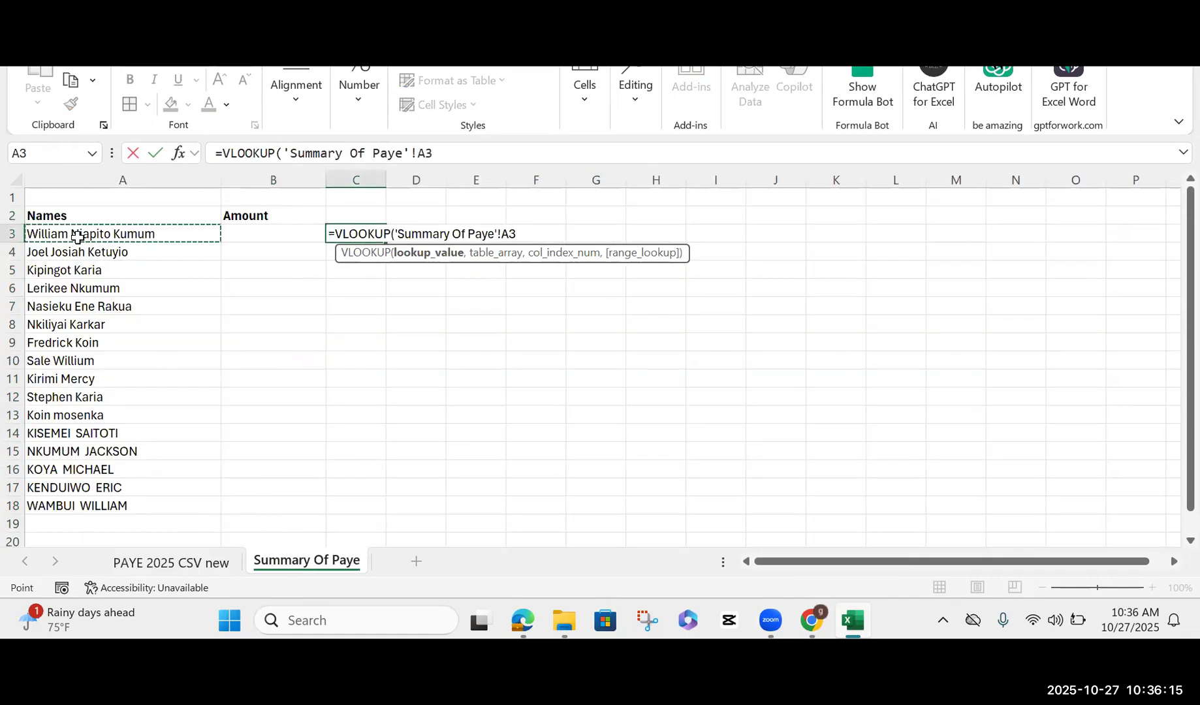
type(",")
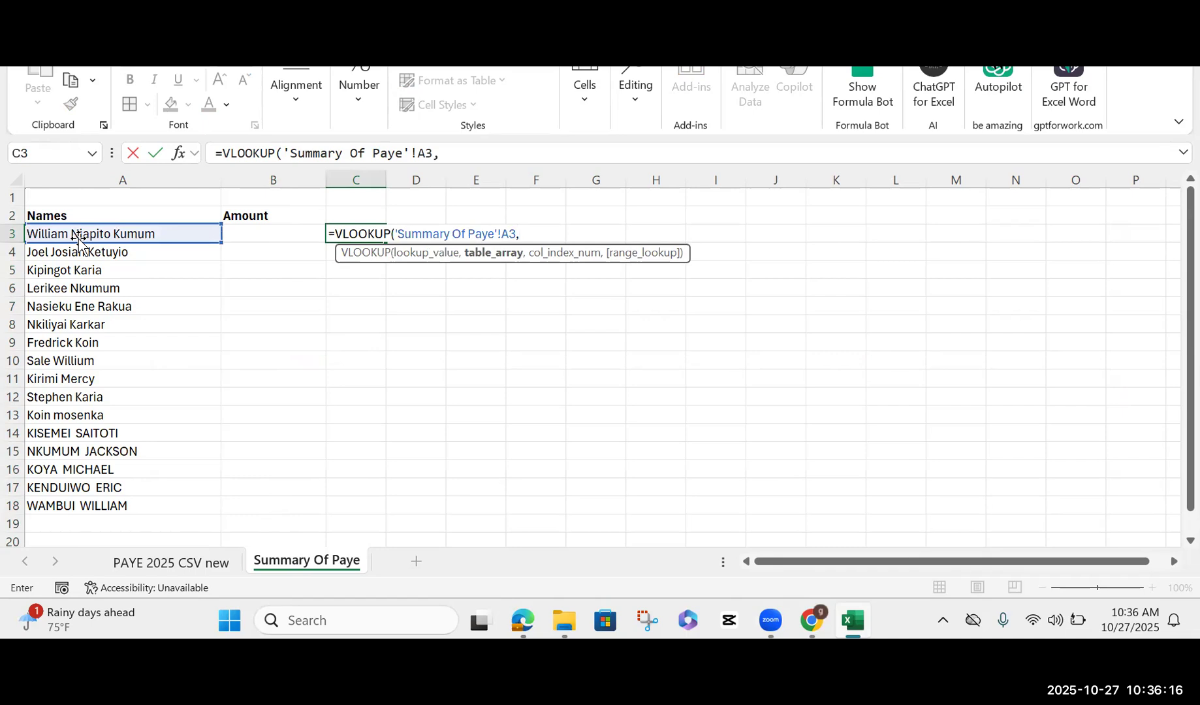
Step: Complete the C3 VLOOKUP with columns A to Y of PAYE 2025 CSV new as table array, column index 20 and FALSE for exact match
left_click(189, 567)
left_click_drag(914, 563, 533, 516)
left_click_drag(121, 182, 1170, 267)
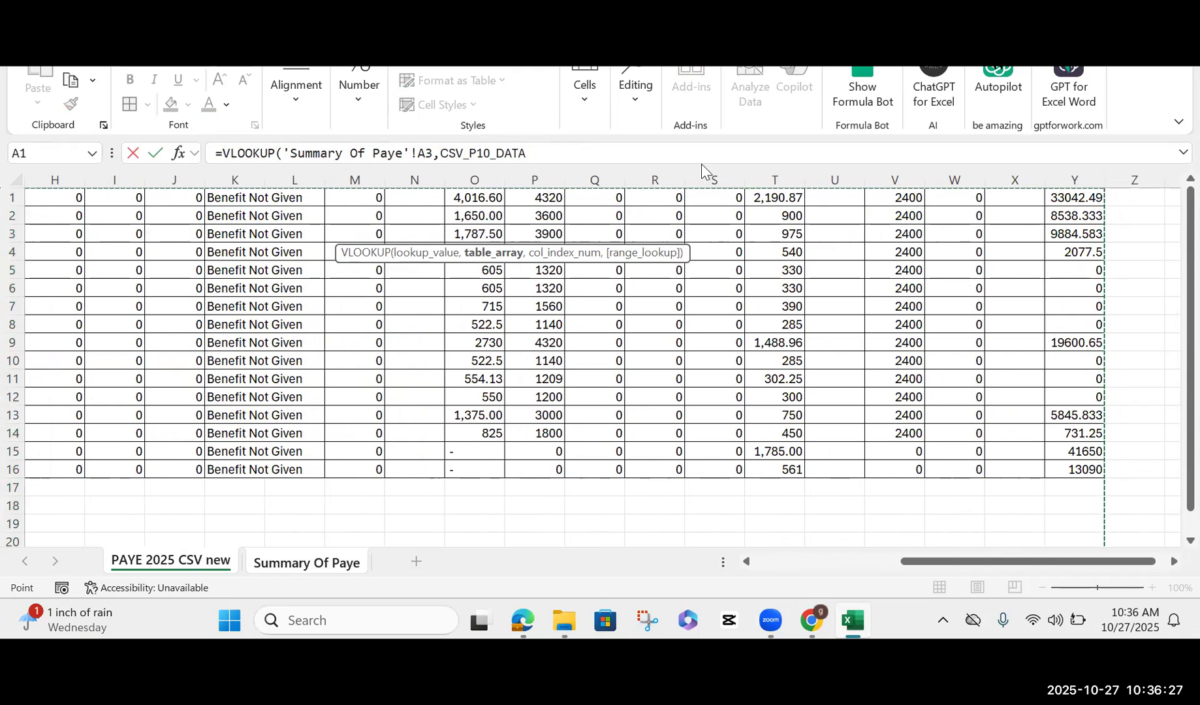
left_click(554, 160)
type(",")
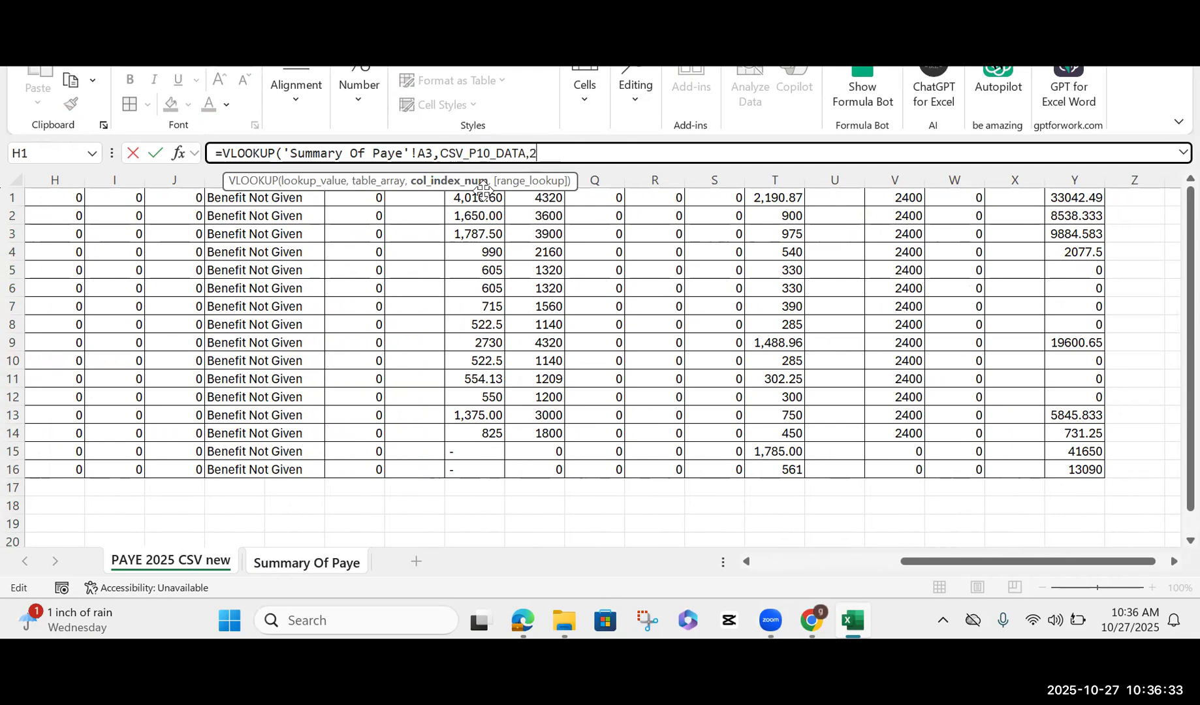
type("20,")
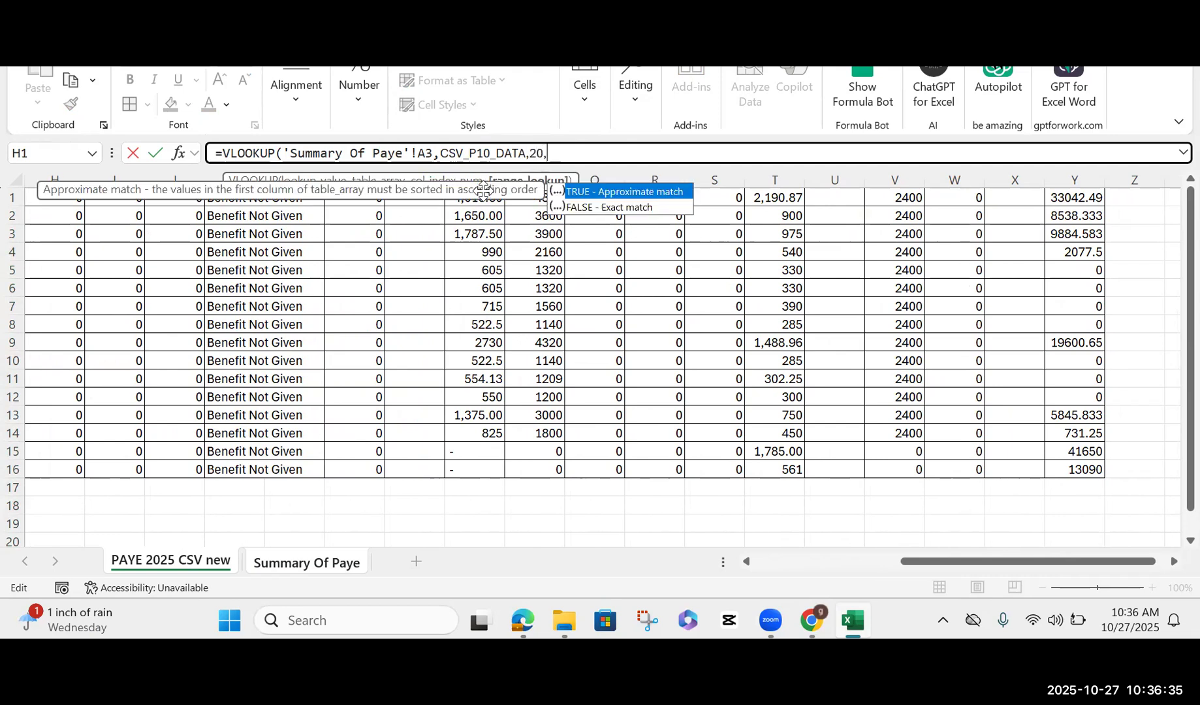
double_click(590, 208)
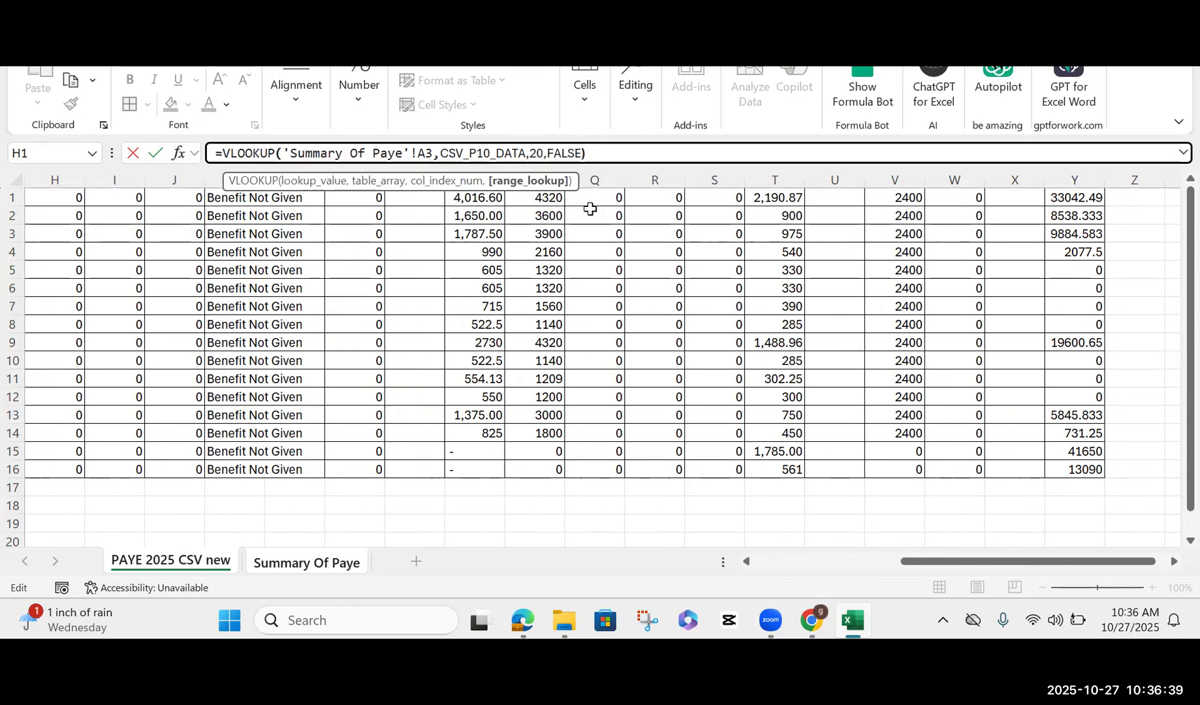
type(")")
key("Return")
Step: Copy the C3 formula down to C8 and set the column index in C3 to 25
left_click(353, 235)
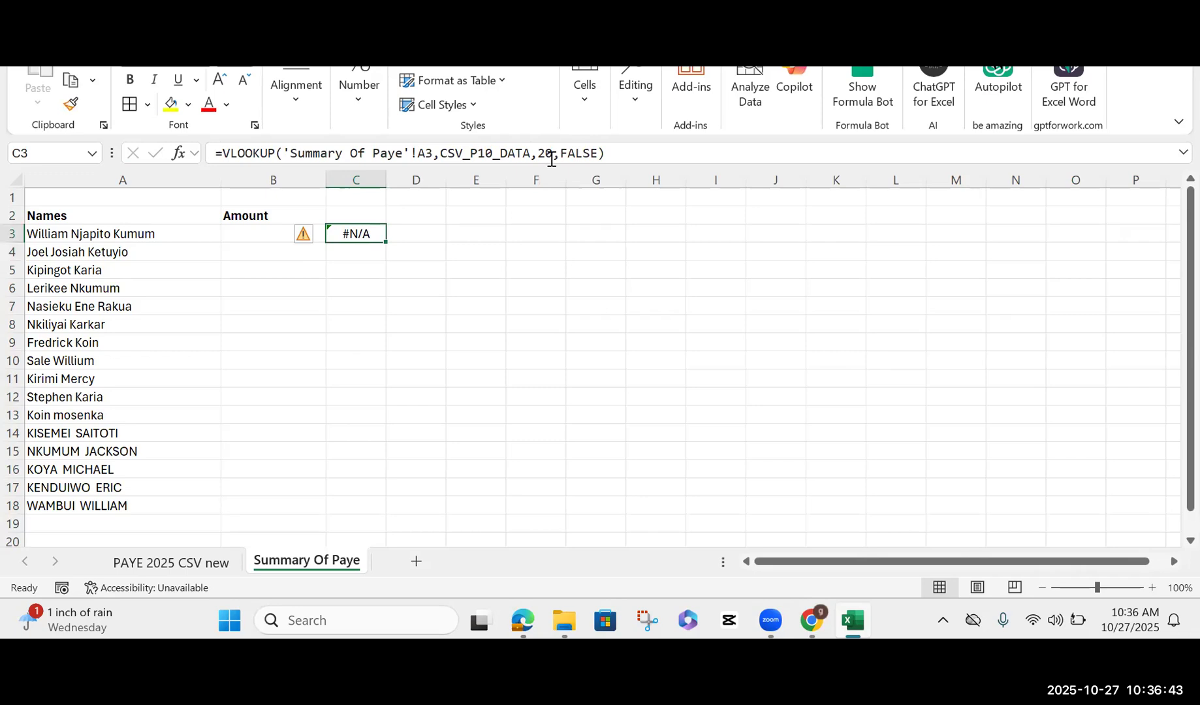
left_click_drag(387, 242, 389, 330)
left_click(367, 238)
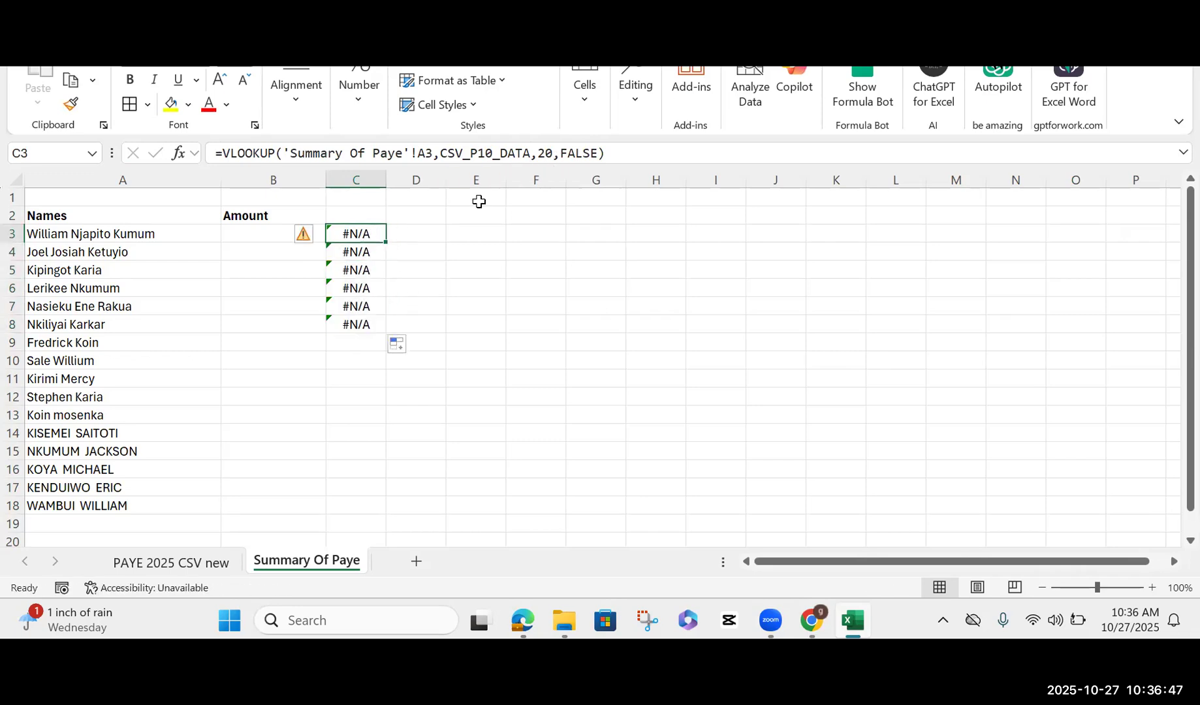
left_click(555, 150)
key("BackSpace")
type("0")
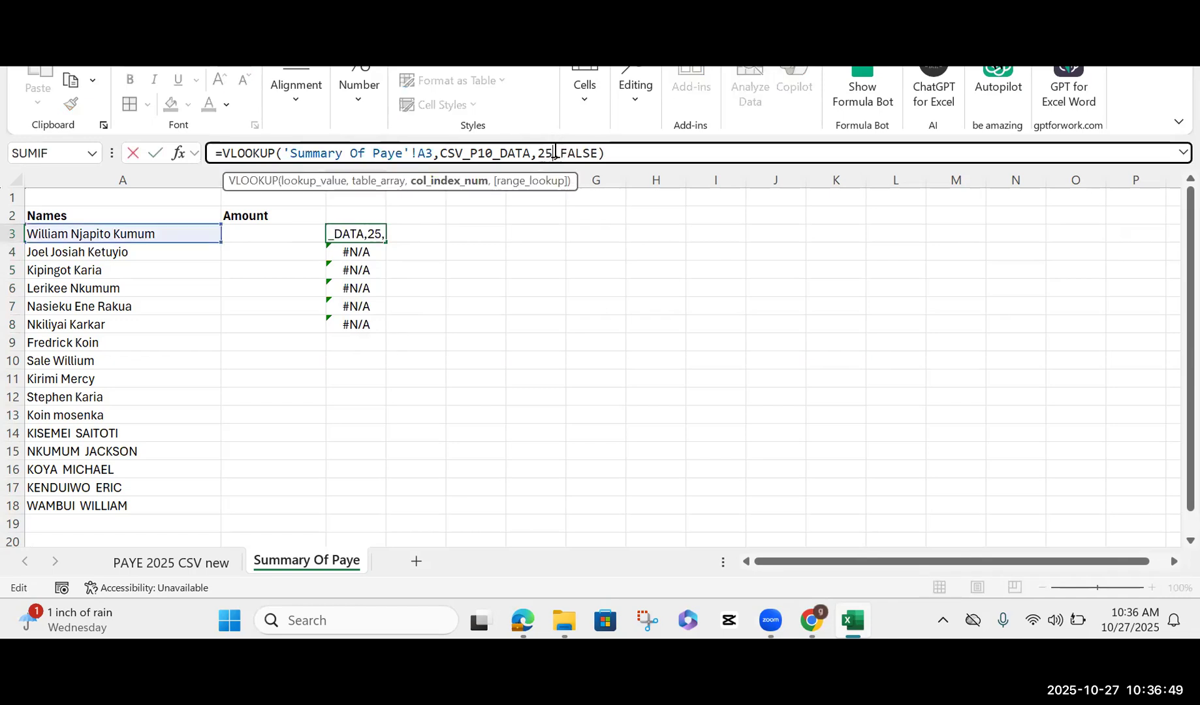
key("Return")
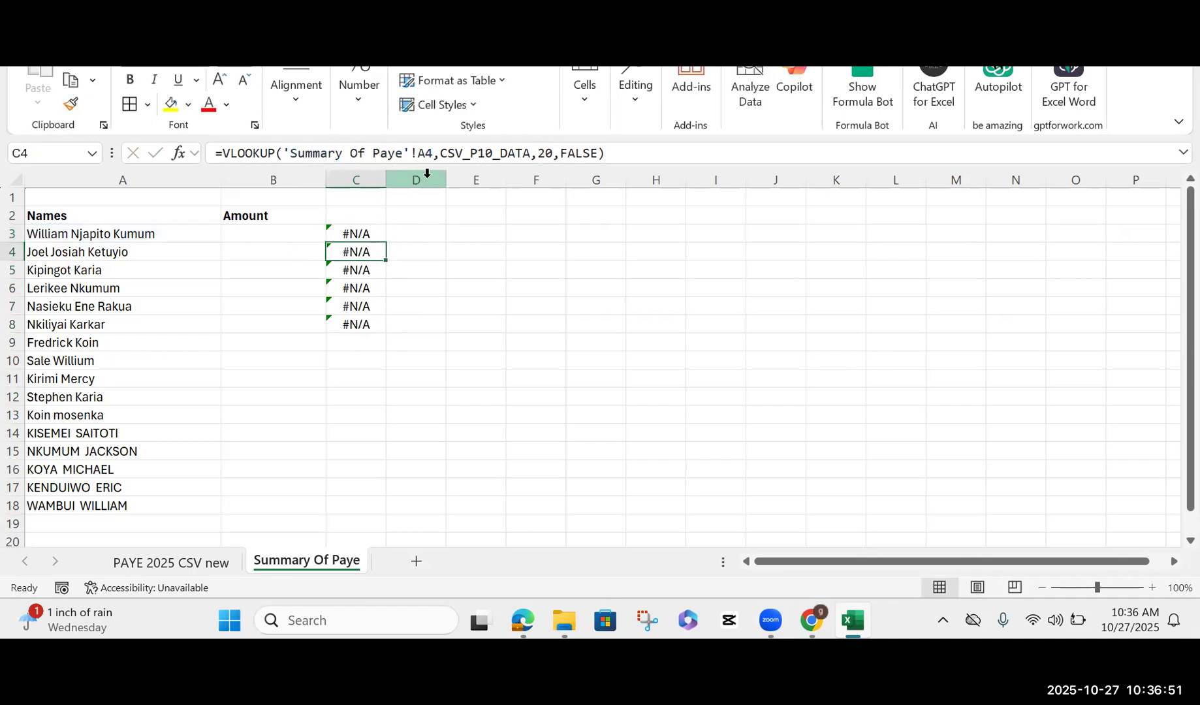
Step: Clear the VLOOKUP formulas from C3:C8 of Summary Of Paye
left_click_drag(349, 237, 337, 310)
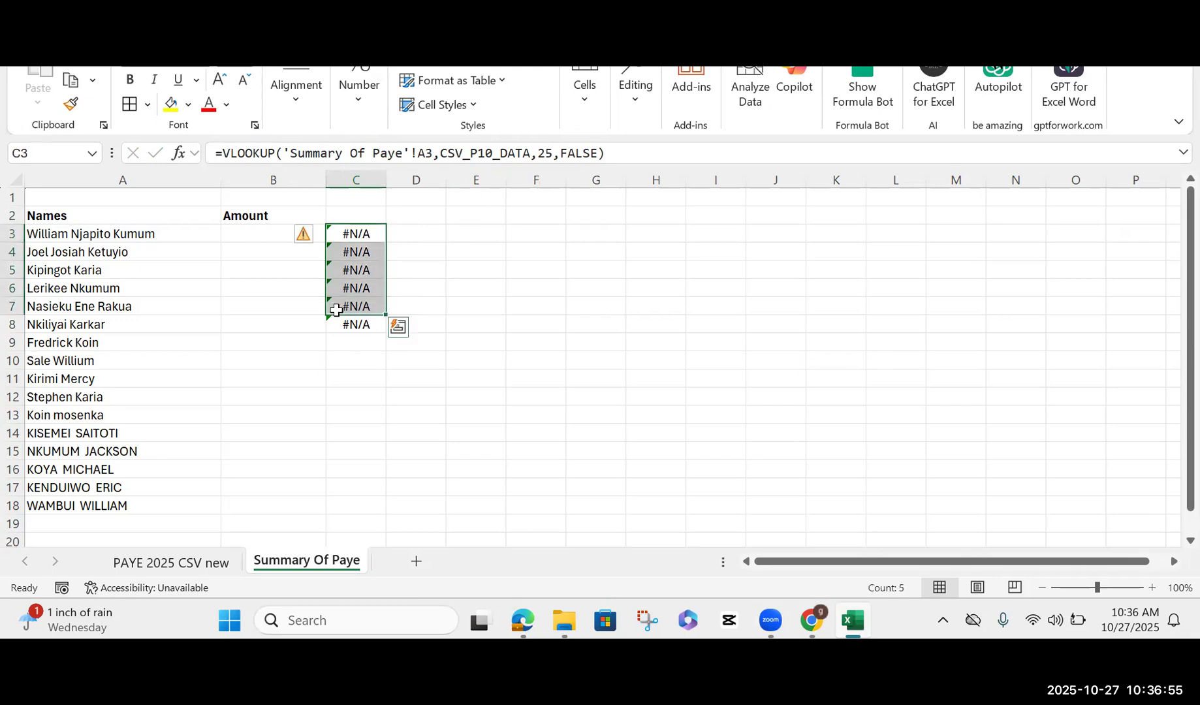
key("BackSpace")
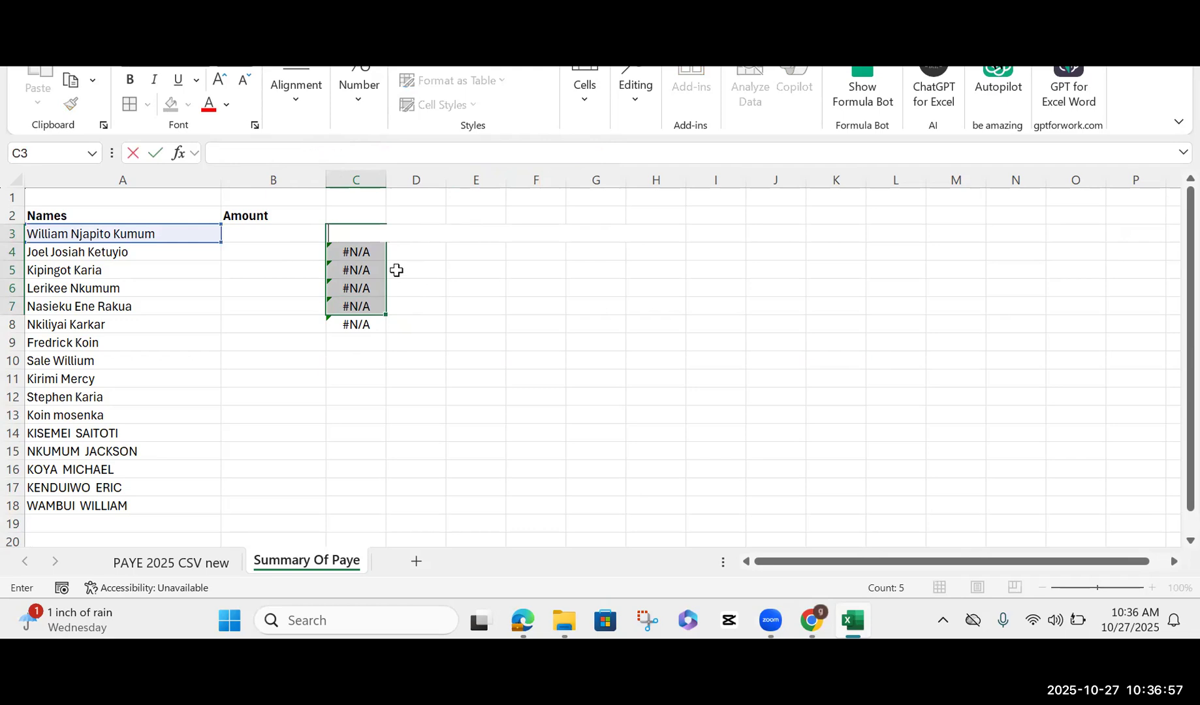
left_click(486, 320)
left_click_drag(363, 252, 345, 343)
key("Delete")
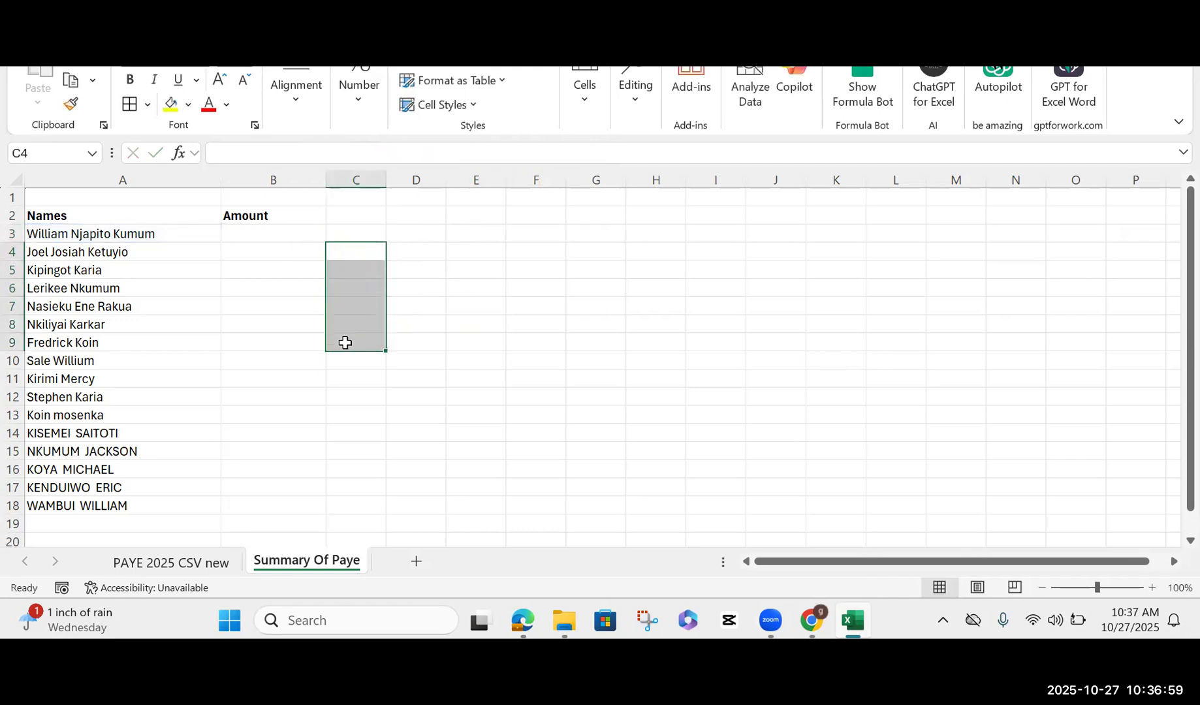
Step: Begin a new VLOOKUP formula in C3 using A3 as the lookup value
left_click(339, 231)
type("=VLO")
double_click(377, 253)
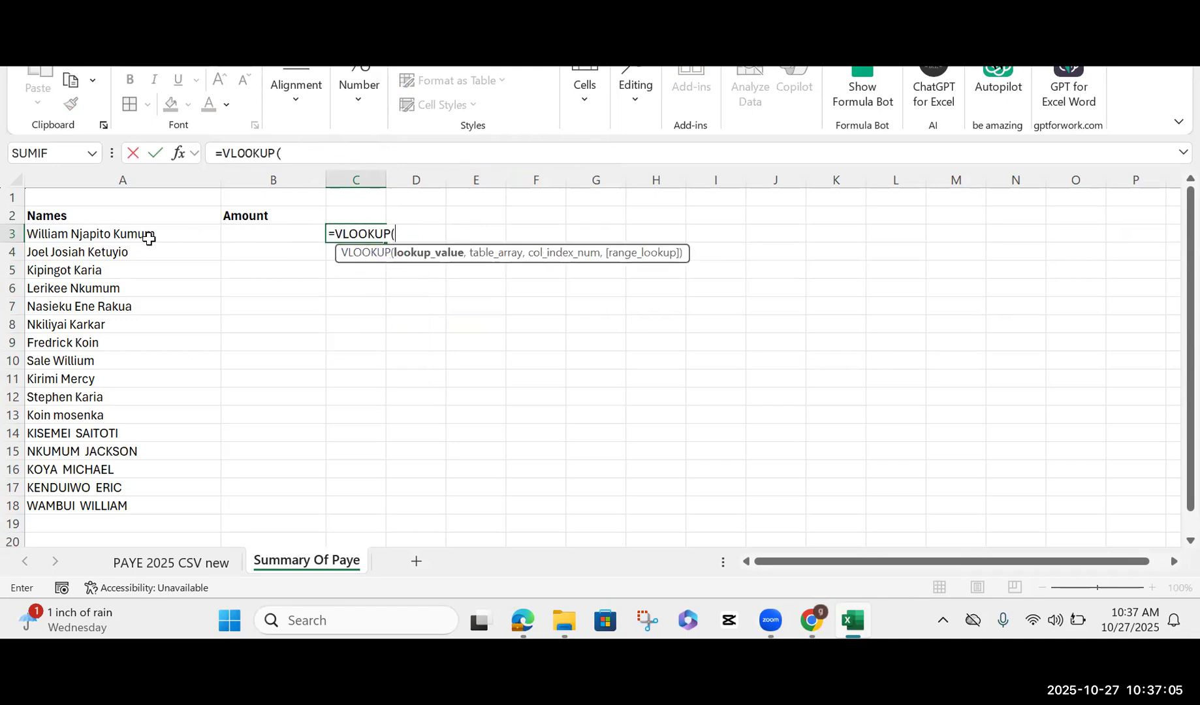
left_click(118, 230)
type(",")
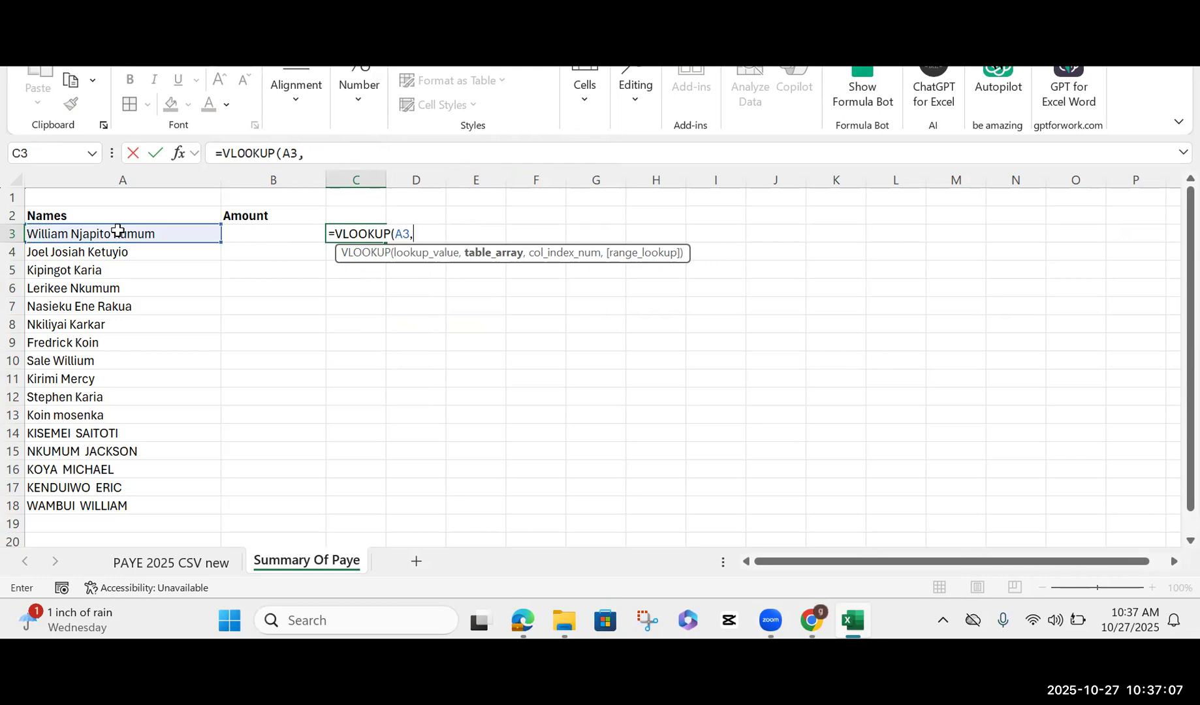
Step: Complete the C3 VLOOKUP with A1:Y16 of PAYE 2025 CSV new as table array, column index 25 and FALSE for exact match
left_click(199, 565)
left_click_drag(911, 562, 683, 591)
left_click_drag(72, 191, 965, 471)
left_click(485, 159)
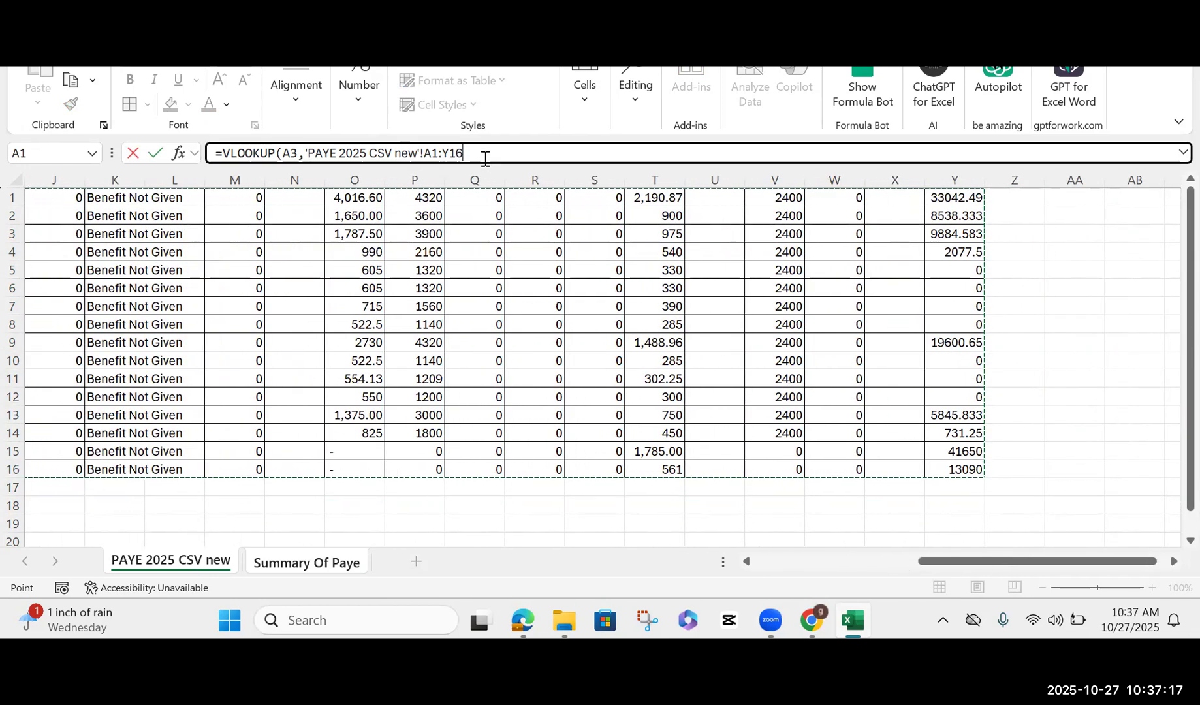
type(",25,")
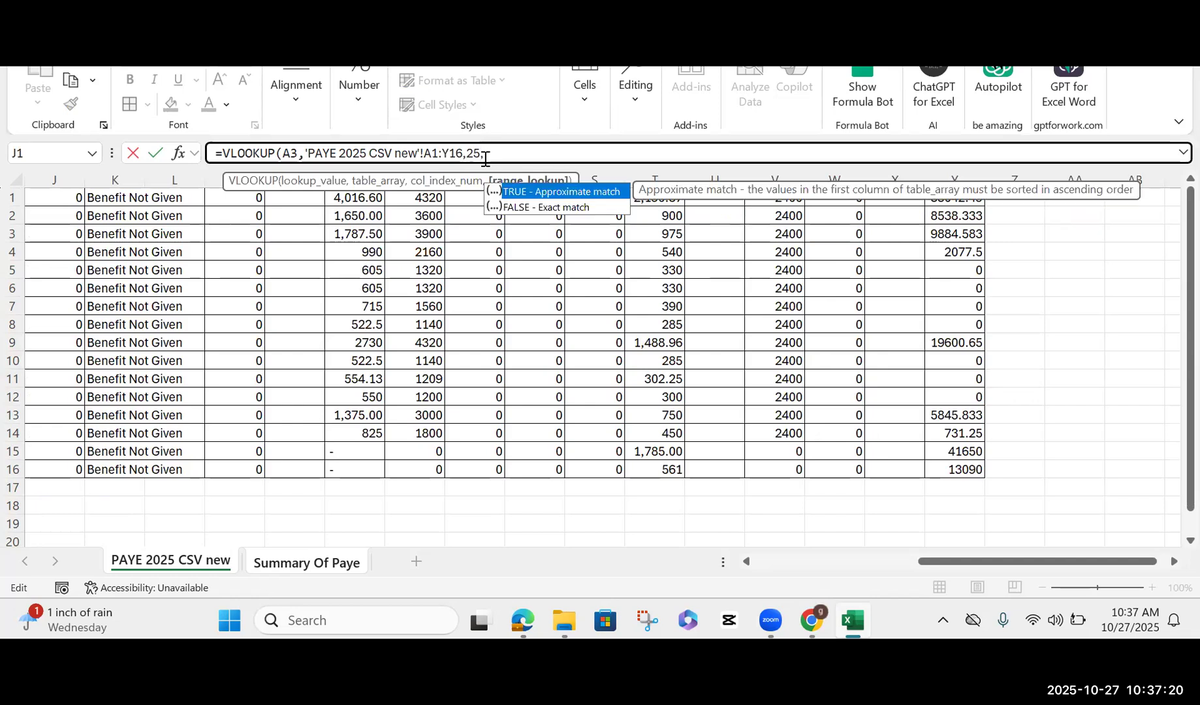
double_click(522, 208)
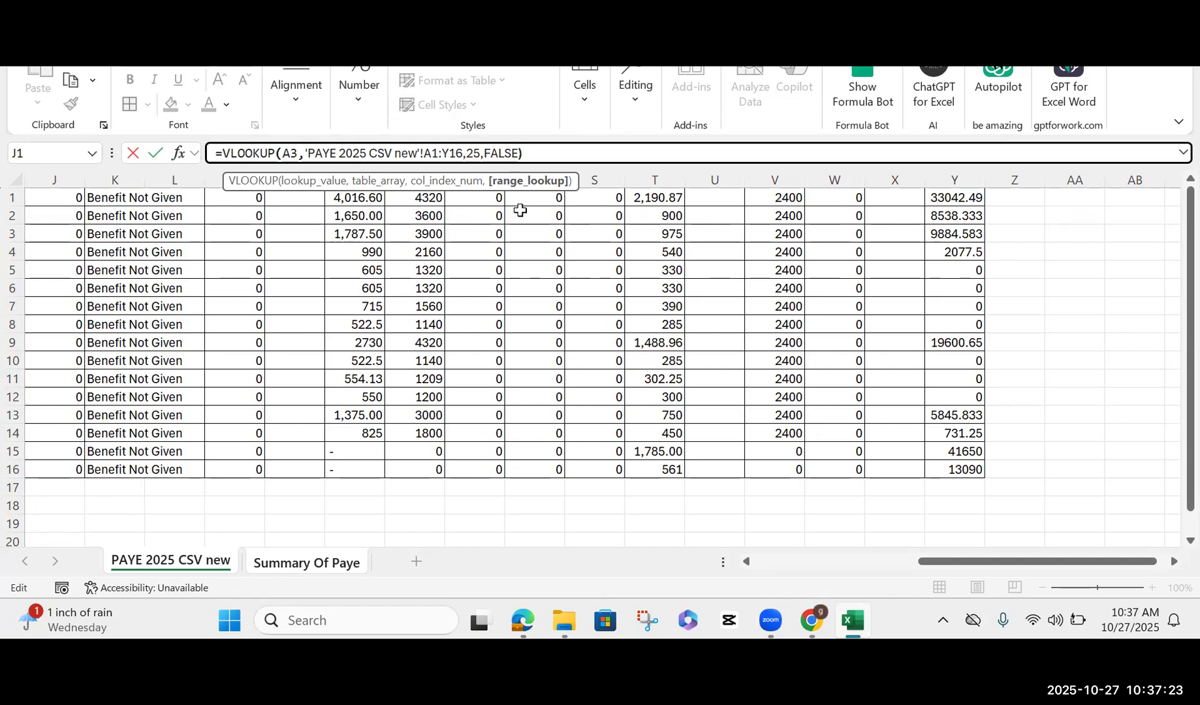
key("Return")
Step: Copy the C3 VLOOKUP formula down to C12
left_click(358, 220)
left_click(351, 250)
left_click(379, 234)
left_click_drag(386, 242, 388, 408)
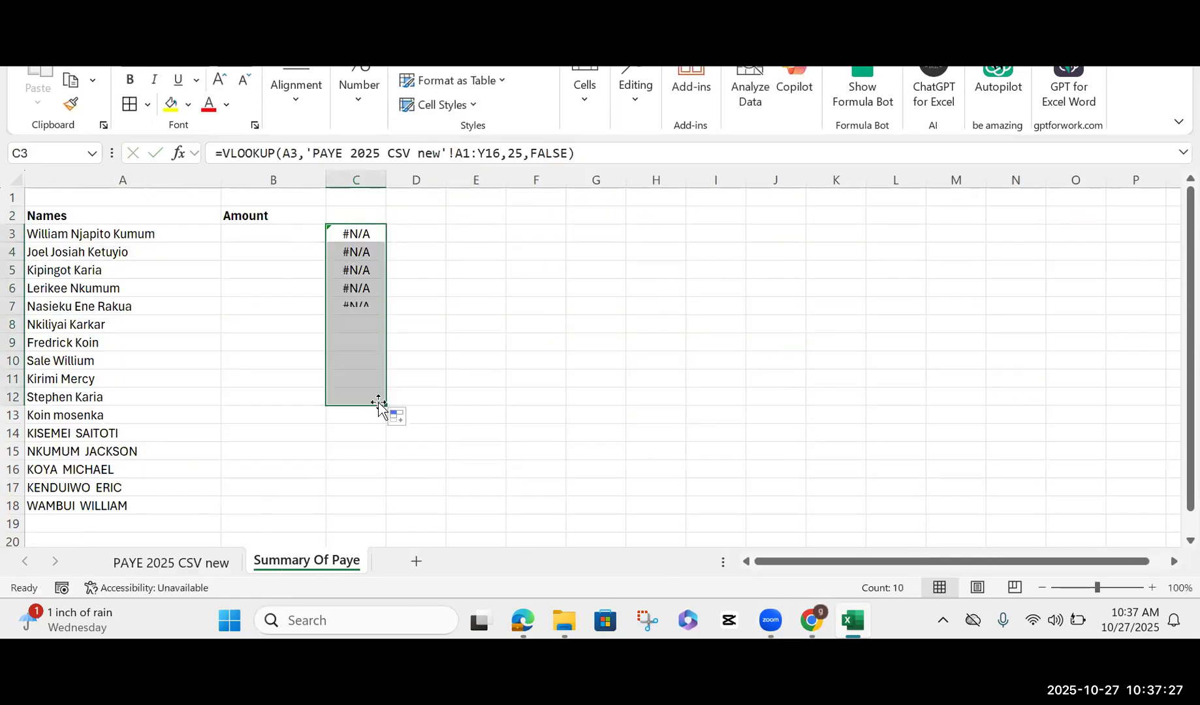
Step: Replace the table array in the C3 VLOOKUP with B1:Y16 of PAYE 2025 CSV new, starting at the names column
left_click(196, 562)
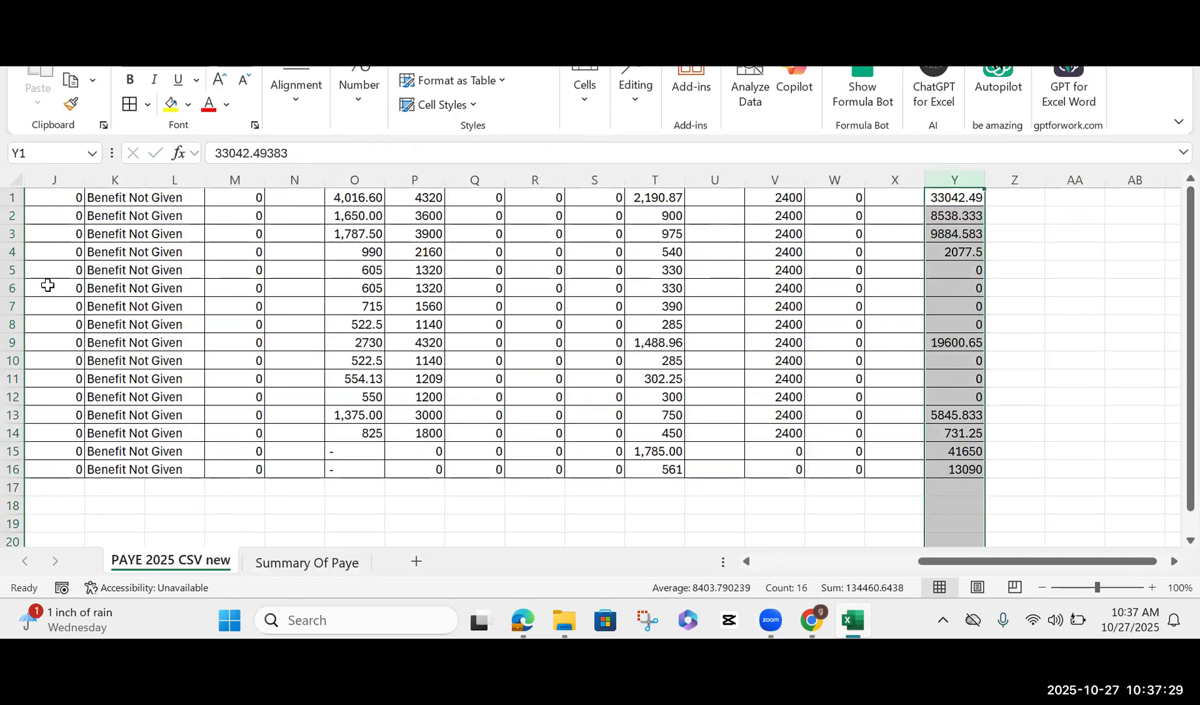
left_click_drag(937, 554, 555, 538)
left_click_drag(227, 193, 255, 471)
left_click(292, 563)
left_click(352, 233)
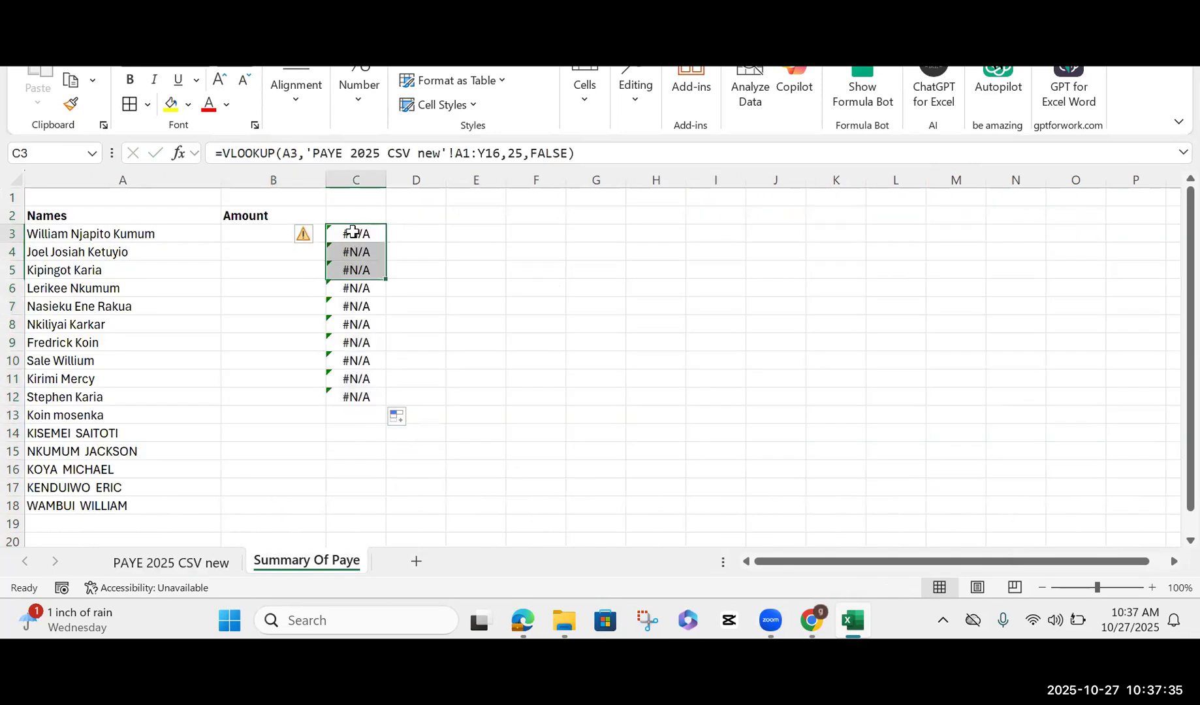
left_click(501, 154)
key("BackSpace")
key("BackSpace")
key("BackSpace")
key("BackSpace")
key("BackSpace")
key("BackSpace")
key("BackSpace")
key("BackSpace")
key("BackSpace")
key("BackSpace")
key("BackSpace")
key("BackSpace")
key("BackSpace")
key("BackSpace")
key("BackSpace")
key("BackSpace")
key("BackSpace")
key("BackSpace")
key("BackSpace")
key("BackSpace")
key("BackSpace")
key("BackSpace")
key("BackSpace")
key("BackSpace")
key("BackSpace")
key("BackSpace")
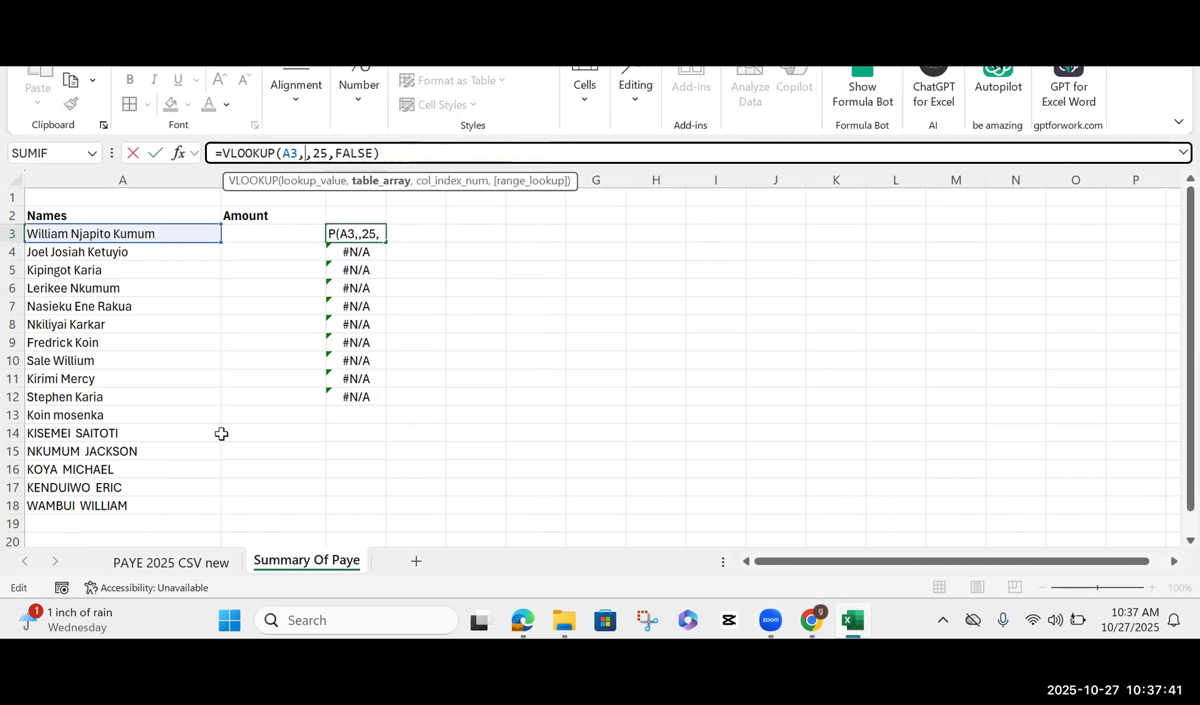
left_click(219, 563)
left_click_drag(205, 198, 1077, 469)
left_click(596, 157)
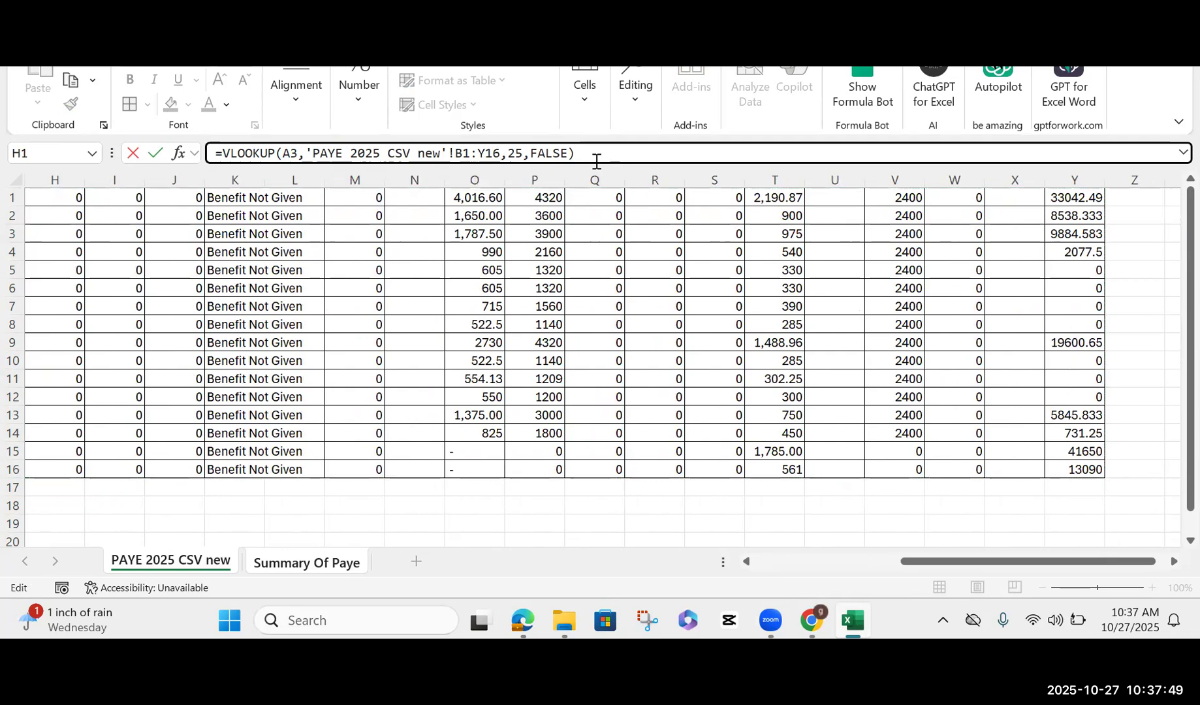
key("Return")
Step: Set the column index in the C3 VLOOKUP to 23
left_click(356, 233)
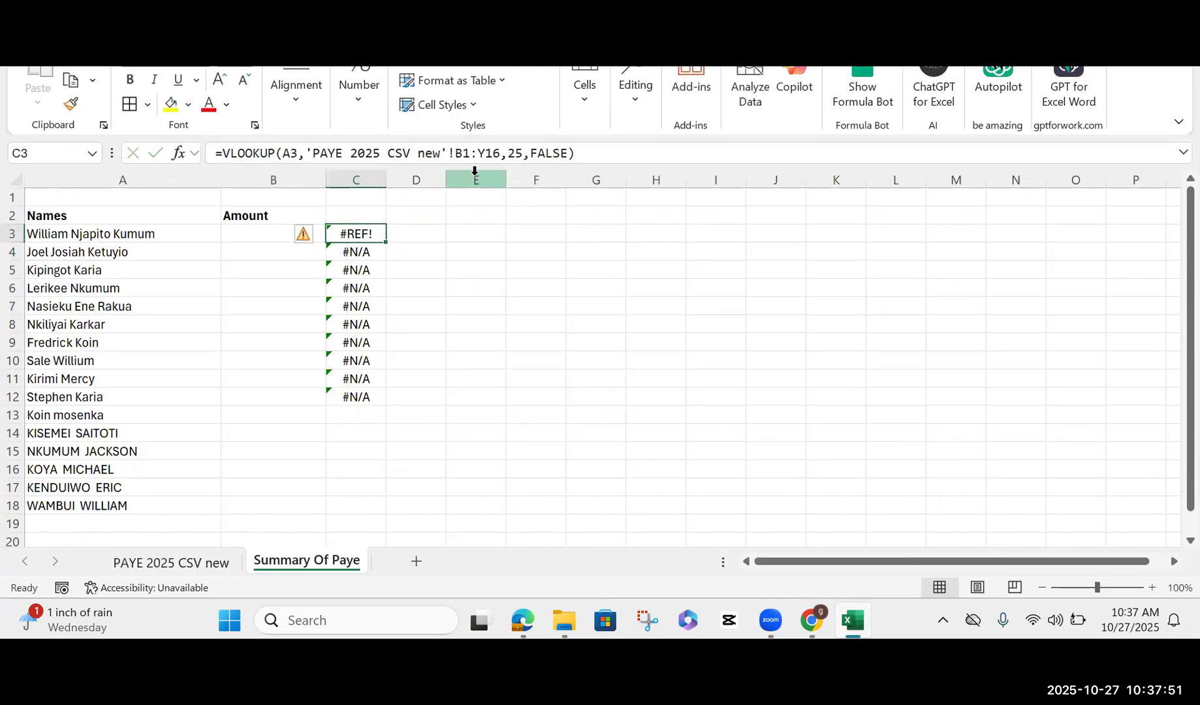
left_click(515, 153)
key("Delete")
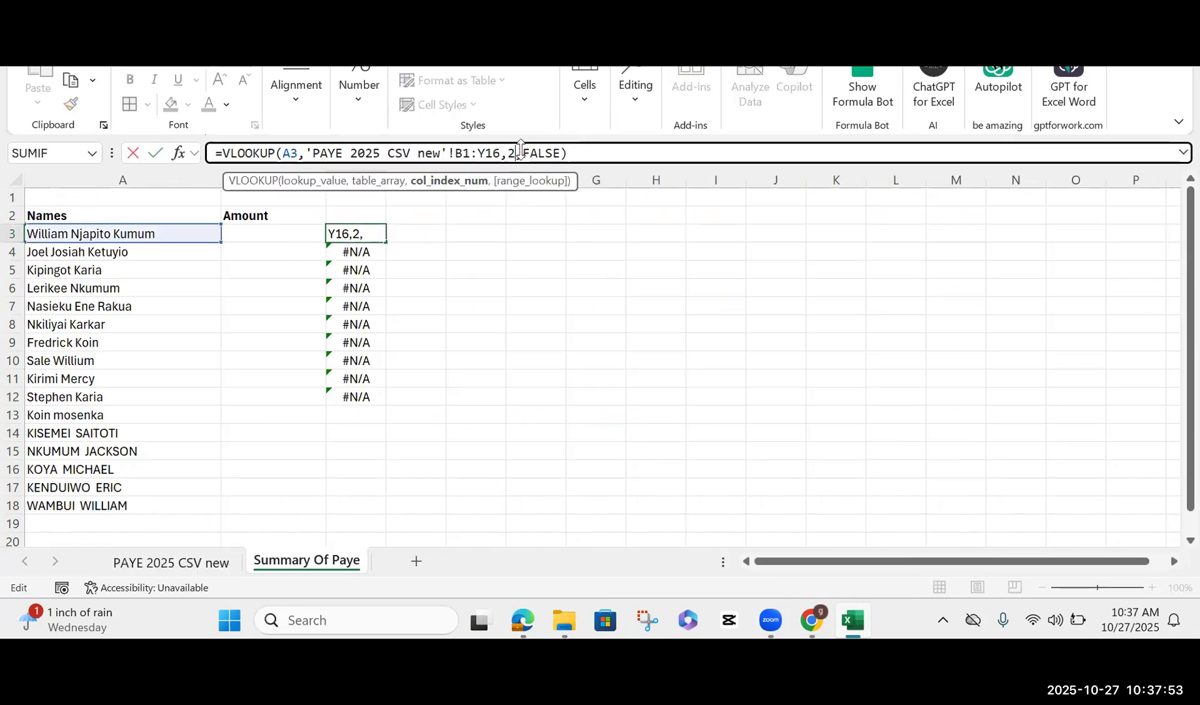
type("3")
key("Return")
Step: Set the column index in the C3 VLOOKUP to 24 and copy the formula down to C18
left_click(357, 231)
left_click(518, 153)
key("Delete")
type("4")
key("Return")
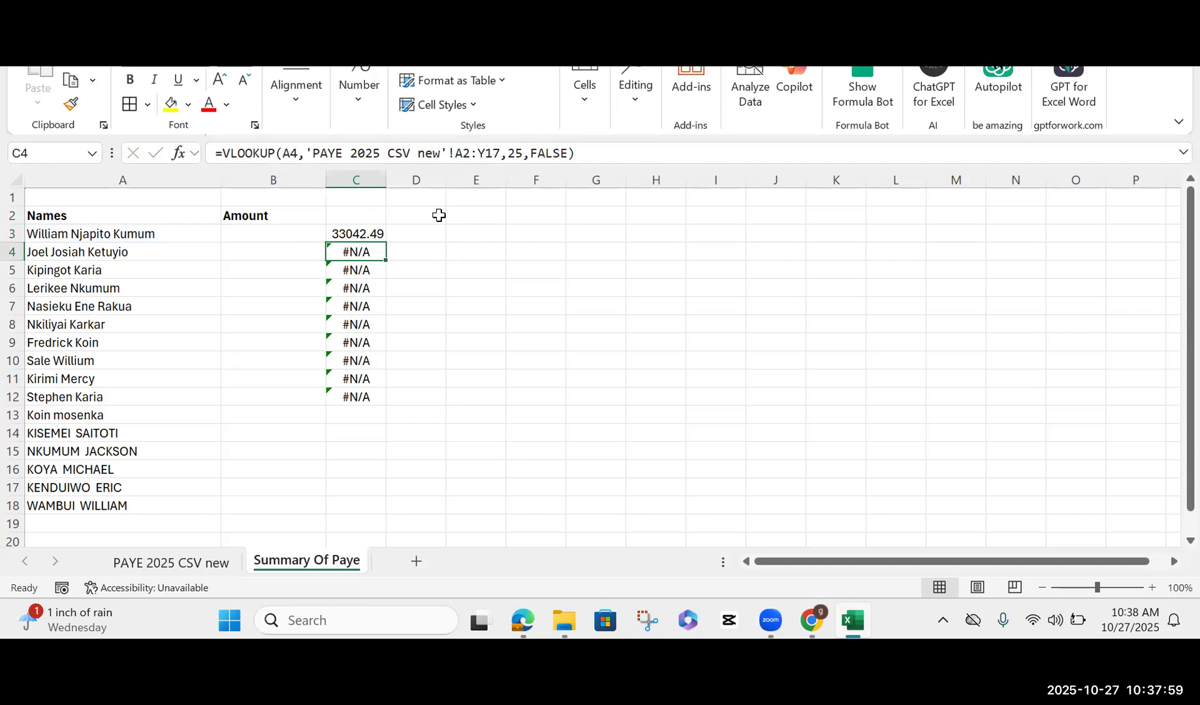
left_click(364, 235)
left_click_drag(387, 242, 370, 510)
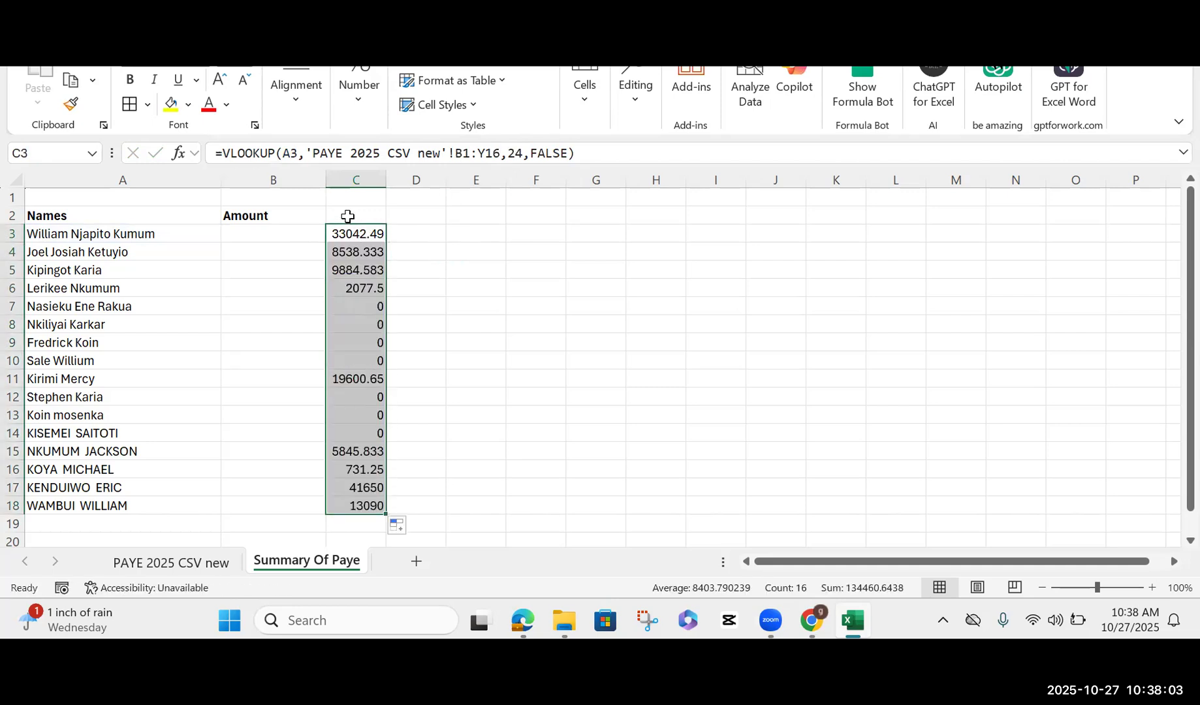
Step: Examine the C3 formula's table array and compare it with the ID and names columns of PAYE 2025 CSV new
left_click(313, 67)
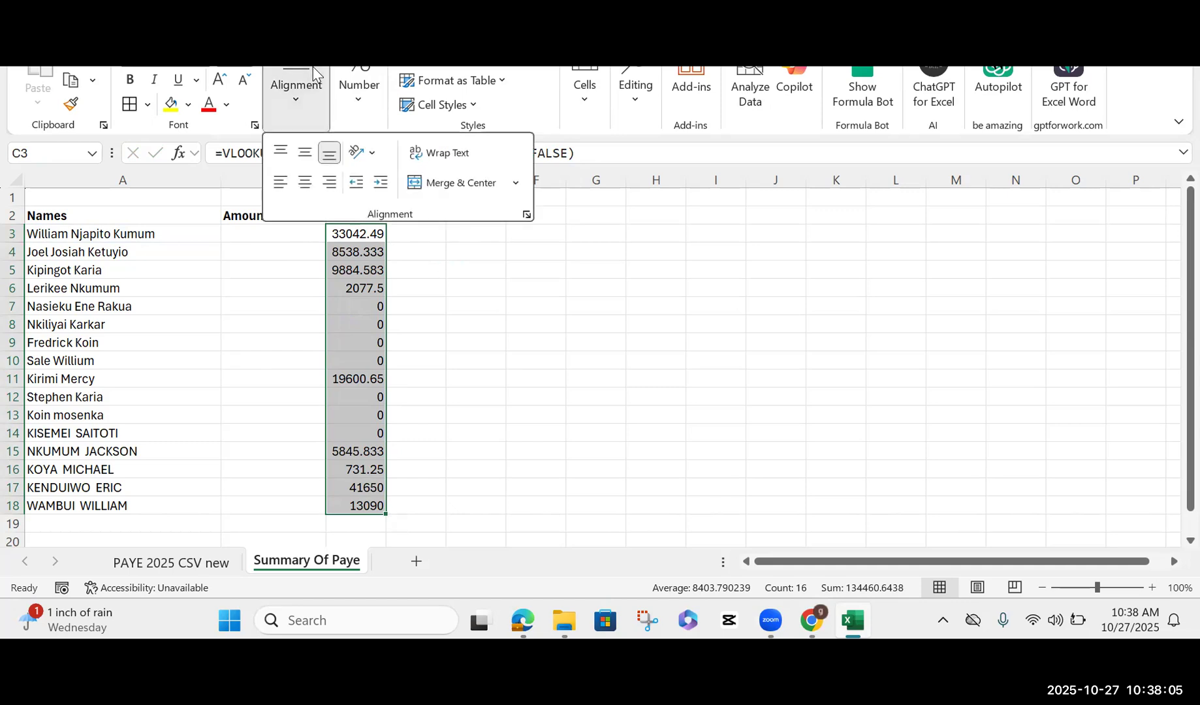
left_click(527, 289)
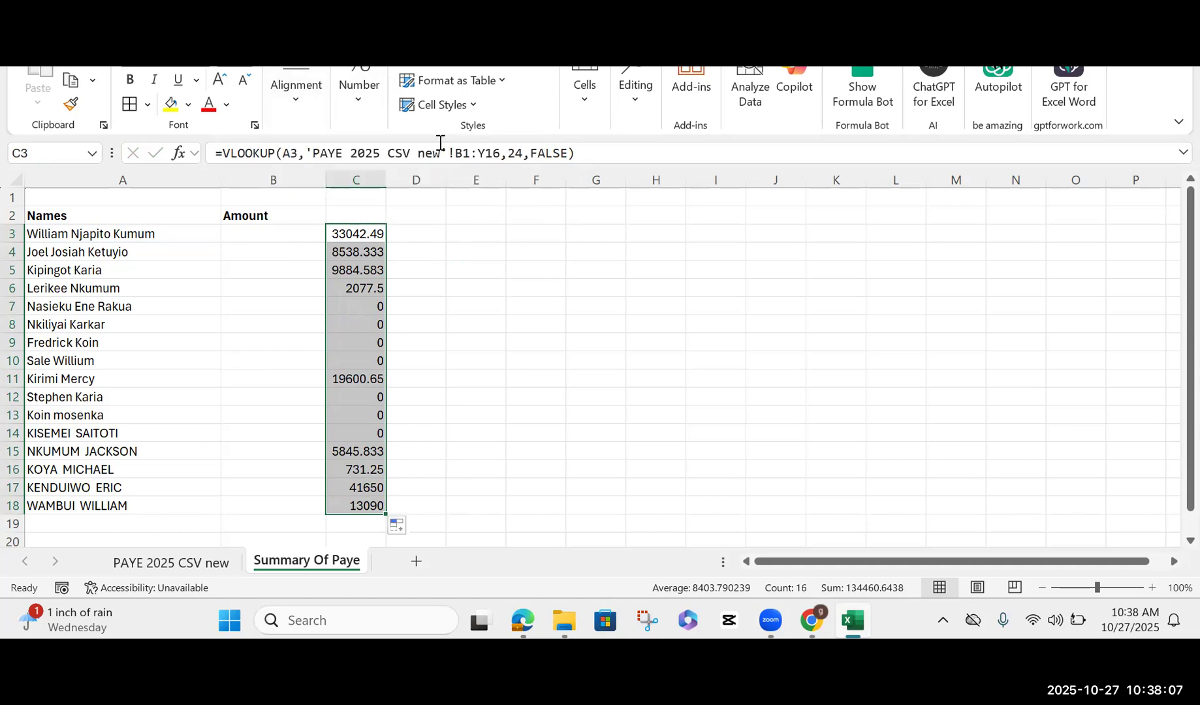
left_click(441, 205)
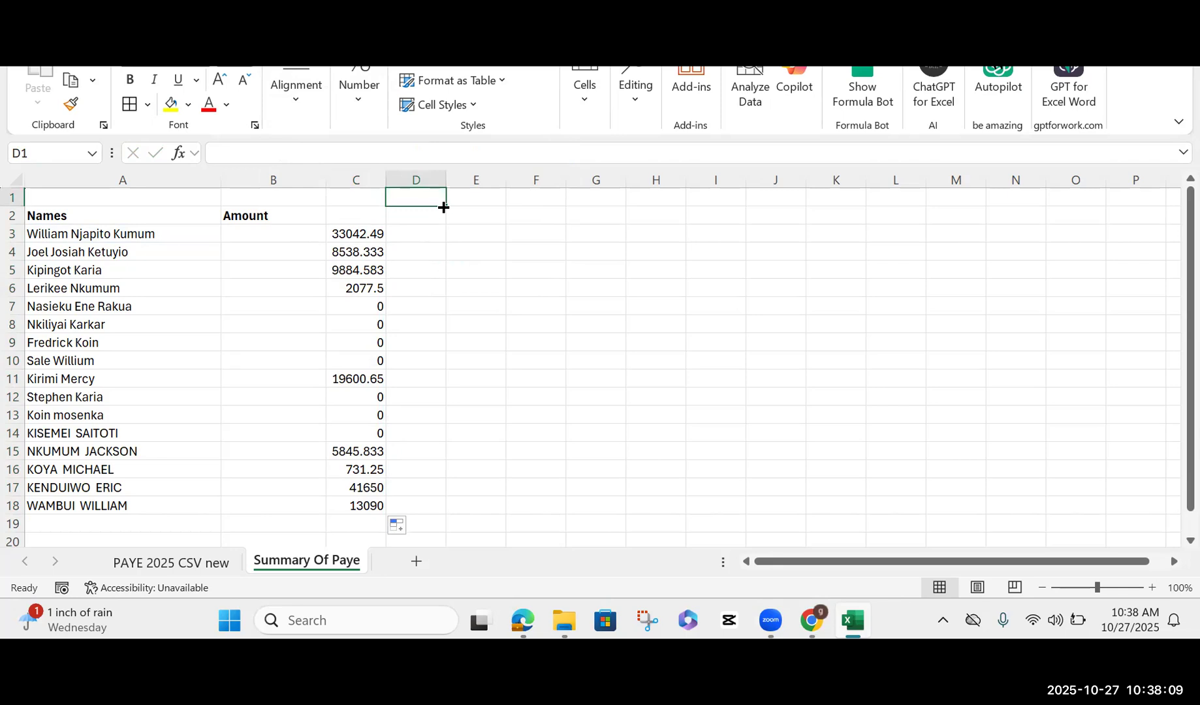
left_click(351, 238)
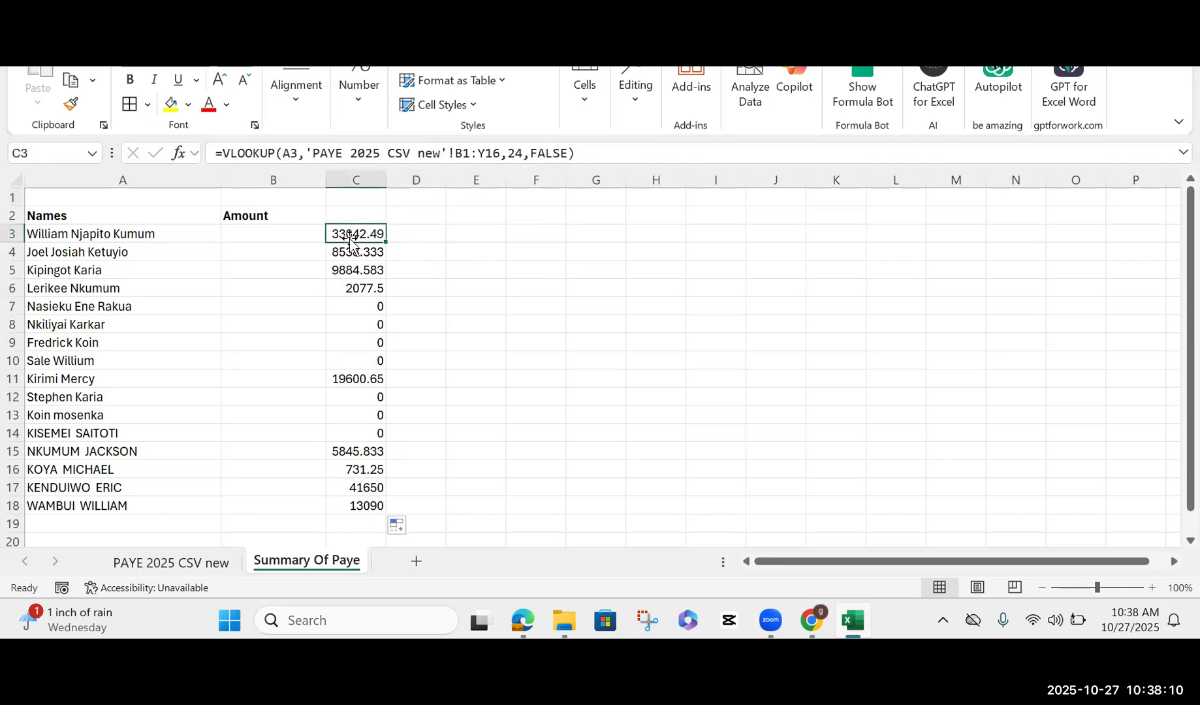
left_click(314, 155)
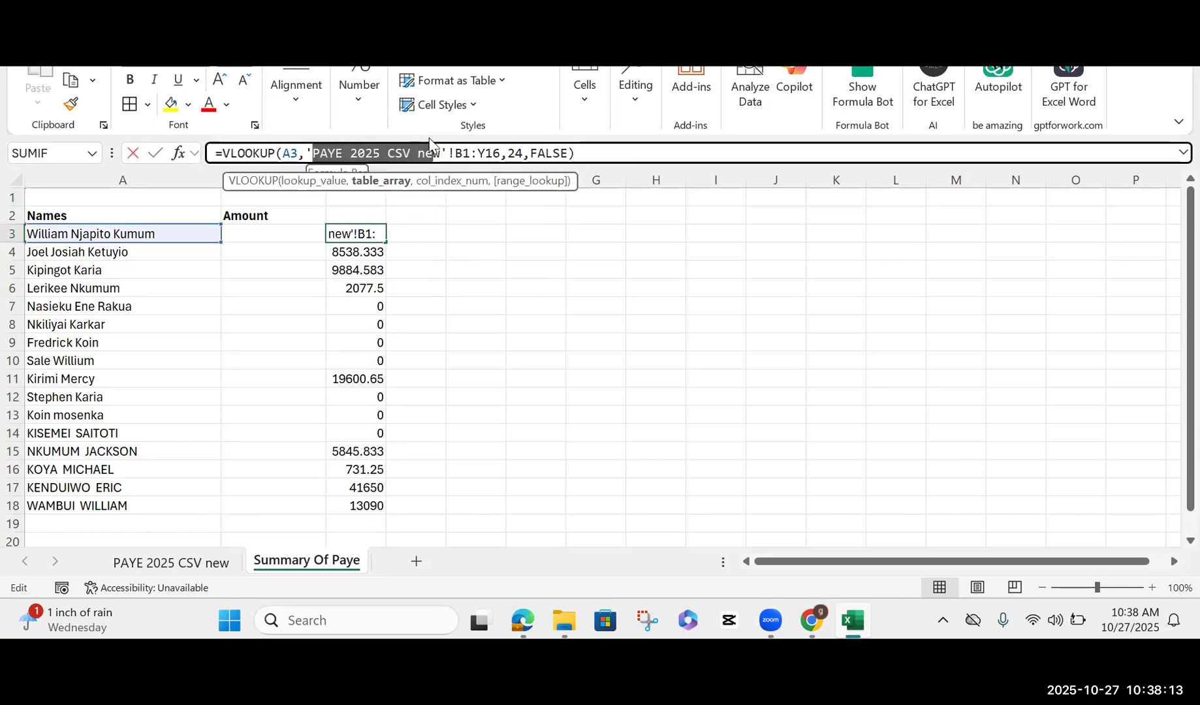
left_click(214, 566)
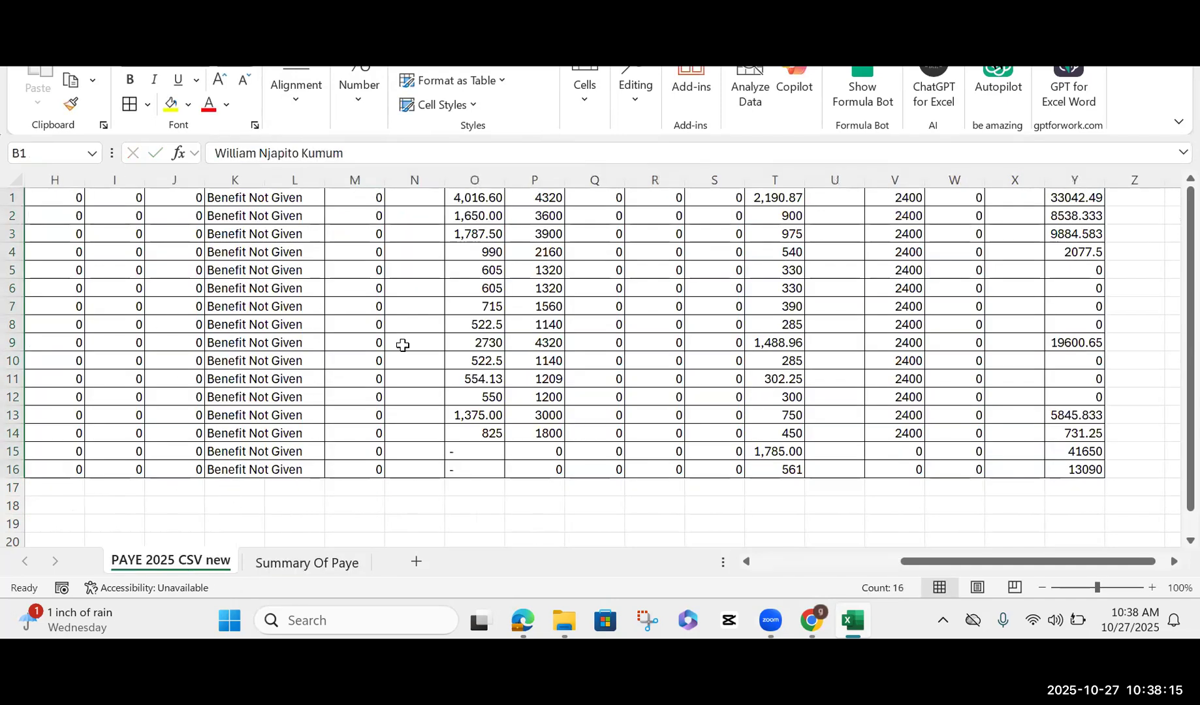
left_click(790, 564)
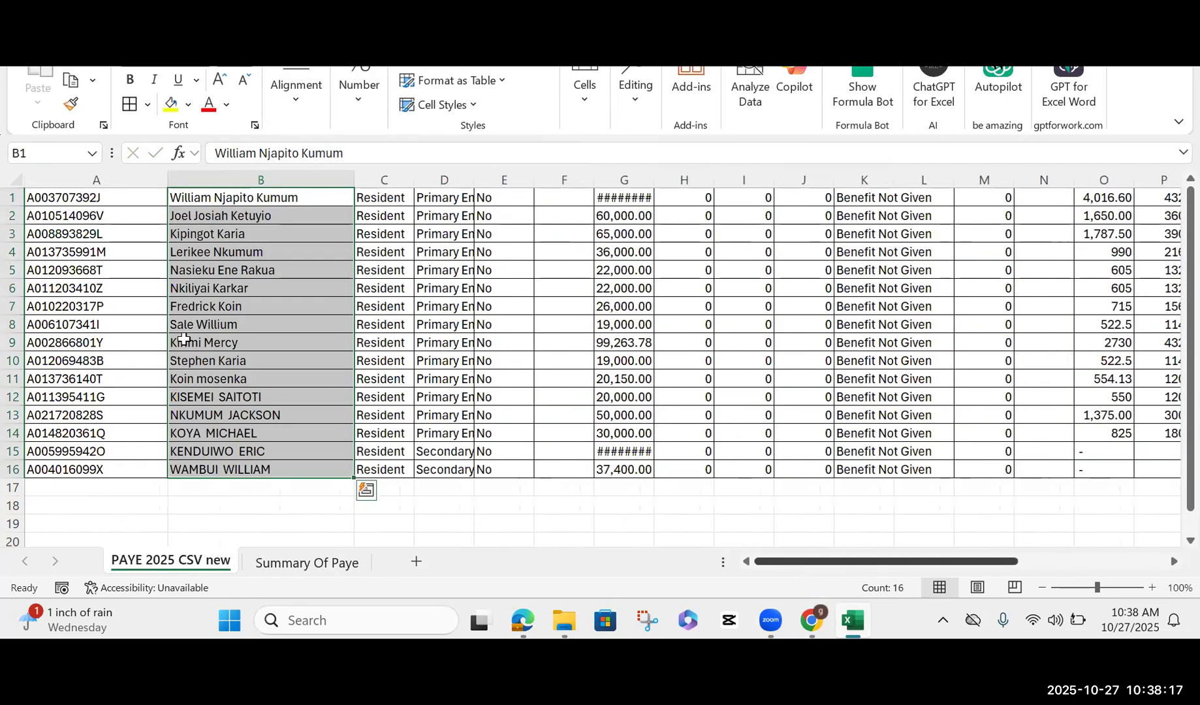
left_click(113, 178)
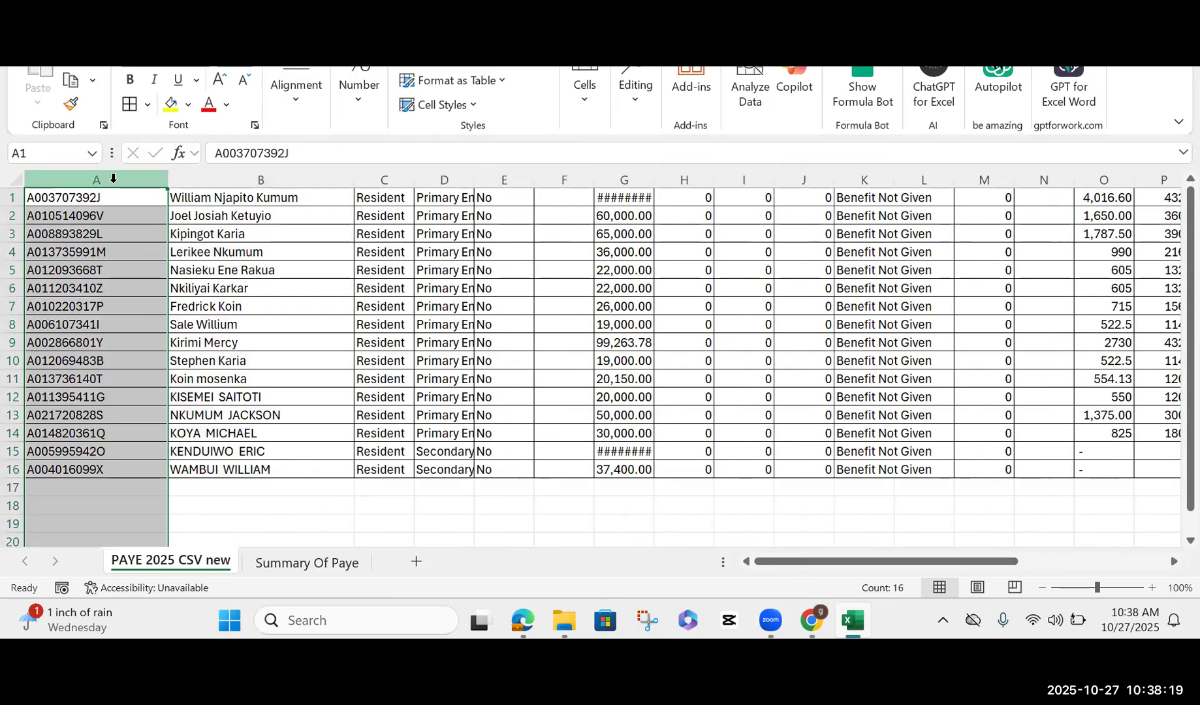
left_click_drag(222, 212, 966, 374)
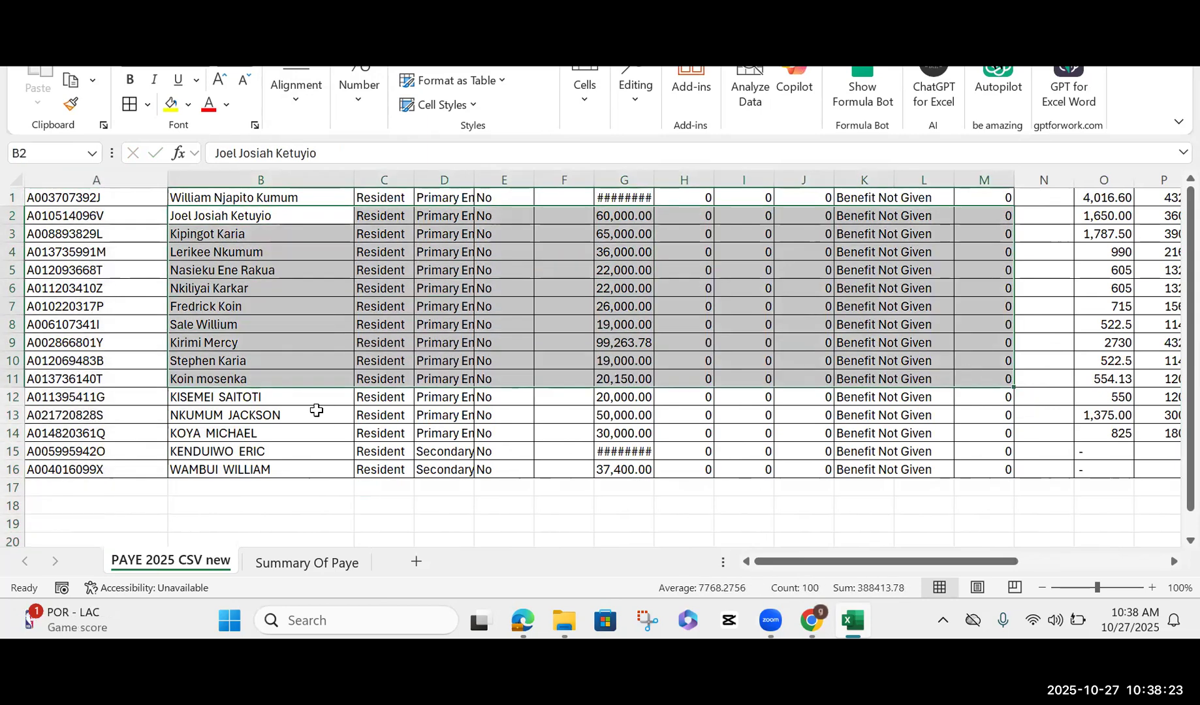
left_click(306, 572)
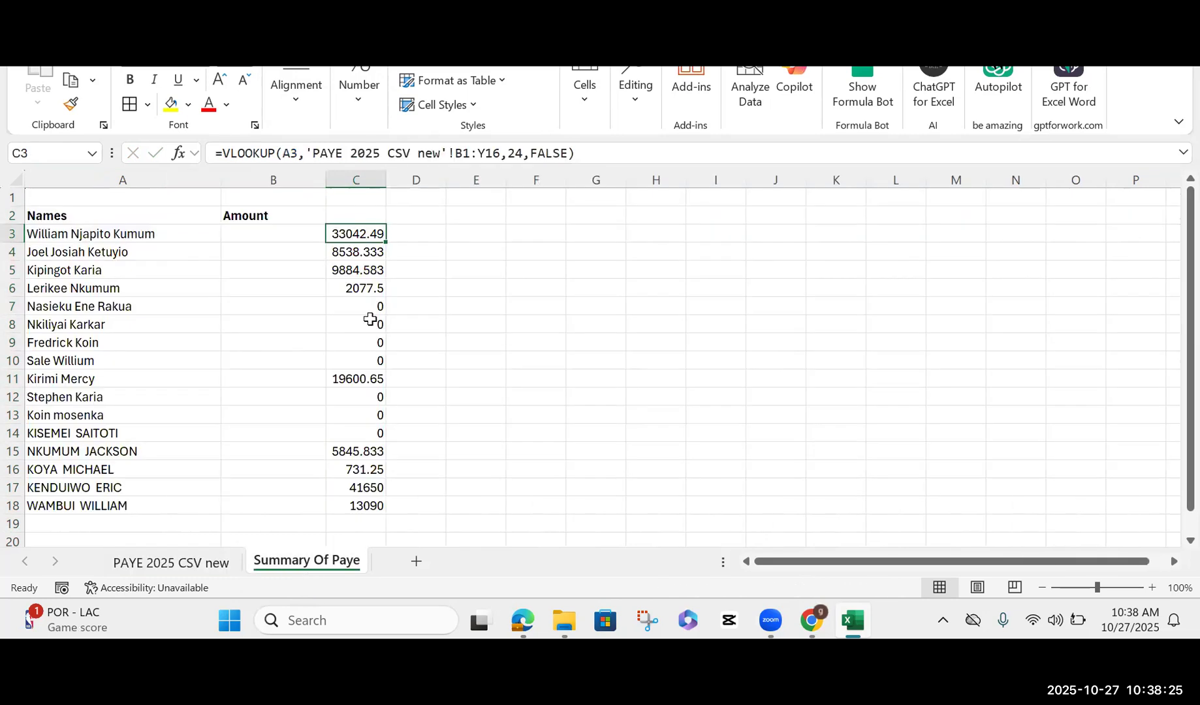
Step: Move the Amount heading from B2 to C2 and delete the empty column B in Summary Of Paye
left_click(285, 210)
left_click_drag(285, 211, 358, 220)
left_click(278, 179)
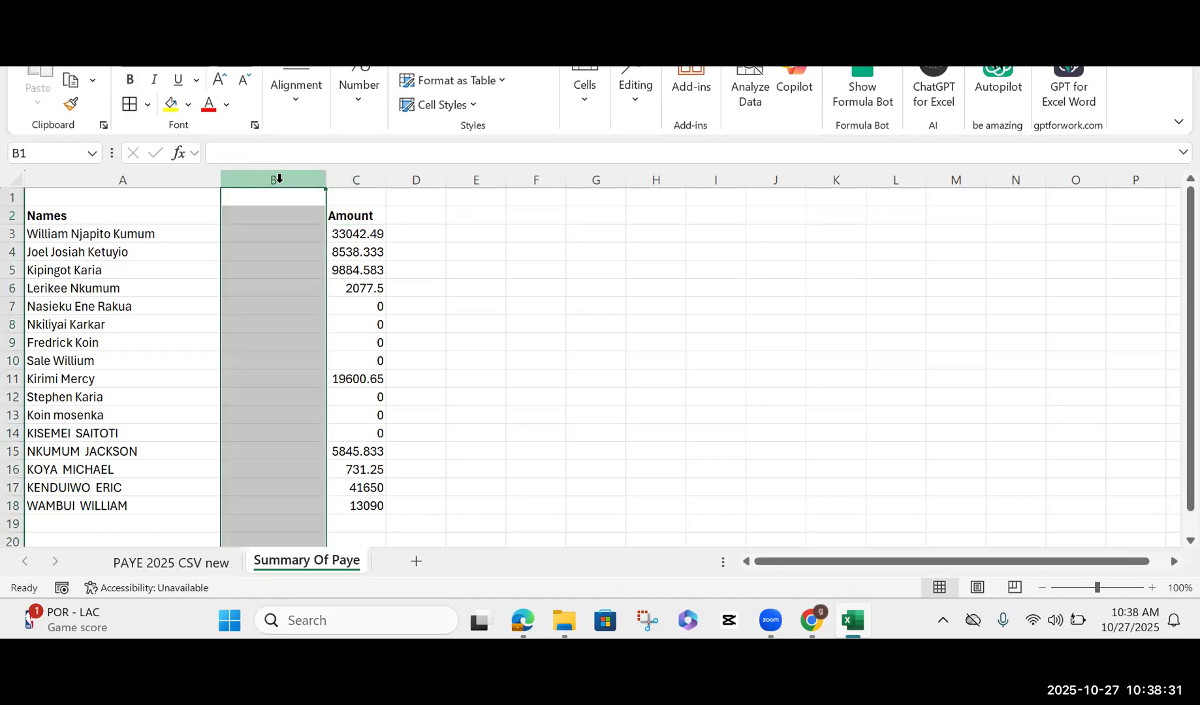
right_click(280, 183)
left_click(323, 398)
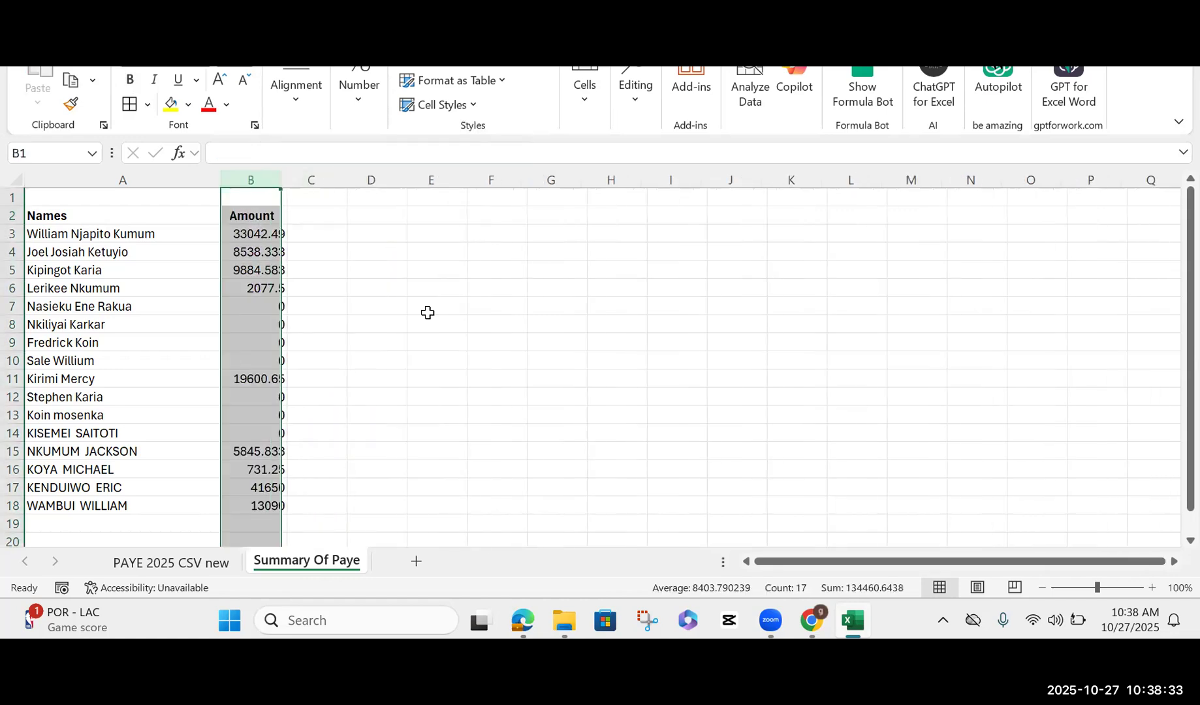
Step: Label the lookup columns by entering vlookup in B1 and Xlookup in C1
left_click(247, 200)
type("v")
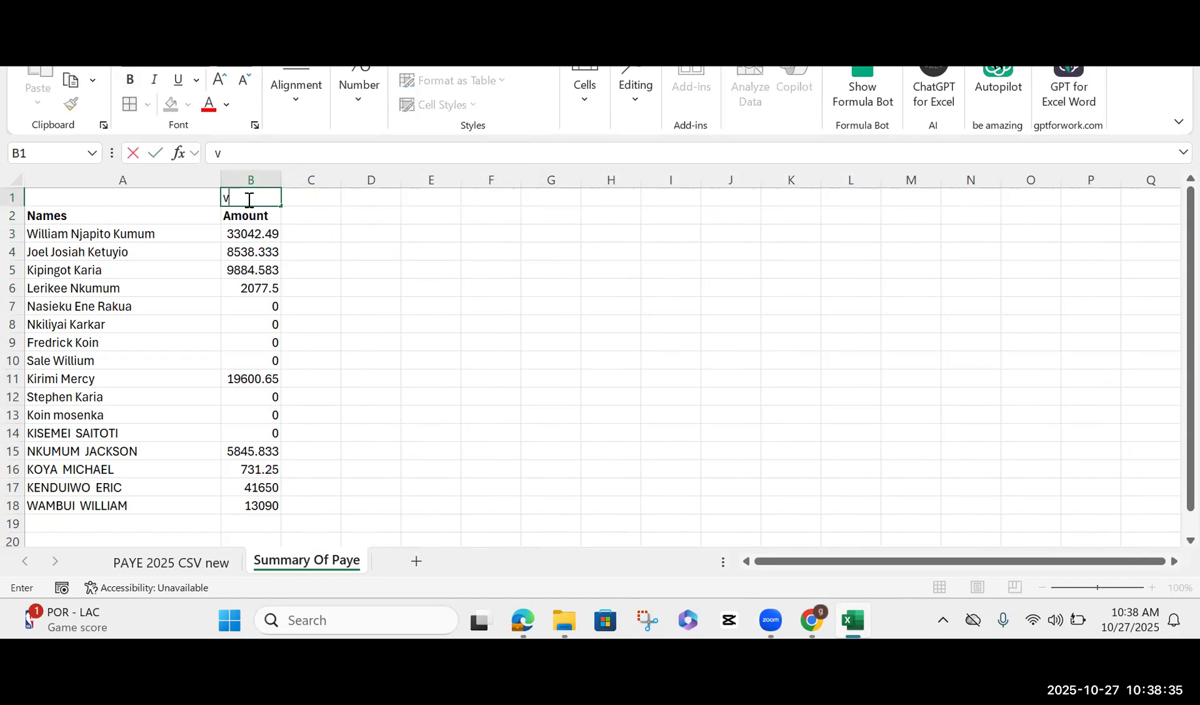
type("lookup")
left_click(309, 203)
type("Xlooku")
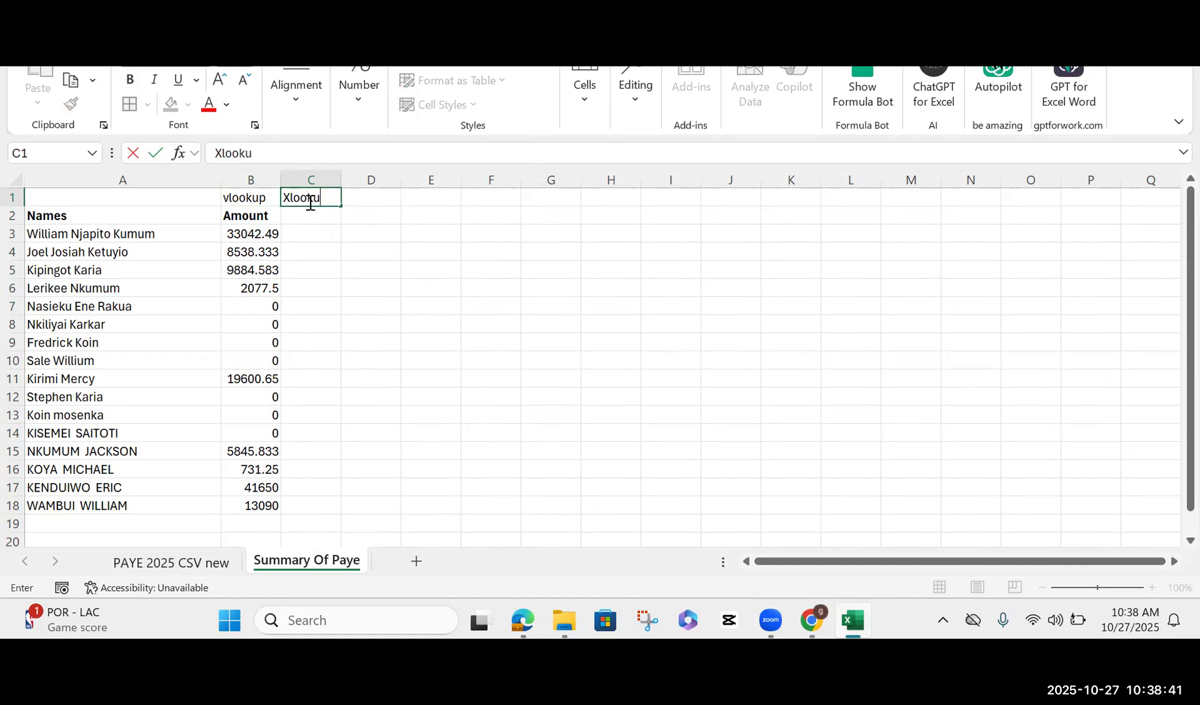
left_click(330, 255)
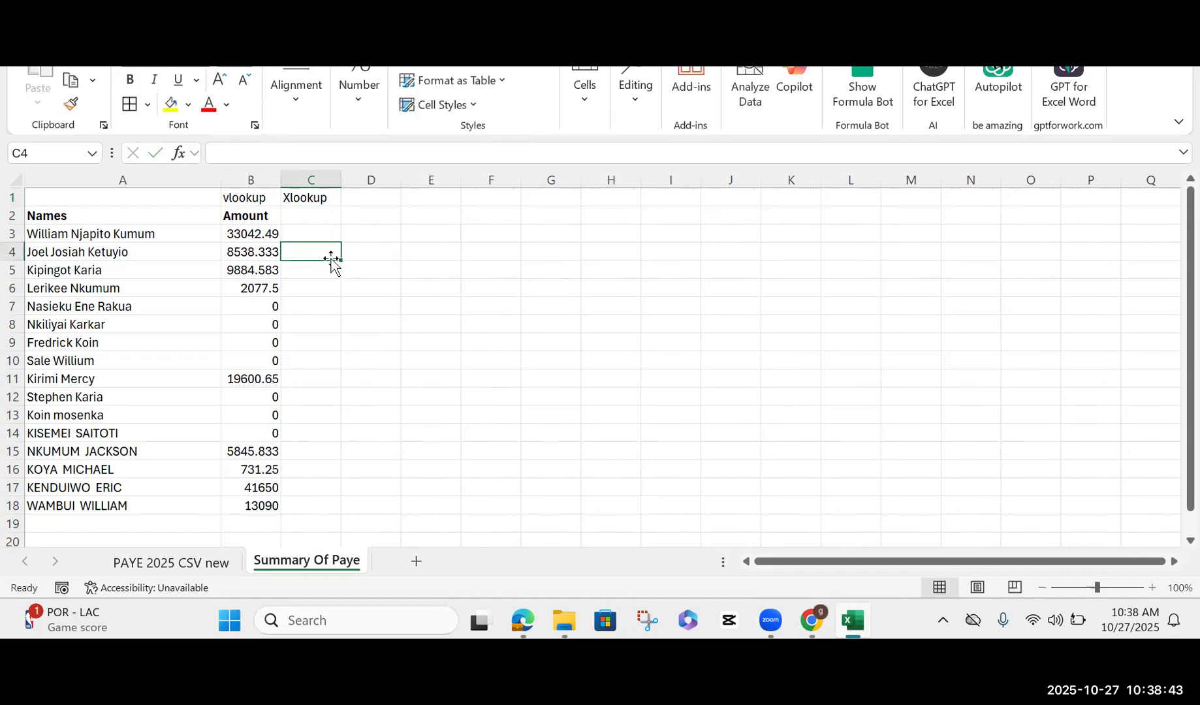
left_click(235, 197)
left_click(315, 197)
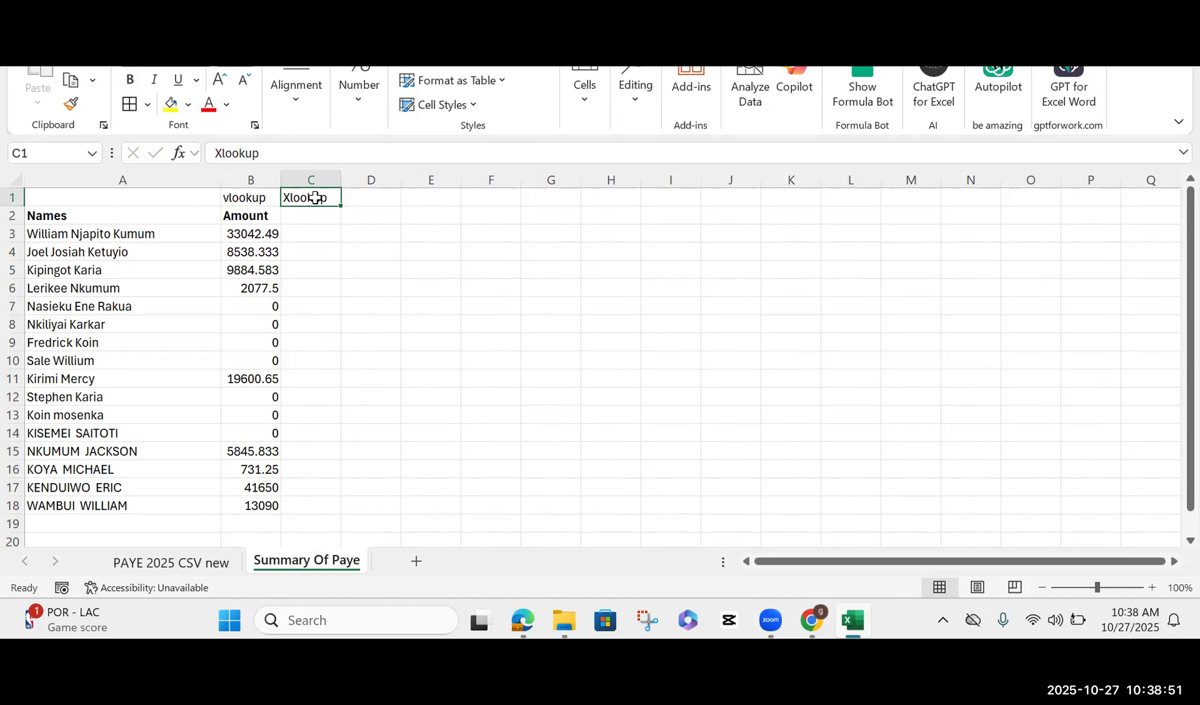
left_click(250, 196)
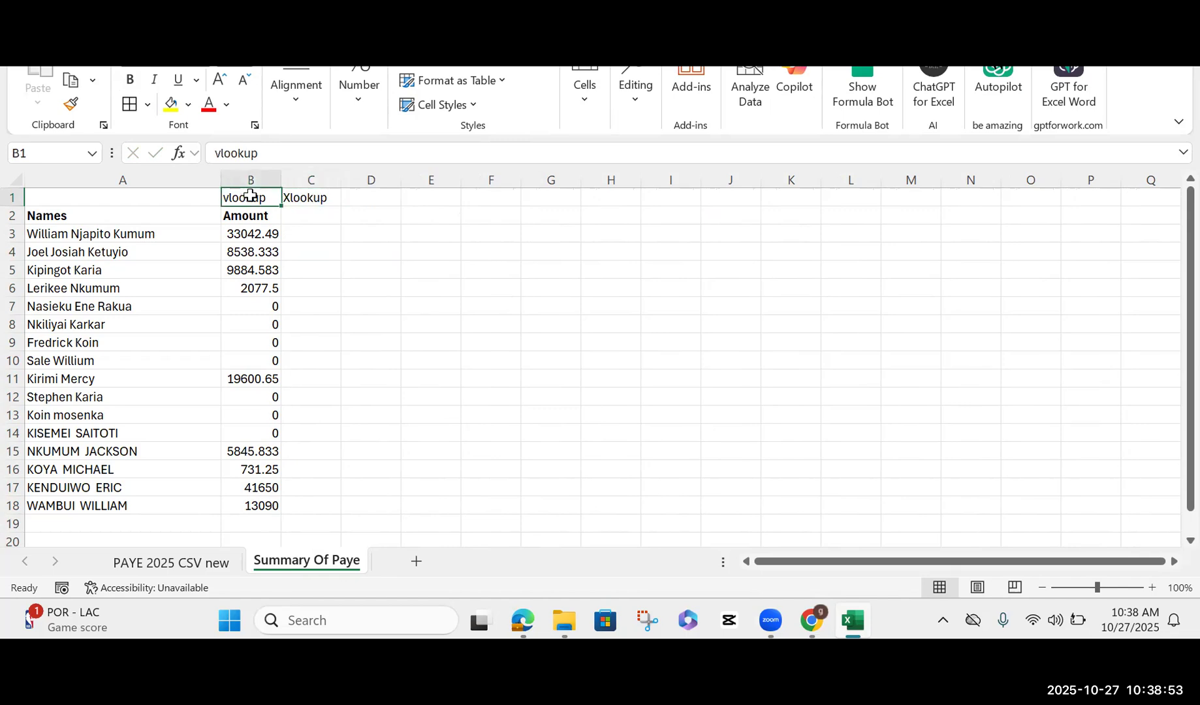
Step: Apply the comma number style with two decimals to columns B, C and D of Summary Of Paye
left_click(257, 186)
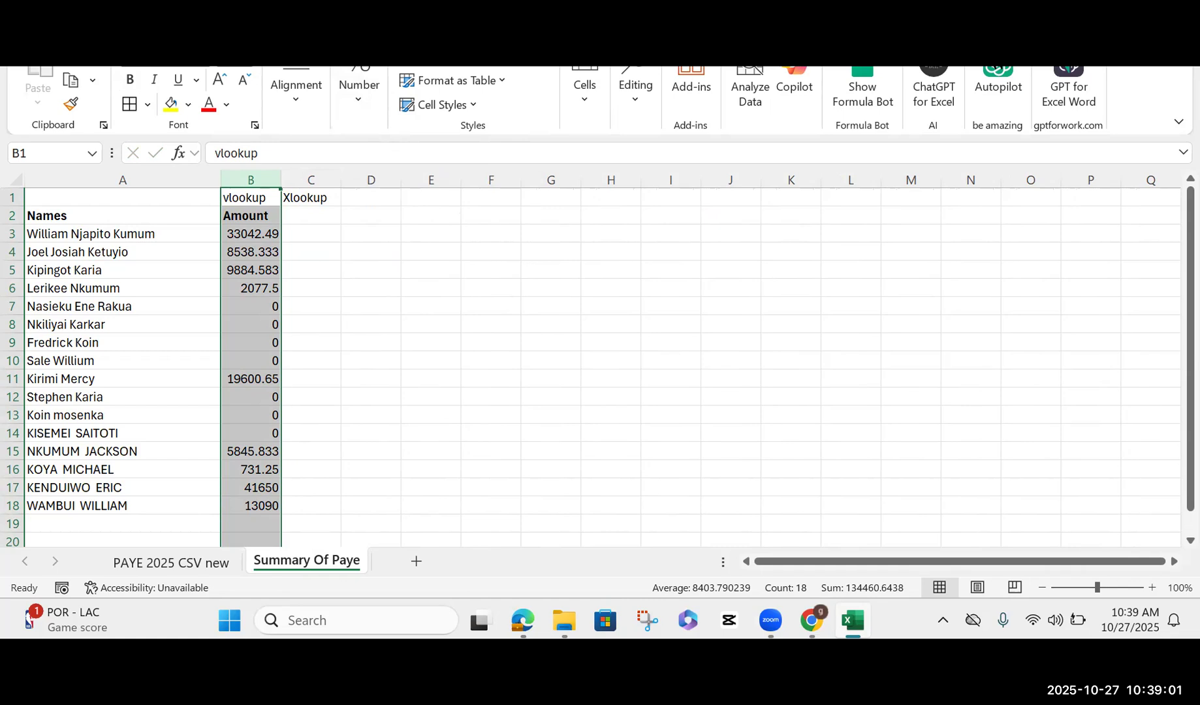
left_click(359, 91)
left_click(399, 185)
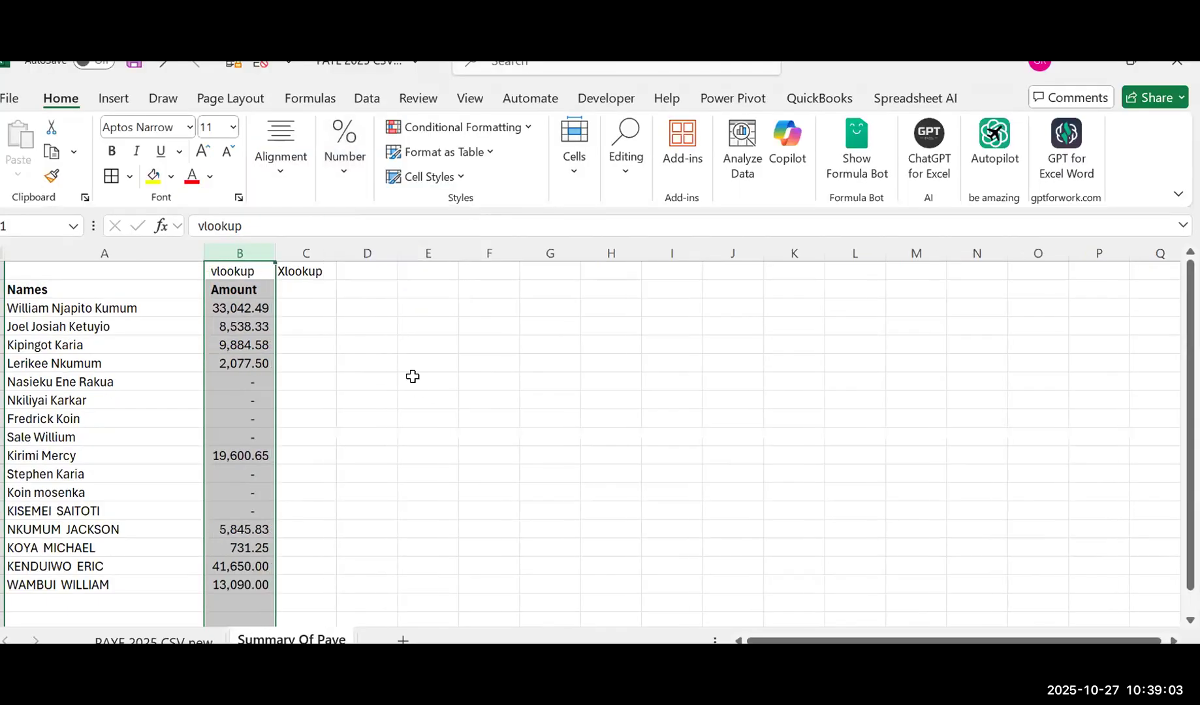
left_click(316, 180)
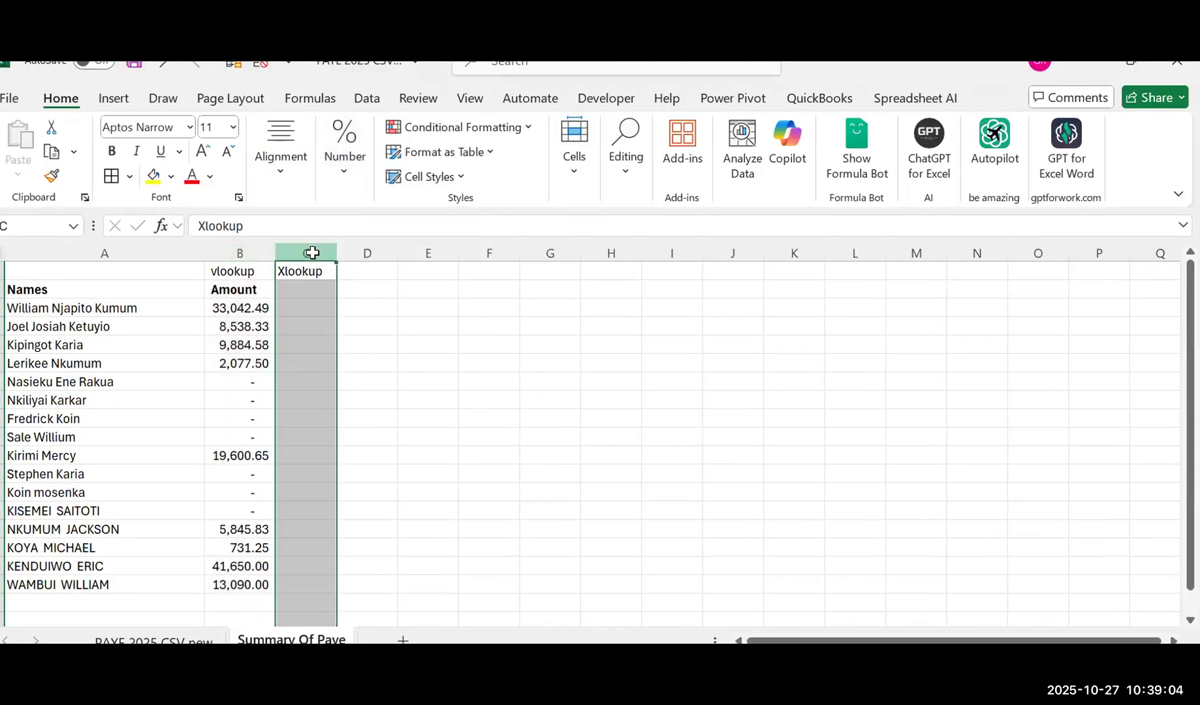
left_click_drag(312, 253, 387, 271)
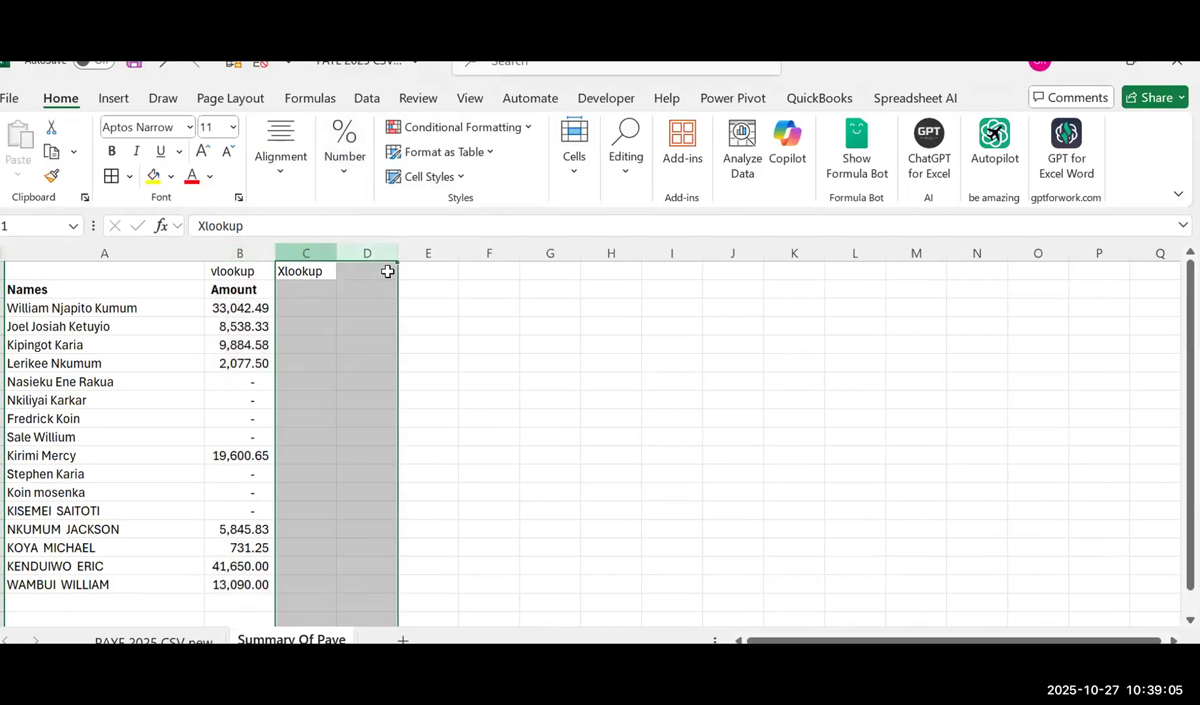
left_click(360, 200)
left_click(397, 261)
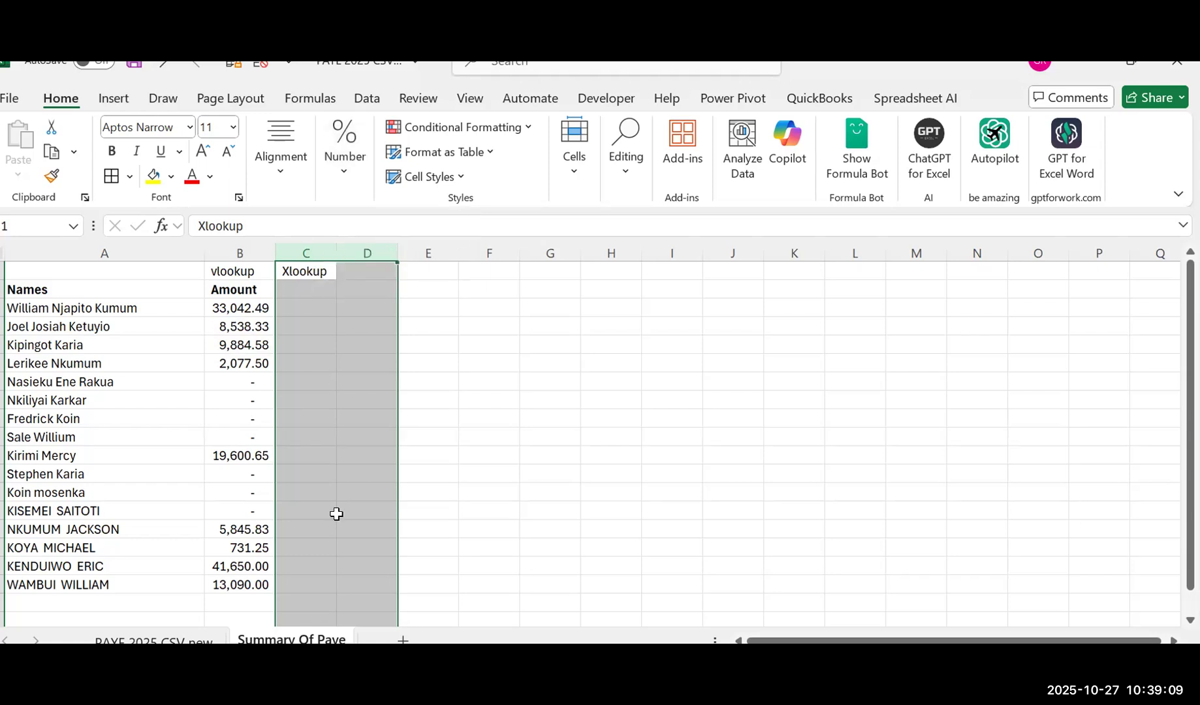
Step: Define the name Names for column B of the PAYE 2025 CSV new sheet
left_click(186, 641)
left_click(250, 455)
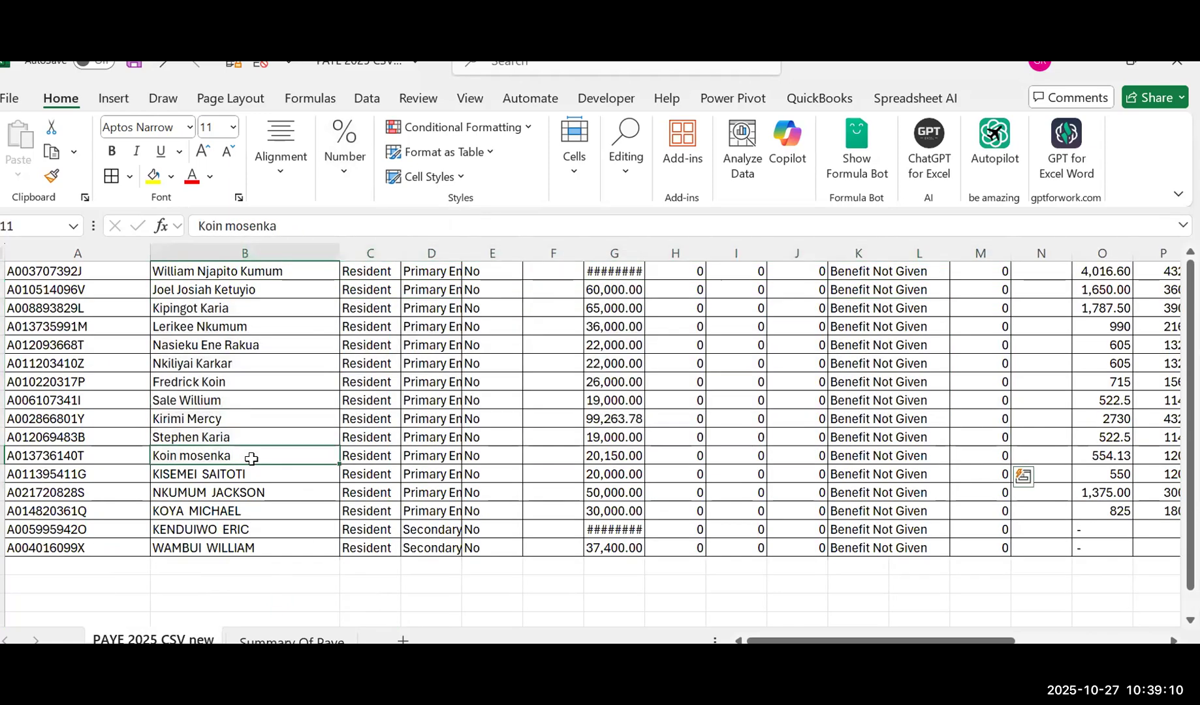
left_click(239, 251)
left_click(41, 226)
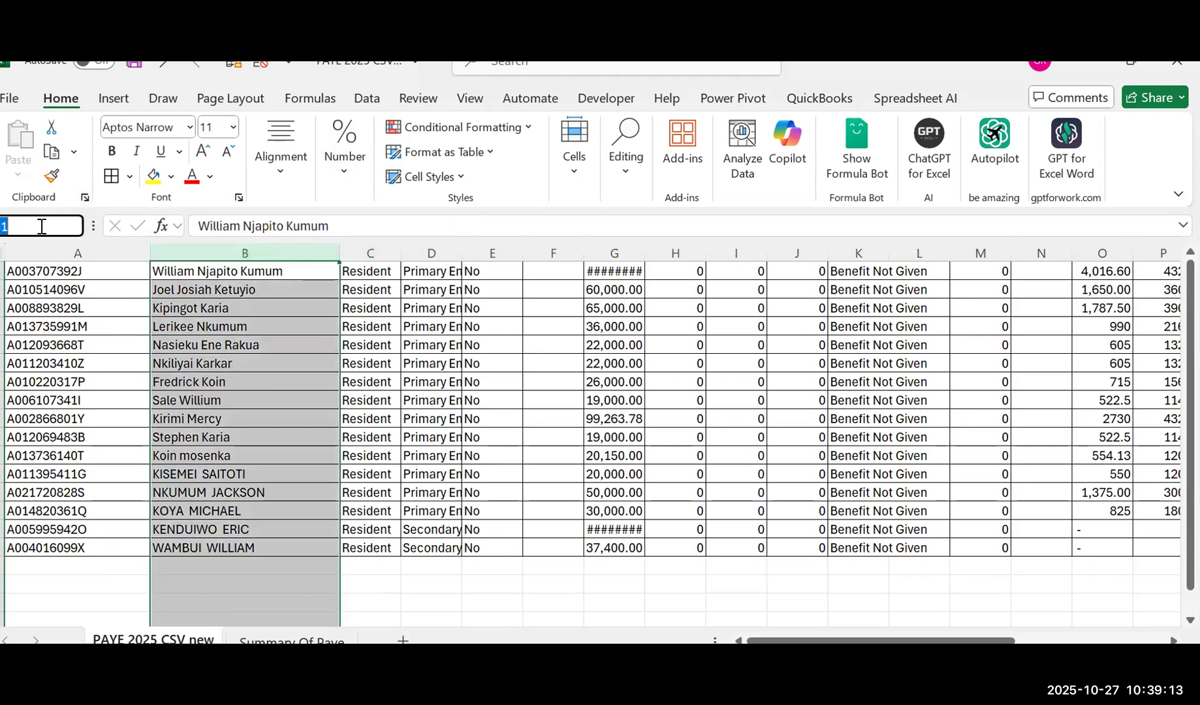
type("Names")
Step: Define the name Paye_Amount for column Y of the PAYE 2025 CSV new sheet
left_click(460, 312)
key("Right")
key("Right")
key("Right")
key("Right")
key("Right")
key("Right")
key("Right")
key("Right")
key("Right")
key("Right")
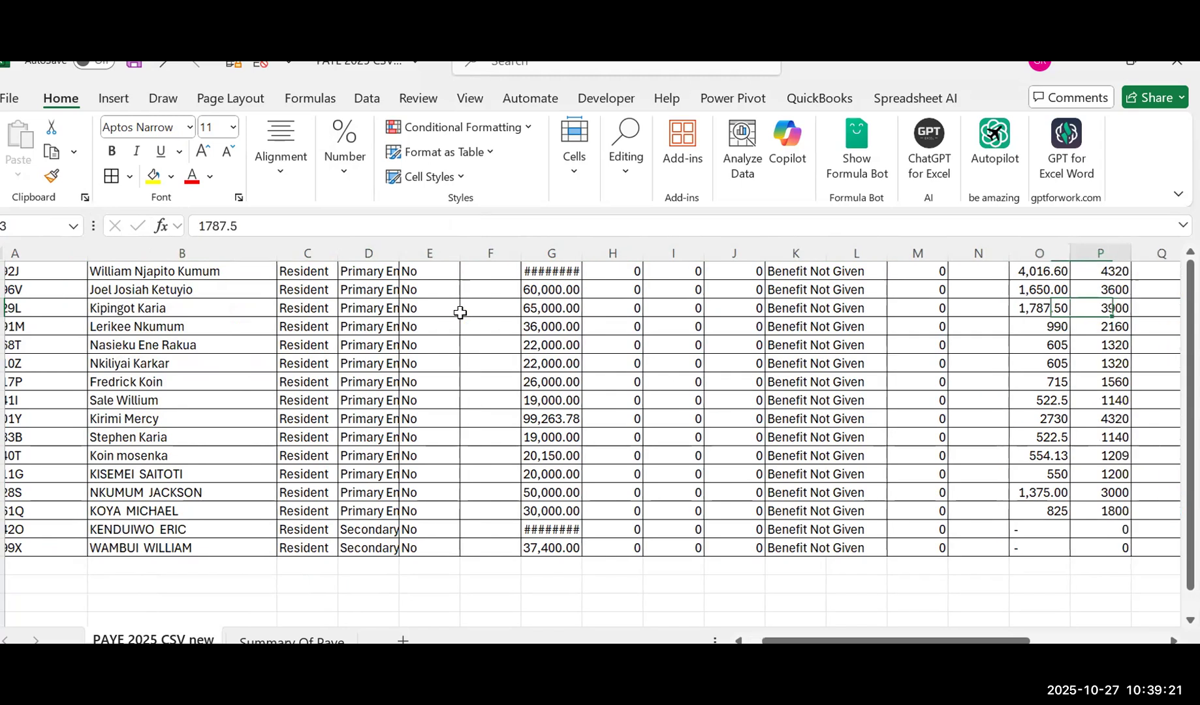
key("Right")
key("Right")
key("Right")
key("Right")
key("Right")
key("Right")
key("Right")
key("Right")
key("Right")
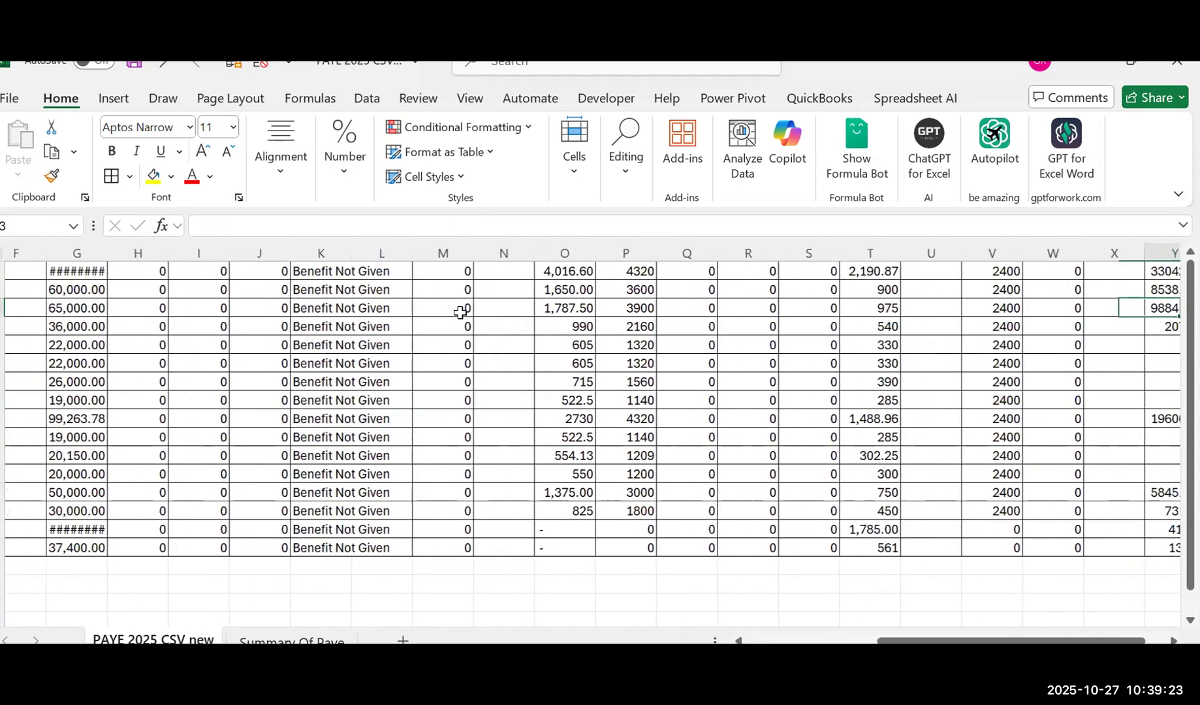
key("Right")
key("Right")
key("Right")
left_click(943, 249)
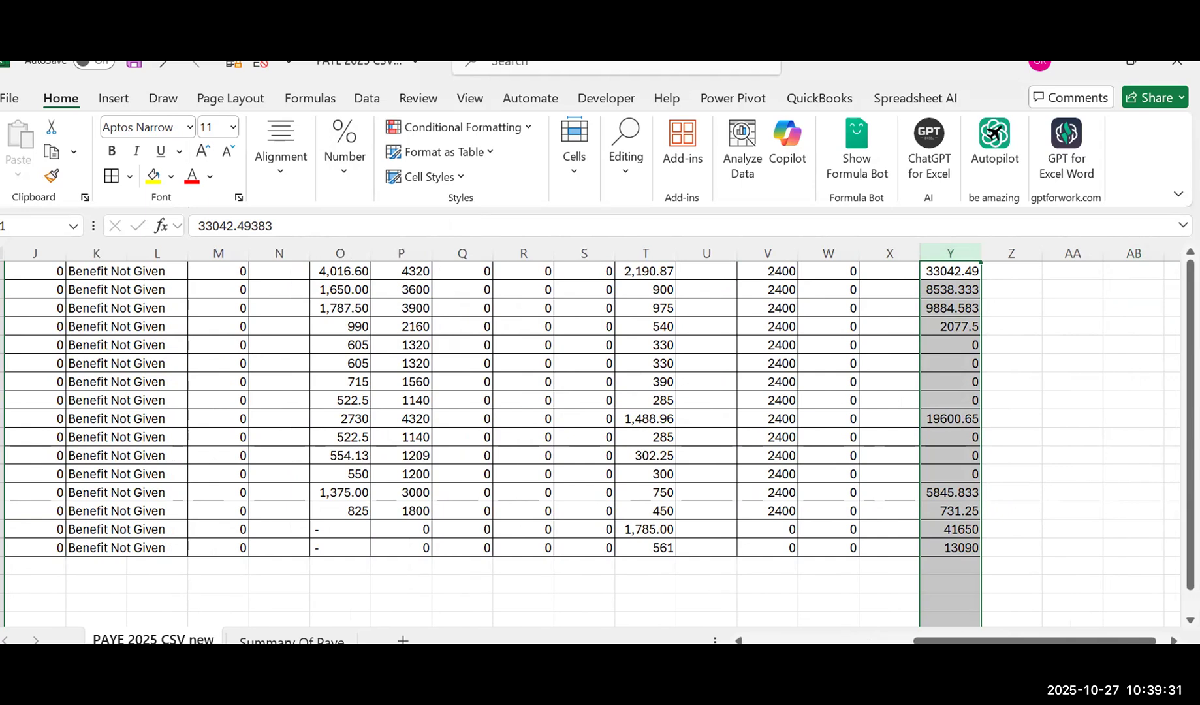
left_click(23, 216)
type("paye")
type("_")
type("Amount")
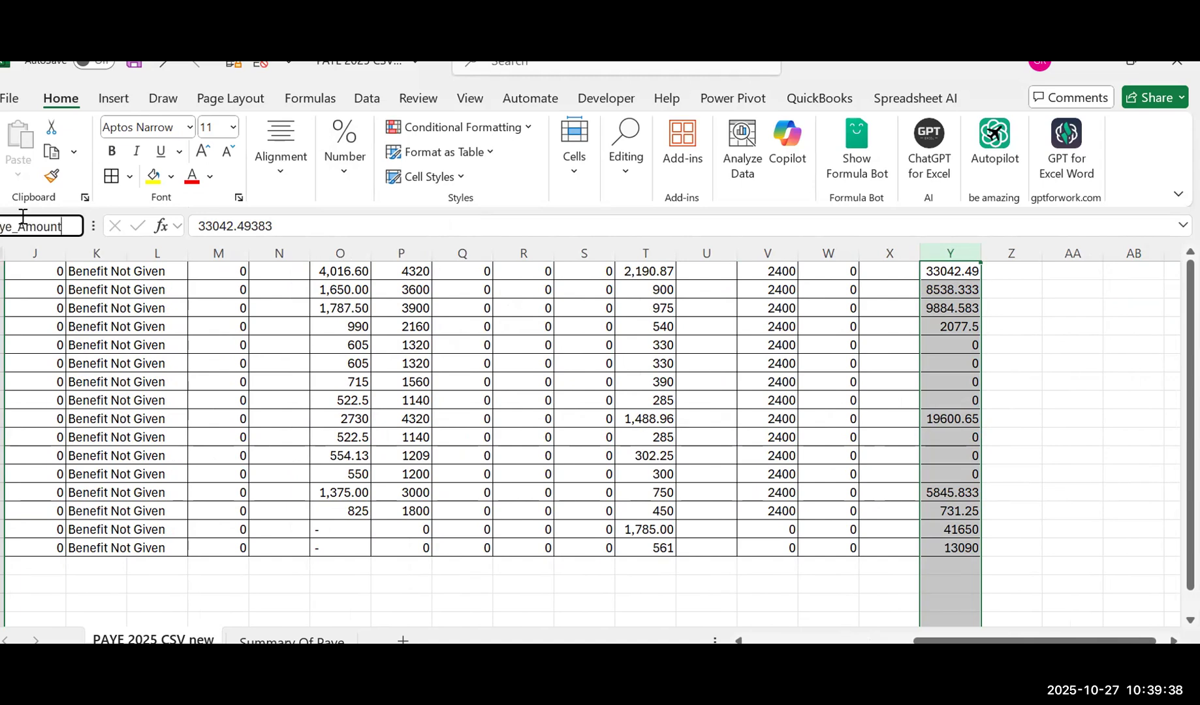
key("Return")
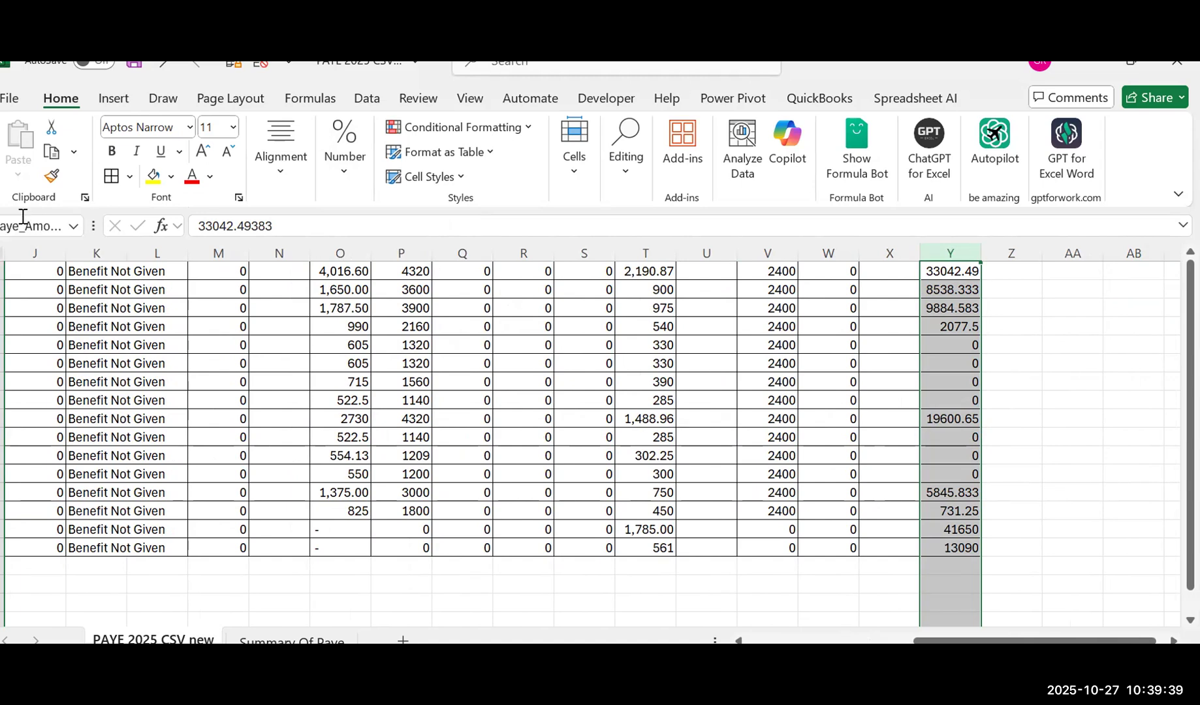
Step: Look back over the PAYE 2025 CSV new columns and review the VLOOKUP formula in B3 of Summary Of Paye
left_click(377, 541)
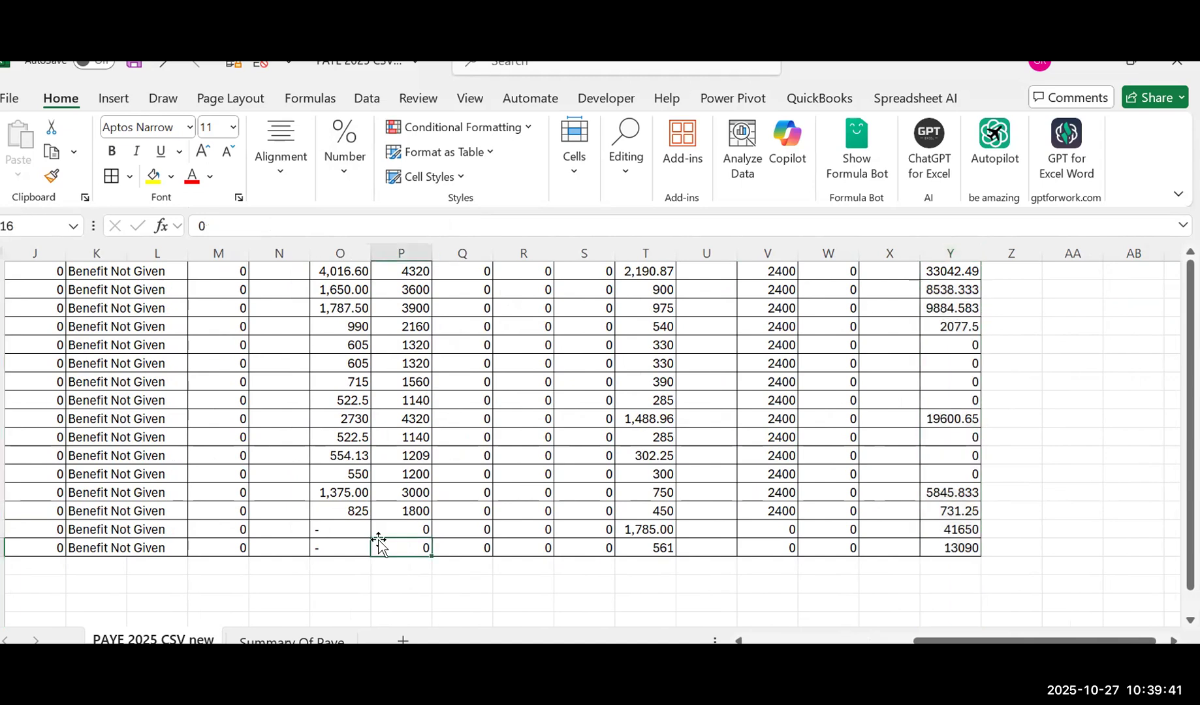
left_click(328, 579)
key("Left")
key("Left")
key("Left")
key("Left")
key("Left")
key("Left")
key("Left")
key("Left")
key("Left")
key("Left")
key("Left")
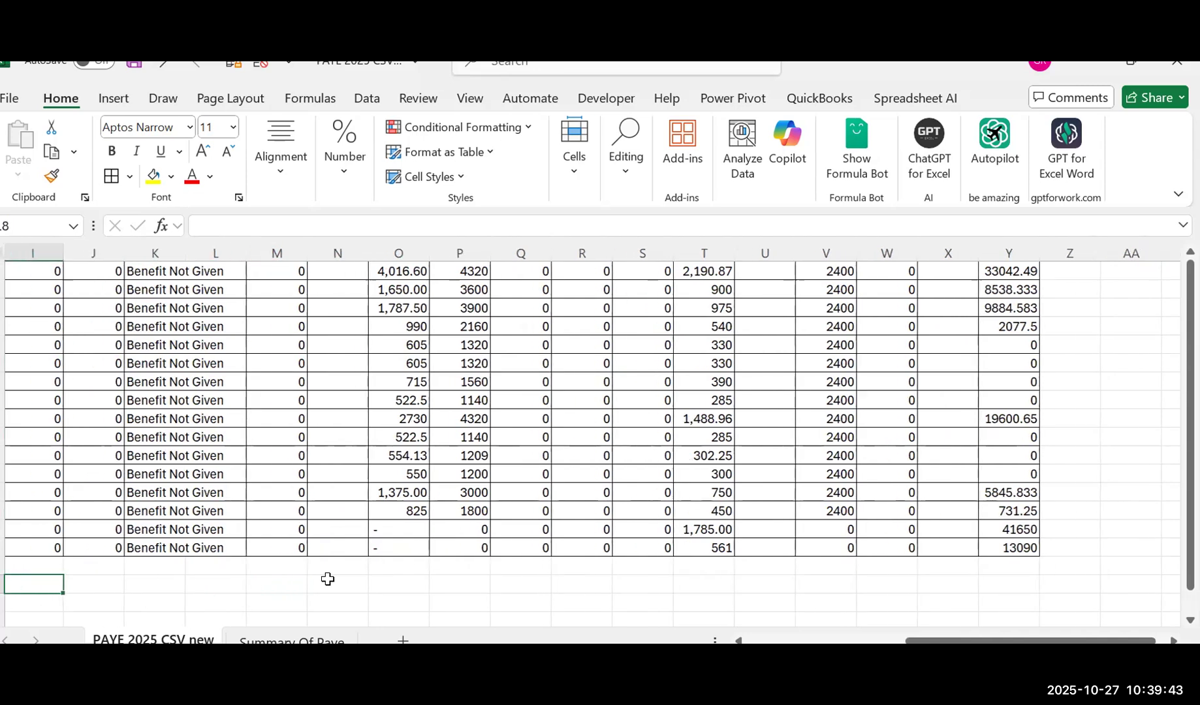
key("Left")
key("Left")
key("Left")
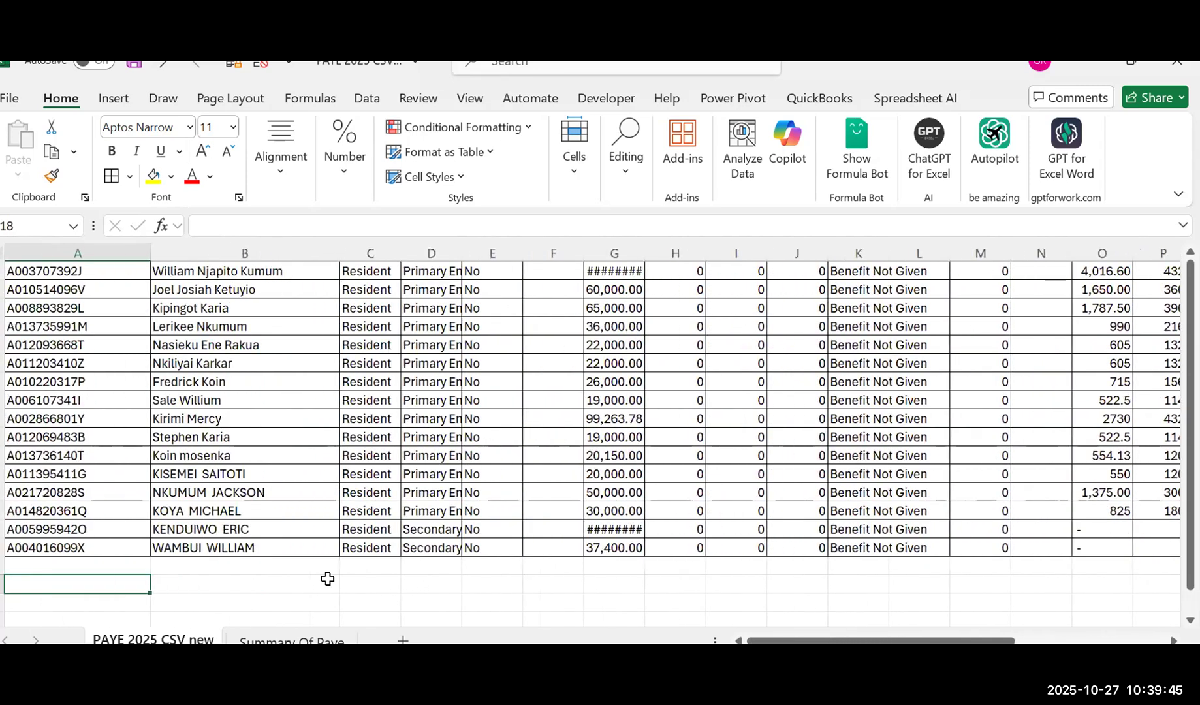
left_click(307, 641)
left_click(240, 308)
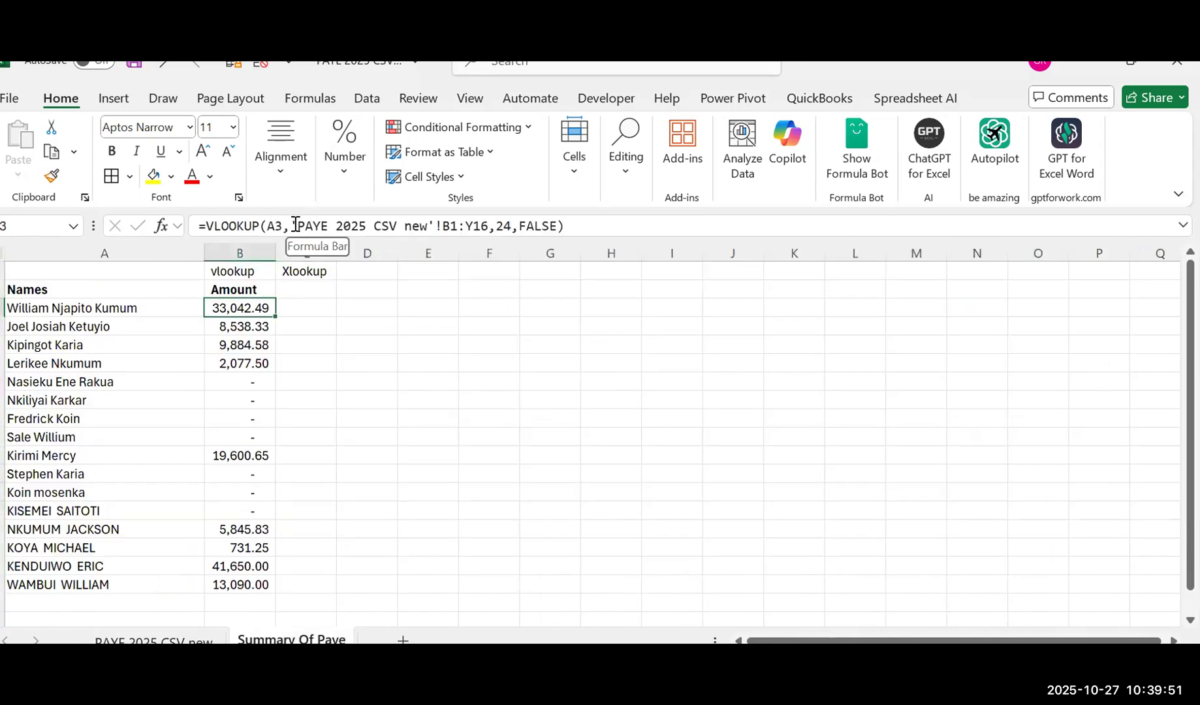
Step: Enter =XLOOKUP(A3,Names,Paye_Amount) in C3 of Summary Of Paye
left_click(305, 307)
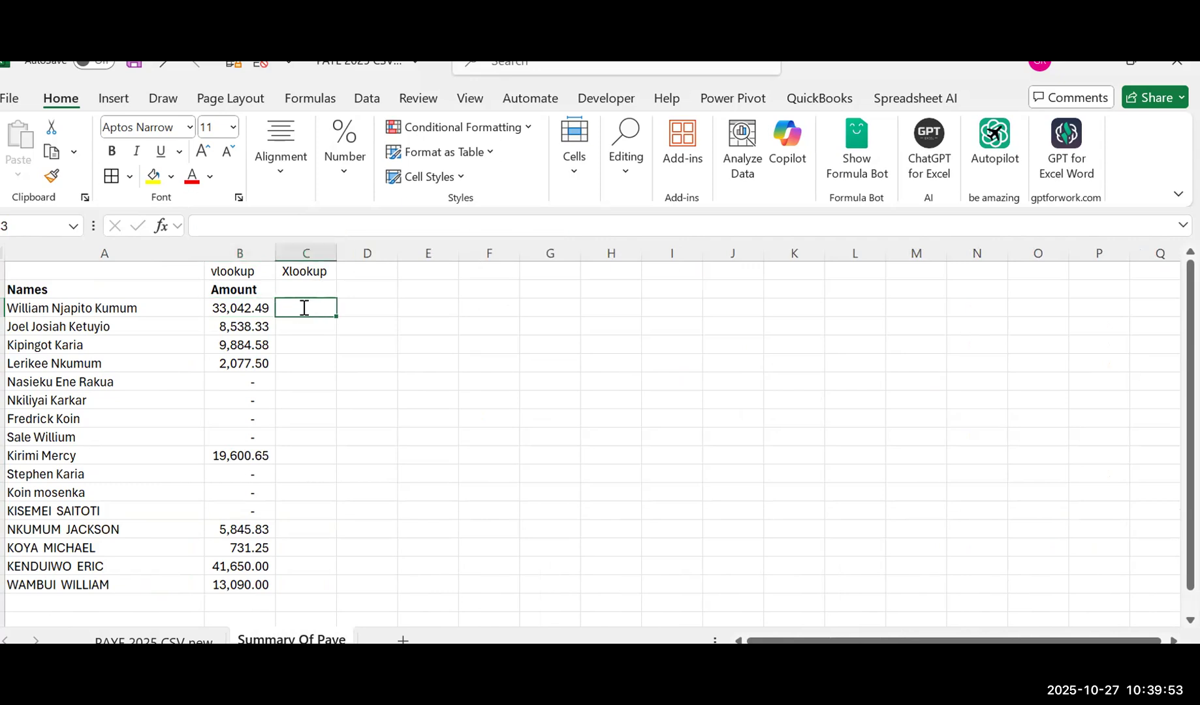
type("=xlo")
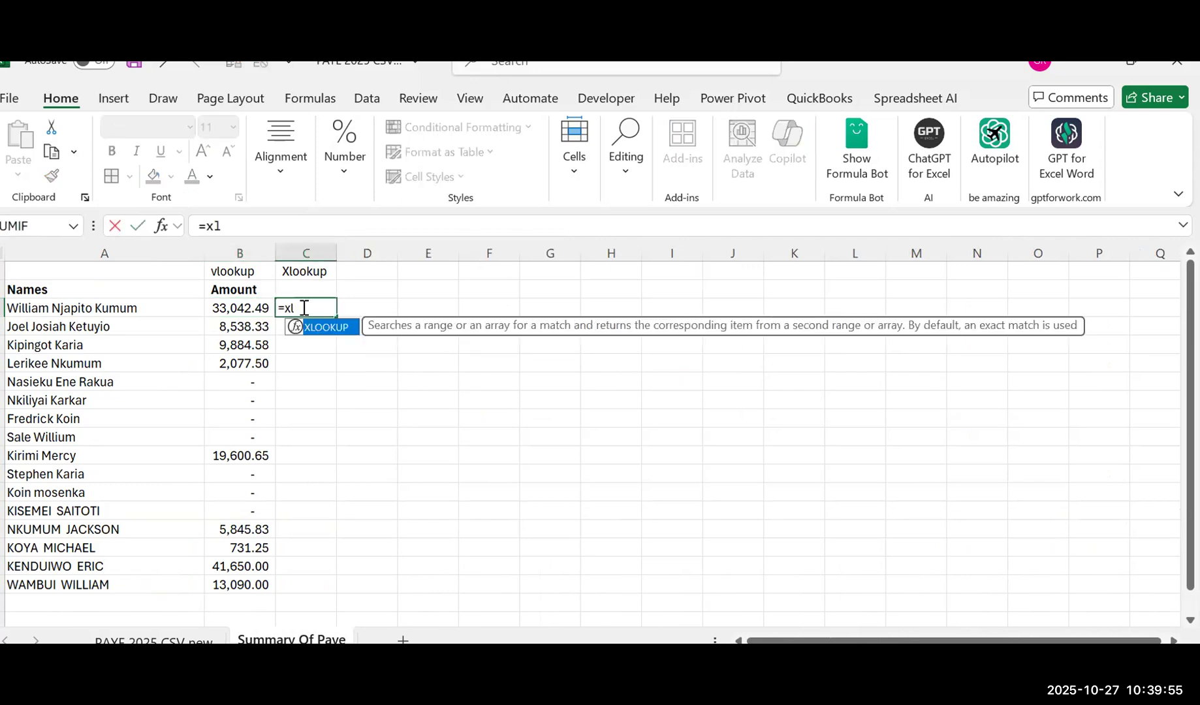
double_click(328, 328)
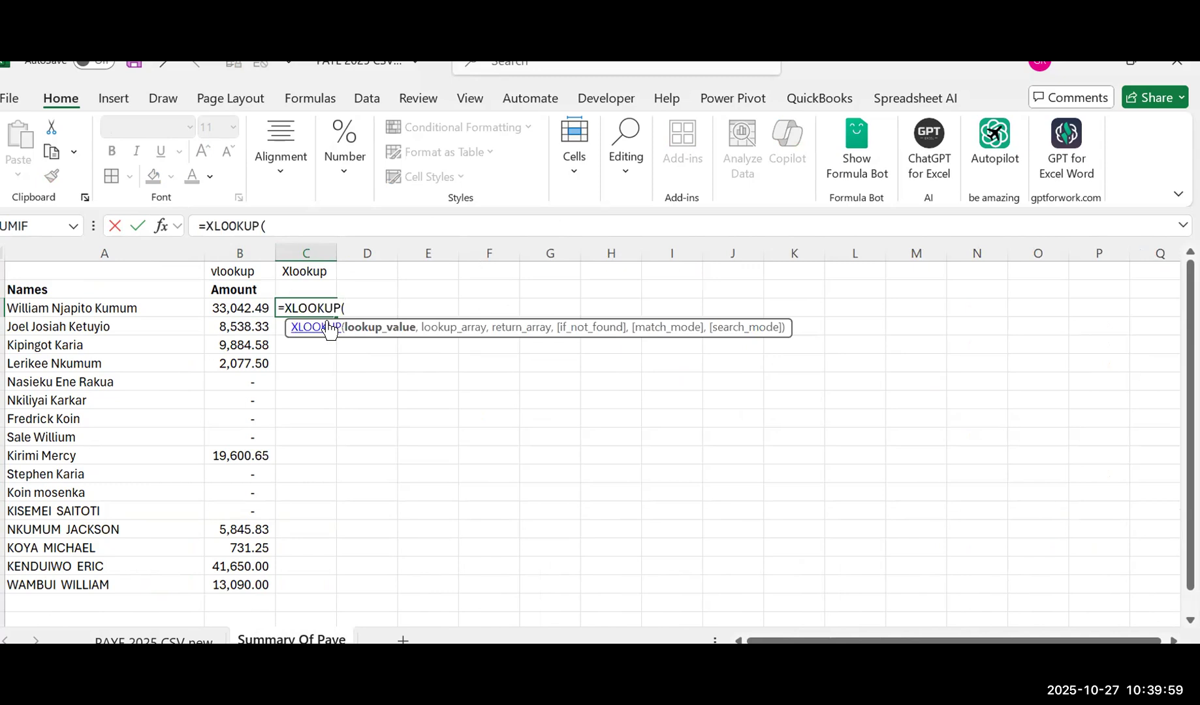
left_click(63, 316)
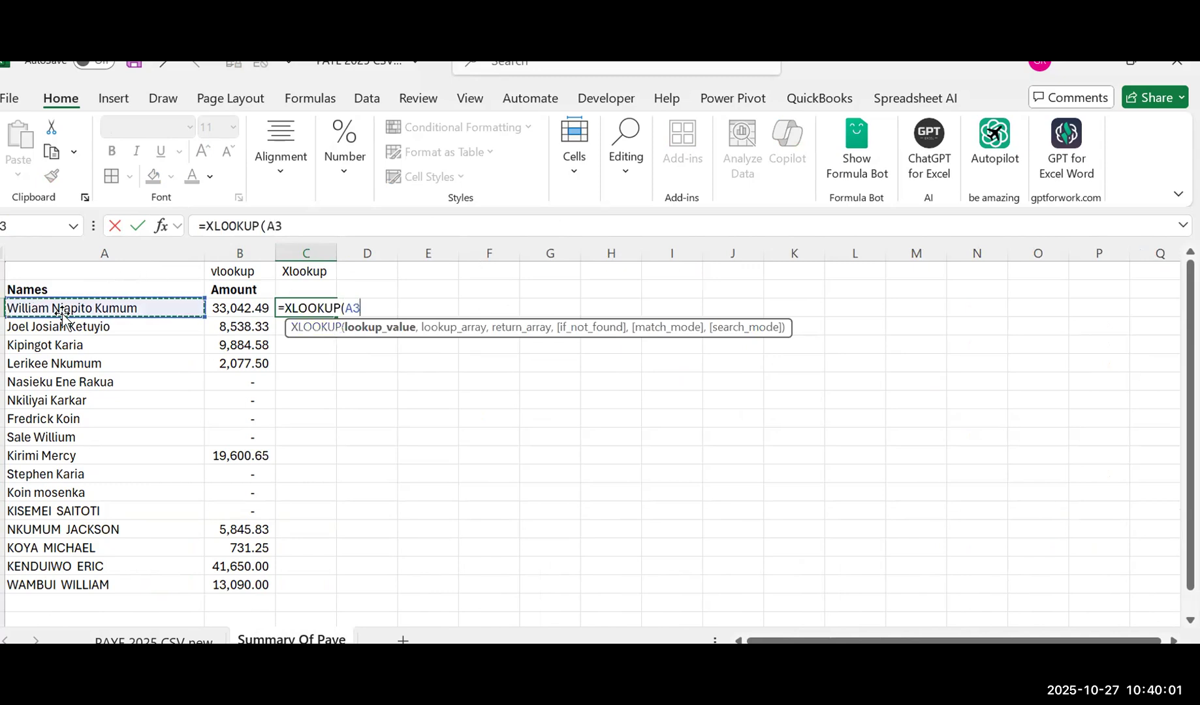
type(",")
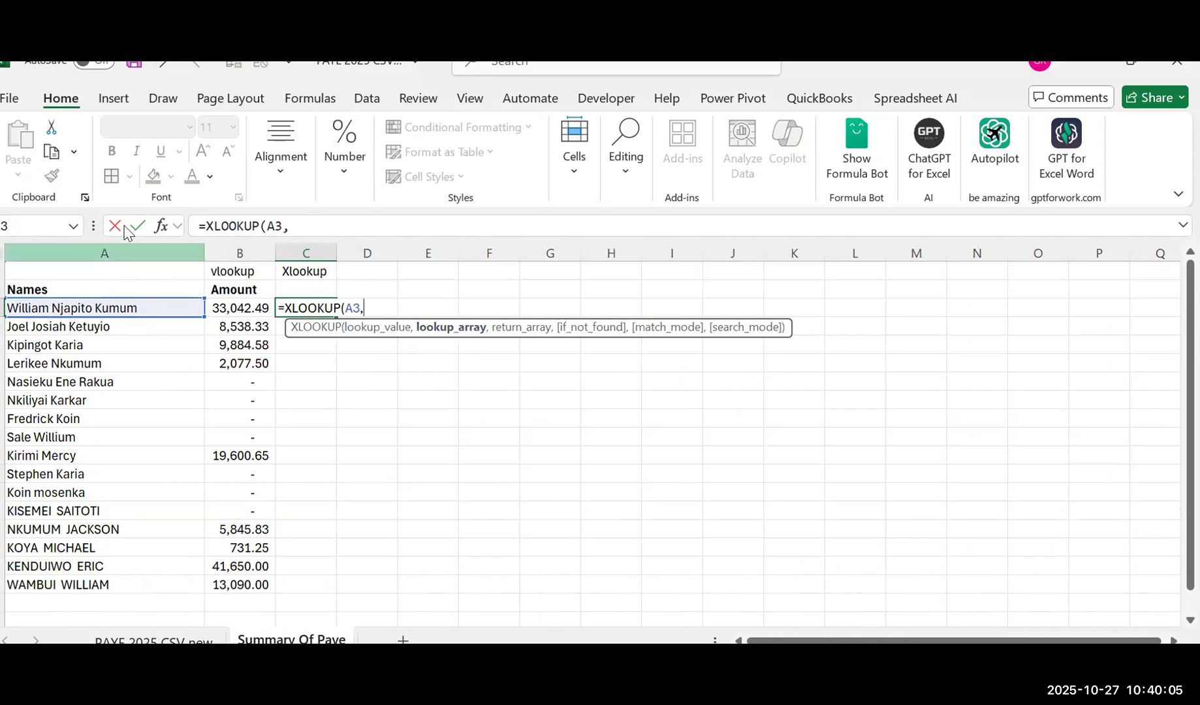
type("na")
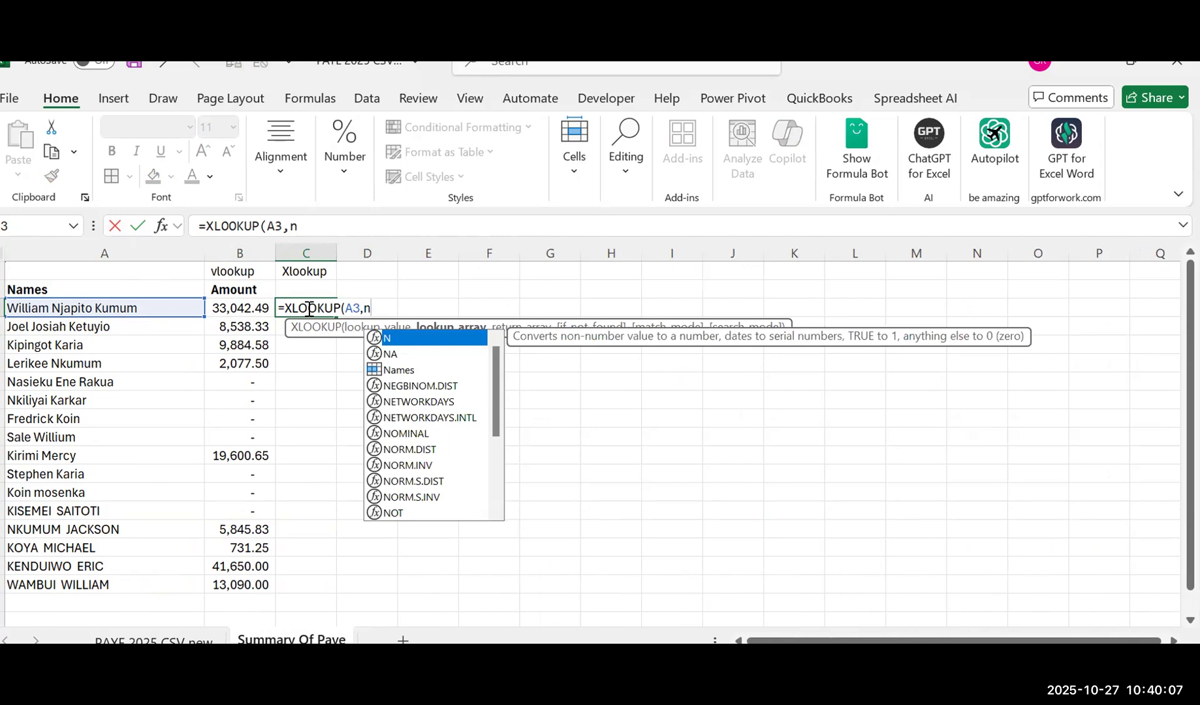
double_click(396, 355)
type(",")
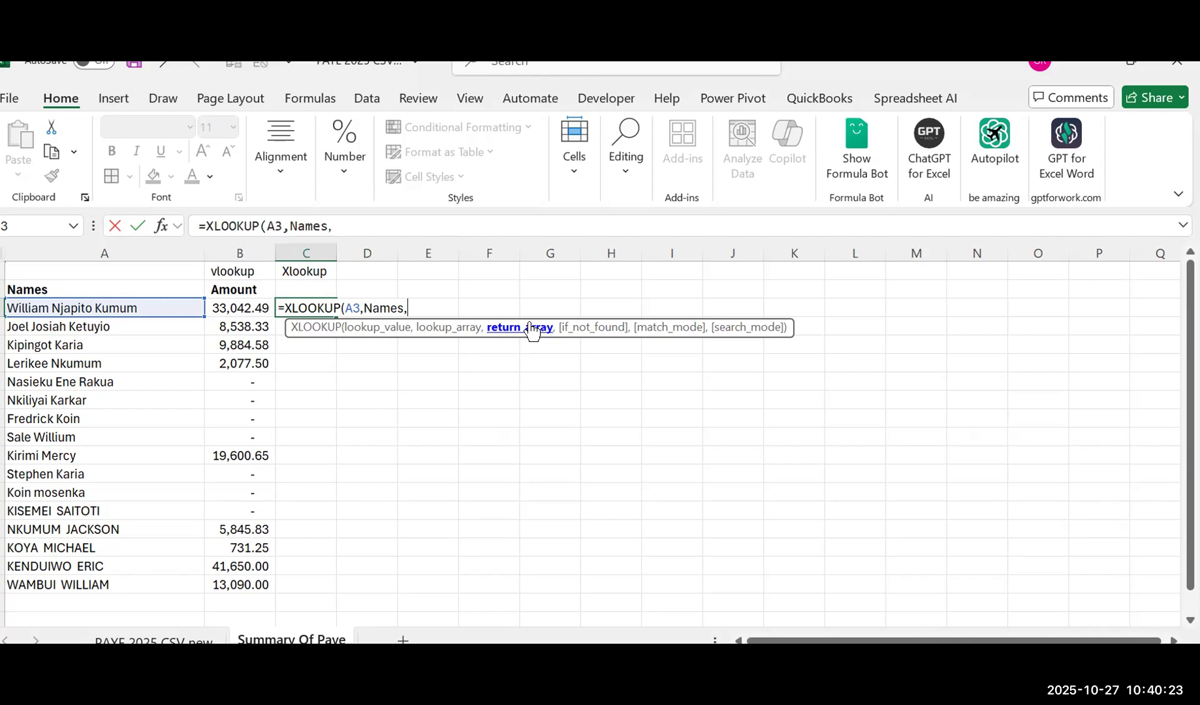
type("paye")
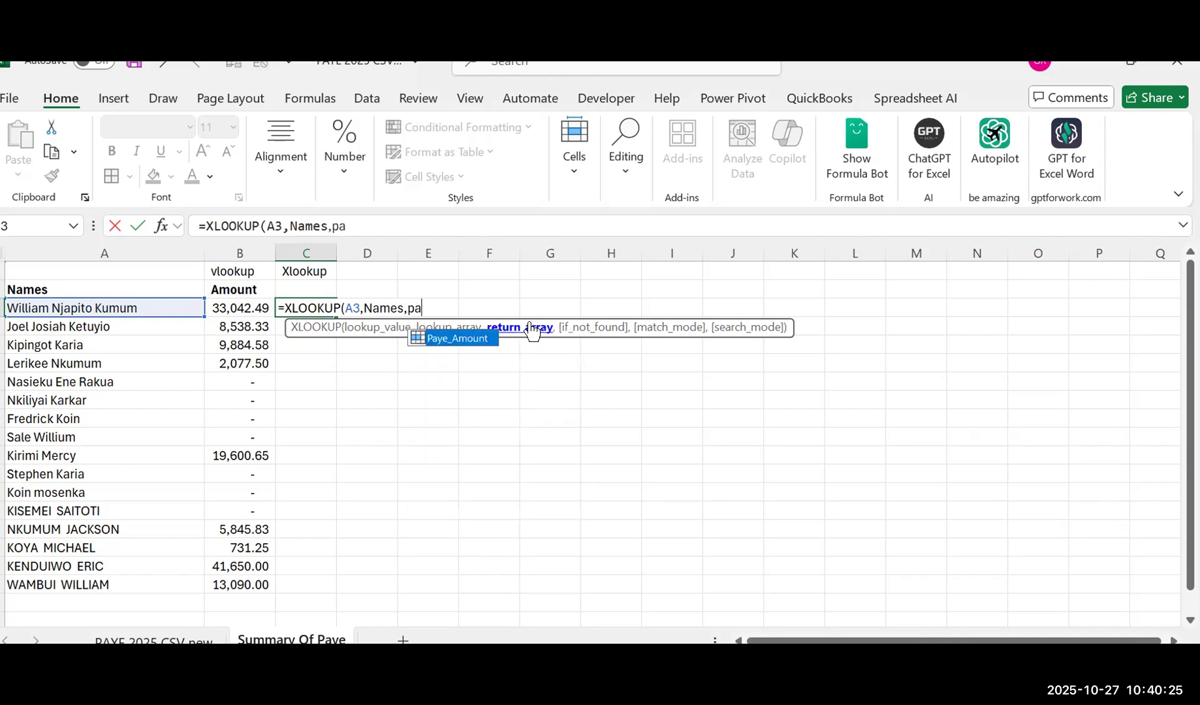
double_click(457, 337)
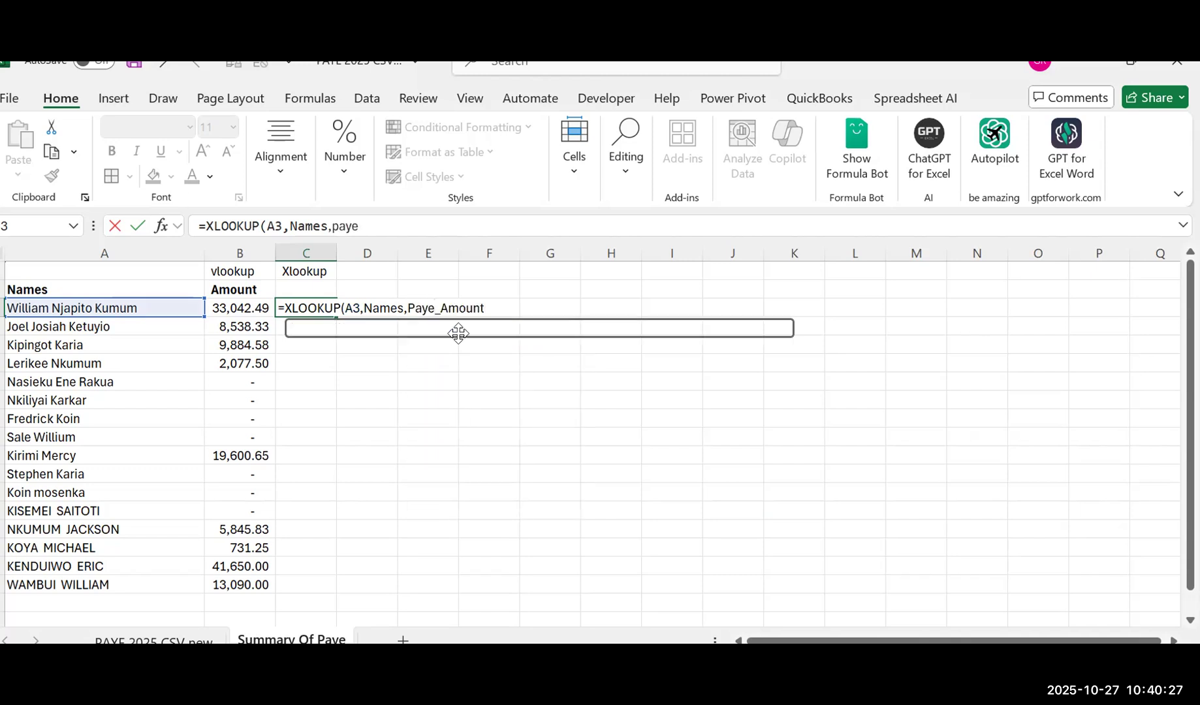
key("Return")
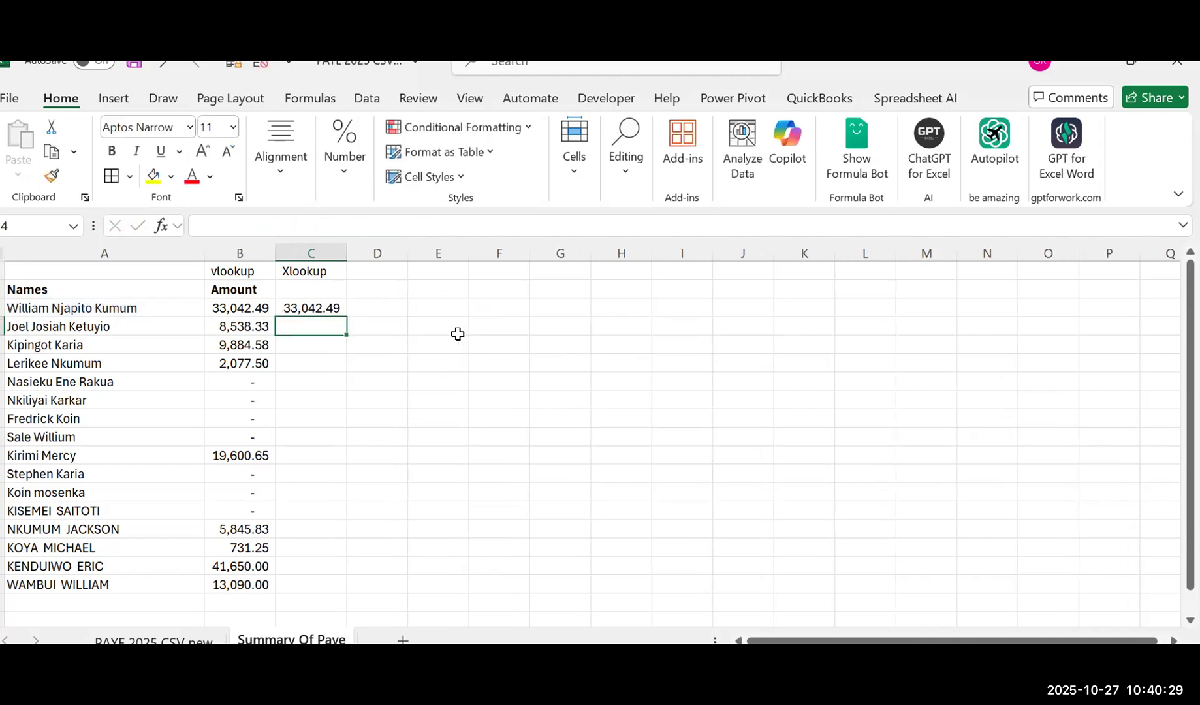
Step: Fill the XLOOKUP formula from C3 down to C18 and widen column C slightly
left_click(316, 307)
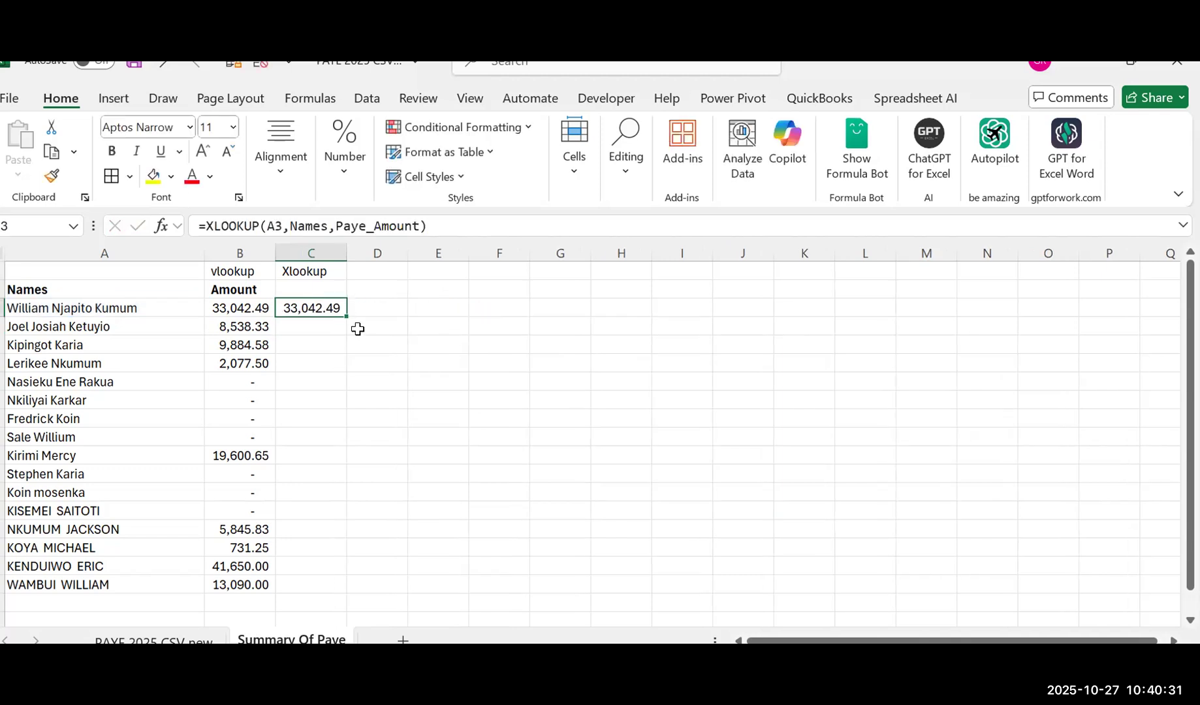
left_click_drag(346, 316, 335, 592)
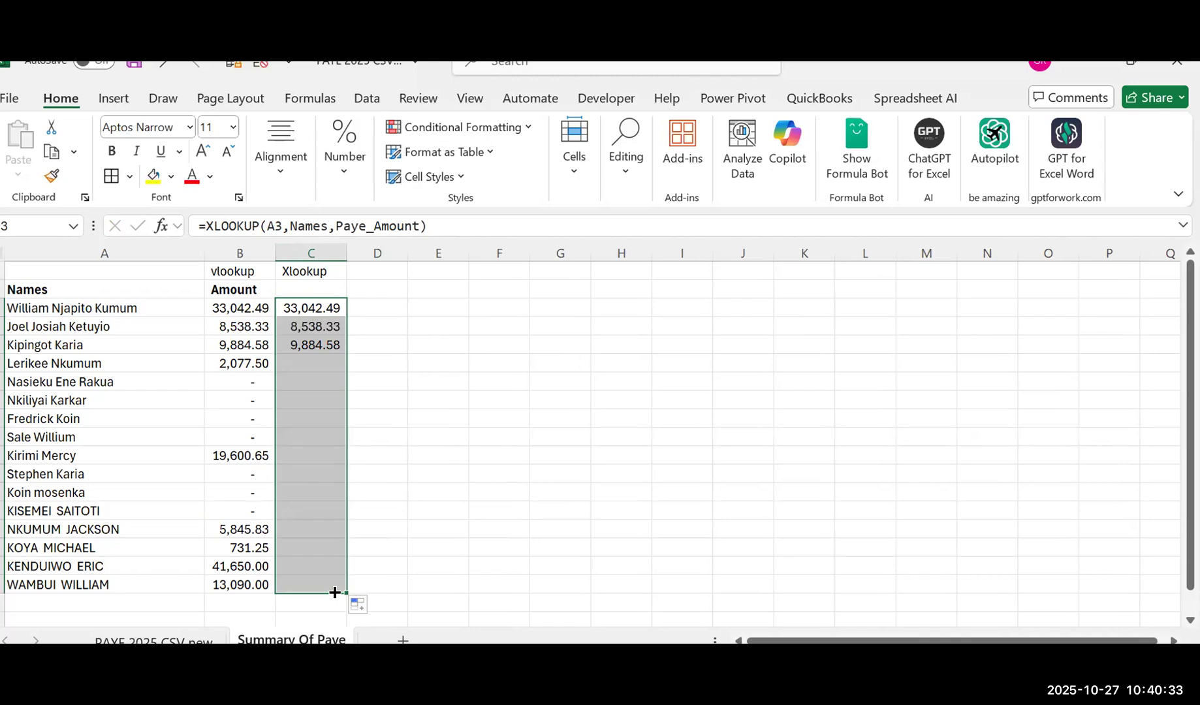
left_click_drag(341, 259, 346, 259)
Step: Enter the heading HLOOKUP in D1 and widen column D to fit it
left_click(311, 271)
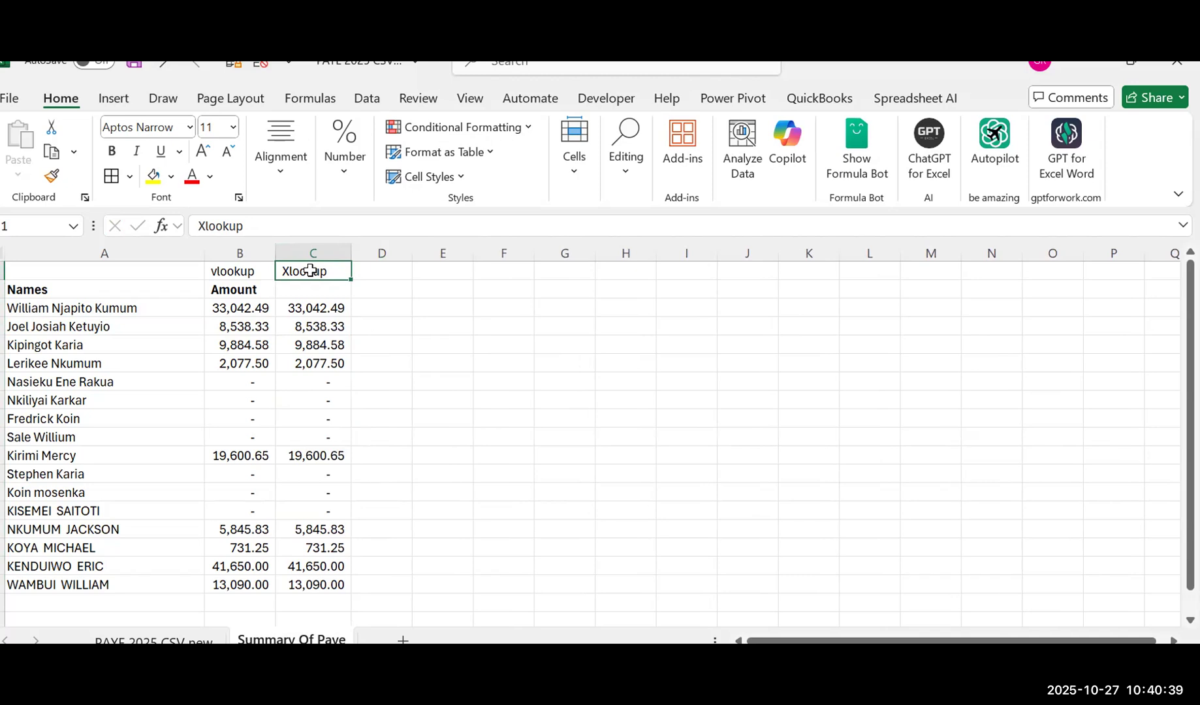
key("Right")
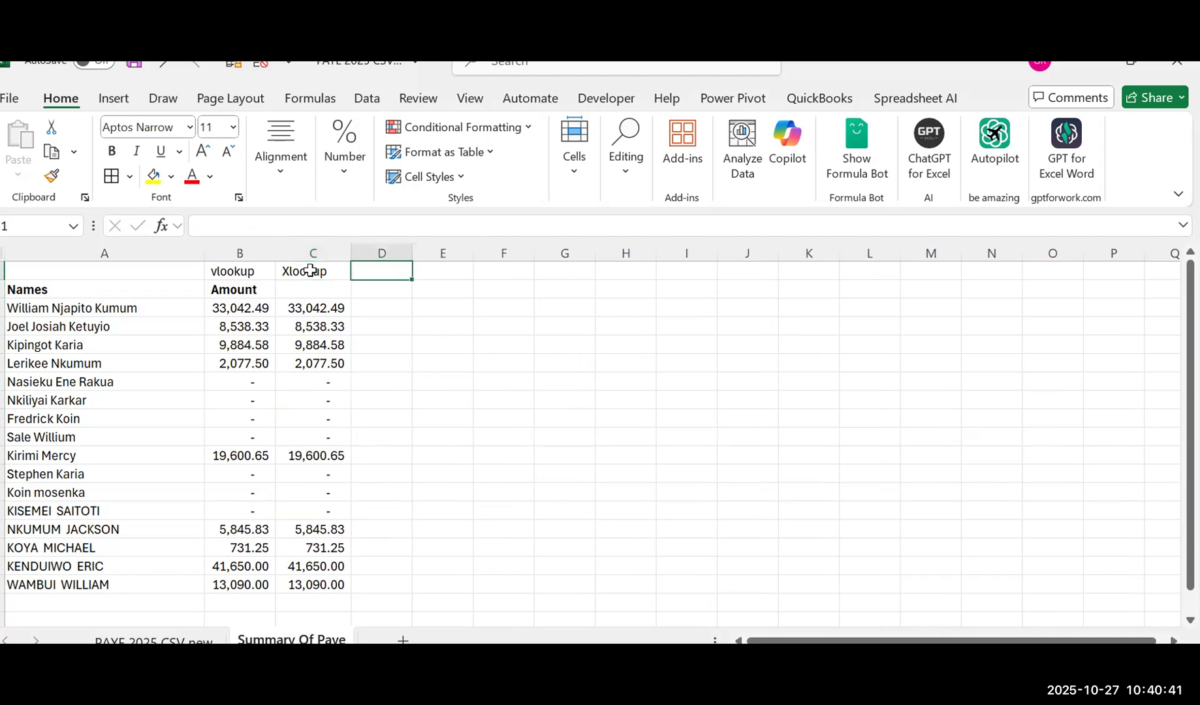
type("HLOOK")
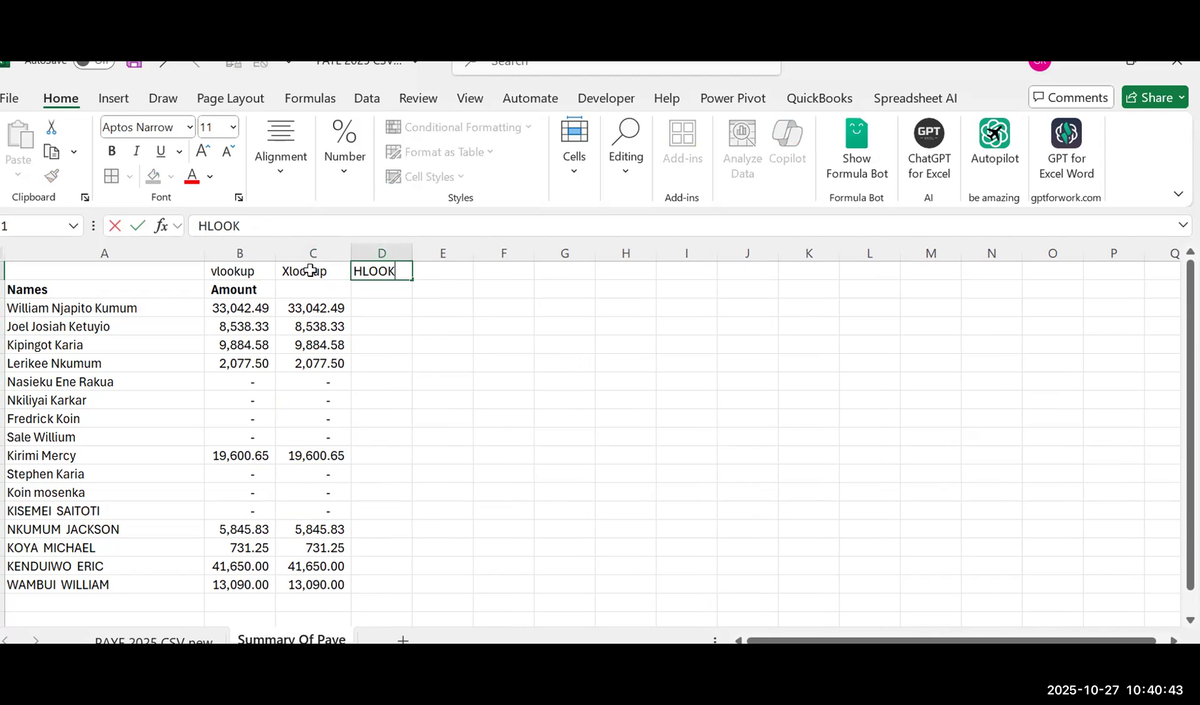
type("UP")
left_click(394, 379)
left_click(380, 269)
left_click_drag(412, 254, 445, 260)
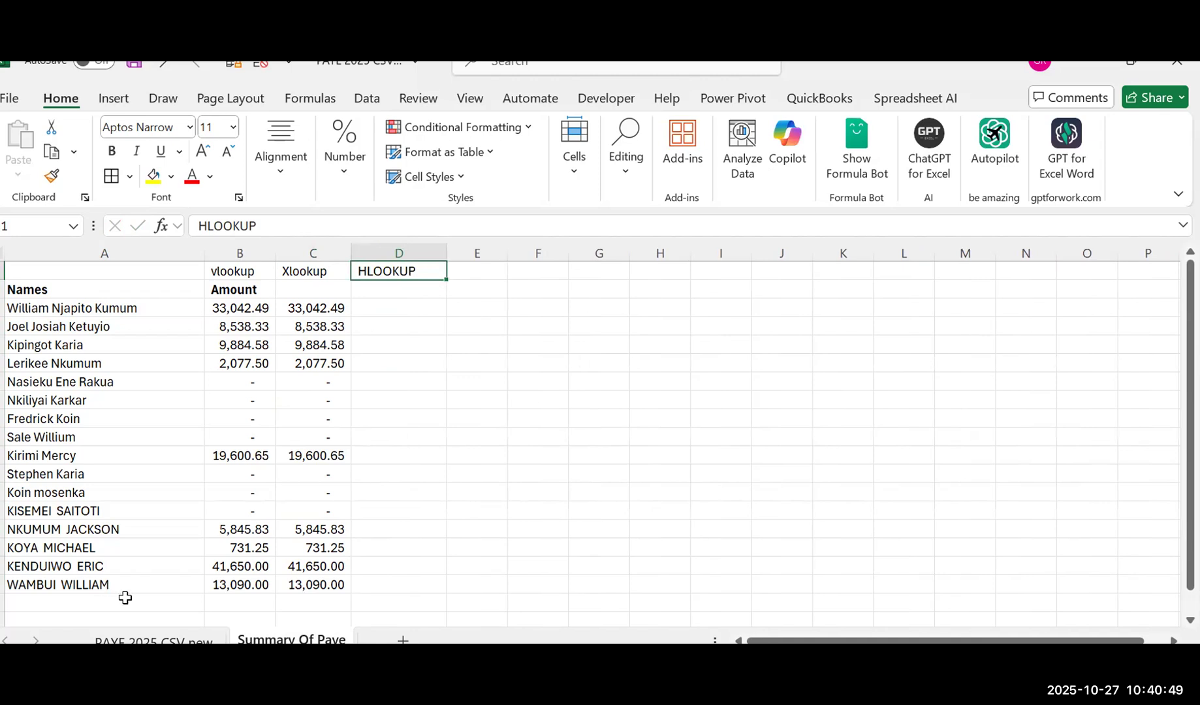
Step: Examine the layout of the PAYE 2025 CSV new data and compare it with the lookup headings in Summary Of Paye
left_click(175, 640)
left_click(378, 364)
key("Up")
key("Up")
key("Up")
key("Up")
key("Up")
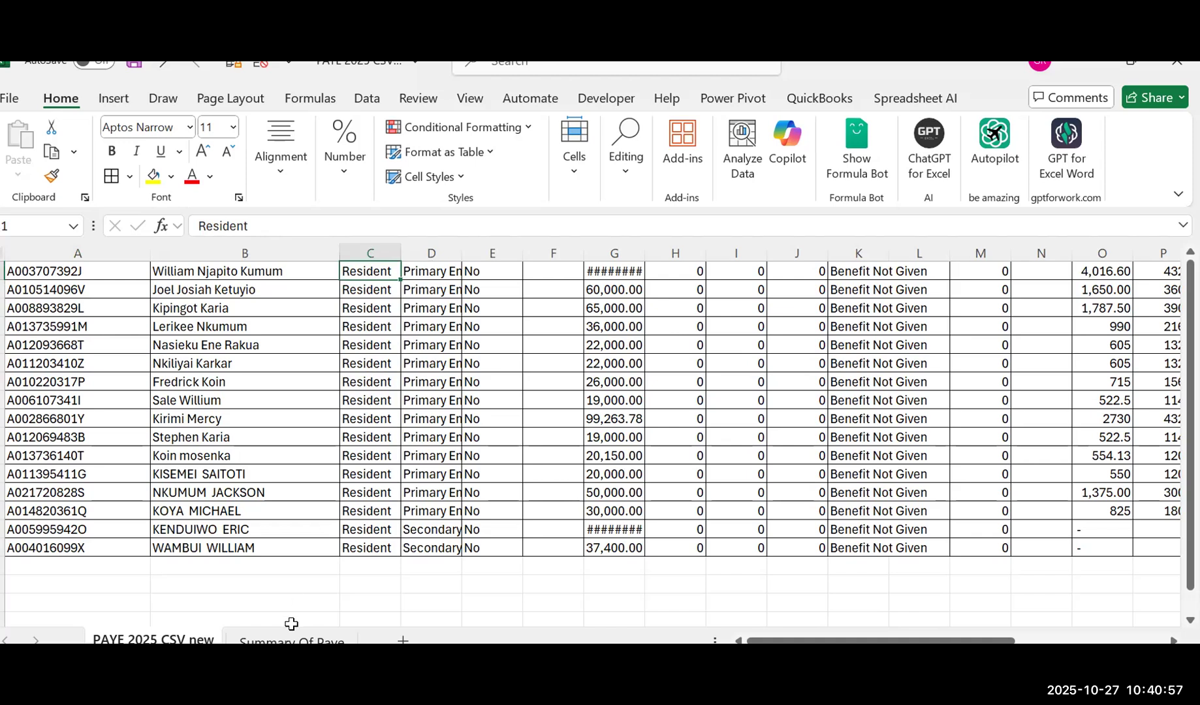
left_click(282, 643)
left_click(222, 269)
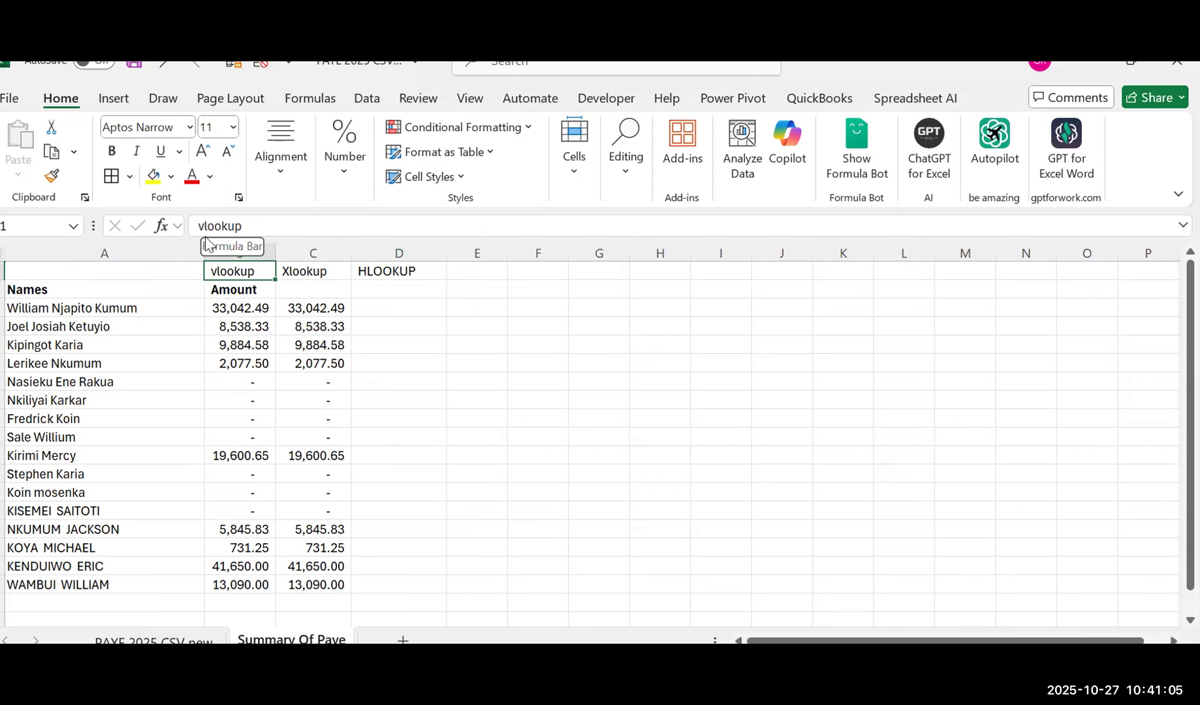
mouse_move(764, 656)
left_click(890, 617)
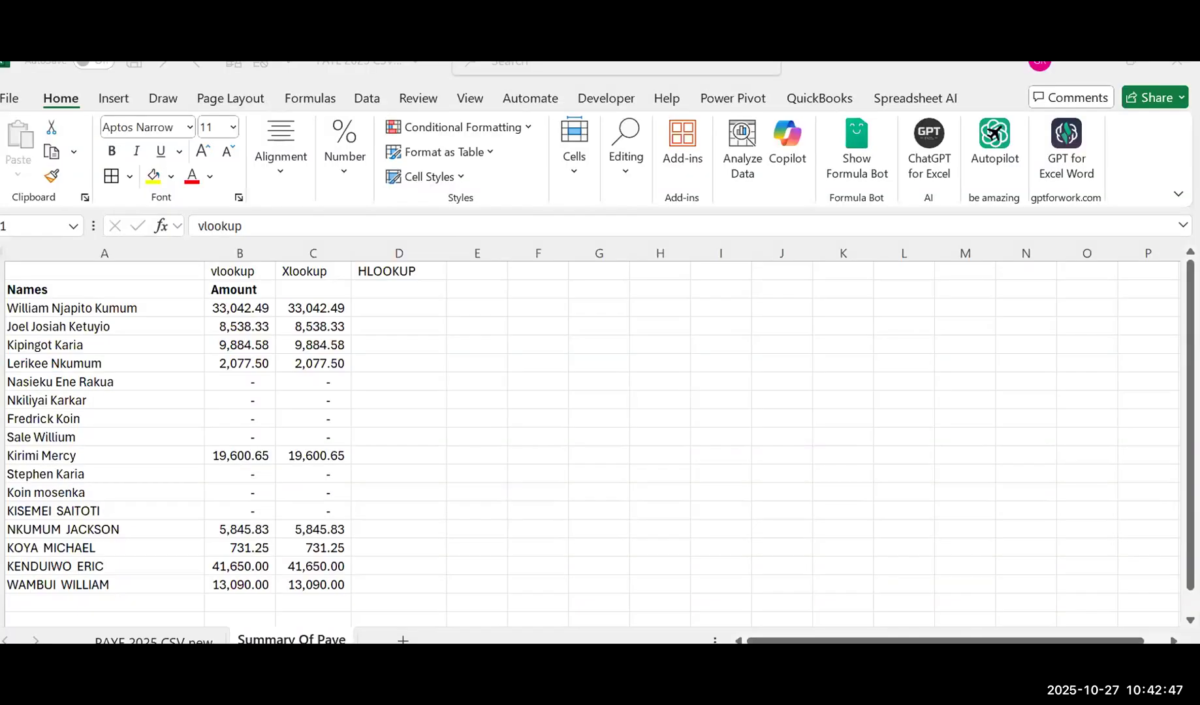
left_click(848, 656)
left_click(453, 466)
key("Up")
key("Up")
key("Up")
key("Up")
key("Up")
key("Up")
key("Up")
key("Up")
key("Up")
key("Up")
key("Up")
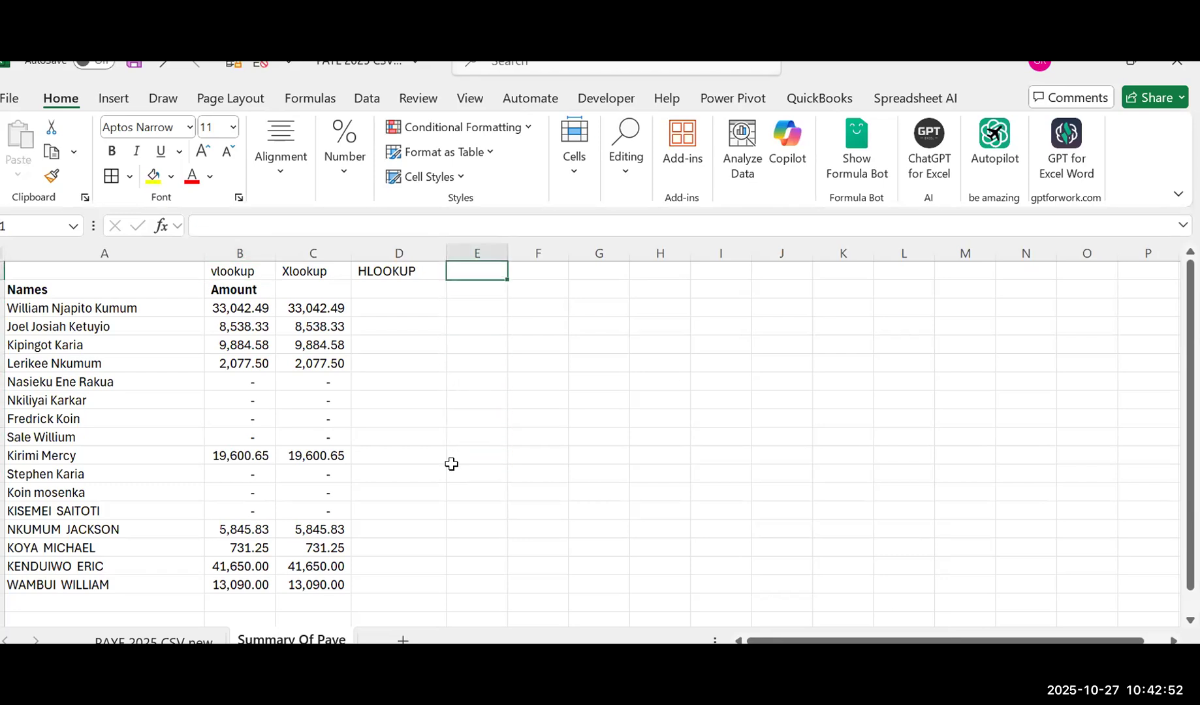
scroll(451, 463, "down", 2)
scroll(451, 464, "up", 2)
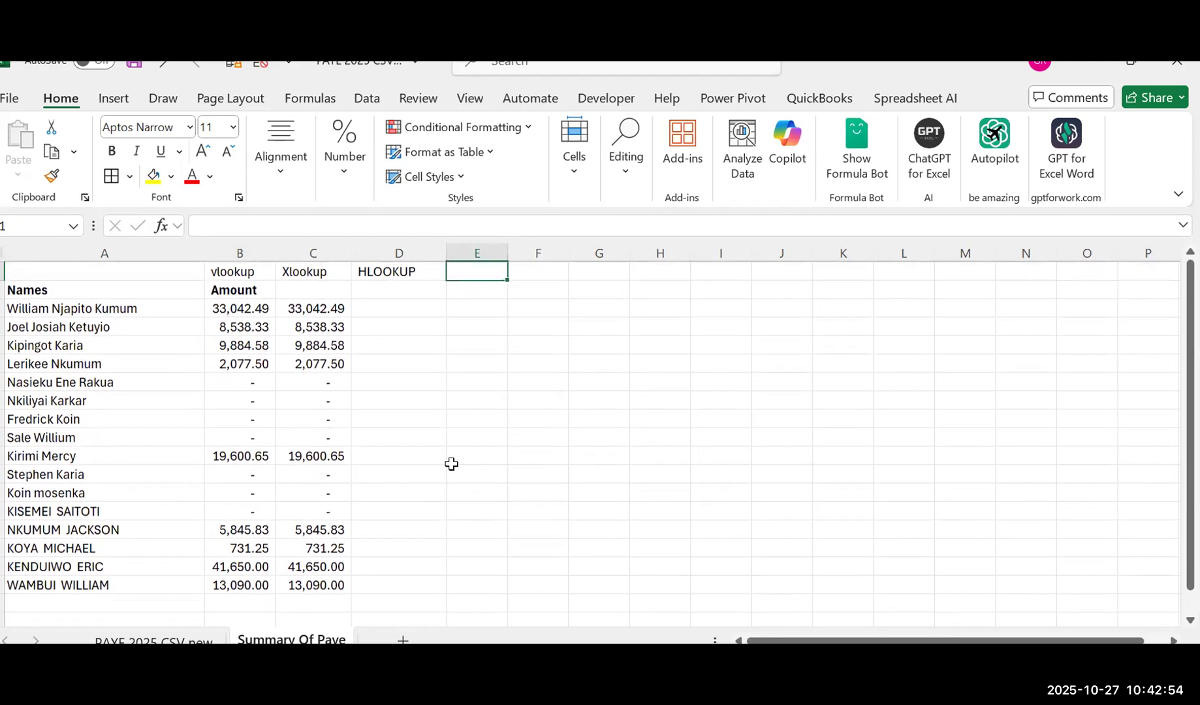
key("Down")
key("Down")
key("Down")
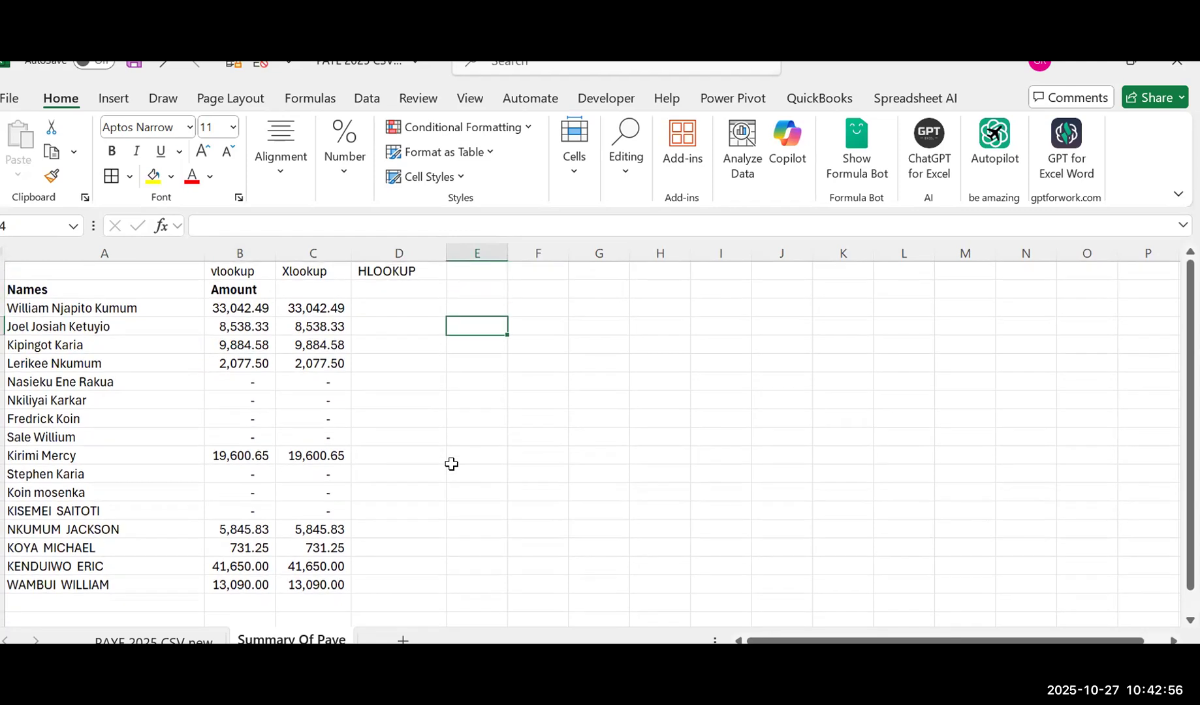
Step: Copy the entire PAYE 2025 CSV new sheet and add a blank worksheet before Summary Of Paye
left_click(129, 638)
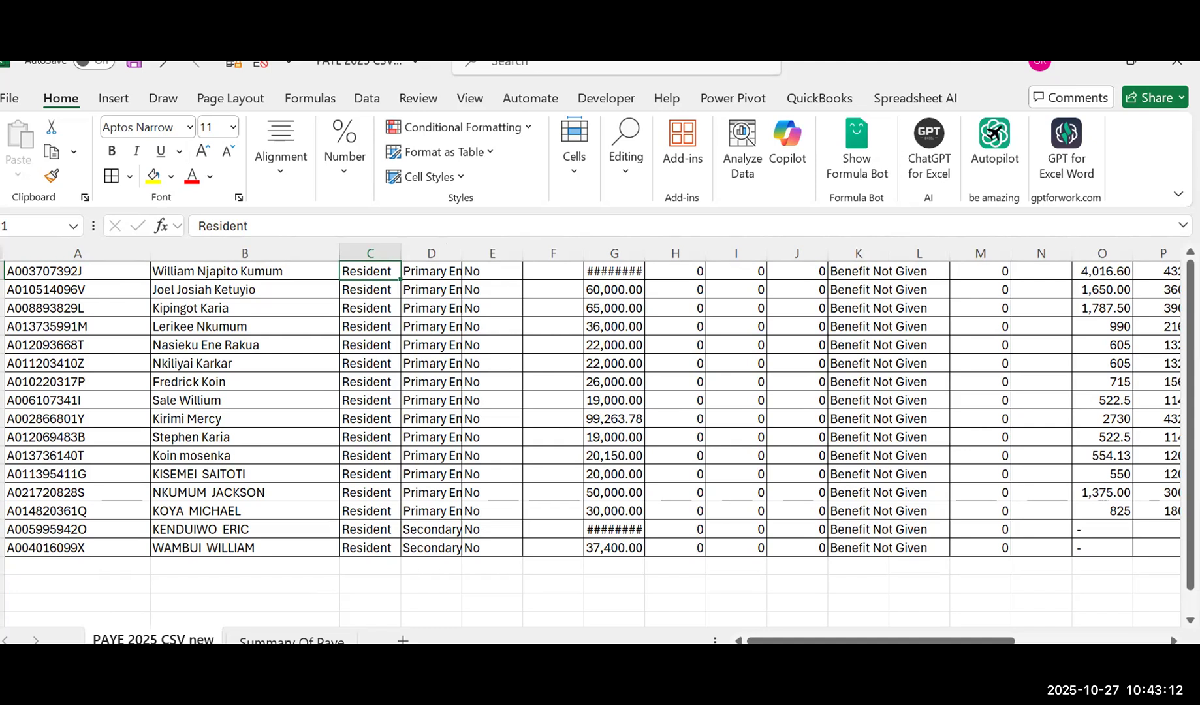
left_click(5, 251)
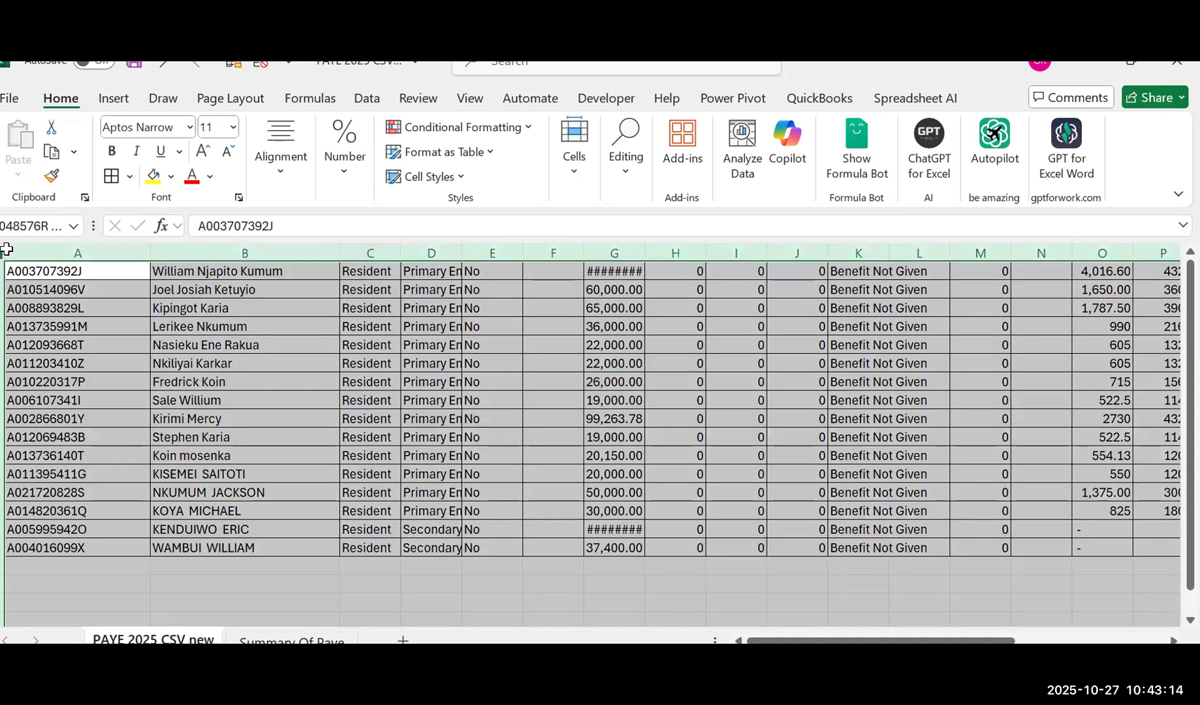
key("ctrl+c")
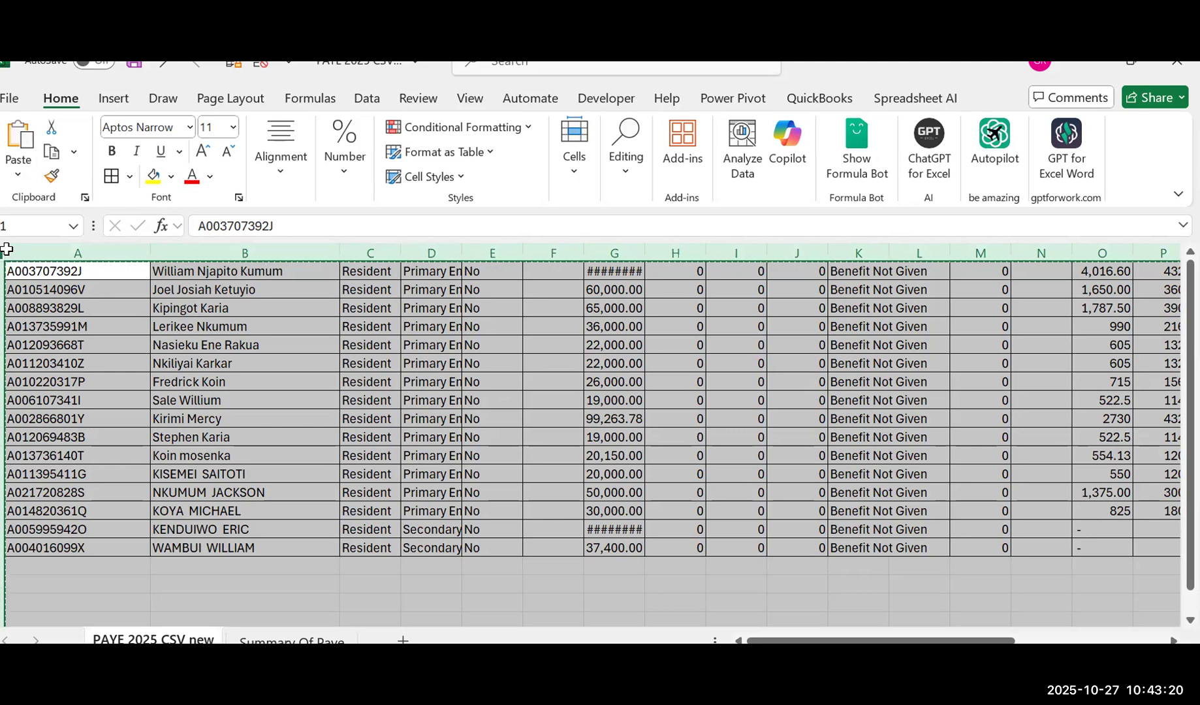
left_click(401, 639)
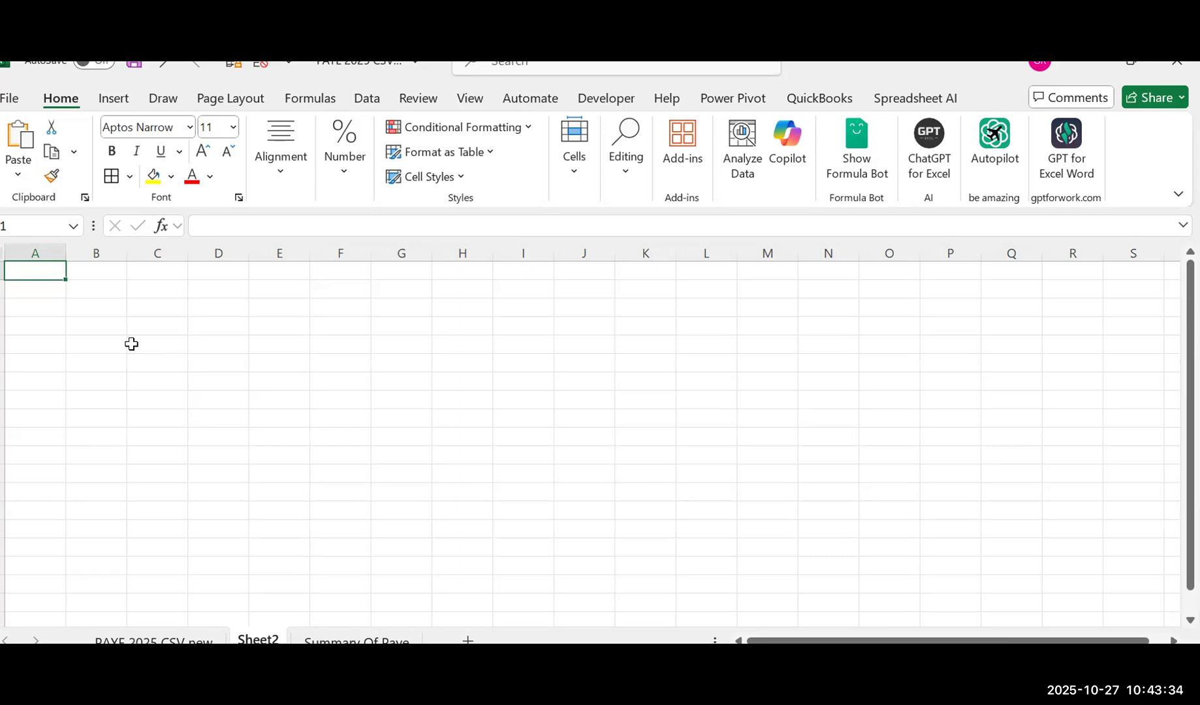
Step: Try to paste the copied whole sheet into the blank worksheet with the Transpose option of Paste Special
left_click(19, 176)
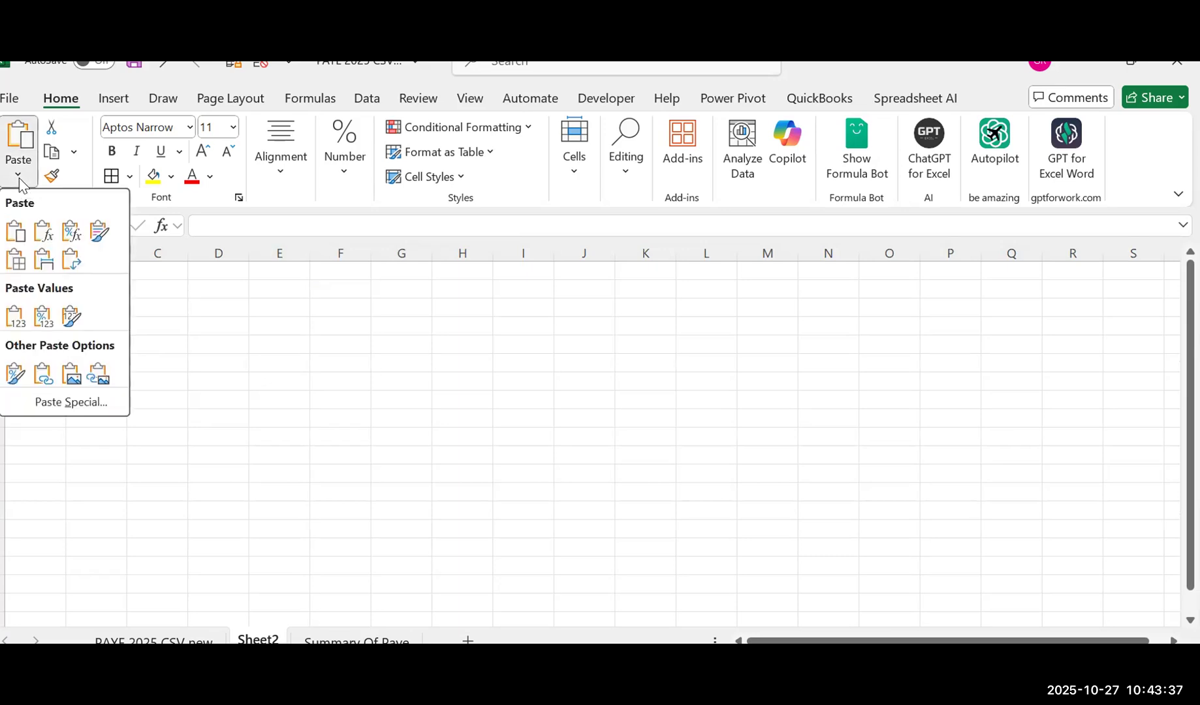
left_click(71, 401)
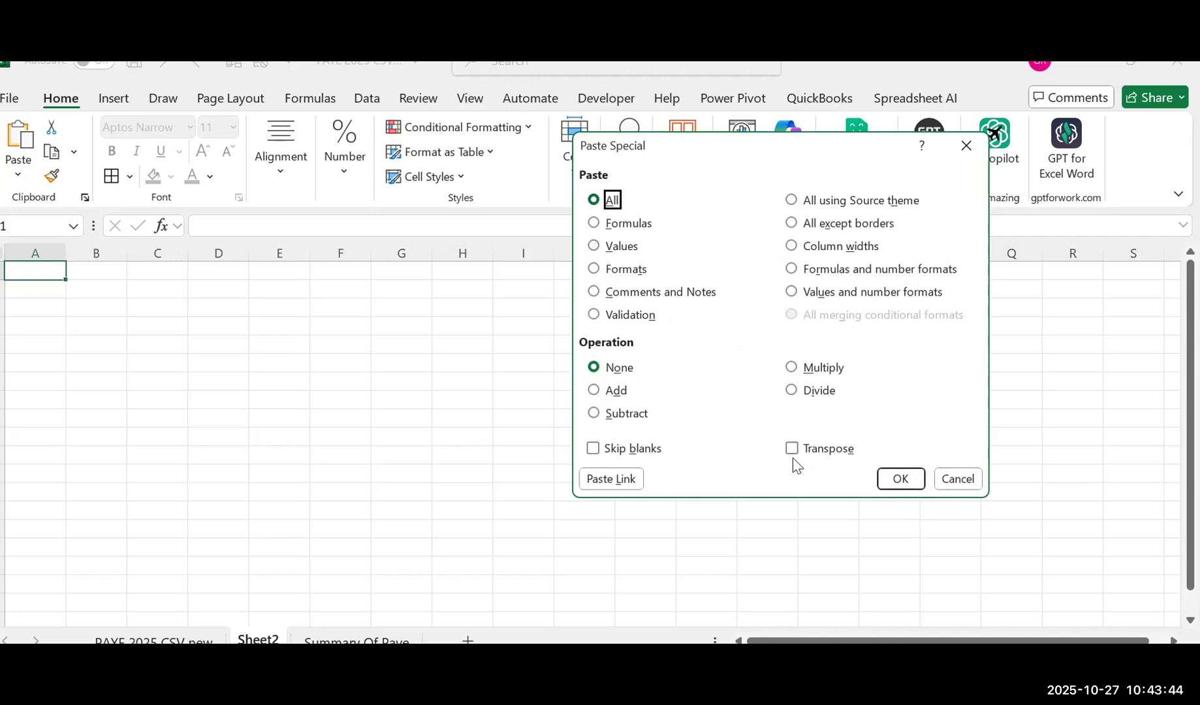
left_click(795, 457)
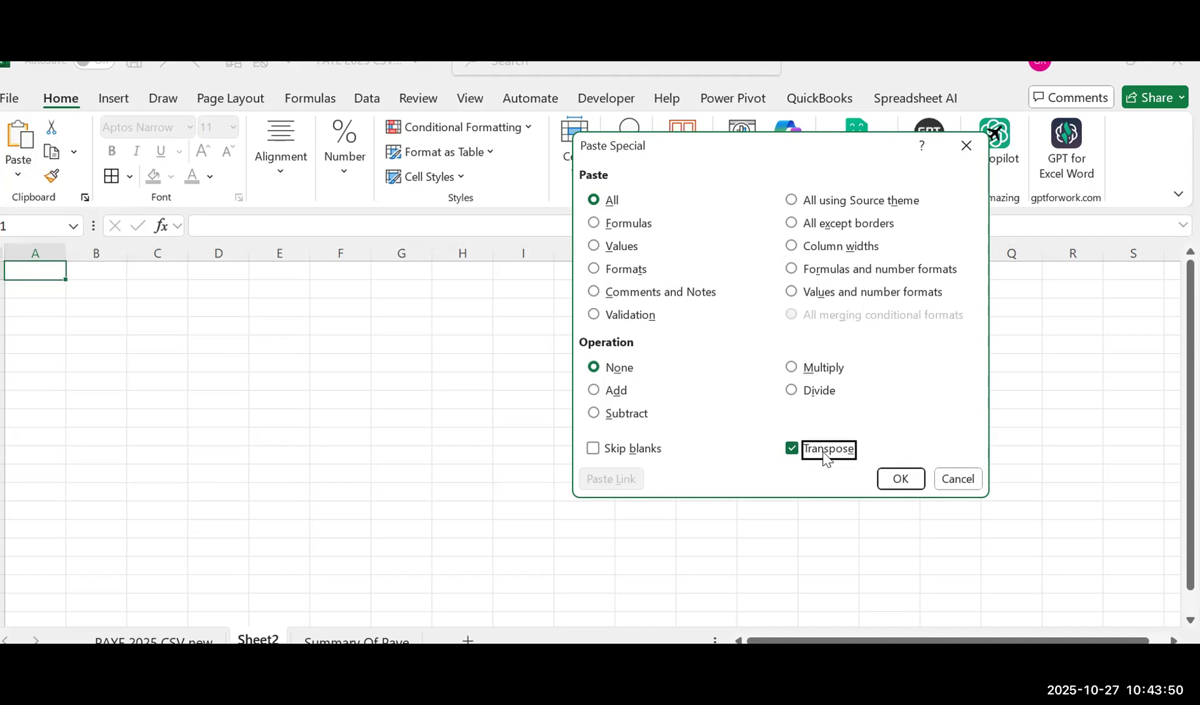
left_click(894, 481)
left_click(603, 425)
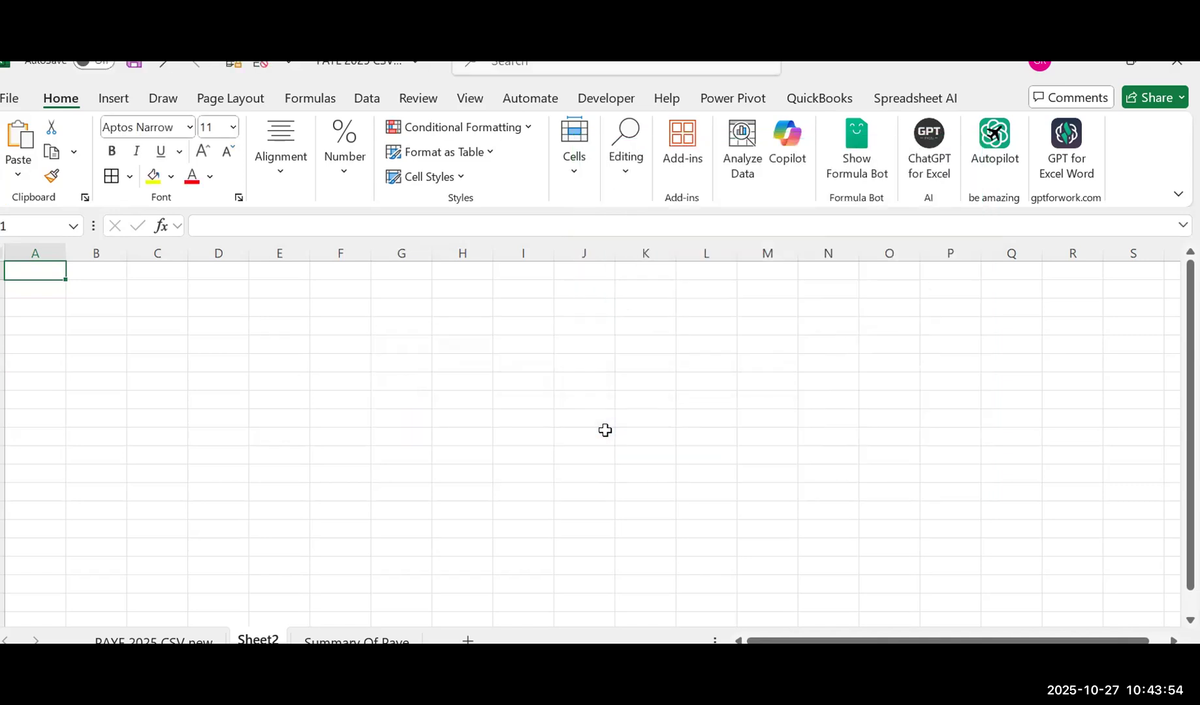
Step: Copy only the data range A1:Y16 from PAYE 2025 CSV new and paste it transposed at A1 of Sheet2
left_click(178, 641)
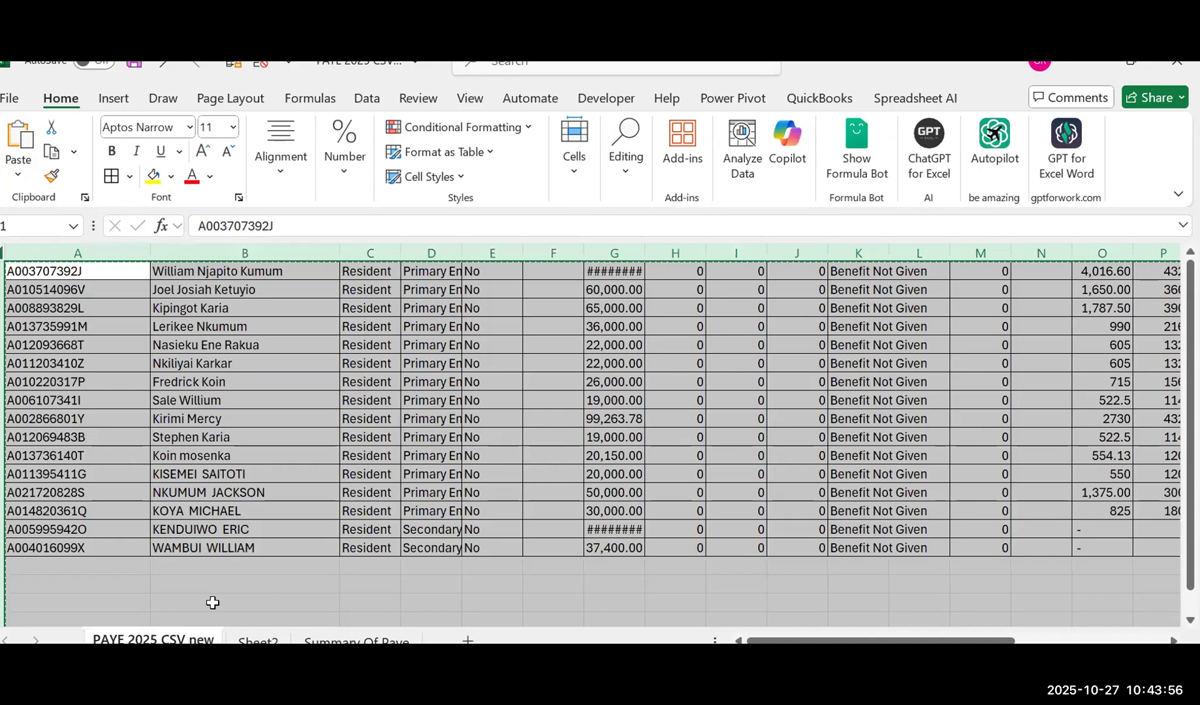
left_click_drag(39, 266, 1084, 544)
key("ctrl+c")
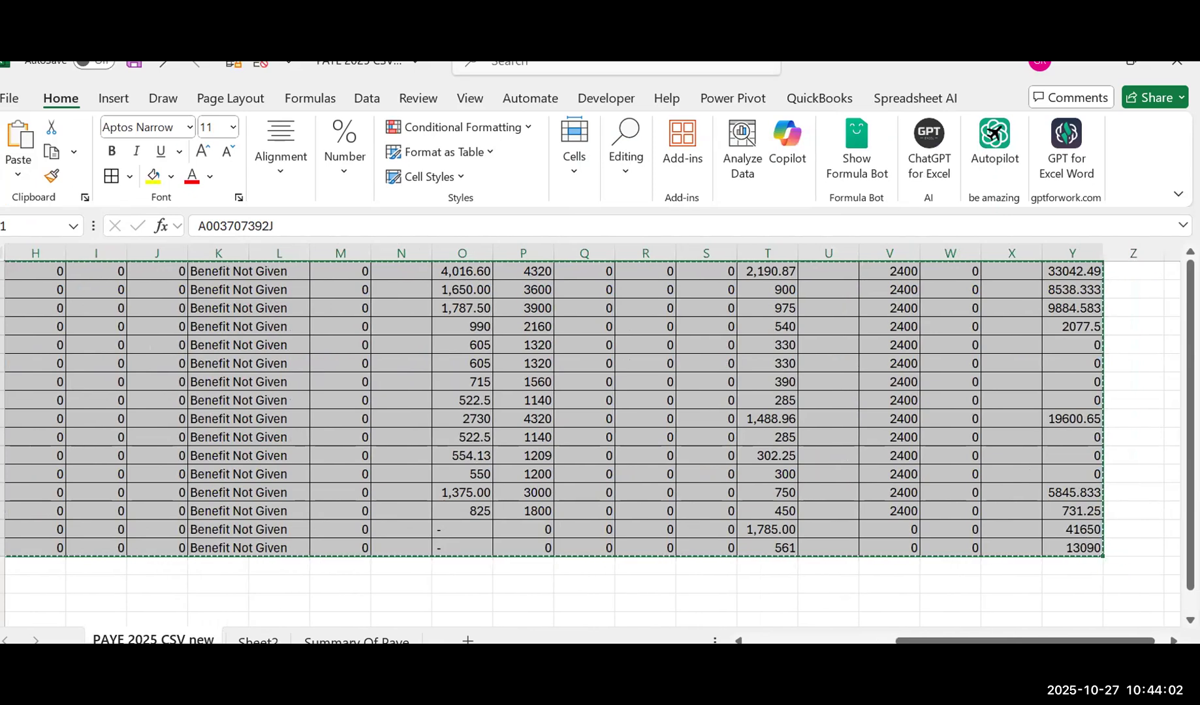
left_click(272, 641)
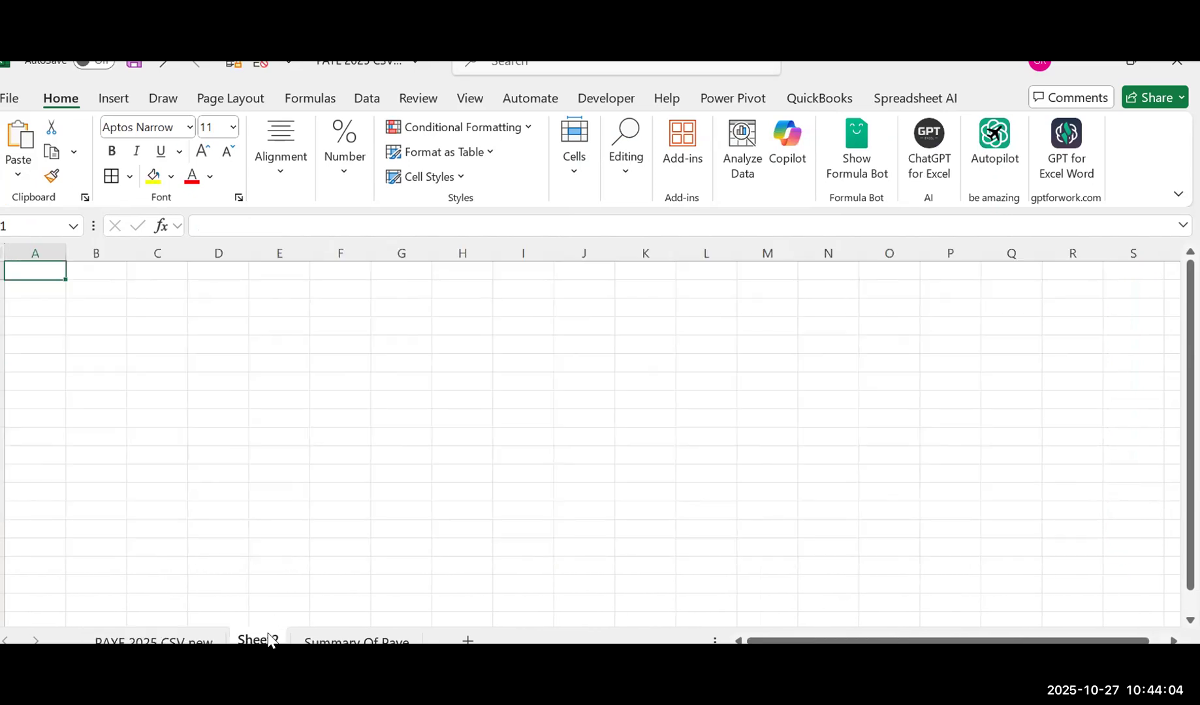
left_click(18, 174)
left_click(68, 399)
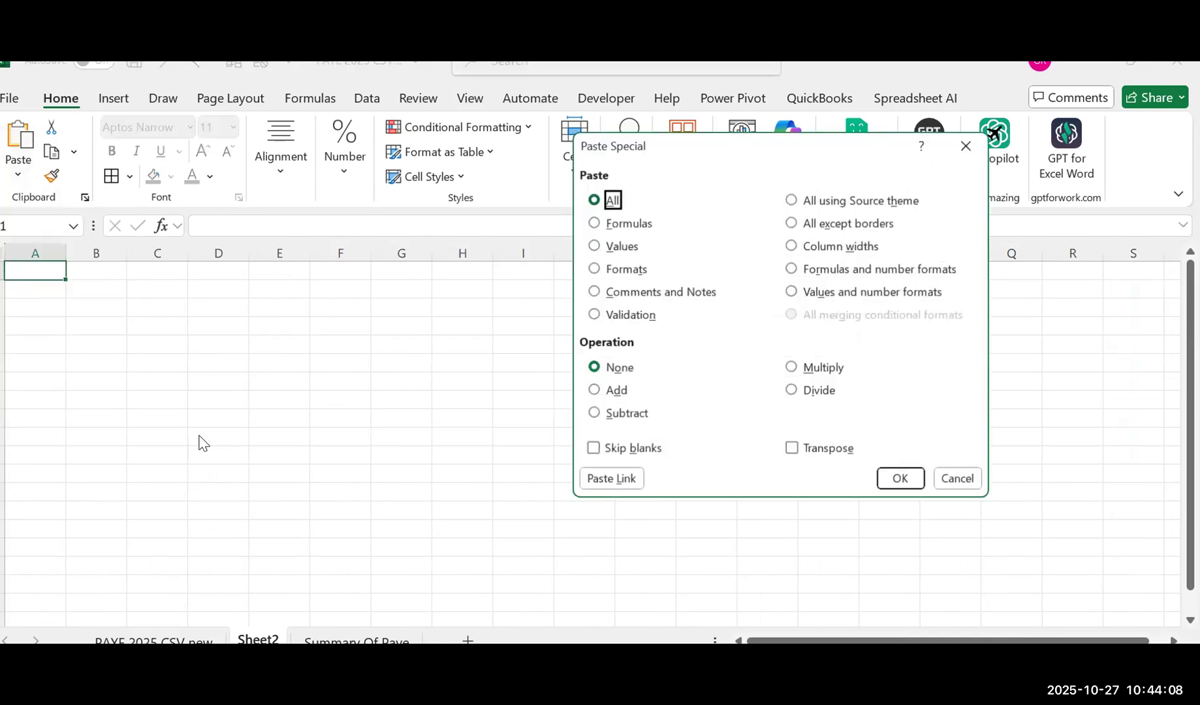
left_click(793, 448)
left_click(901, 483)
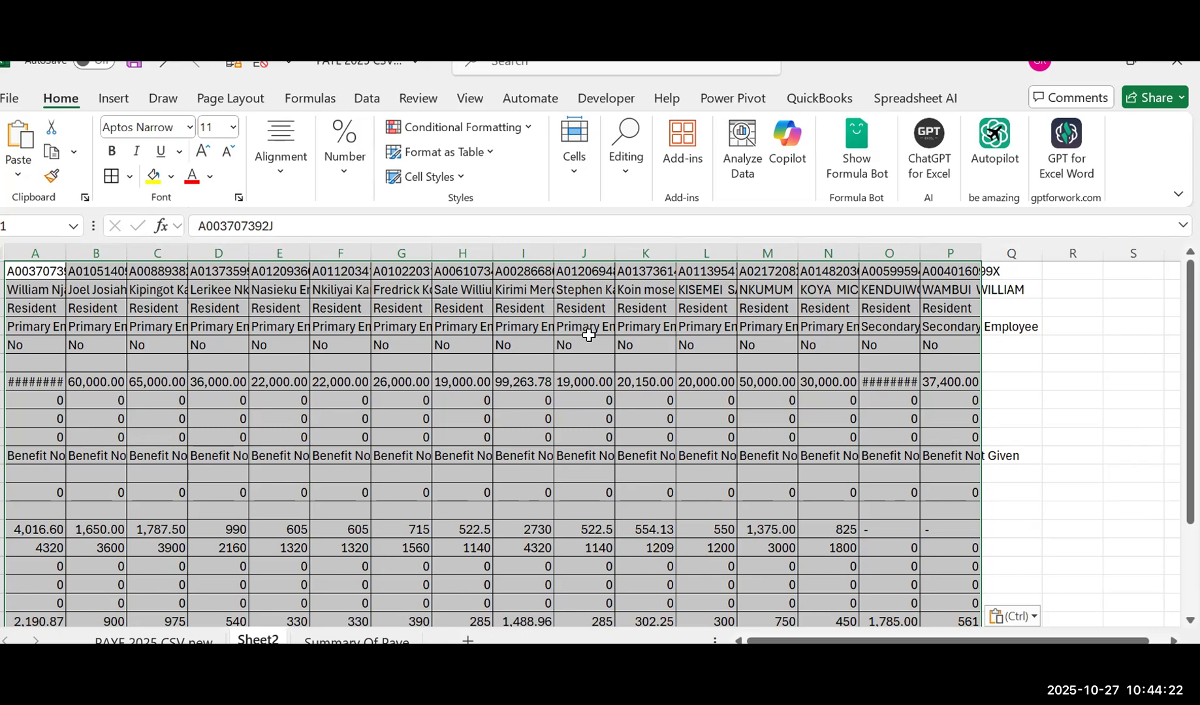
Step: Set the width of the transposed data's columns A to P in Sheet2 to 18
key("alt")
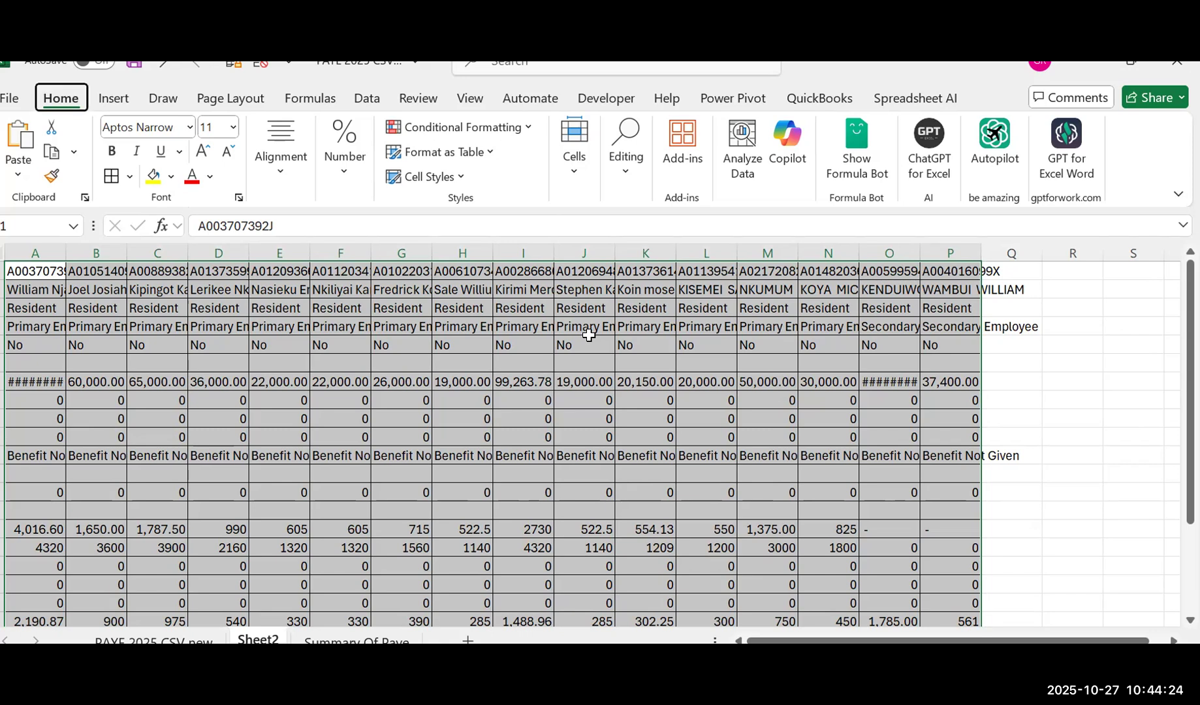
key("z")
key("c")
key("o")
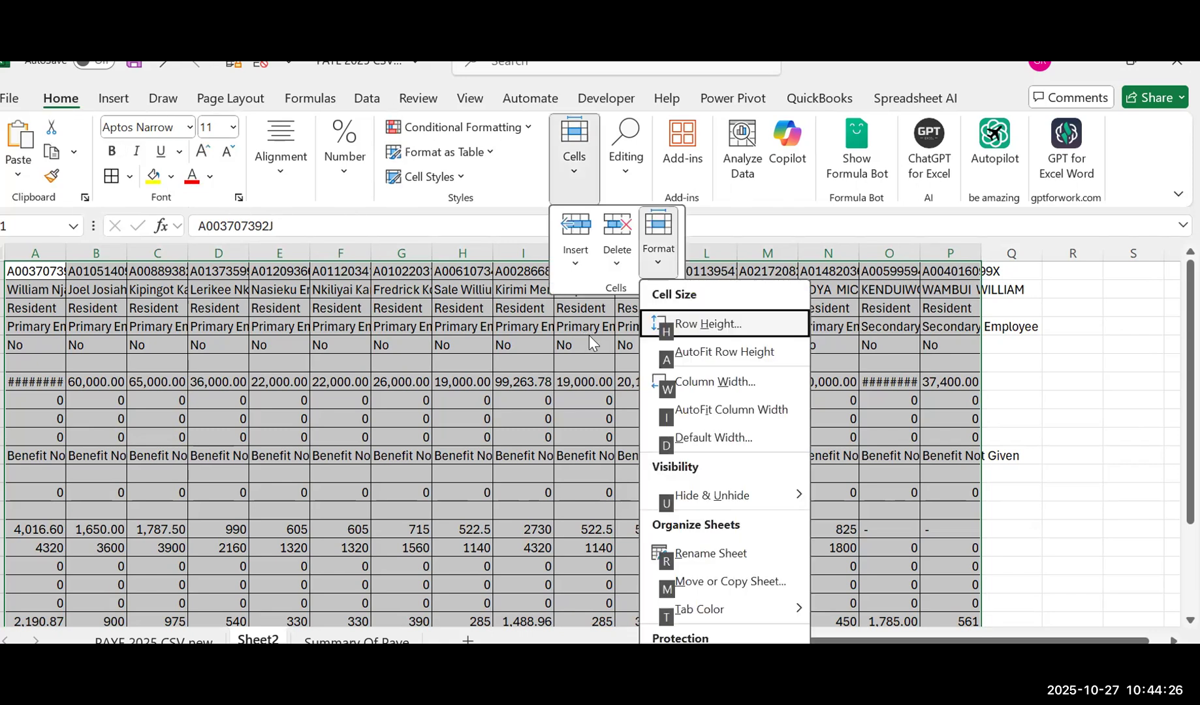
key("w")
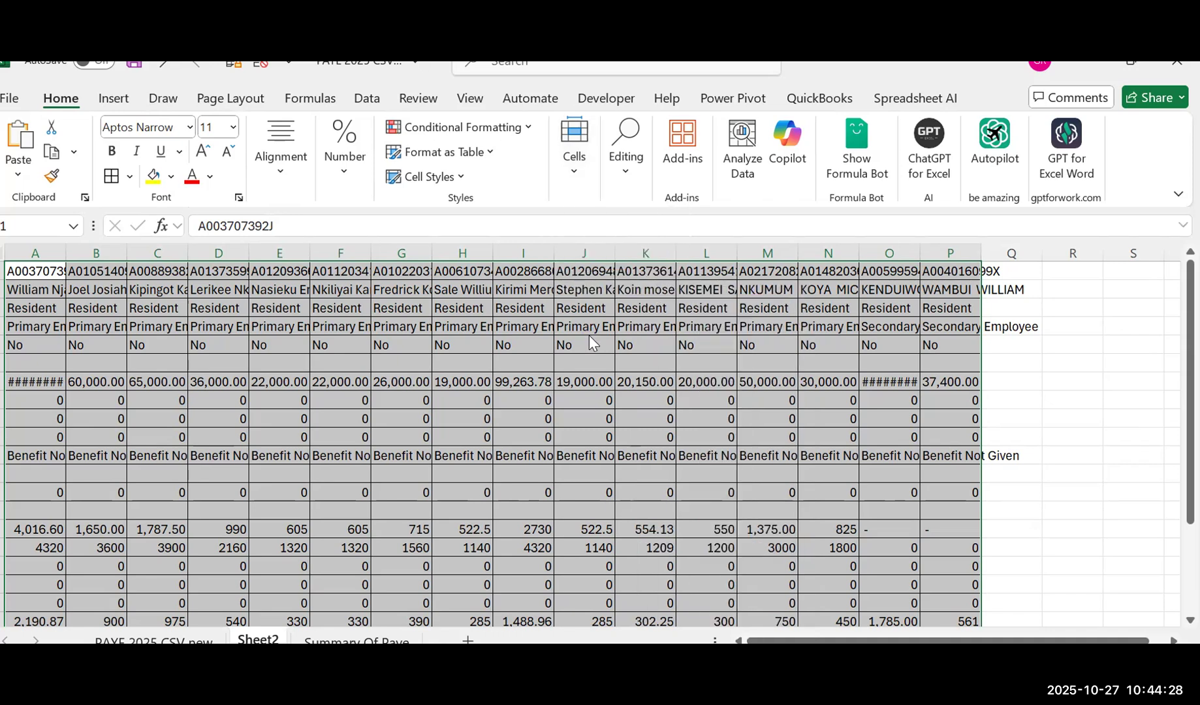
type("18")
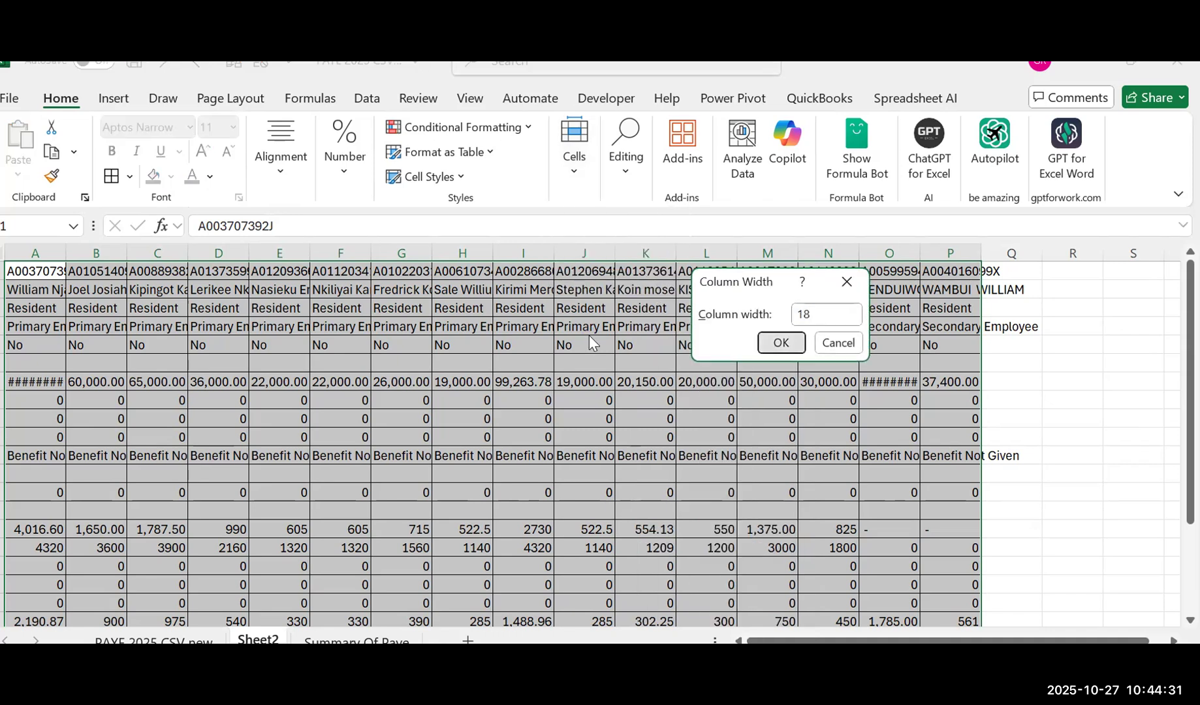
key("Return")
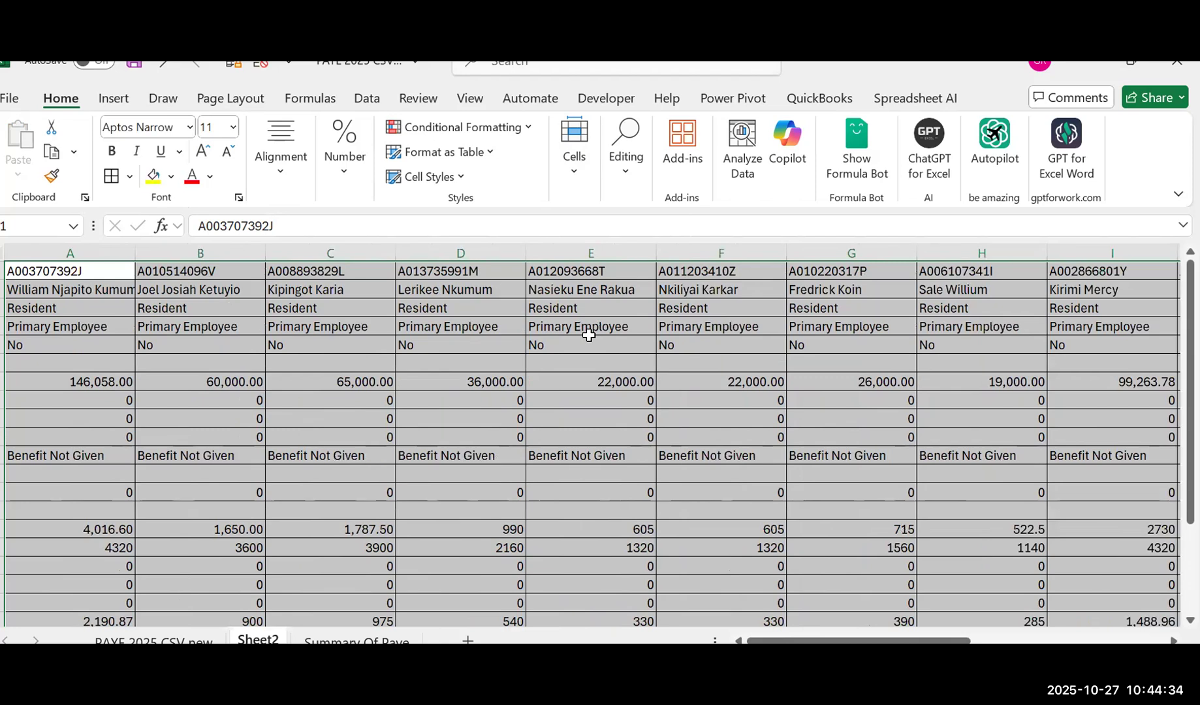
Step: Insert a blank column before column A in Sheet2 and widen column B to fit the full employee name
left_click(162, 271)
left_click(37, 270)
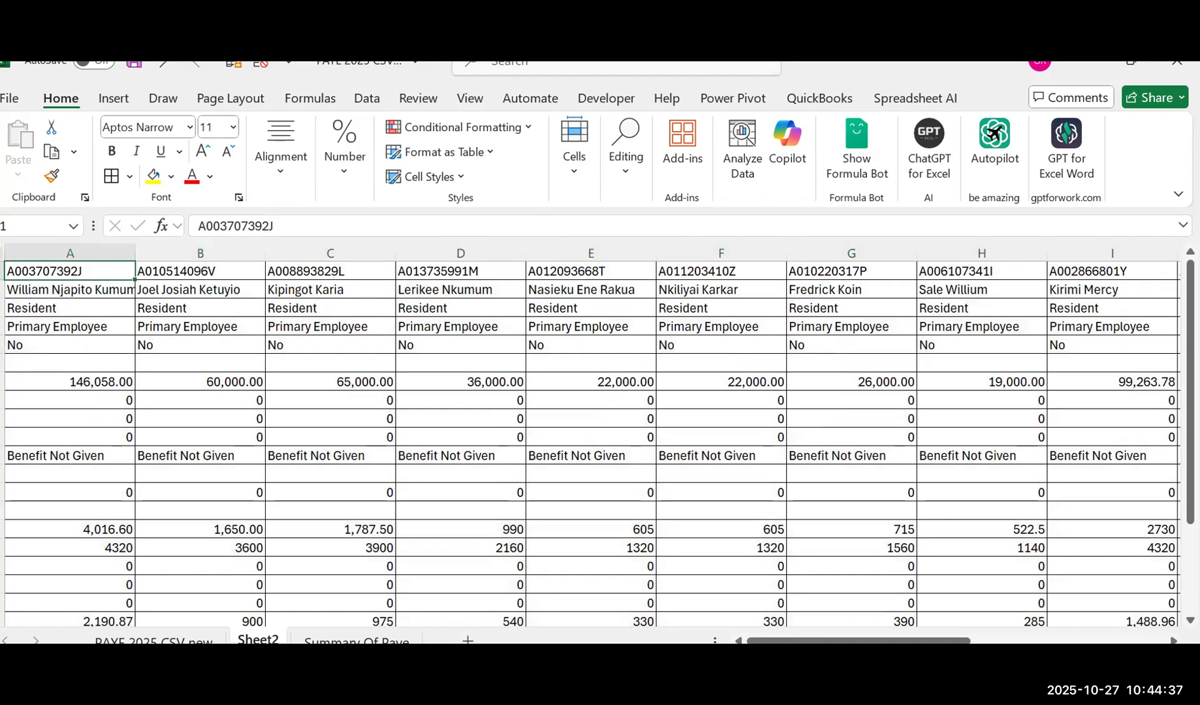
left_click(62, 255)
right_click(63, 257)
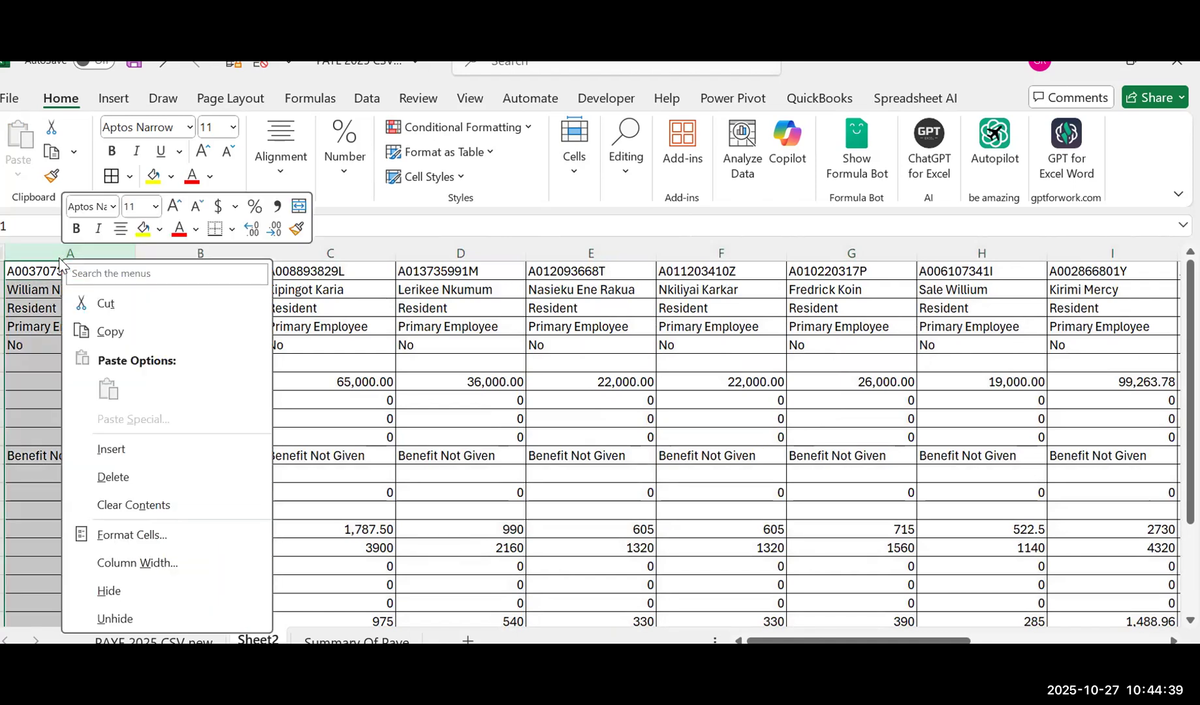
left_click(111, 462)
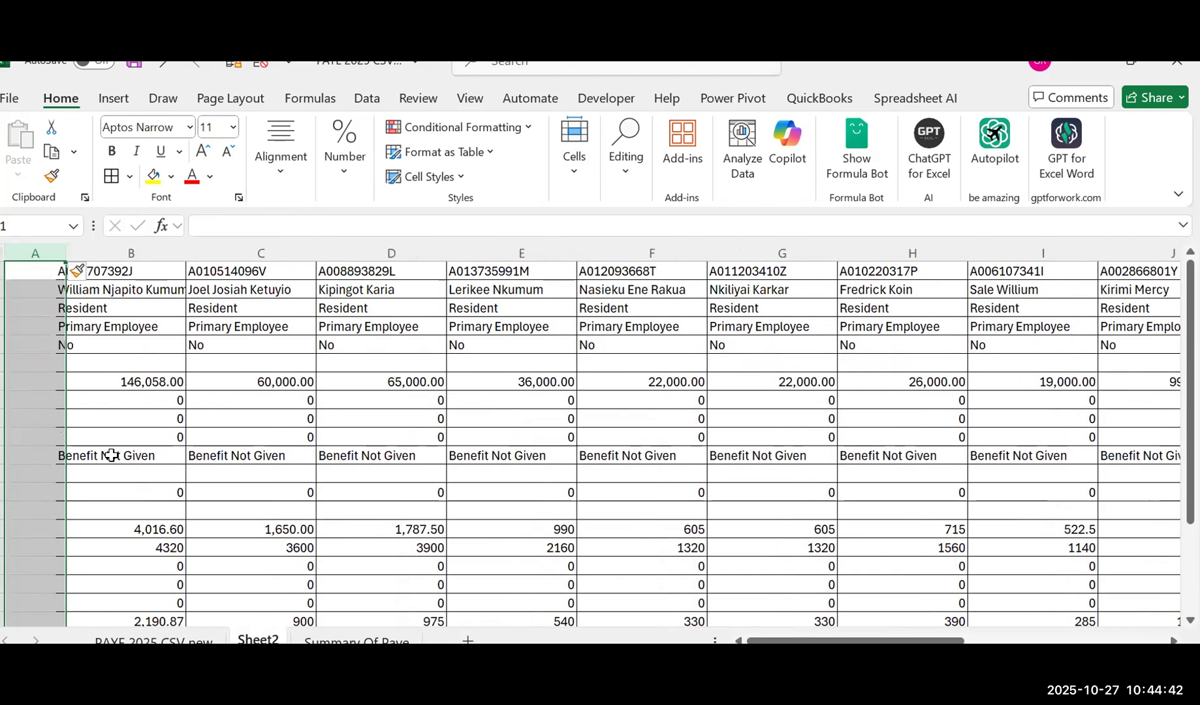
left_click(275, 432)
left_click_drag(197, 251, 255, 251)
Step: Examine the transposed rows in Sheet2, from the identifiers and names down to the PAYE amounts in row 25
left_click_drag(134, 271, 425, 262)
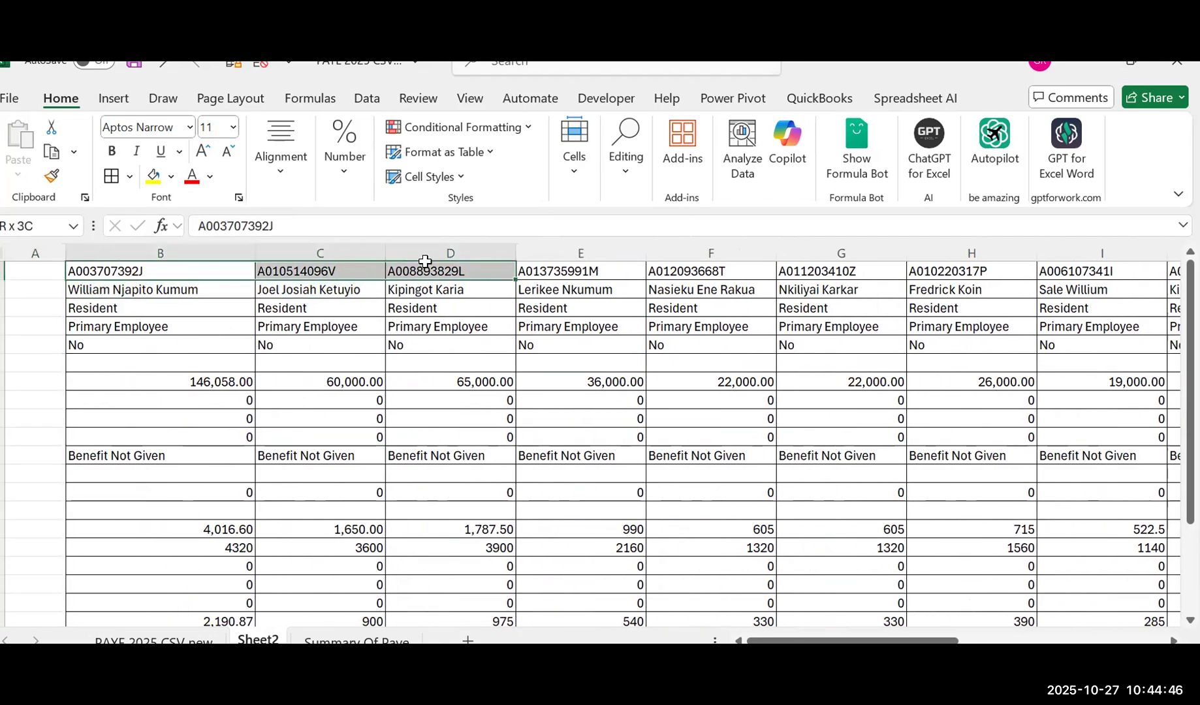
left_click(127, 287)
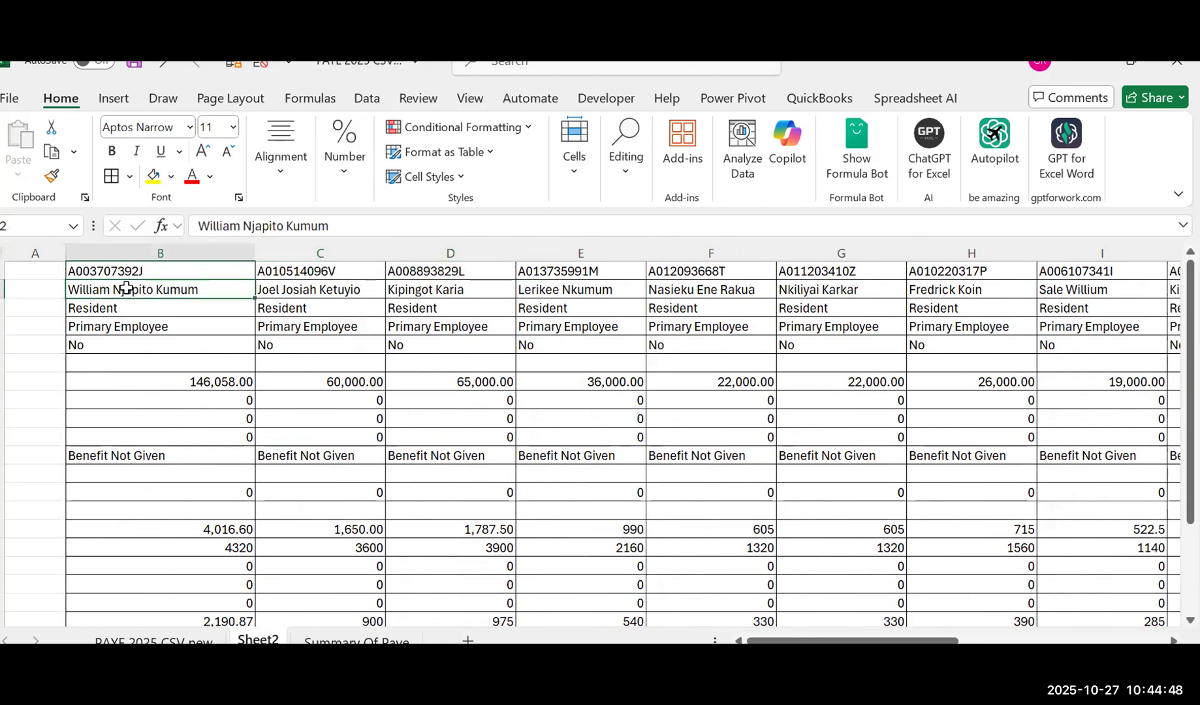
left_click(102, 308)
left_click(100, 328)
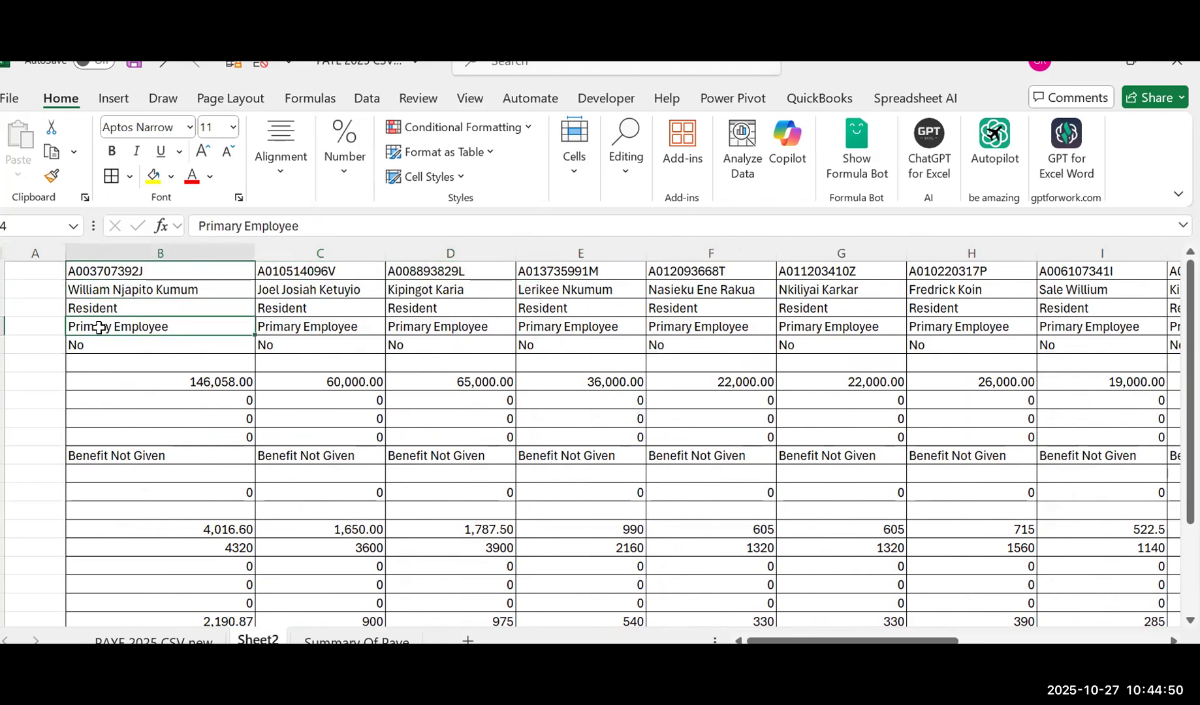
left_click(105, 346)
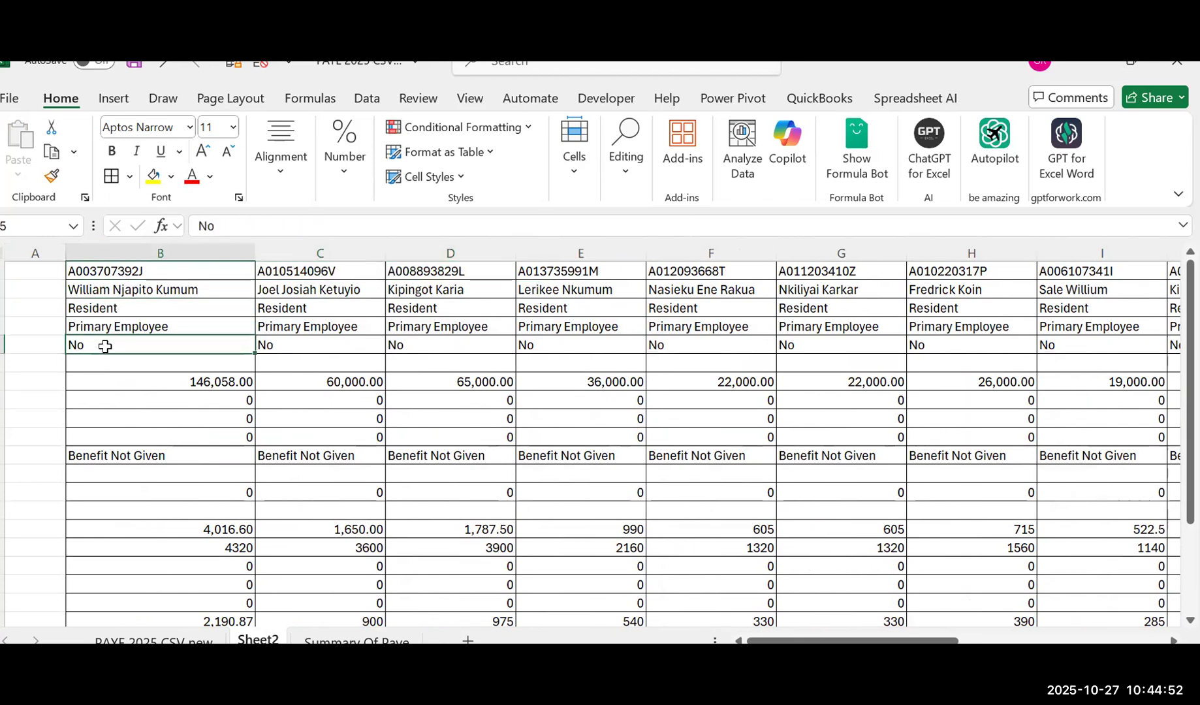
left_click(112, 379)
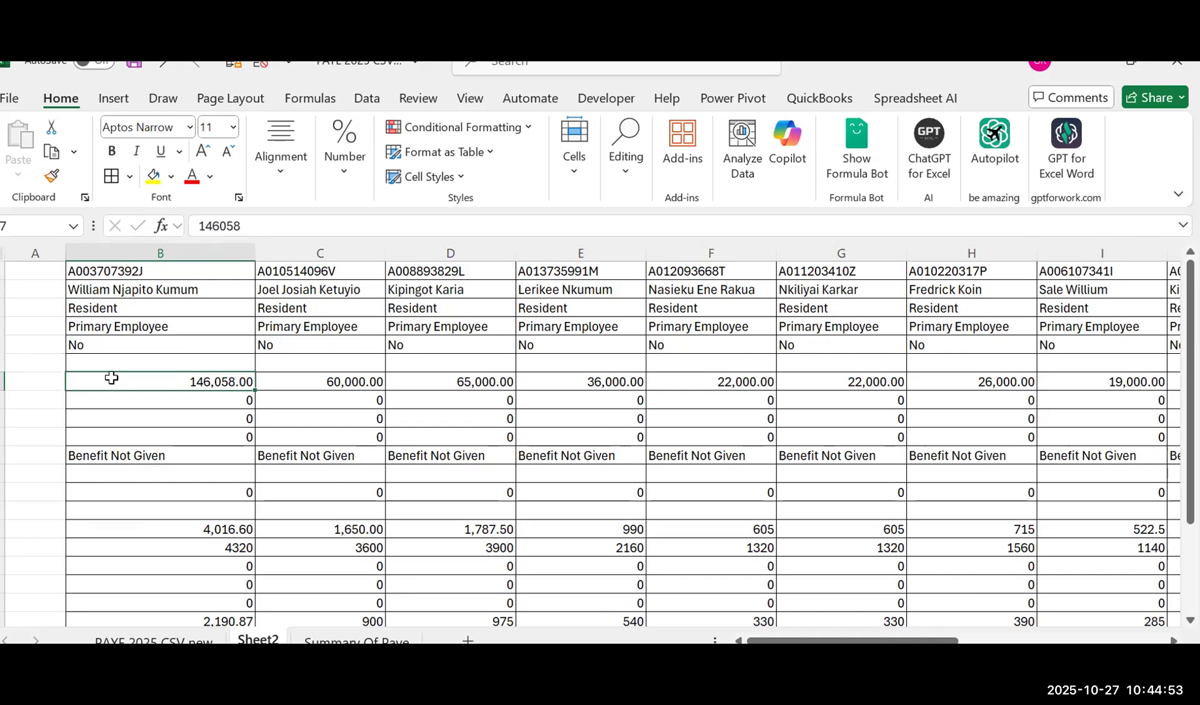
left_click(104, 448)
scroll(104, 448, "down", 3)
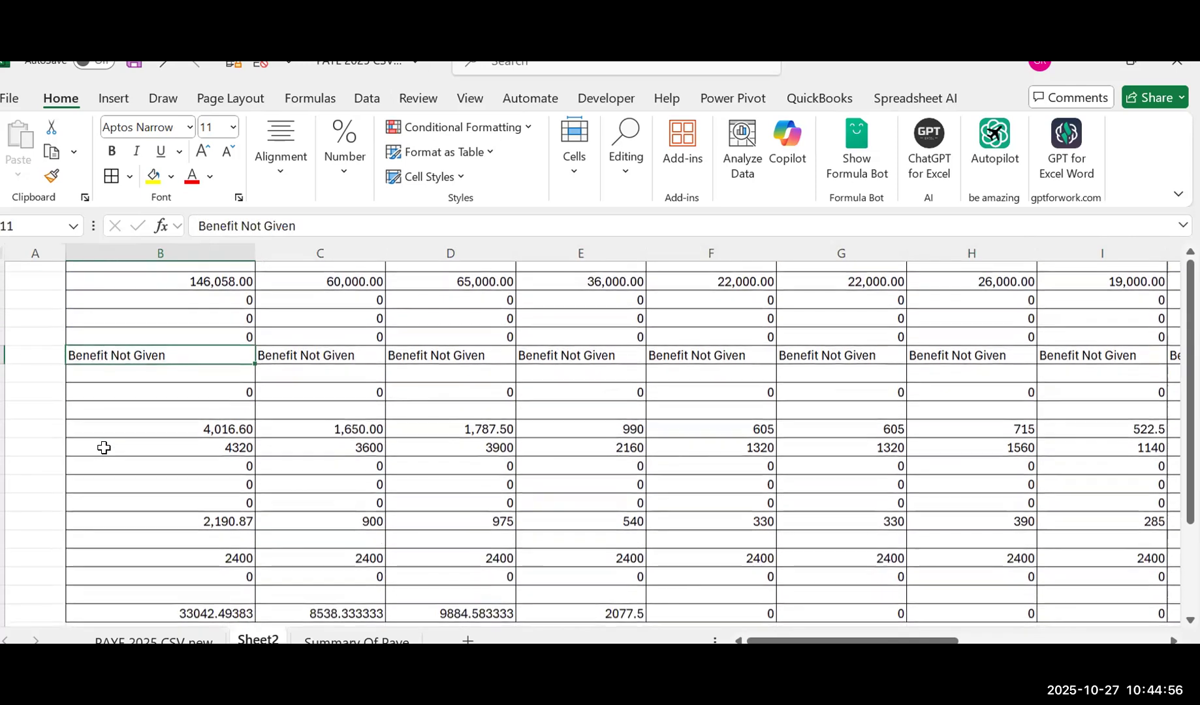
key("Down")
key("Down")
key("Down")
key("Down")
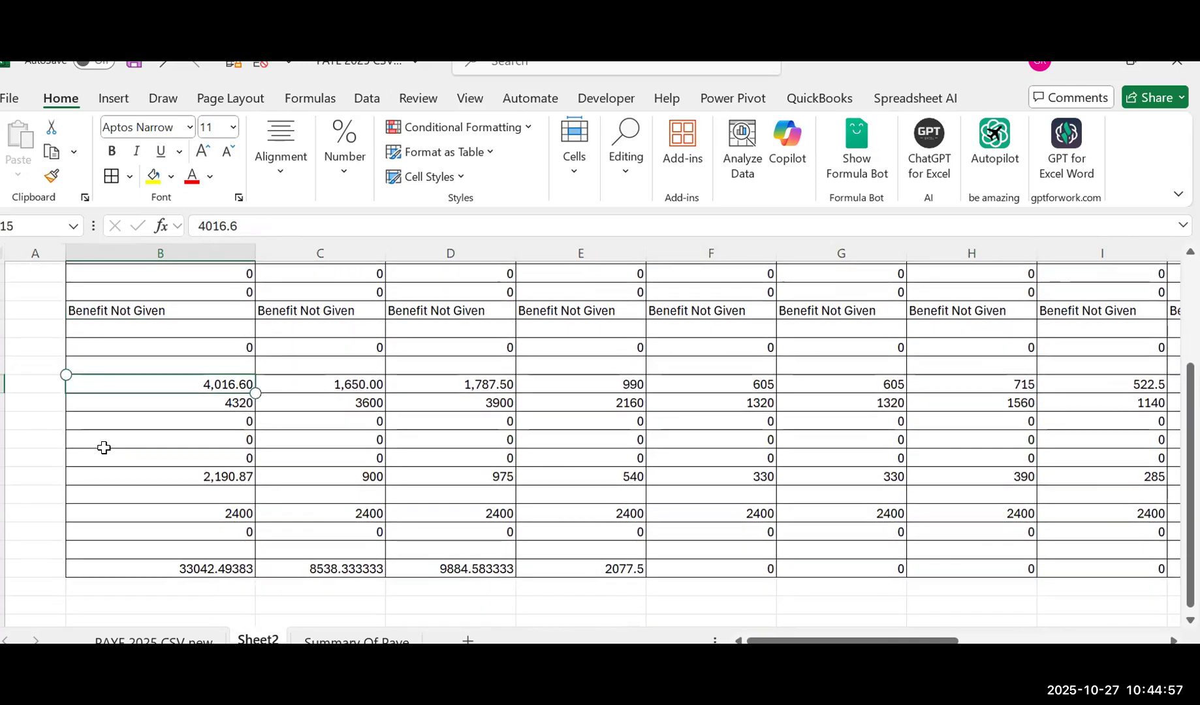
left_click(172, 568)
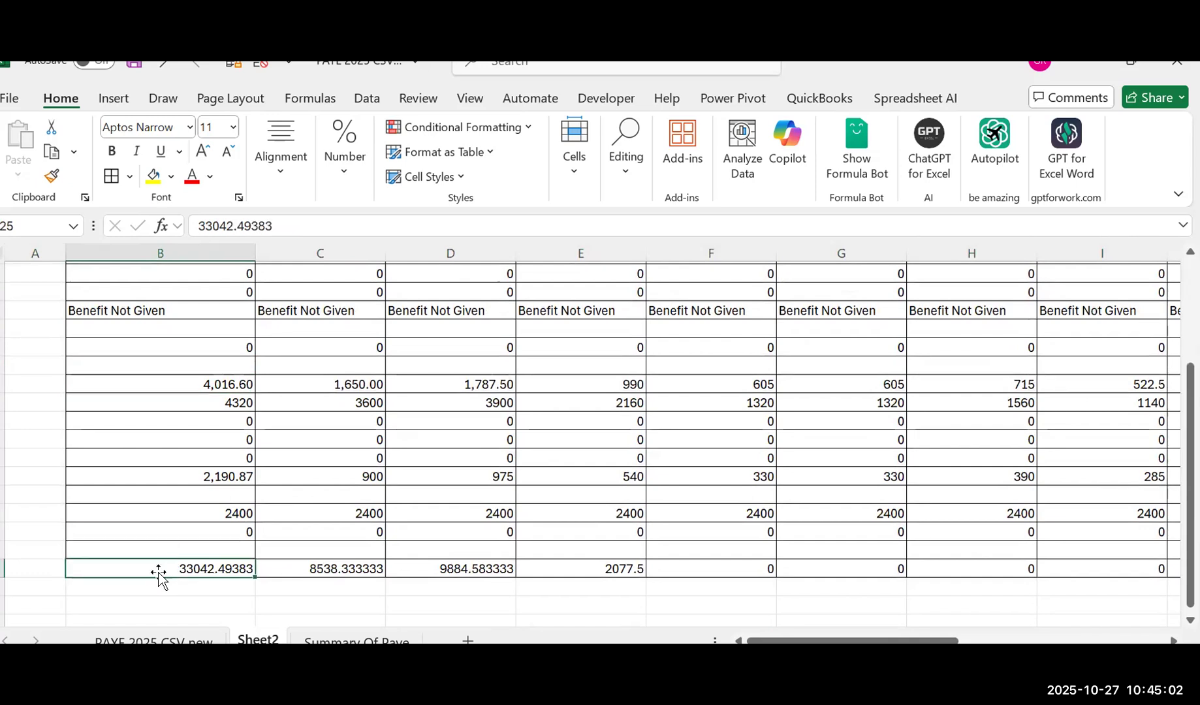
scroll(159, 573, "up", 4)
scroll(159, 573, "down", 1)
scroll(159, 573, "down", 3)
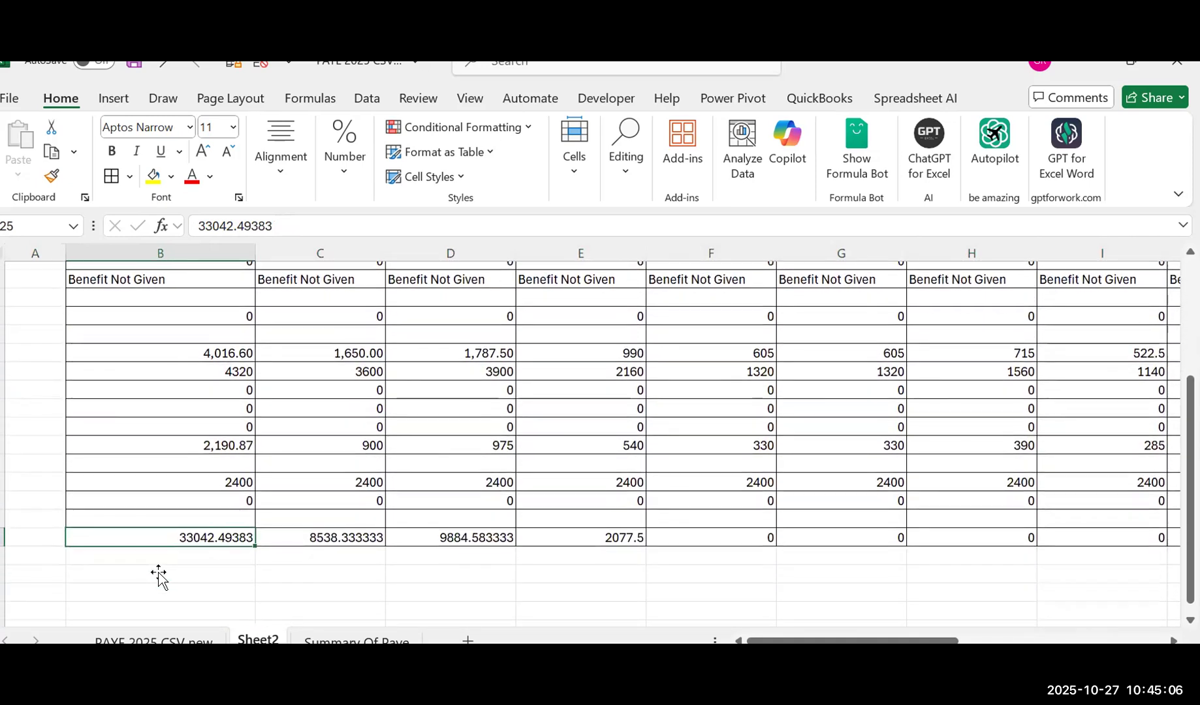
Step: Start an HLOOKUP formula in D3 of Summary Of Paye with A3 as the lookup value
left_click(367, 640)
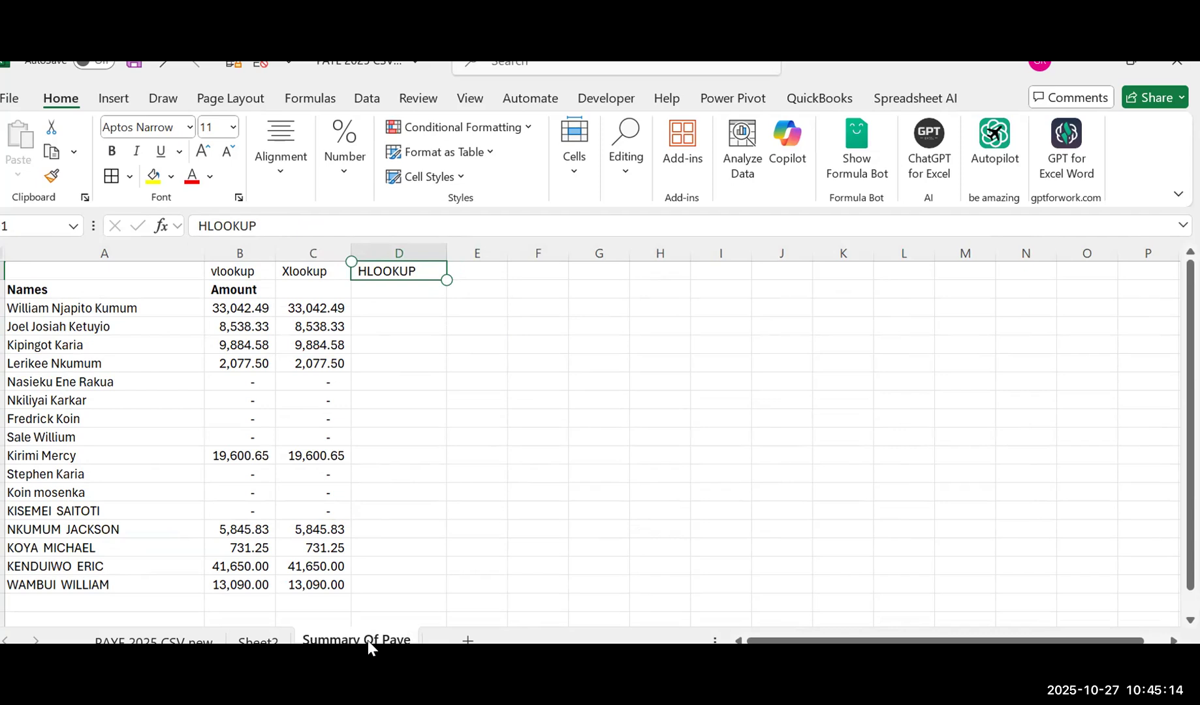
key("Down")
key("Down")
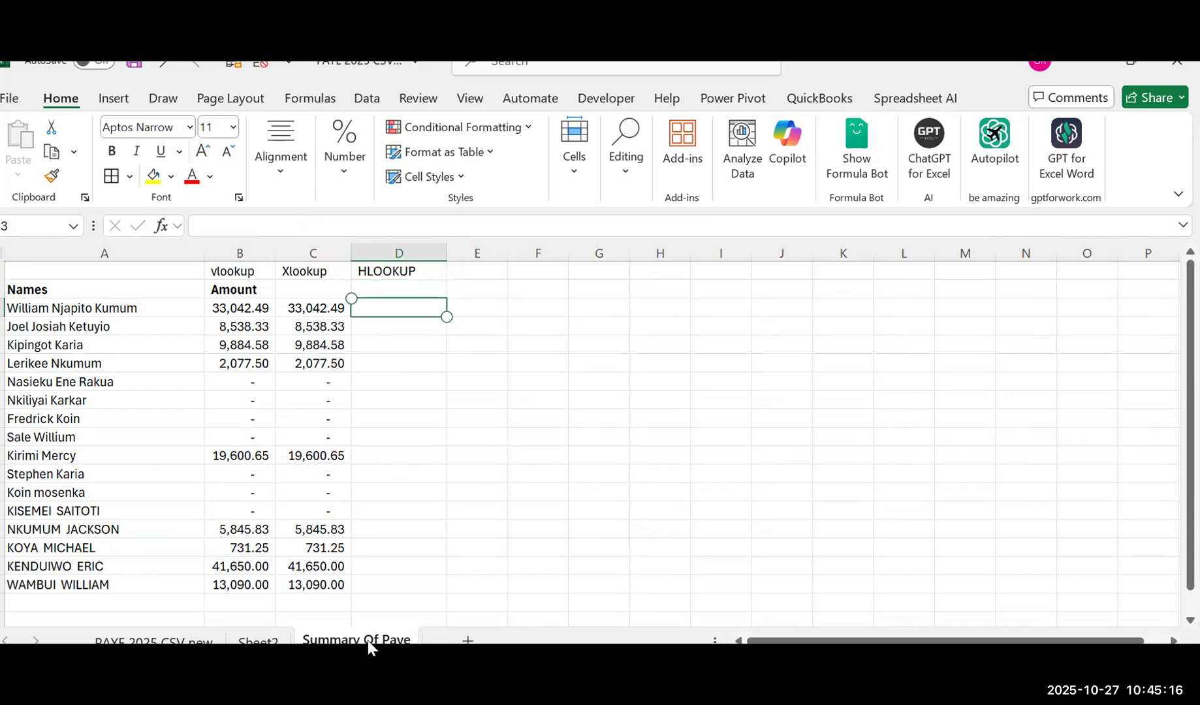
type("=LO")
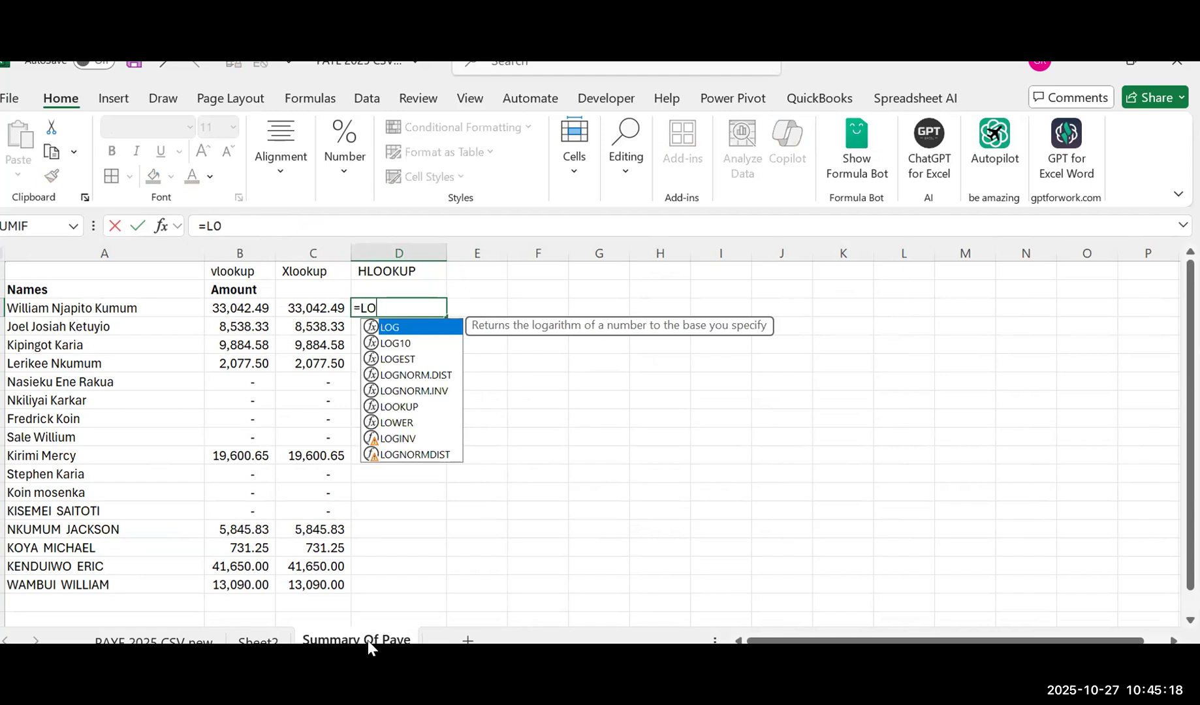
key("BackSpace")
key("BackSpace")
type("HL")
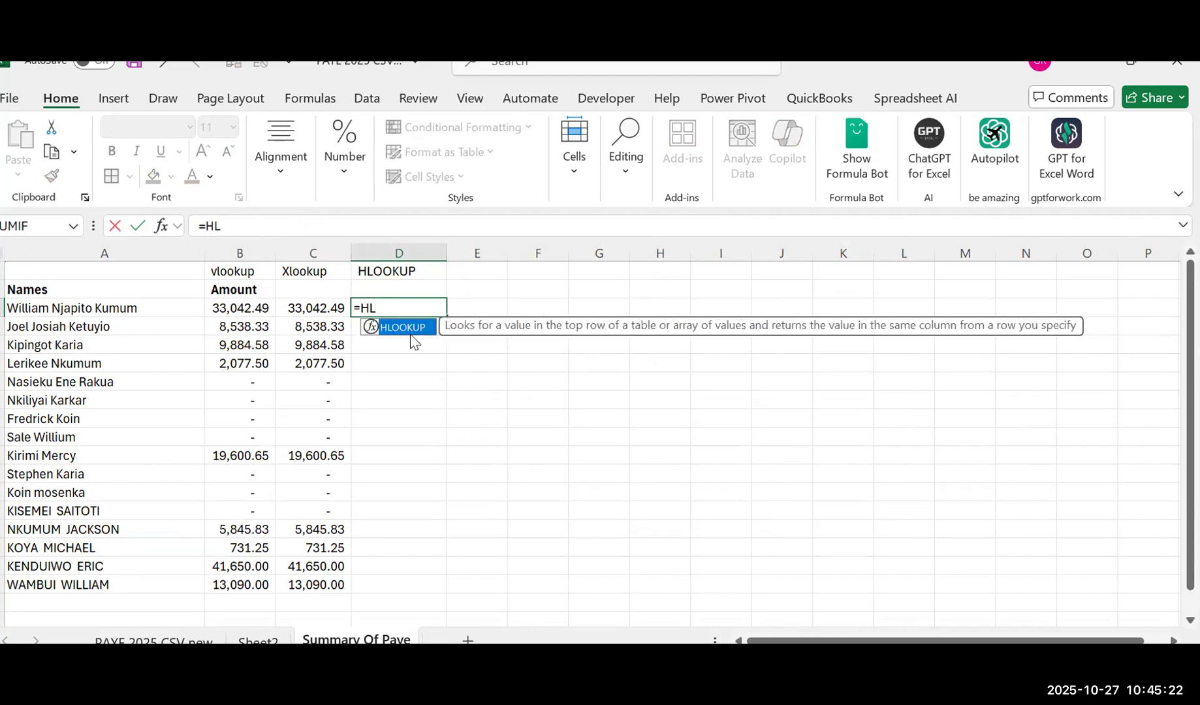
double_click(411, 333)
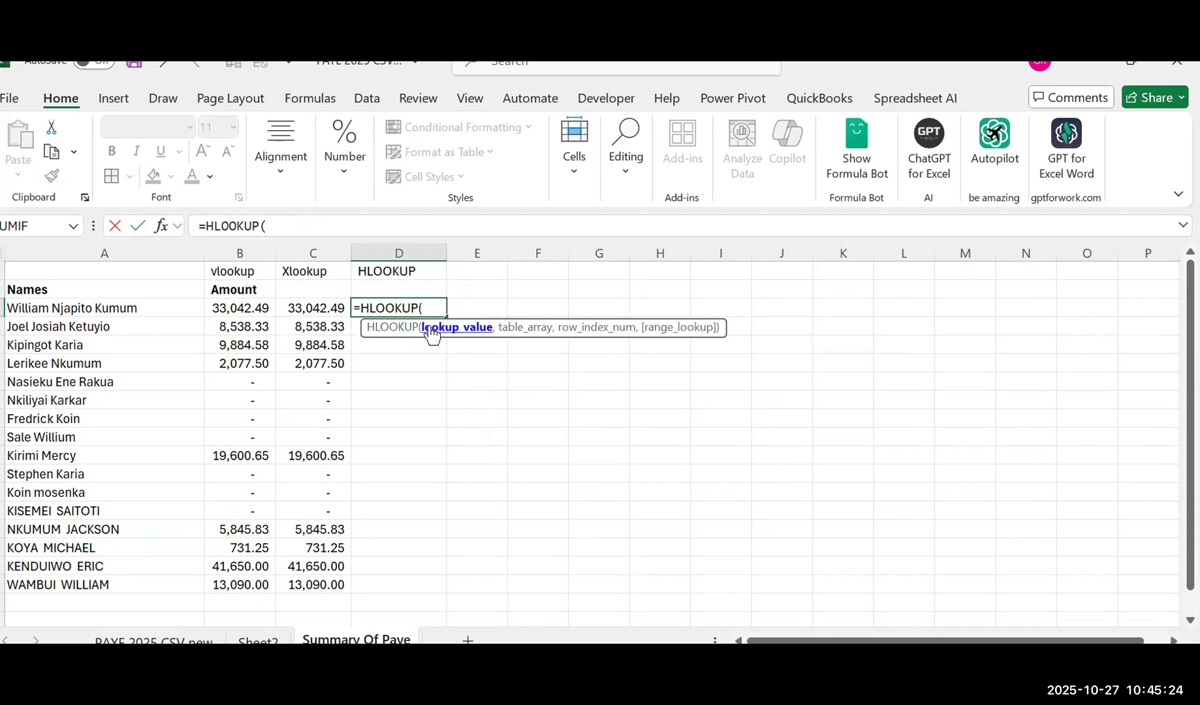
left_click(102, 306)
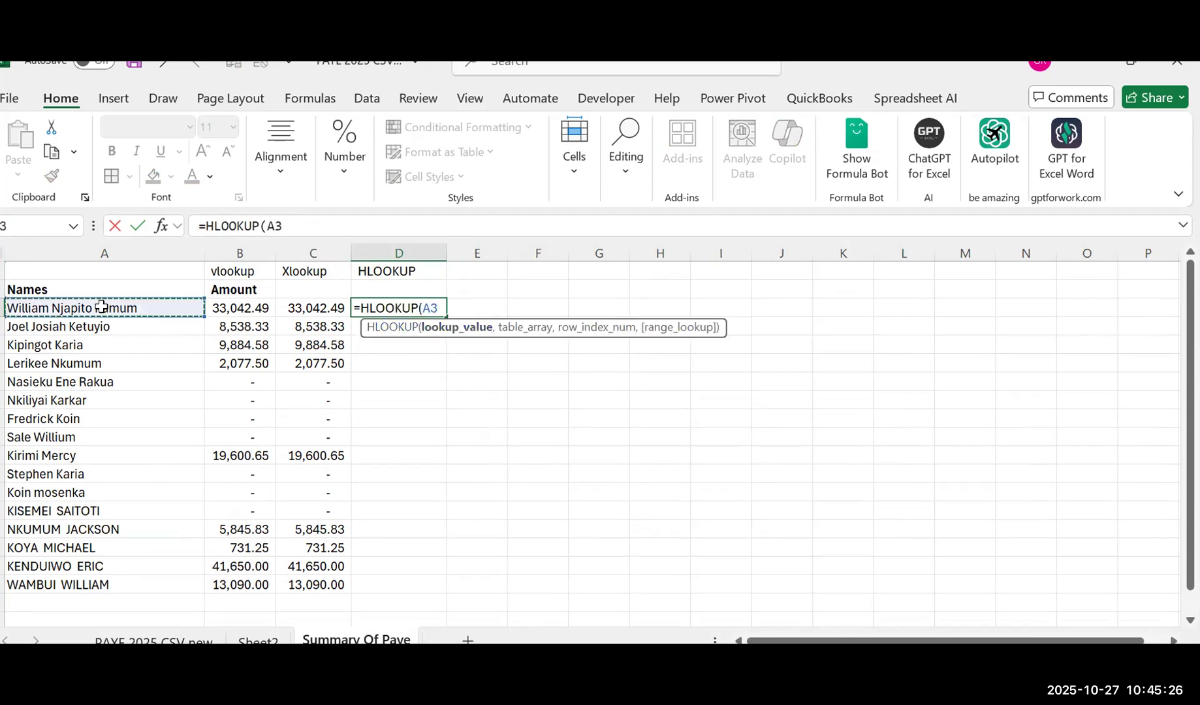
type(",")
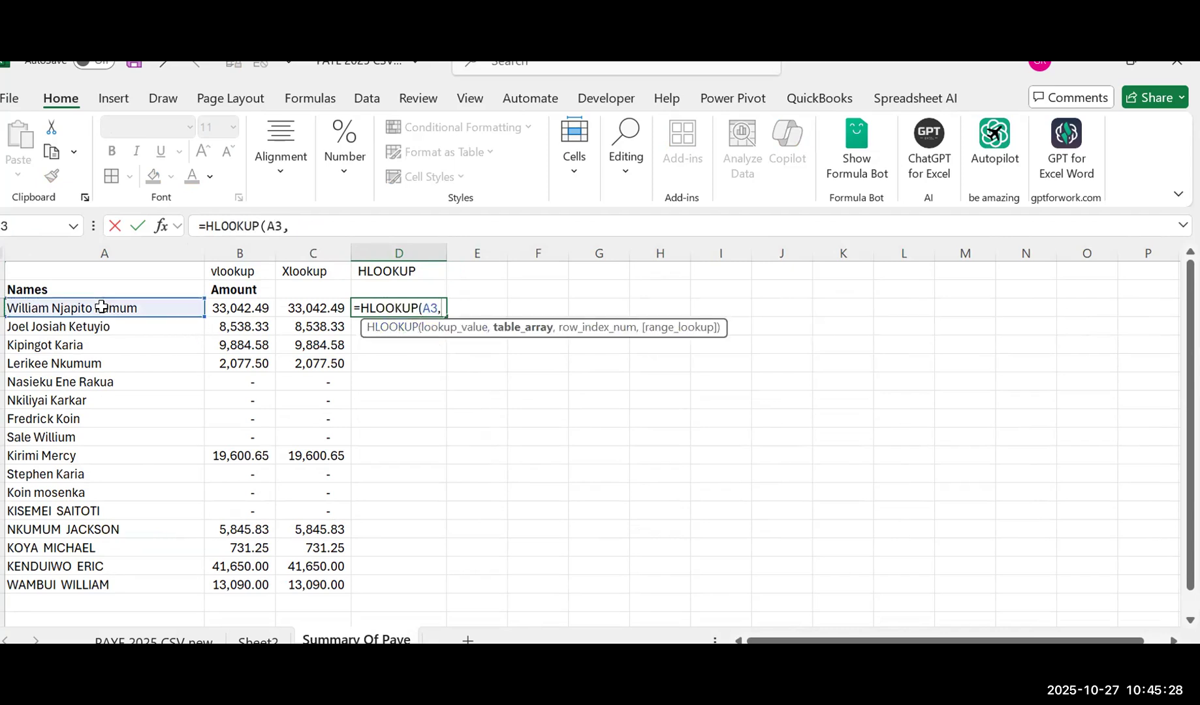
Step: Set the HLOOKUP formula's table array to Sheet2!B1:Q25
left_click(259, 640)
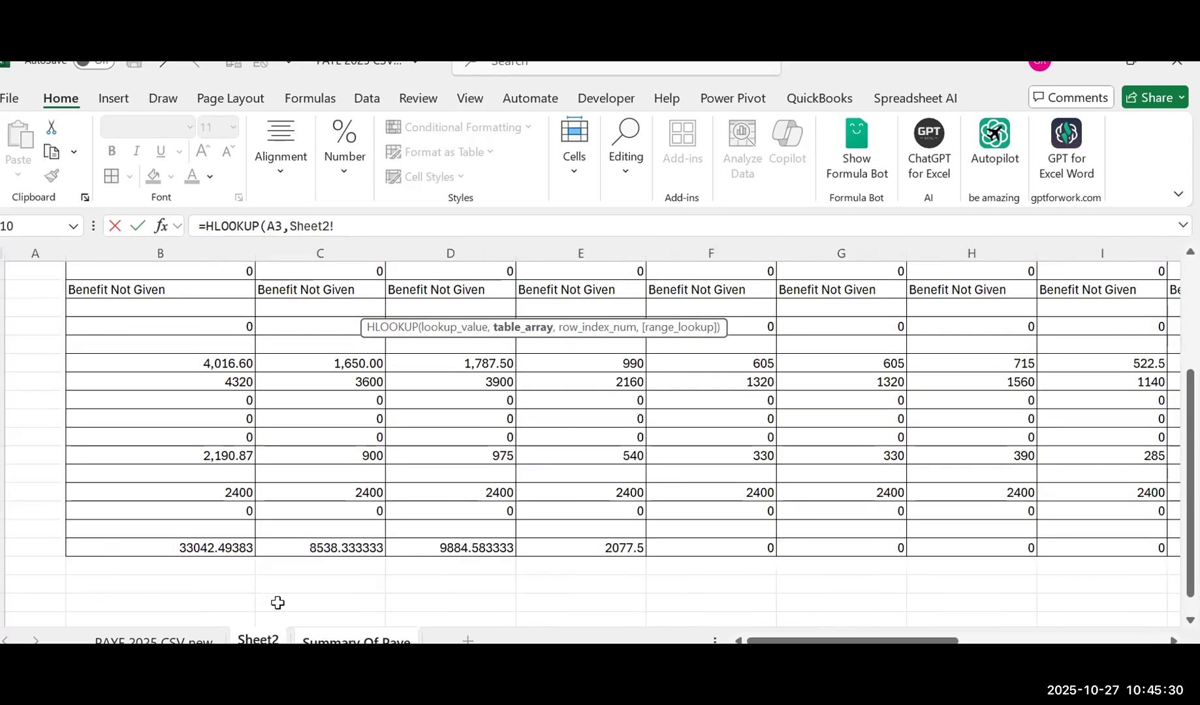
scroll(199, 359, "up", 3)
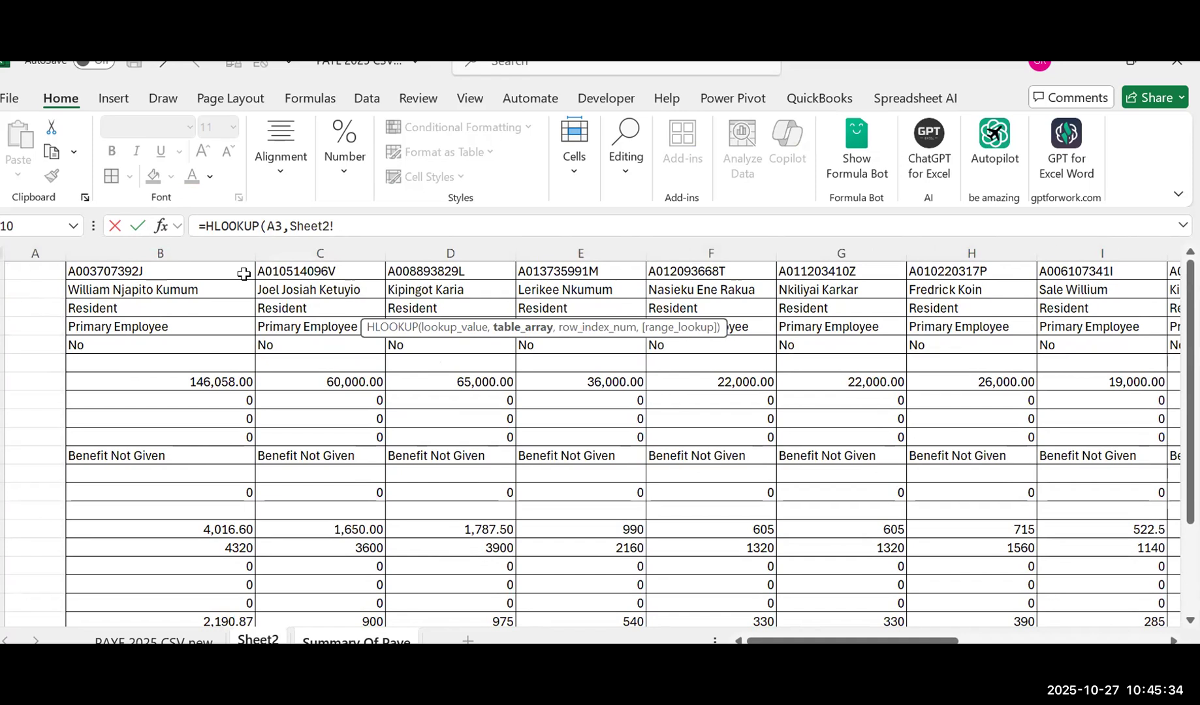
left_click_drag(180, 270, 1017, 536)
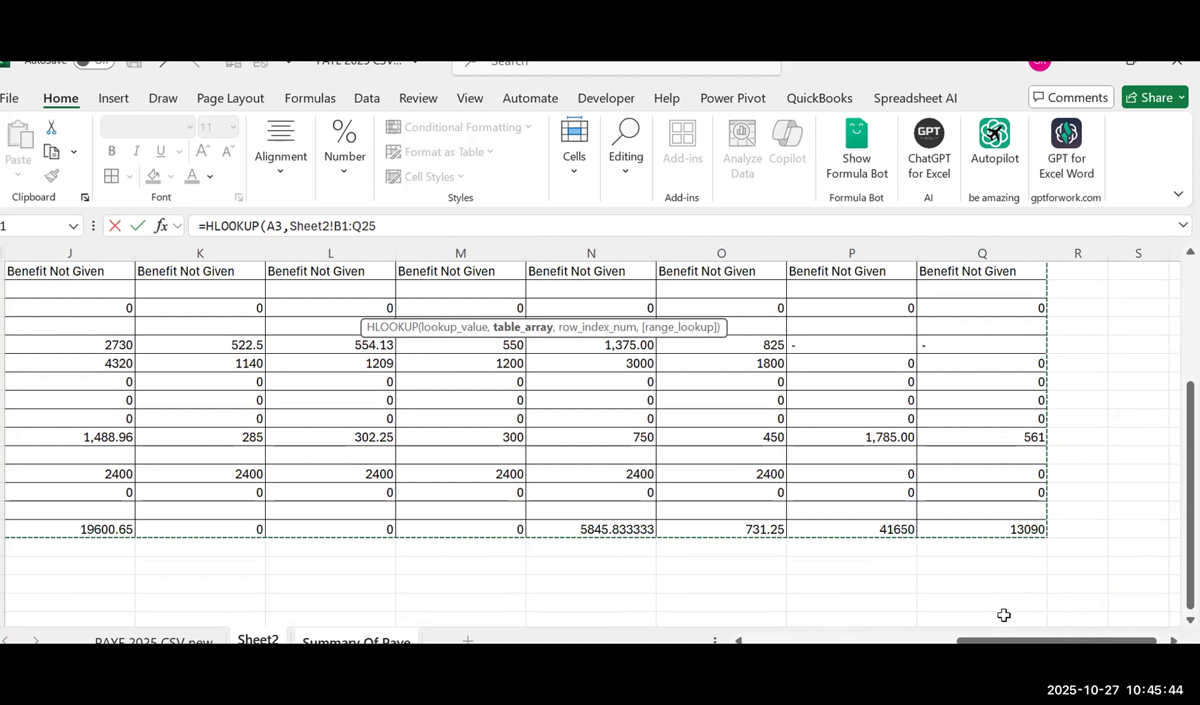
Step: Finish the HLOOKUP formula in D3 with row index 25 and FALSE for an exact match
left_click_drag(989, 640, 584, 601)
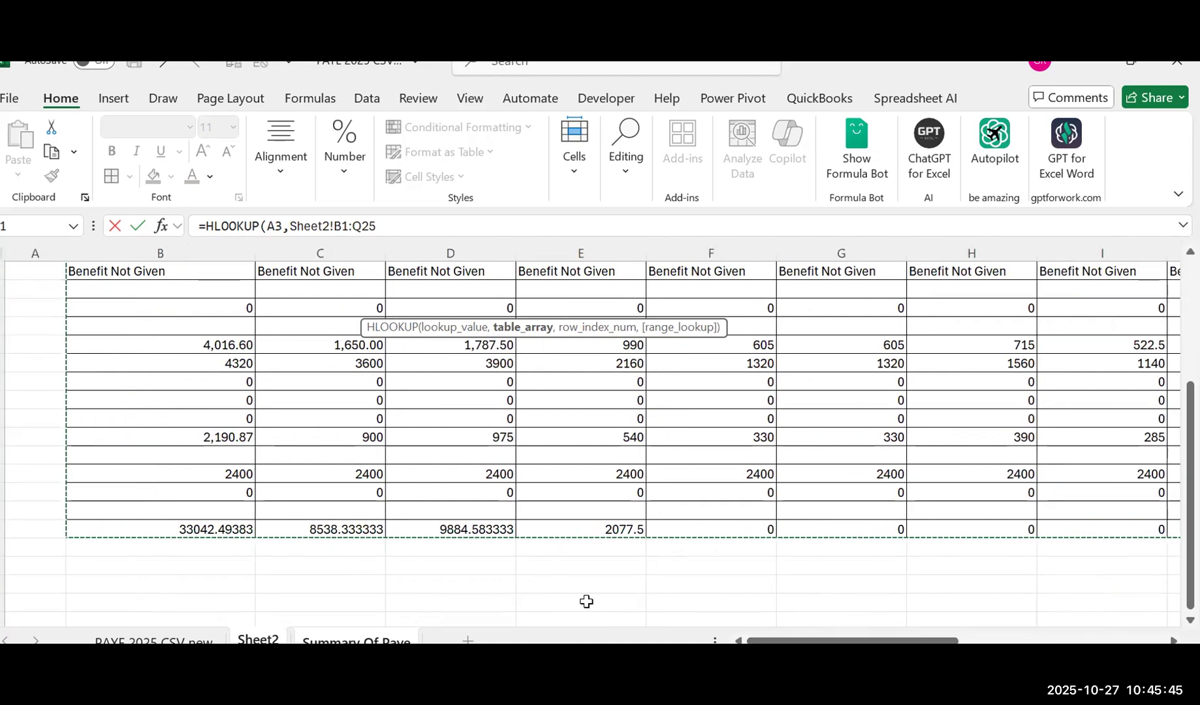
left_click(412, 227)
type(",")
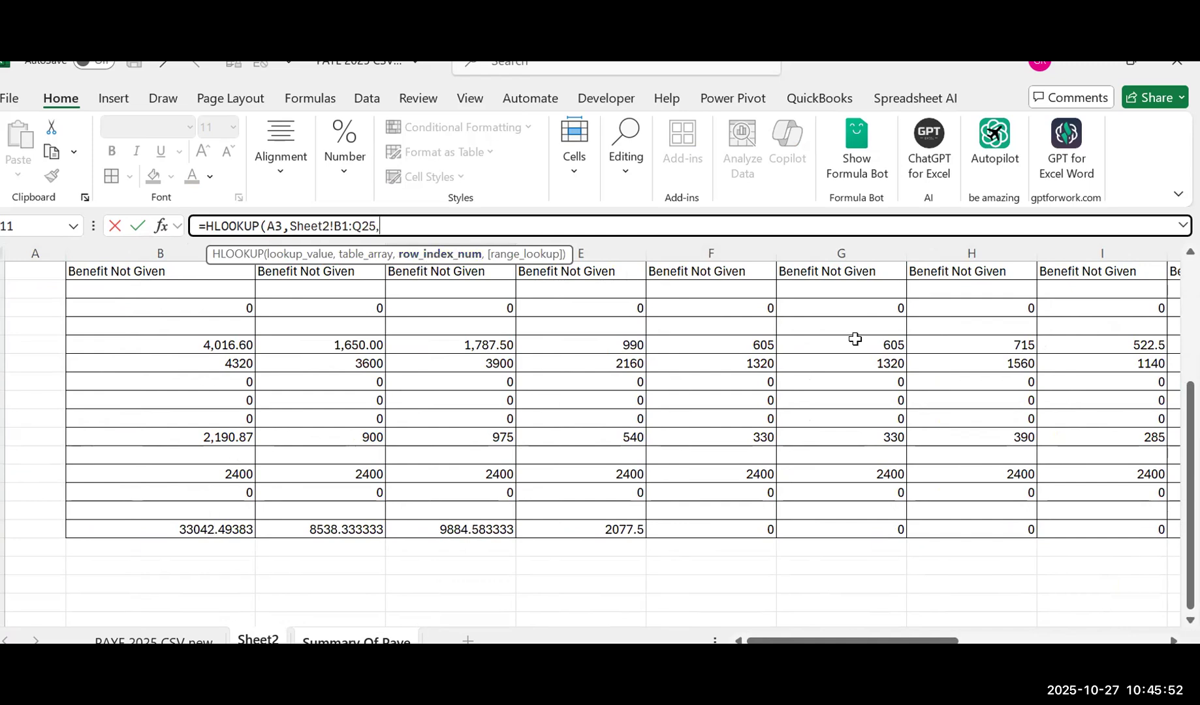
scroll(1110, 271, "up", 3)
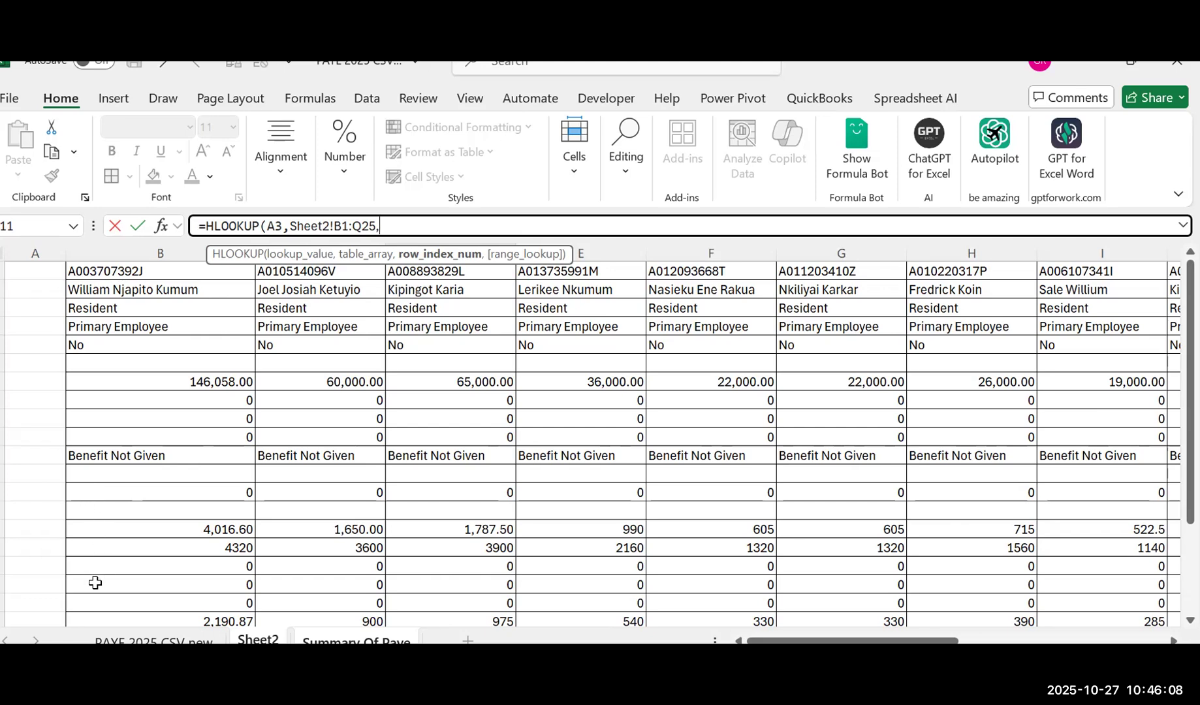
scroll(94, 601, "down", 2)
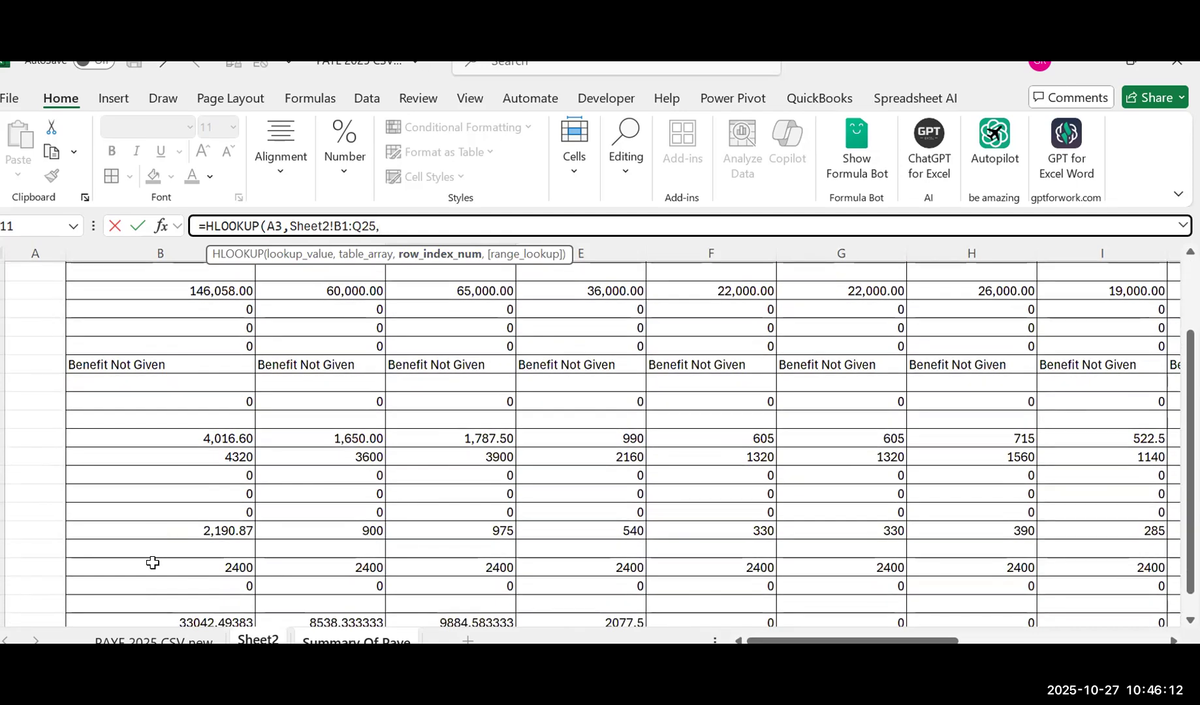
scroll(157, 587, "down", 2)
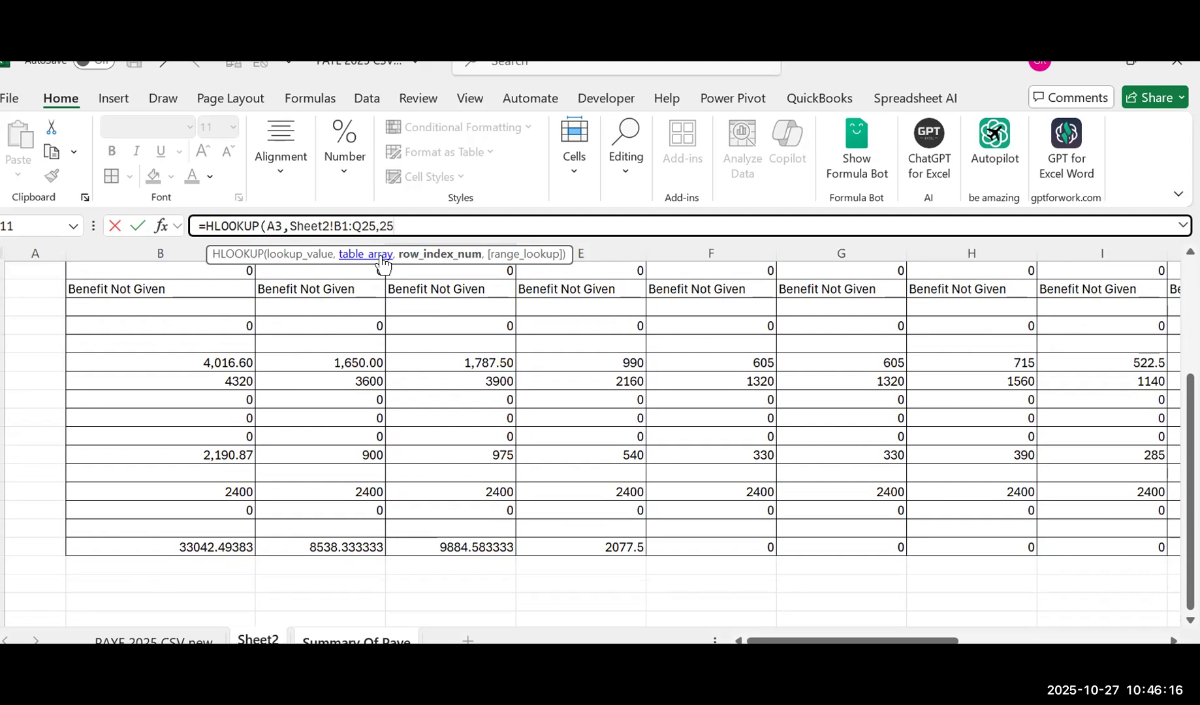
type(",")
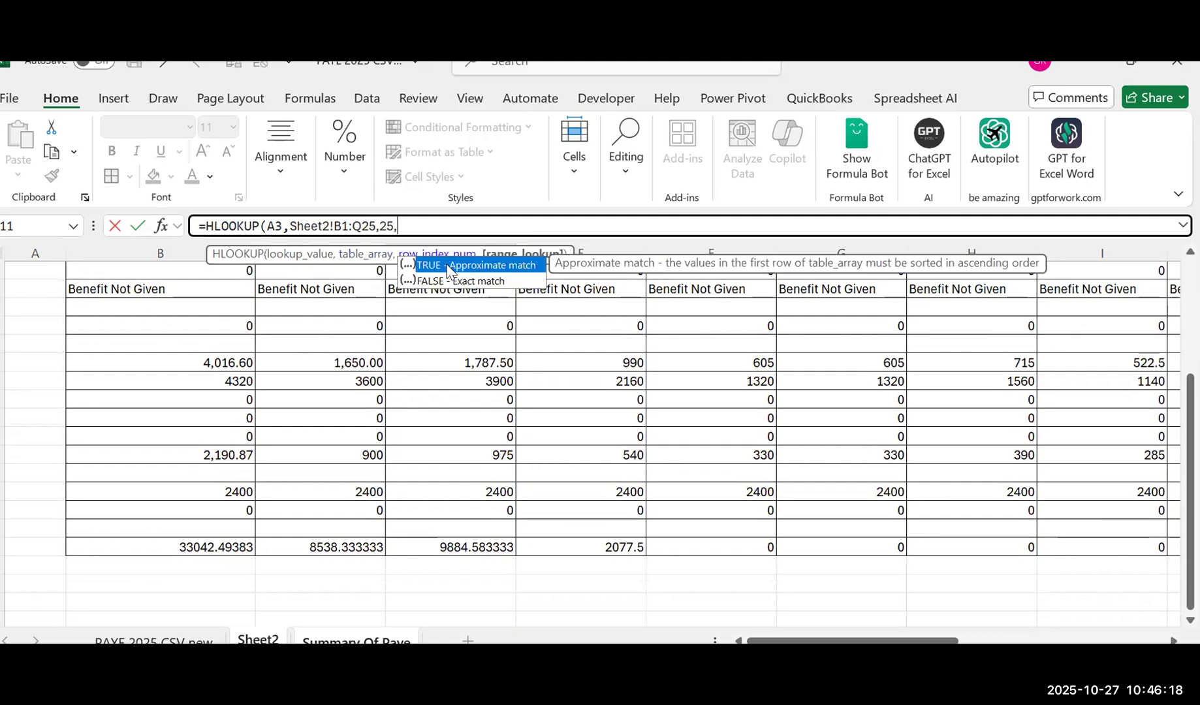
double_click(436, 282)
key("Return")
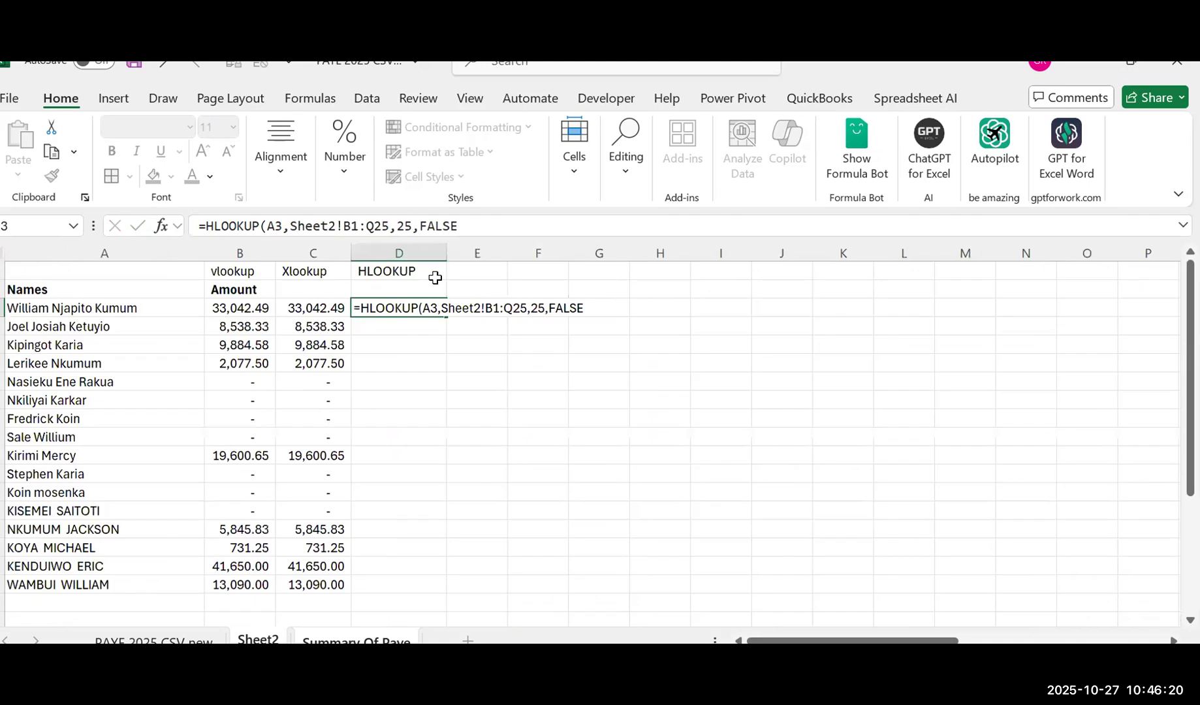
Step: Check the HLOOKUP formula in D3 against the top rows of its source range on Sheet2, starting at B1
left_click(392, 308)
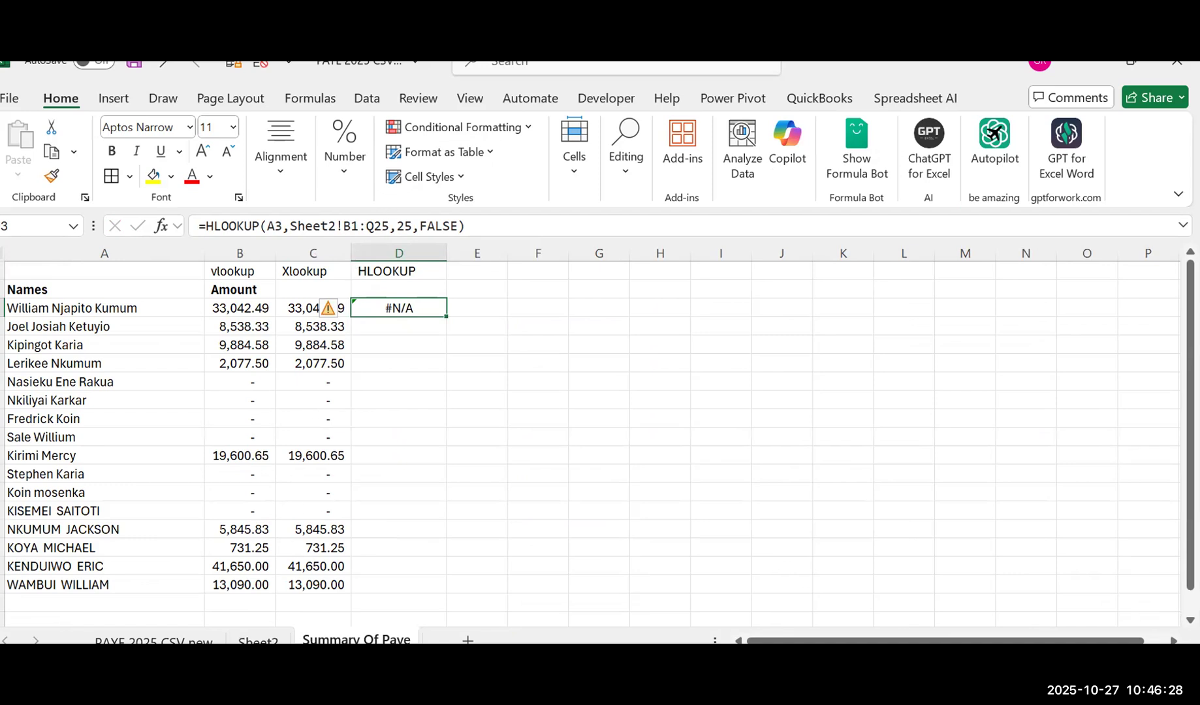
left_click(268, 642)
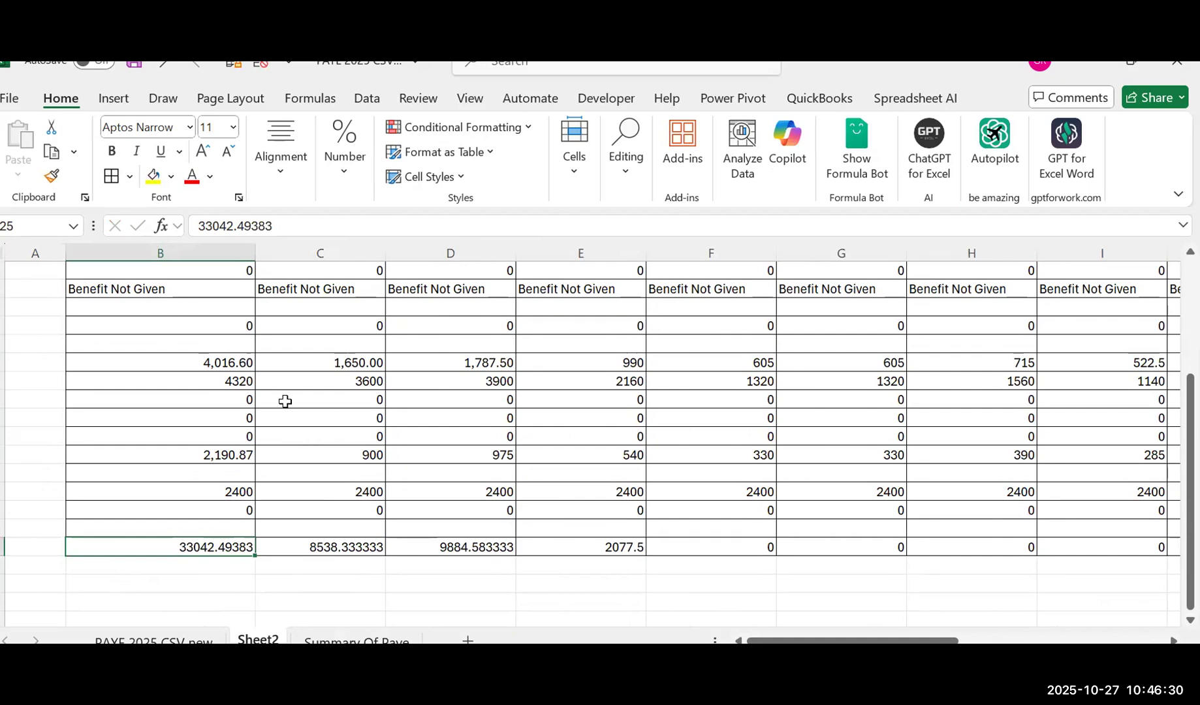
scroll(285, 402, "up", 3)
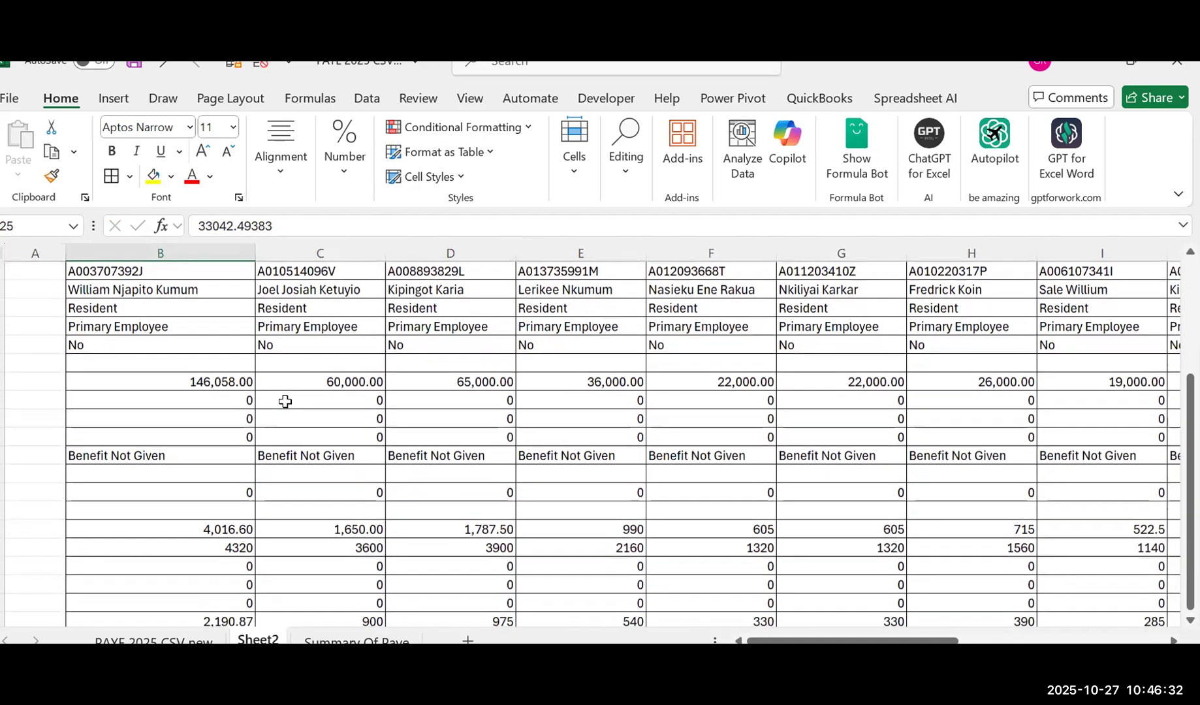
left_click(129, 304)
left_click(128, 272)
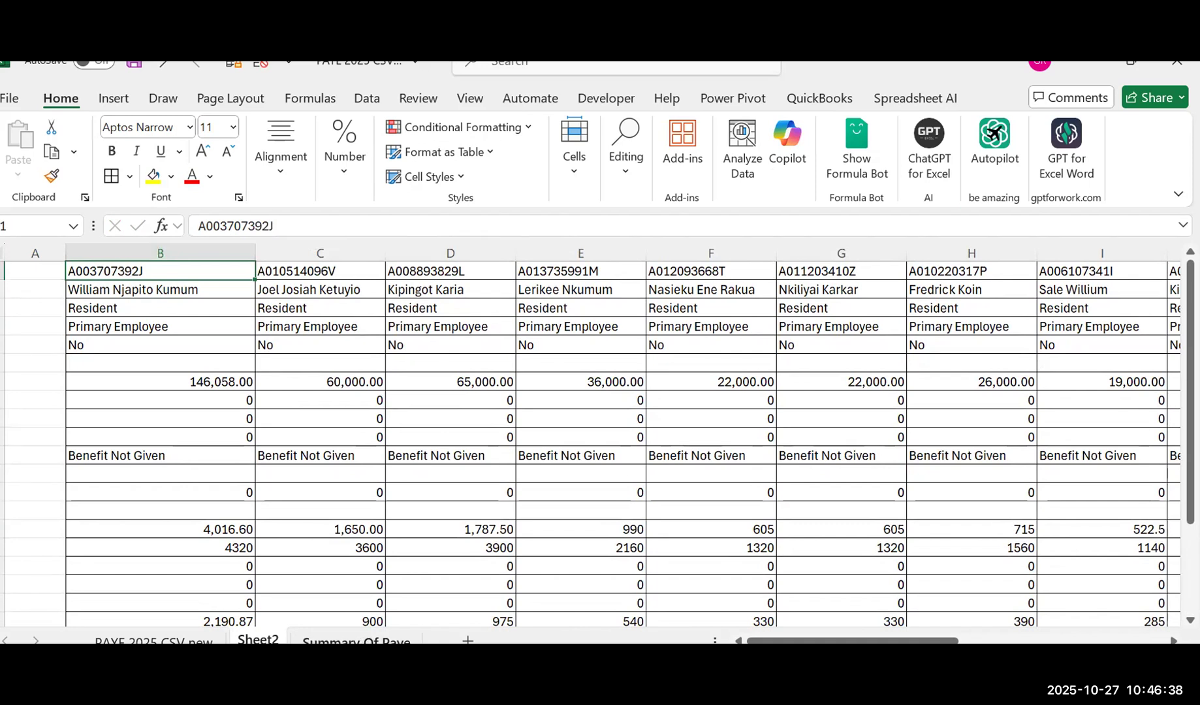
Step: Replace the table array in D3's HLOOKUP formula with Sheet2!B2:Q25 and re-enter 25 as the row index
left_click(357, 640)
left_click(414, 227)
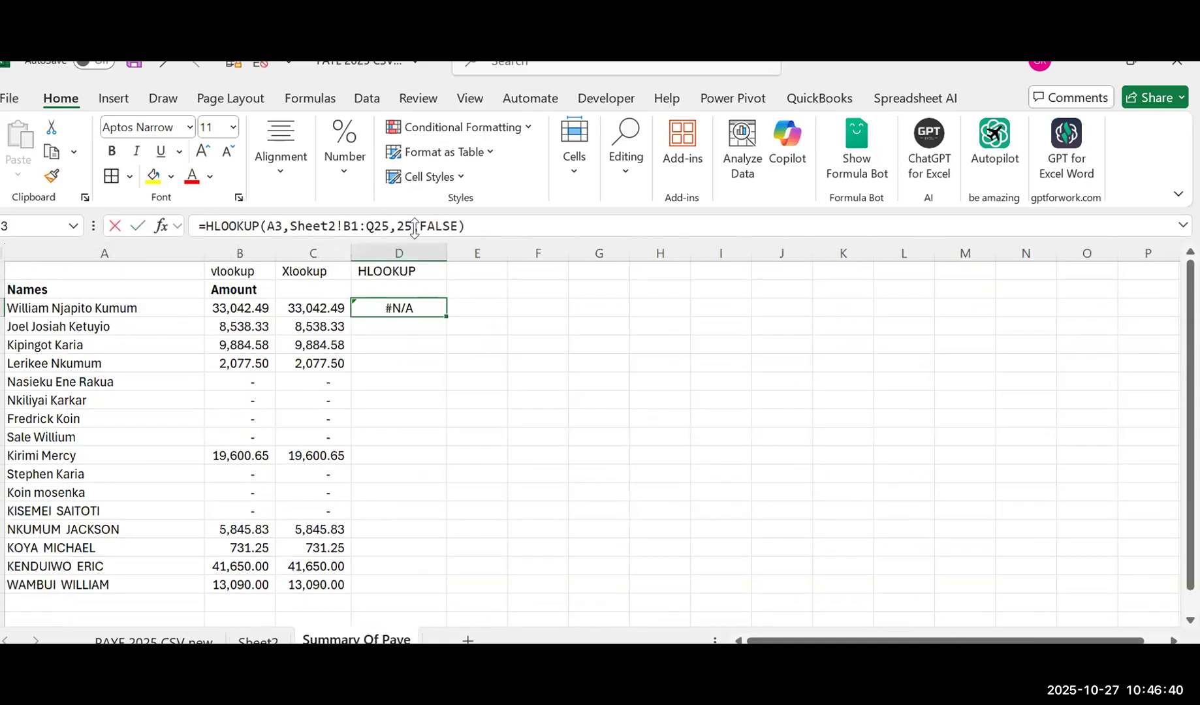
key("BackSpace")
key("BackSpace")
key("BackSpace")
key("BackSpace")
key("BackSpace")
key("BackSpace")
key("BackSpace")
key("BackSpace")
key("BackSpace")
key("BackSpace")
key("BackSpace")
key("BackSpace")
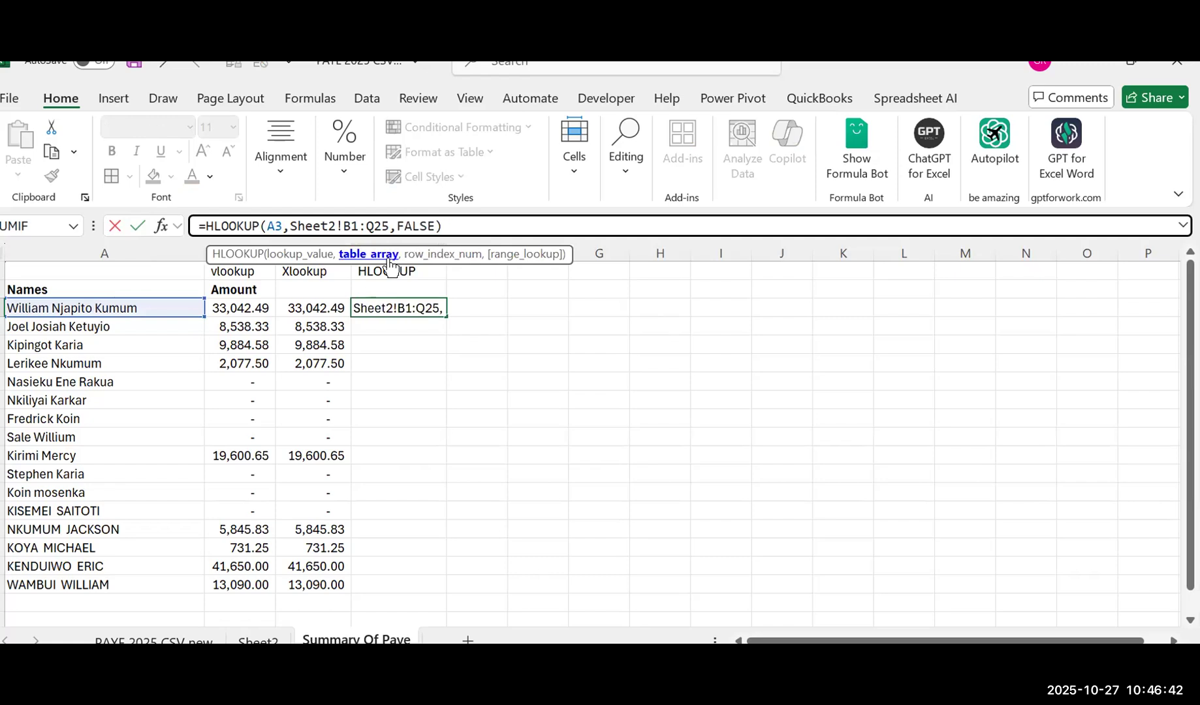
key("BackSpace")
key("BackSpace")
key("BackSpace")
key("BackSpace")
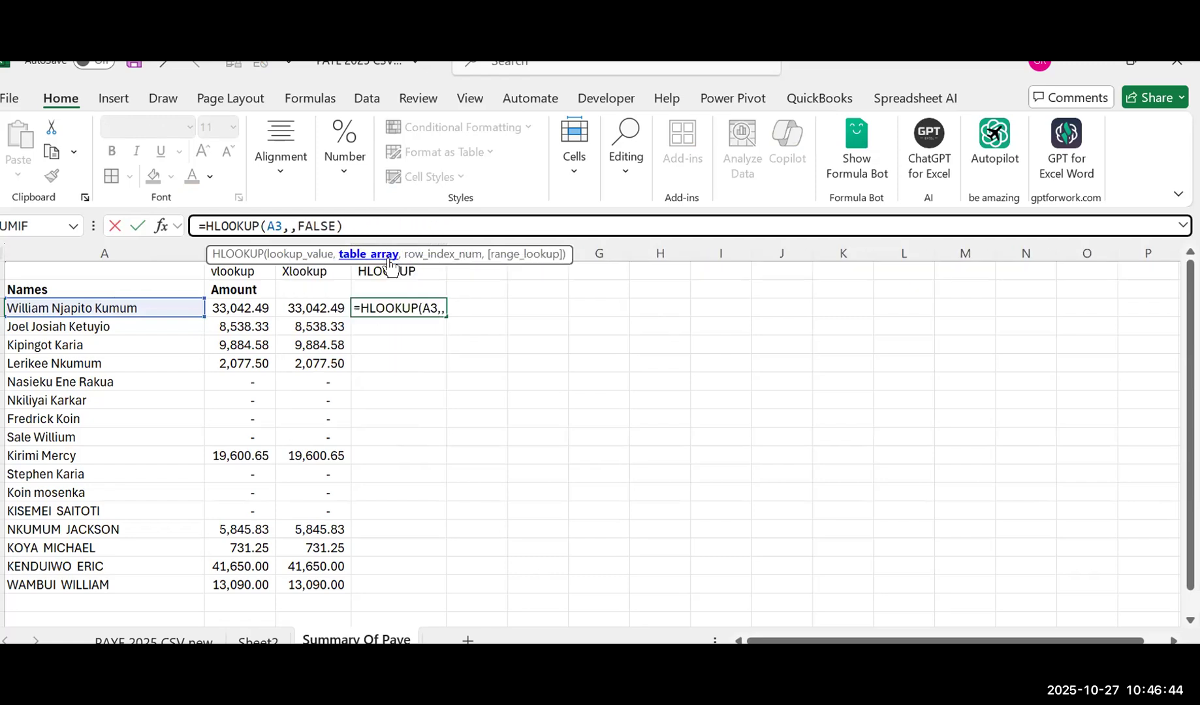
left_click(267, 645)
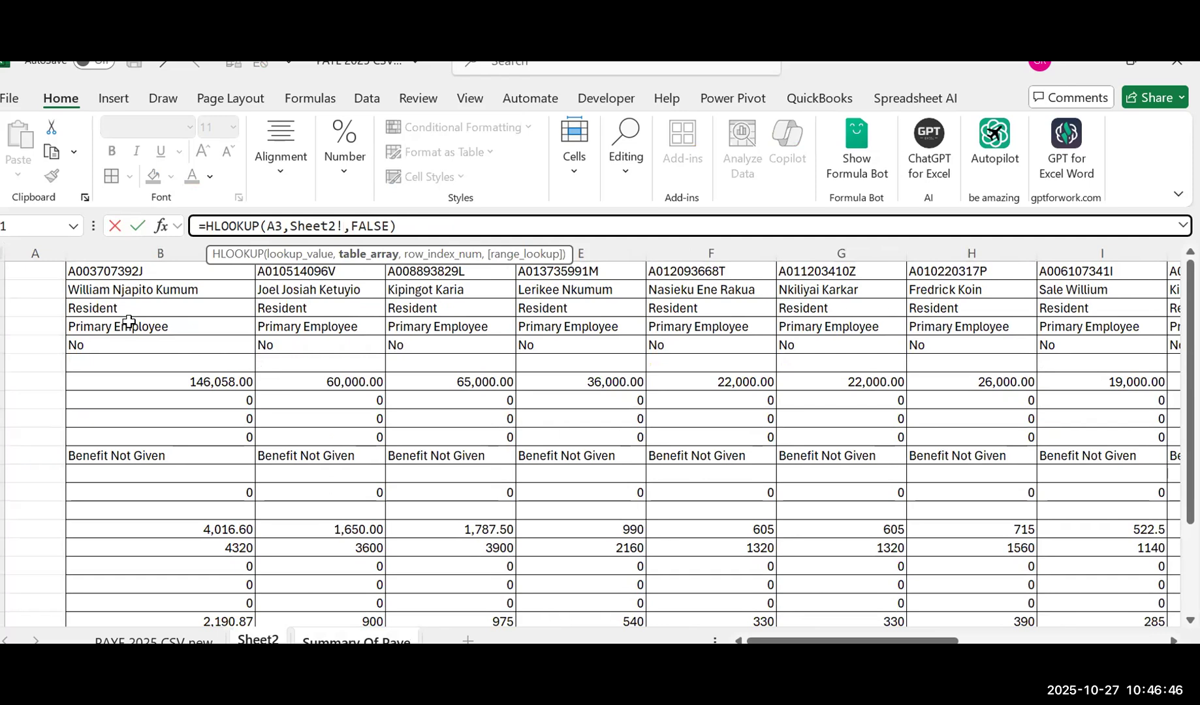
left_click_drag(98, 291, 1017, 591)
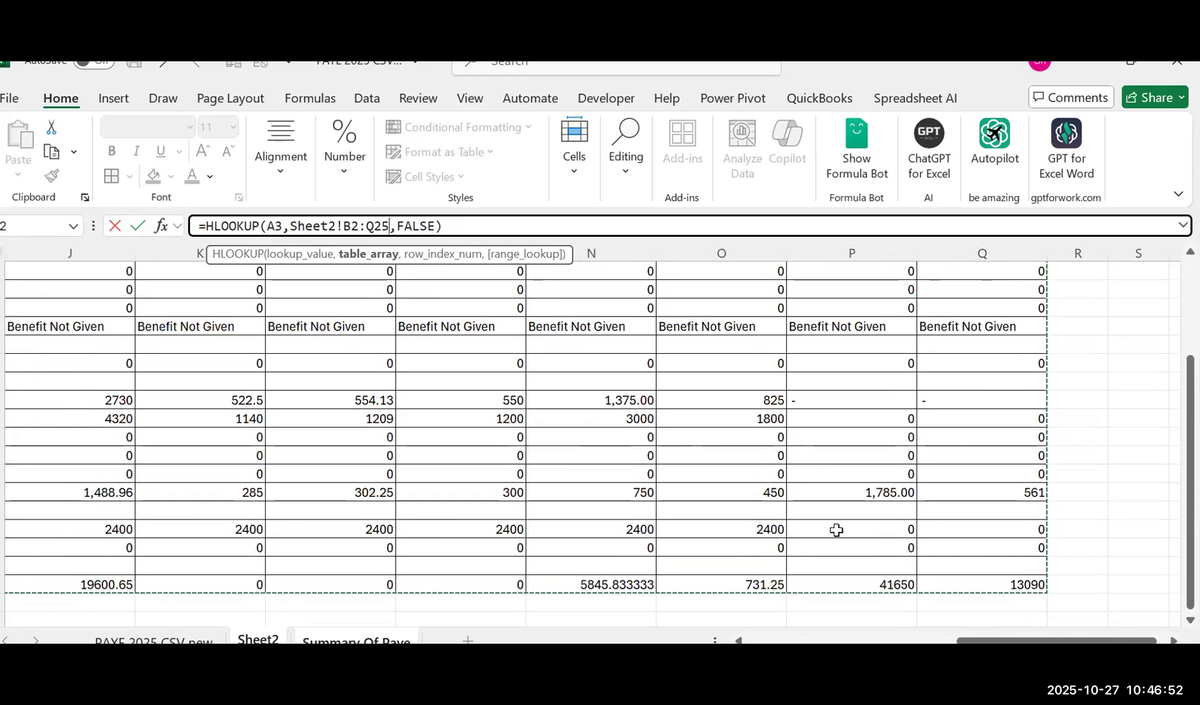
type(",")
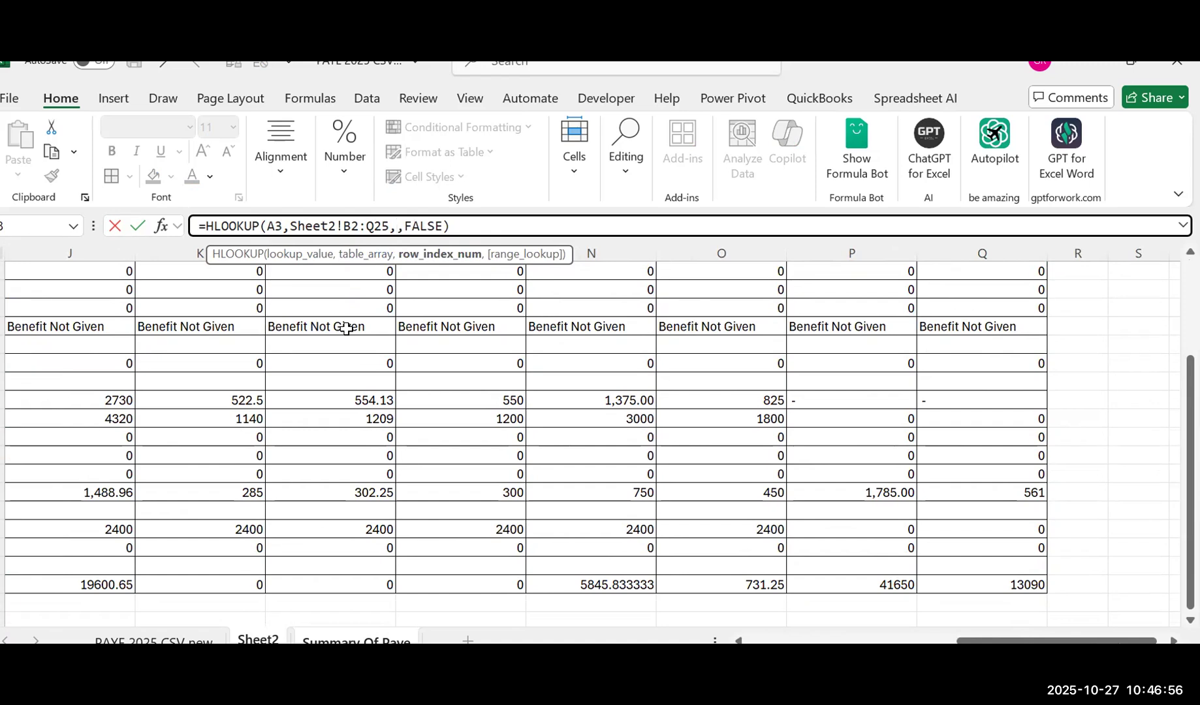
type("25")
key("Return")
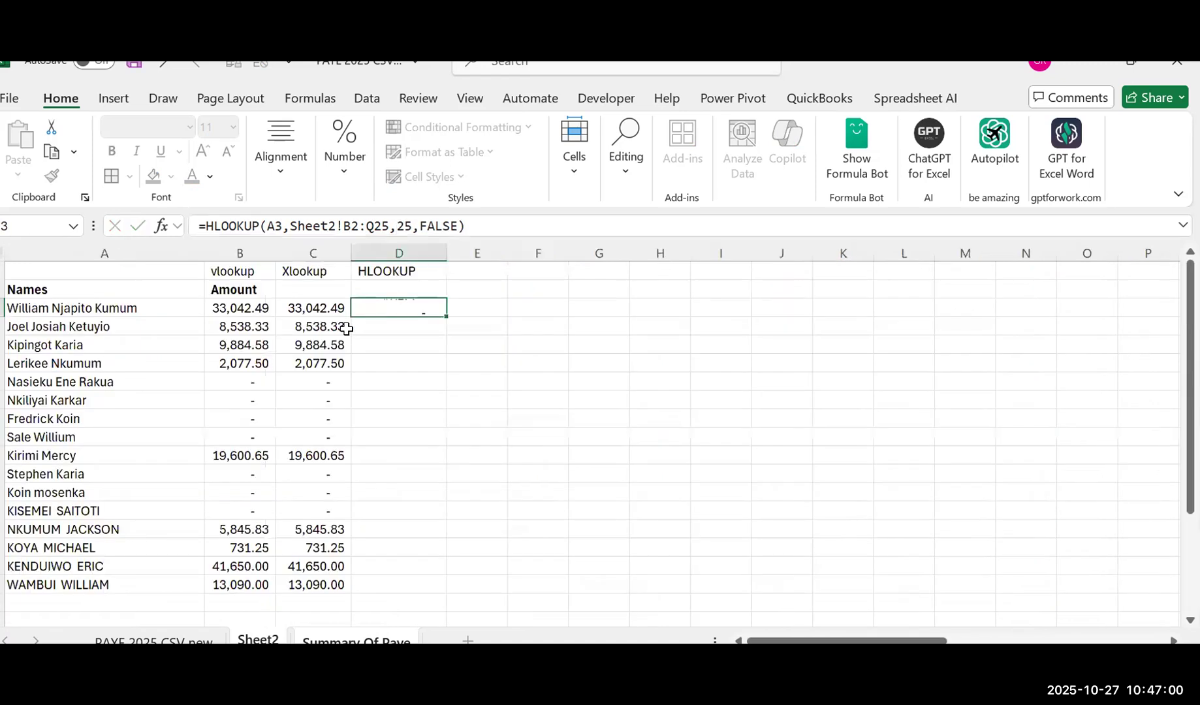
Step: Set the row index in D3's HLOOKUP formula to 24 and fill the formula down to D18
left_click(410, 226)
key("BackSpace")
type("4")
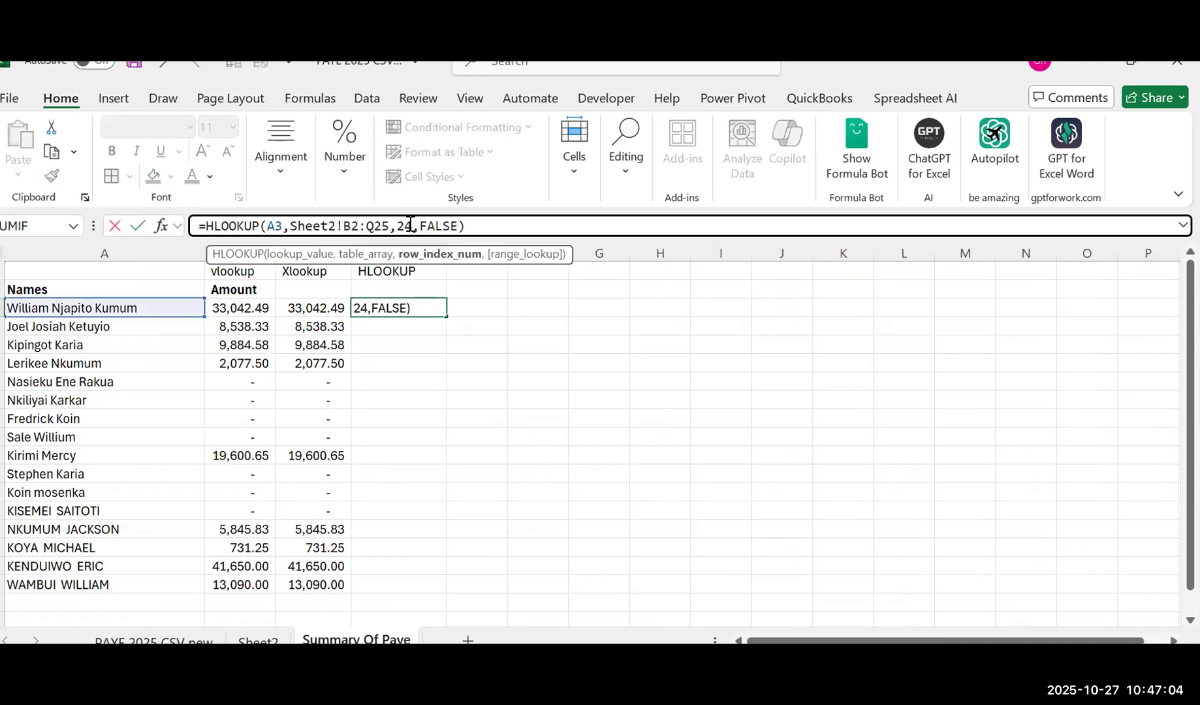
key("Return")
left_click(392, 307)
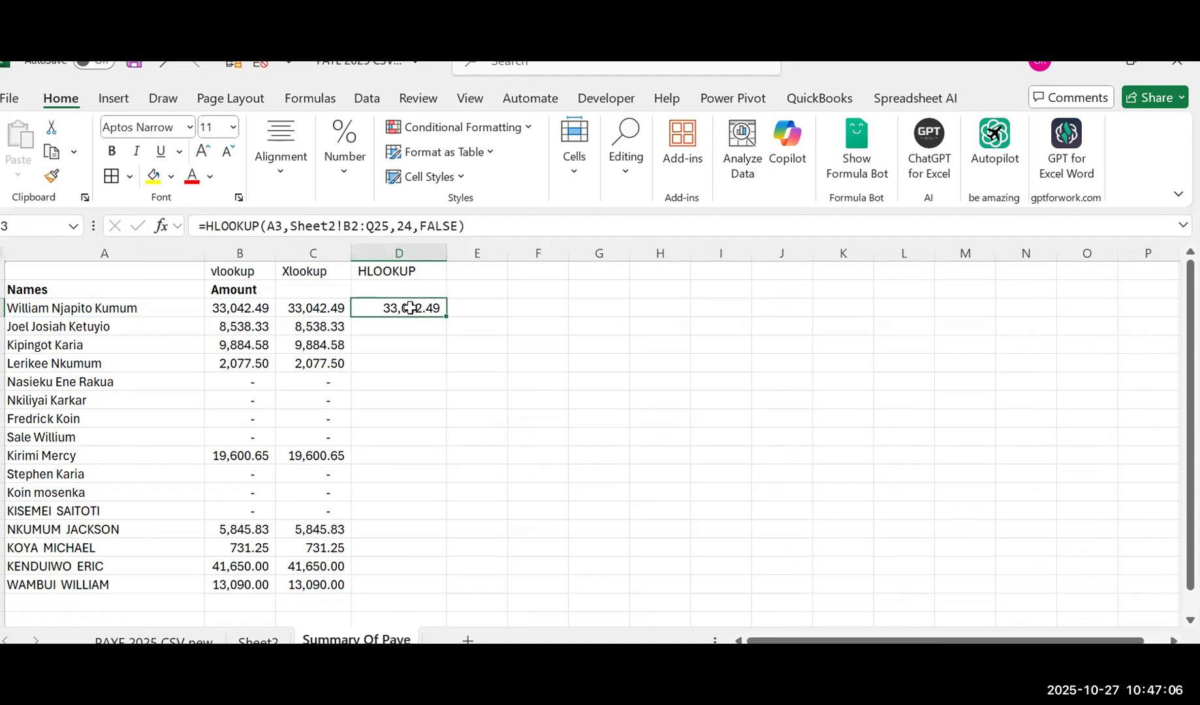
left_click_drag(446, 317, 415, 585)
Step: Compare the table array references in the HLOOKUP formulas of D3 and D4
left_click(393, 333)
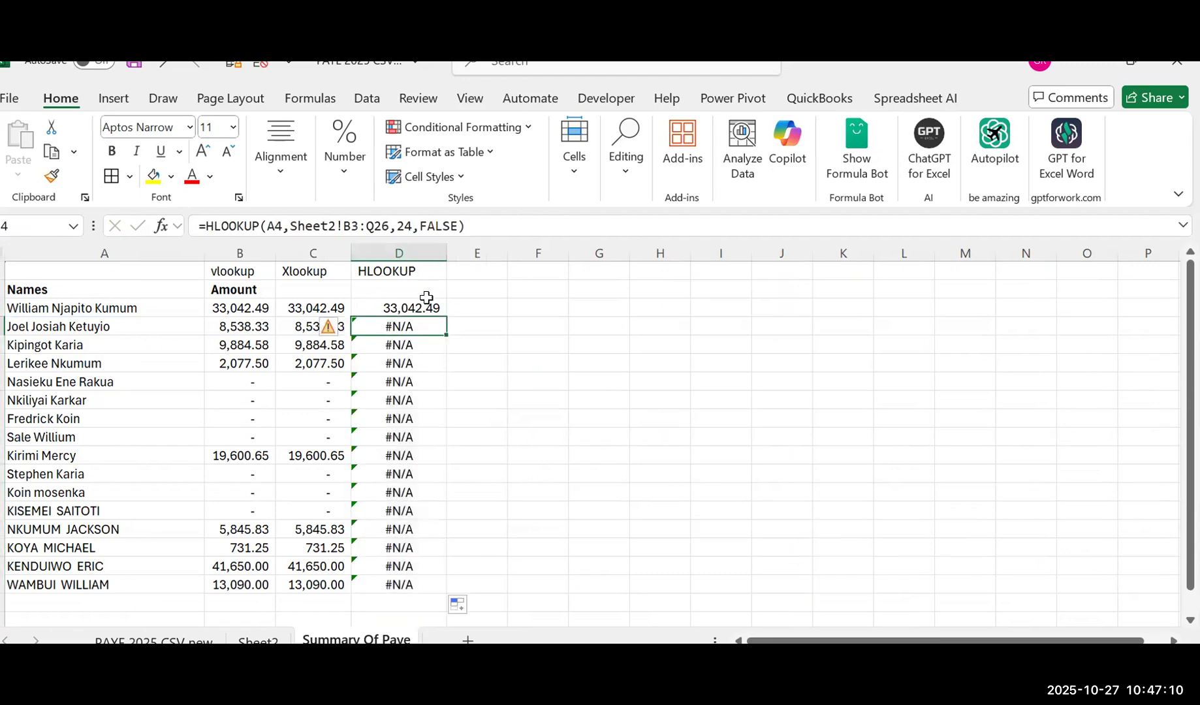
left_click(476, 222)
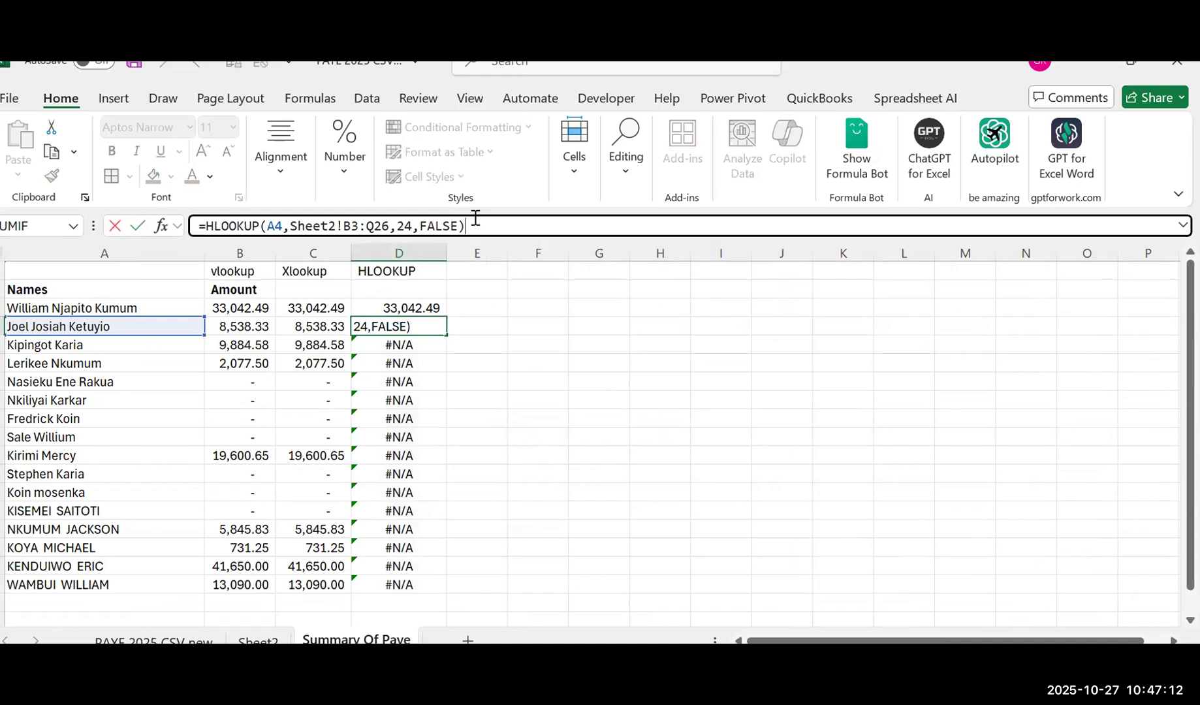
left_click(488, 341)
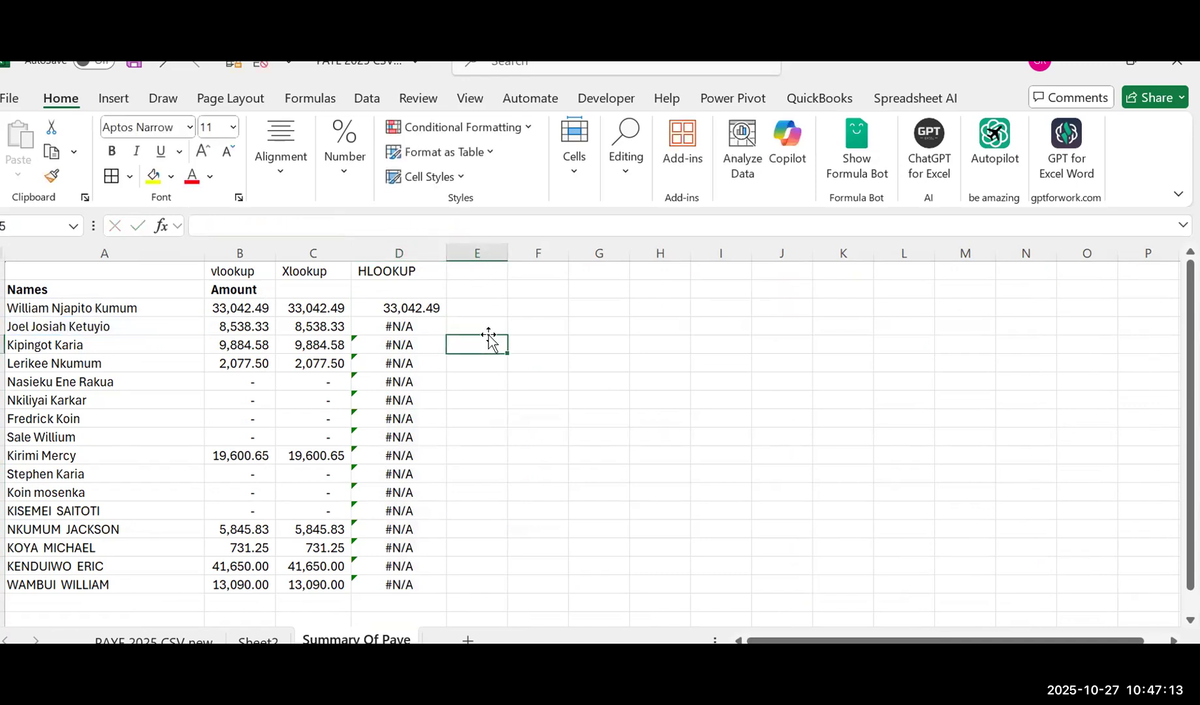
left_click(397, 333)
left_click(474, 224)
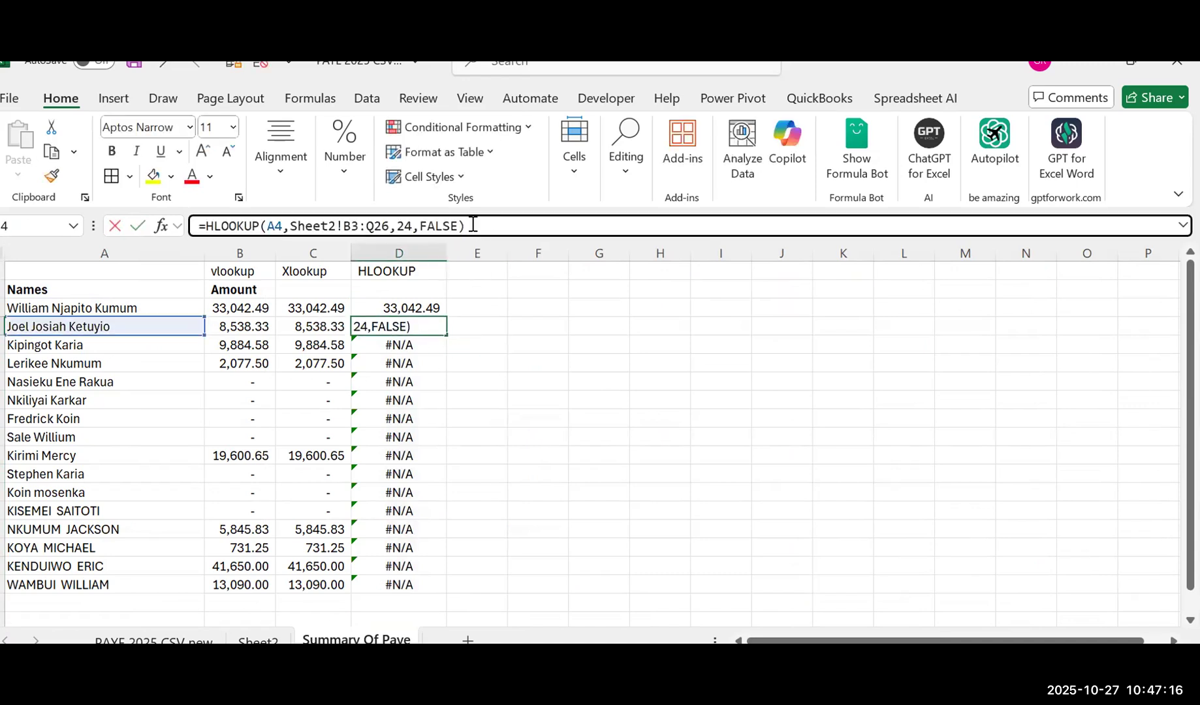
left_click(386, 306)
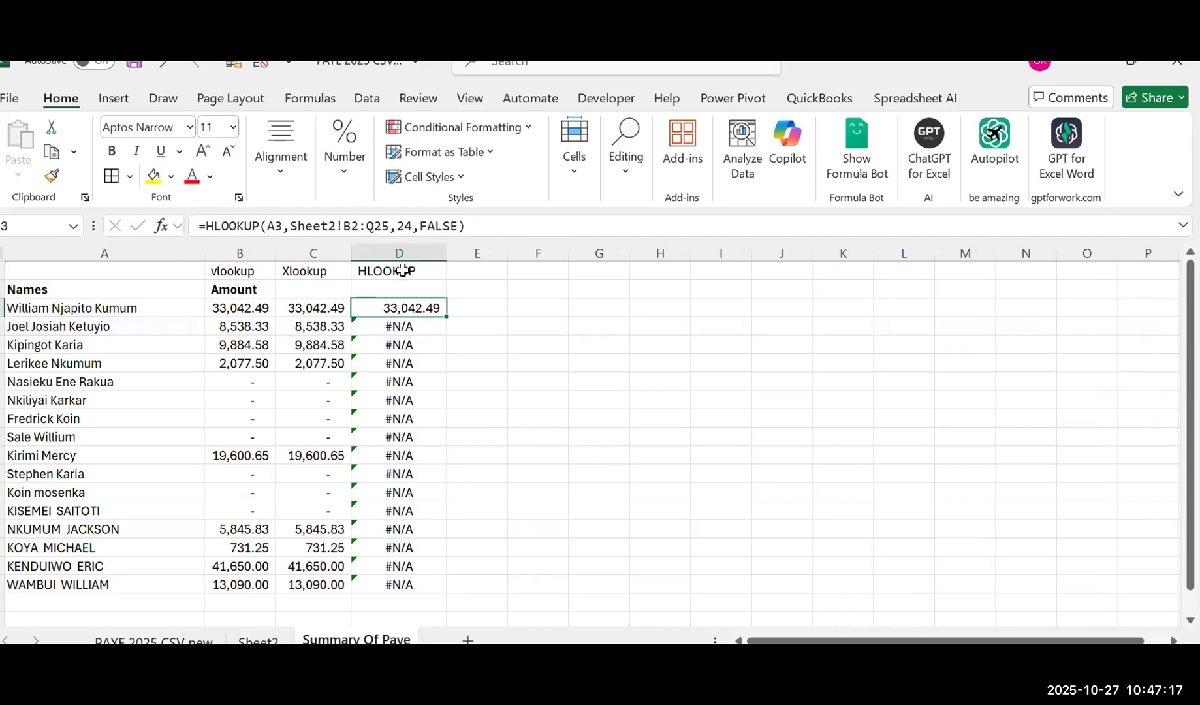
left_click(358, 227)
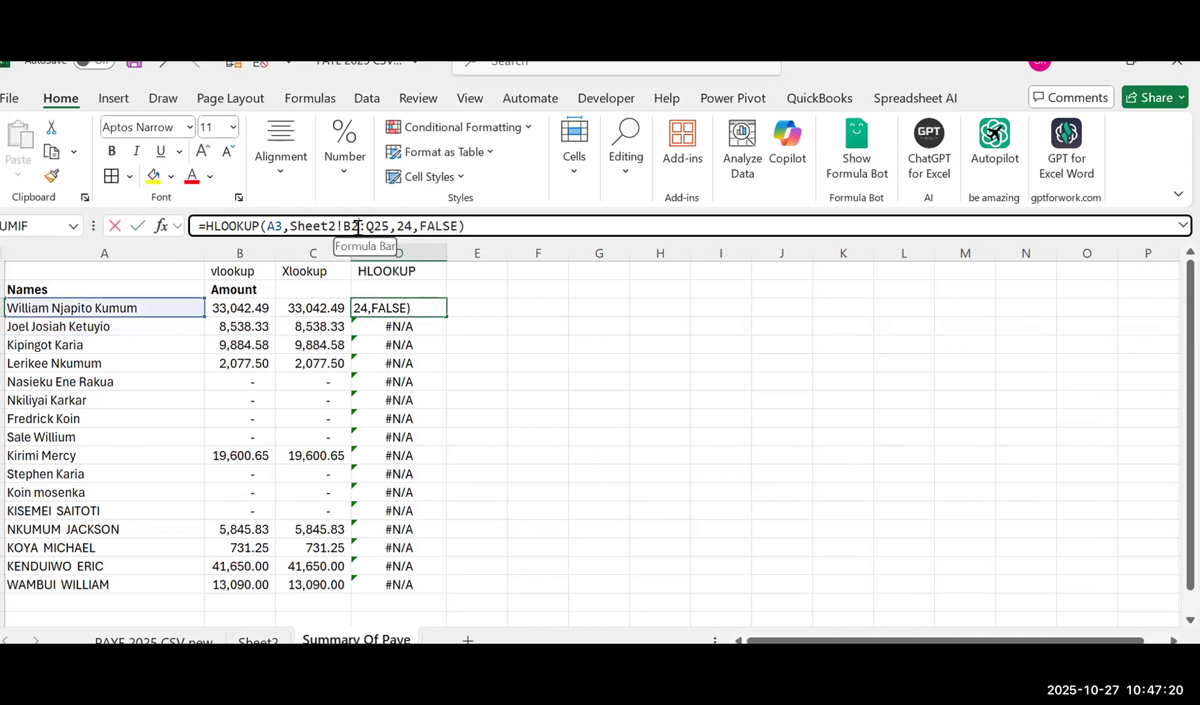
left_click_drag(351, 226, 390, 226)
key("Return")
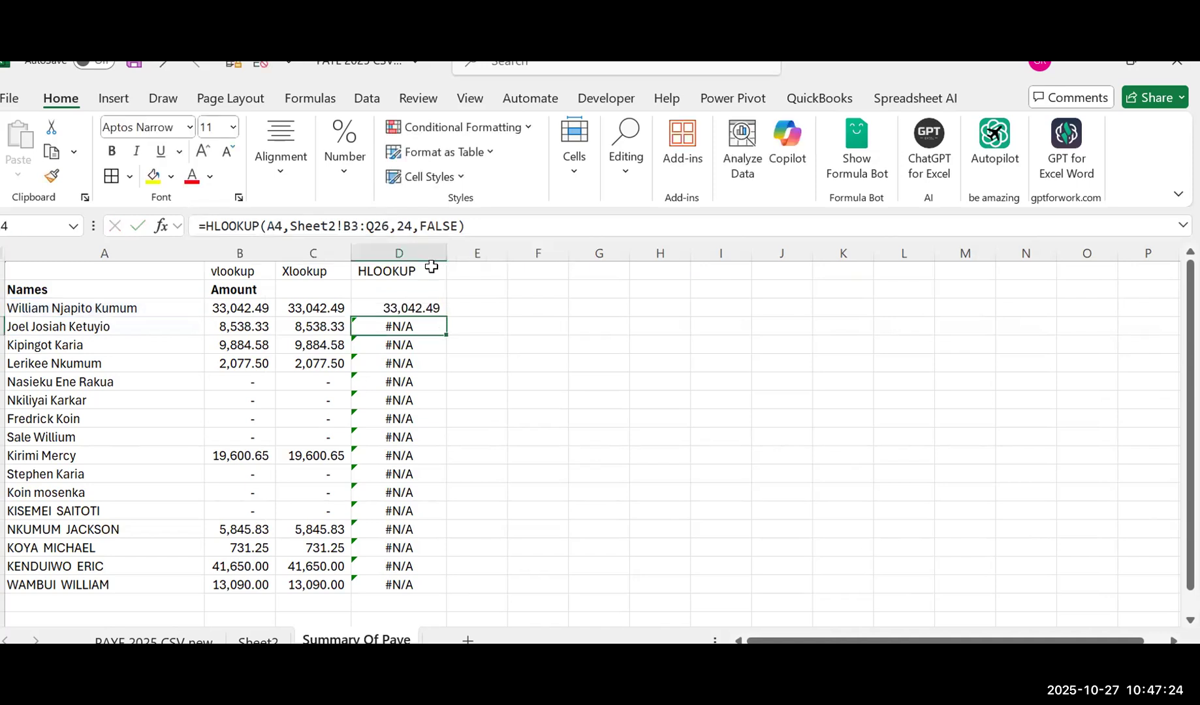
left_click(357, 227)
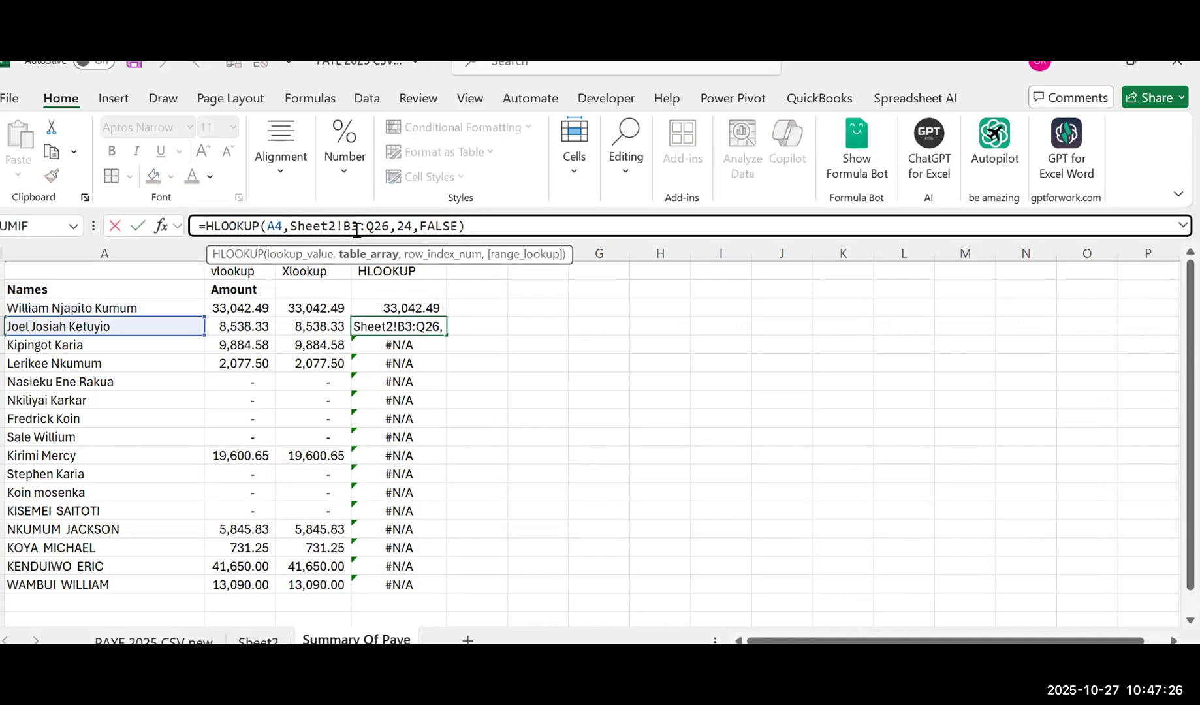
left_click(386, 226)
Step: Examine the first rows of column B on Sheet2, and return to cell D3 on the Summary Of Paye sheet
left_click(258, 640)
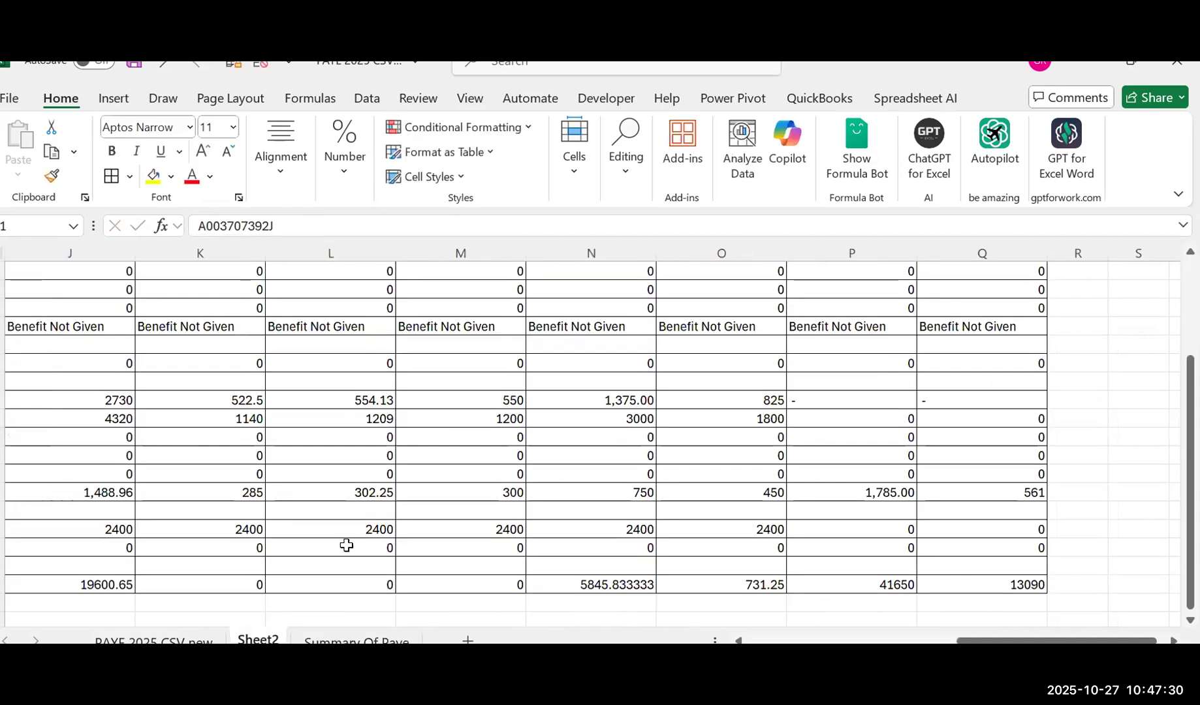
scroll(390, 412, "left", 4)
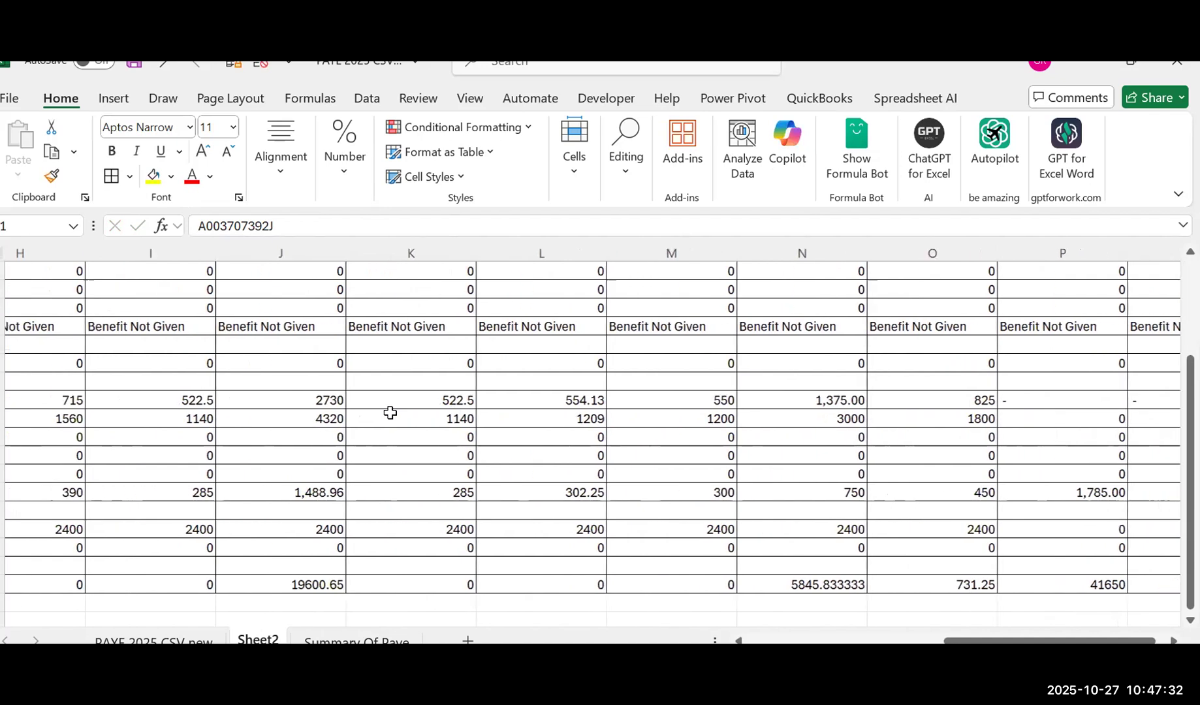
scroll(389, 412, "left", 4)
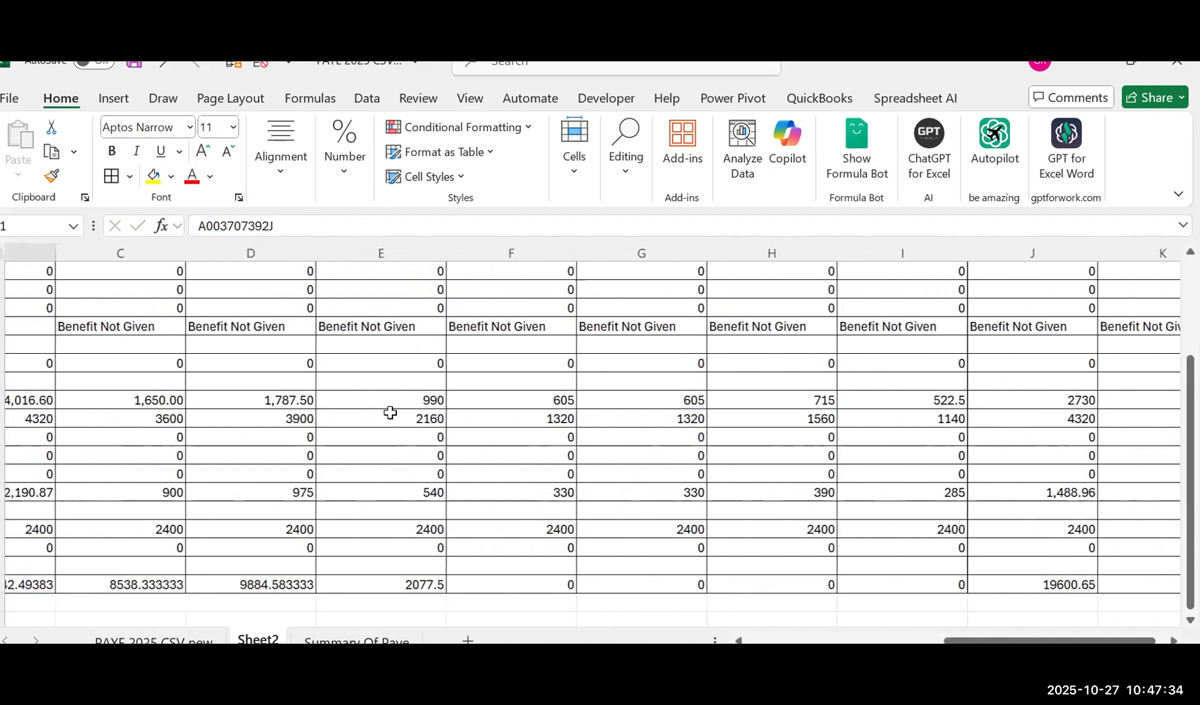
scroll(390, 412, "up", 3)
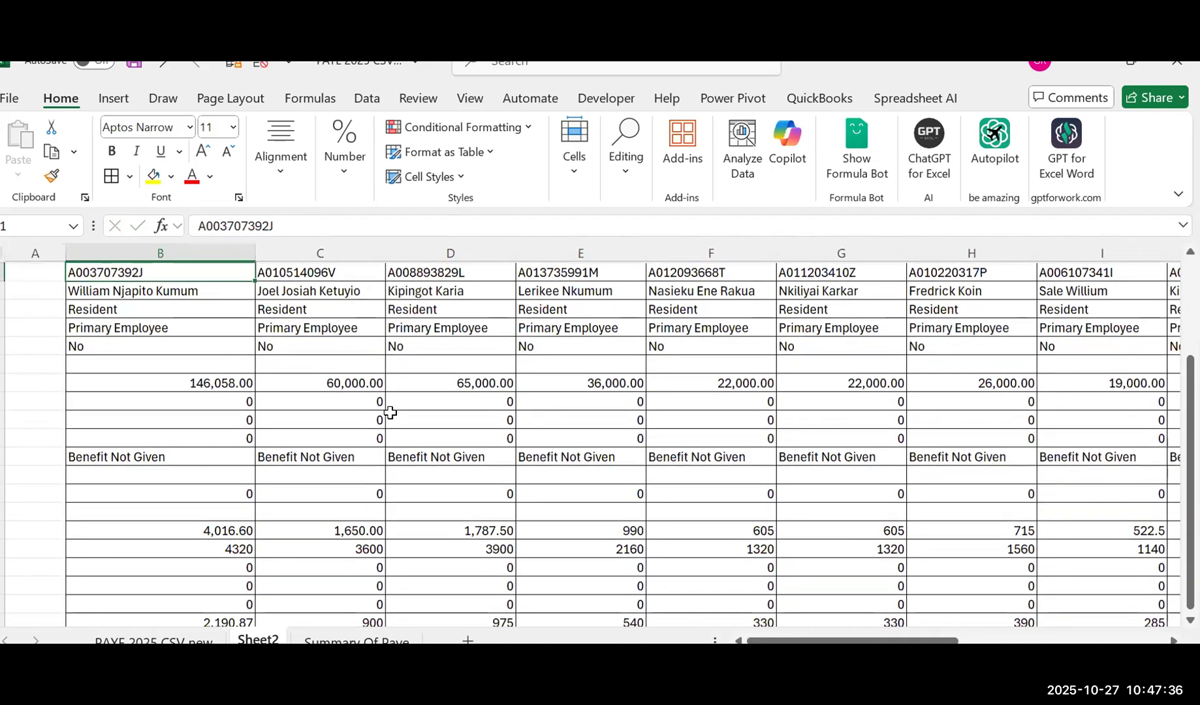
key("Down")
key("Down")
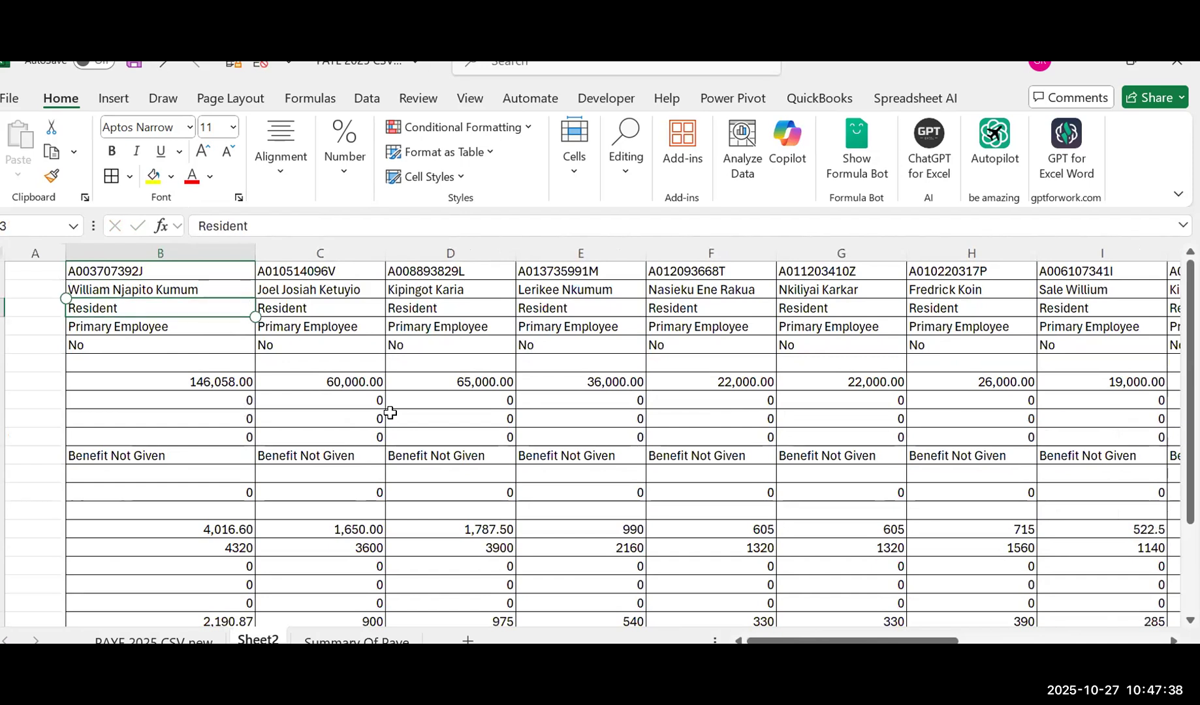
key("Down")
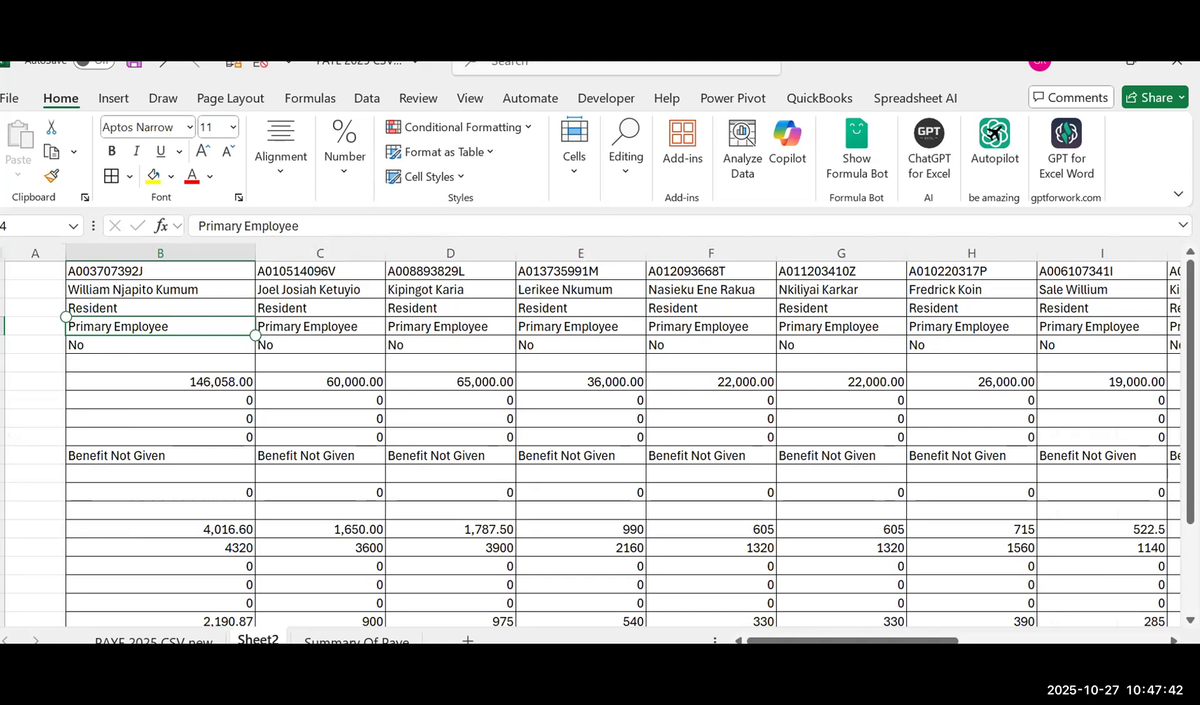
key("ctrl+Page_Down")
left_click(399, 308)
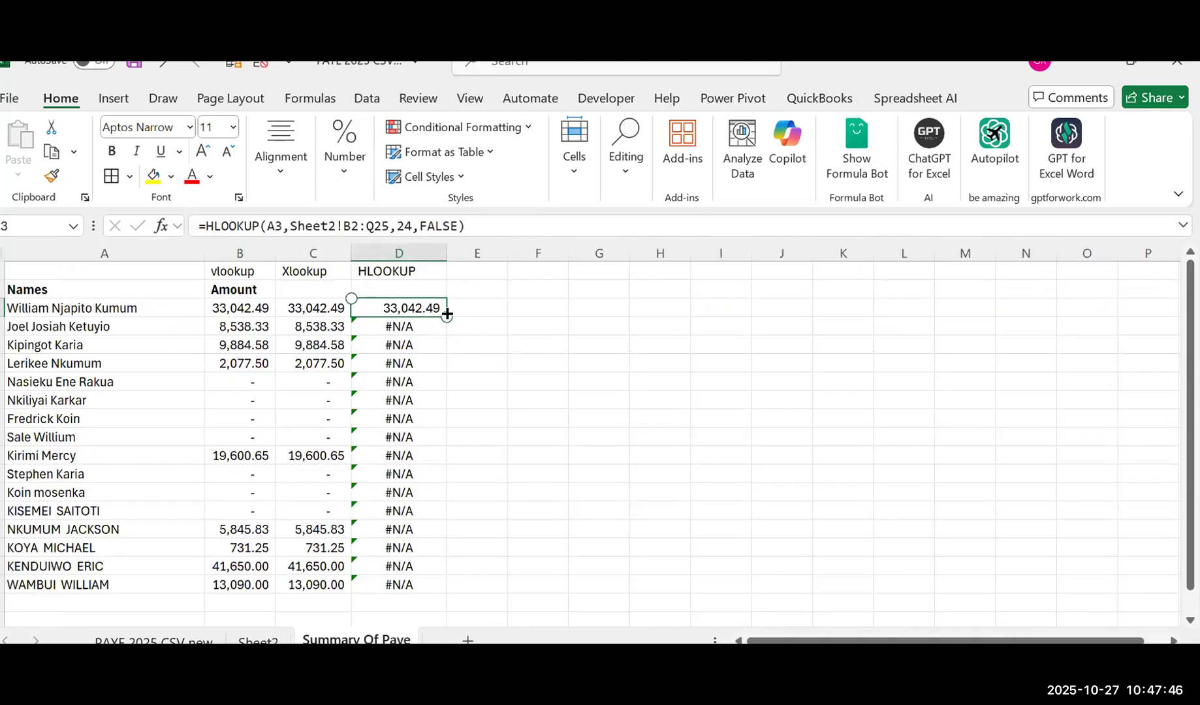
Step: Try to make the Sheet2!B2:Q25 table array in D3's HLOOKUP formula an absolute reference
left_click_drag(390, 226, 289, 228)
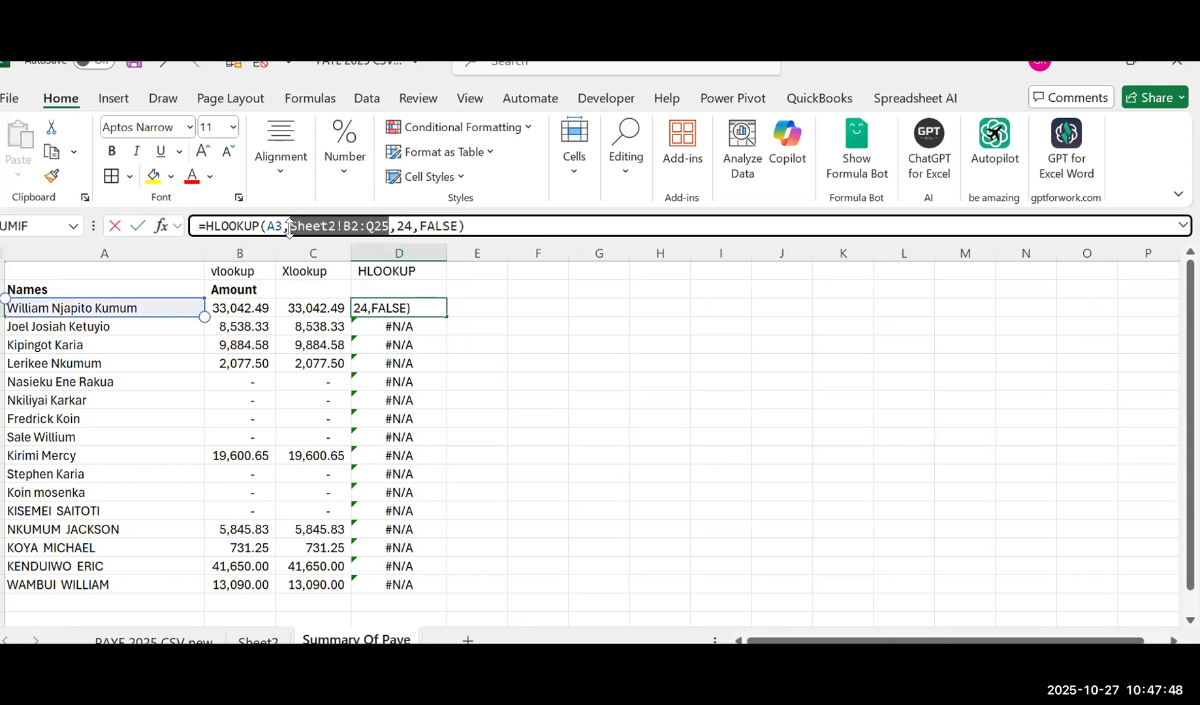
left_click(394, 225)
left_click_drag(393, 226, 344, 228)
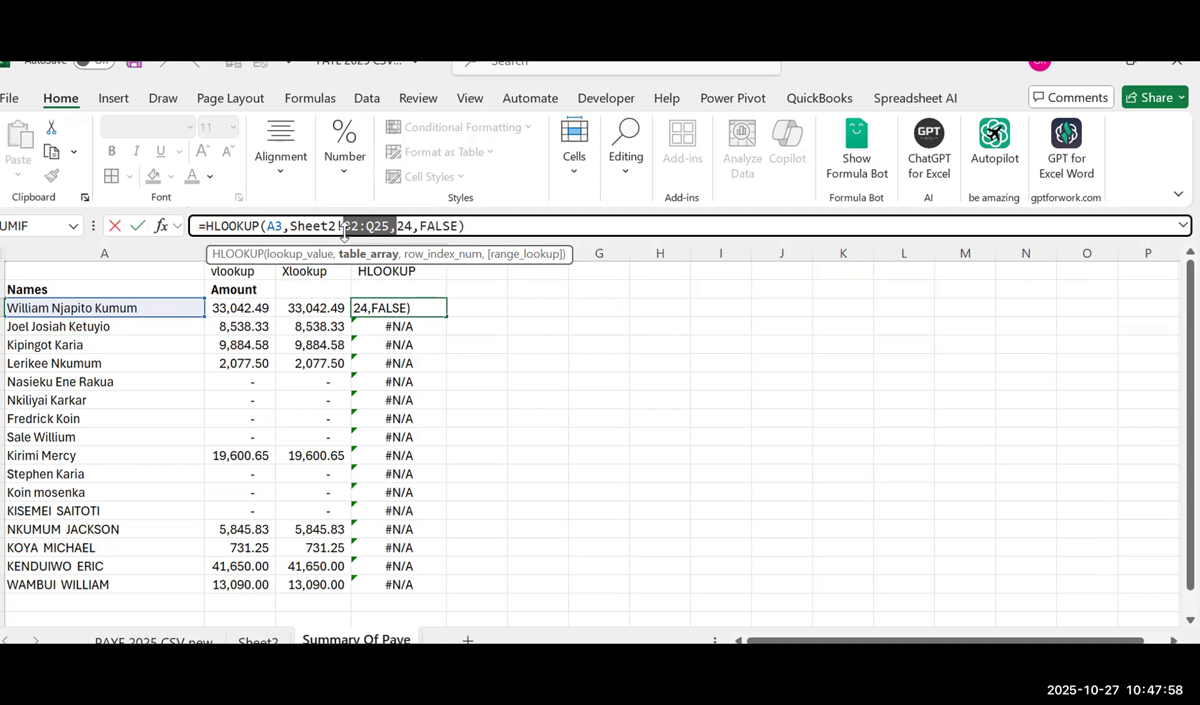
key("F4")
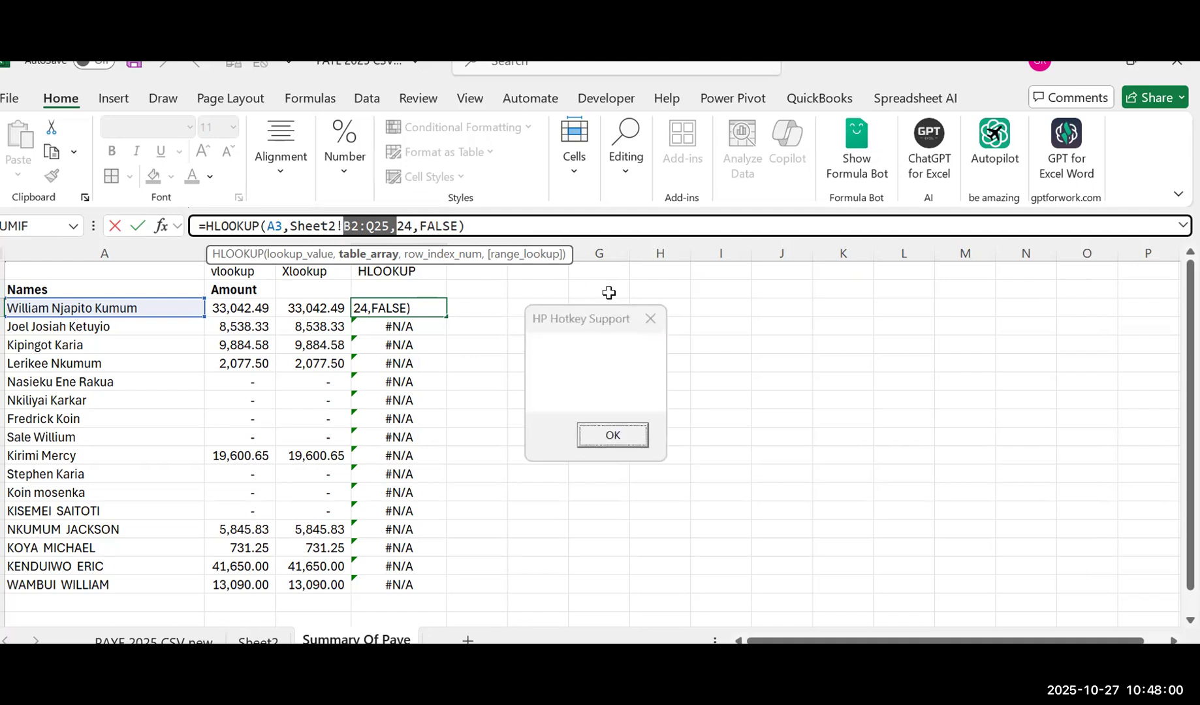
left_click(651, 316)
Step: Change the table array in D3's HLOOKUP formula to the absolute range Sheet2!$B$2:$Q$25 and fill the formula down to D18
double_click(385, 226)
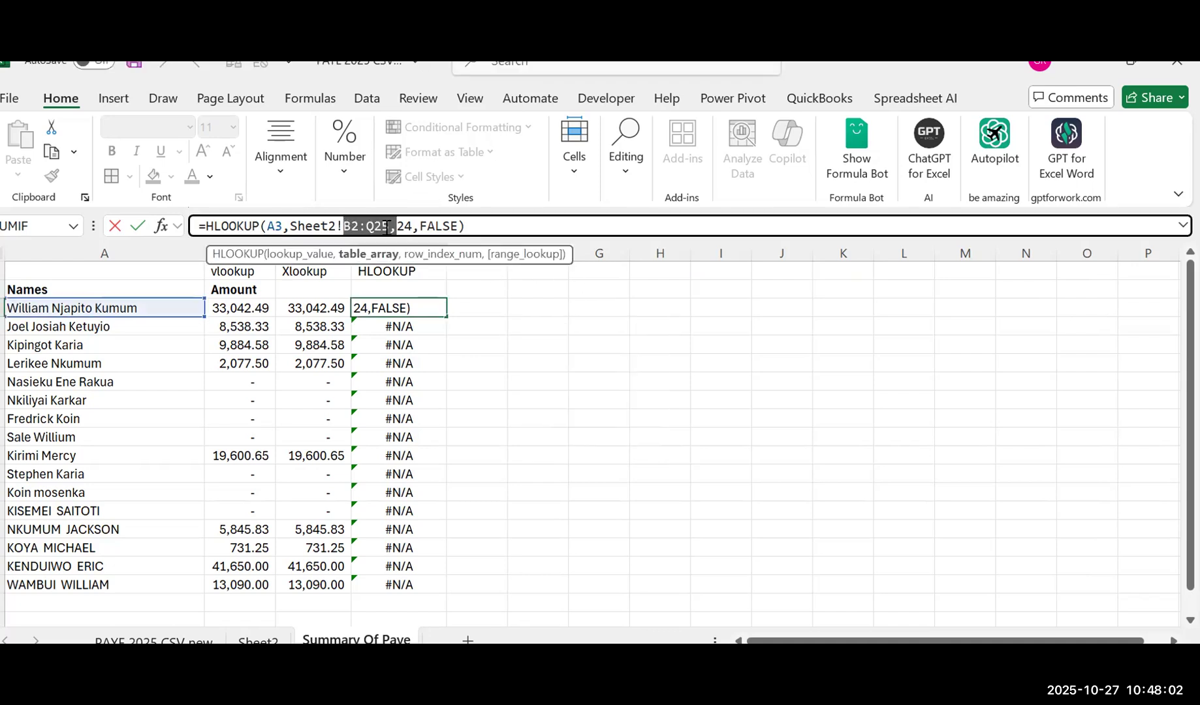
left_click(390, 226)
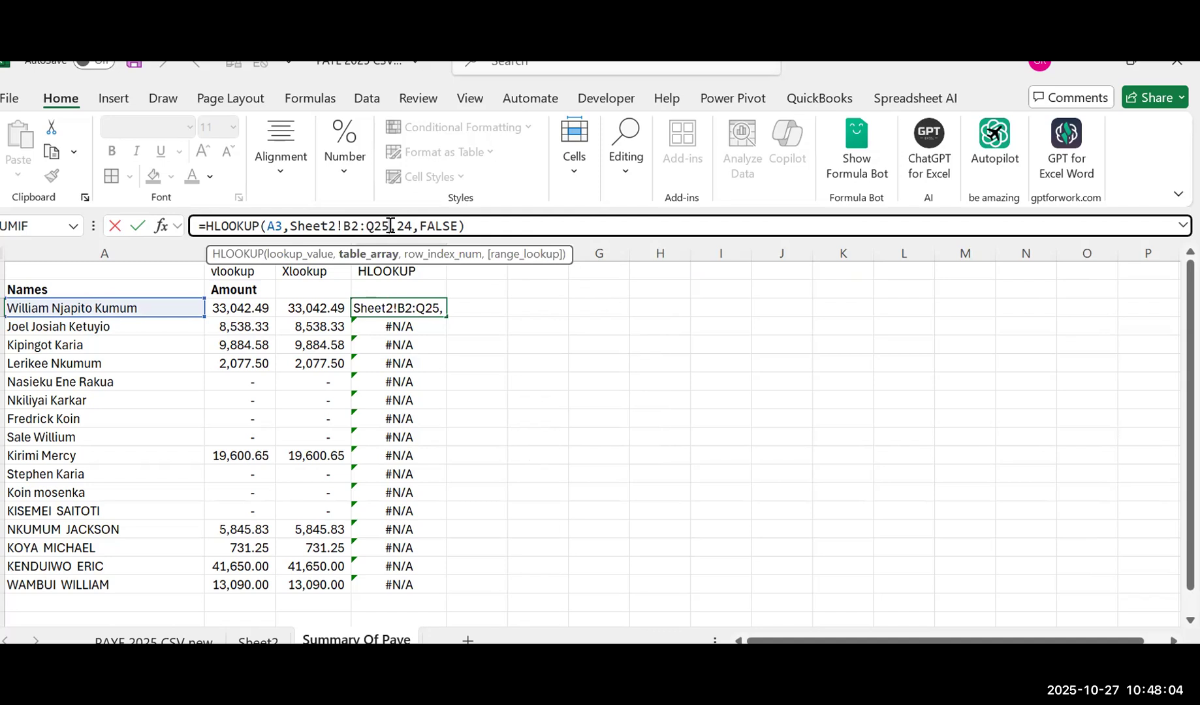
key("F4")
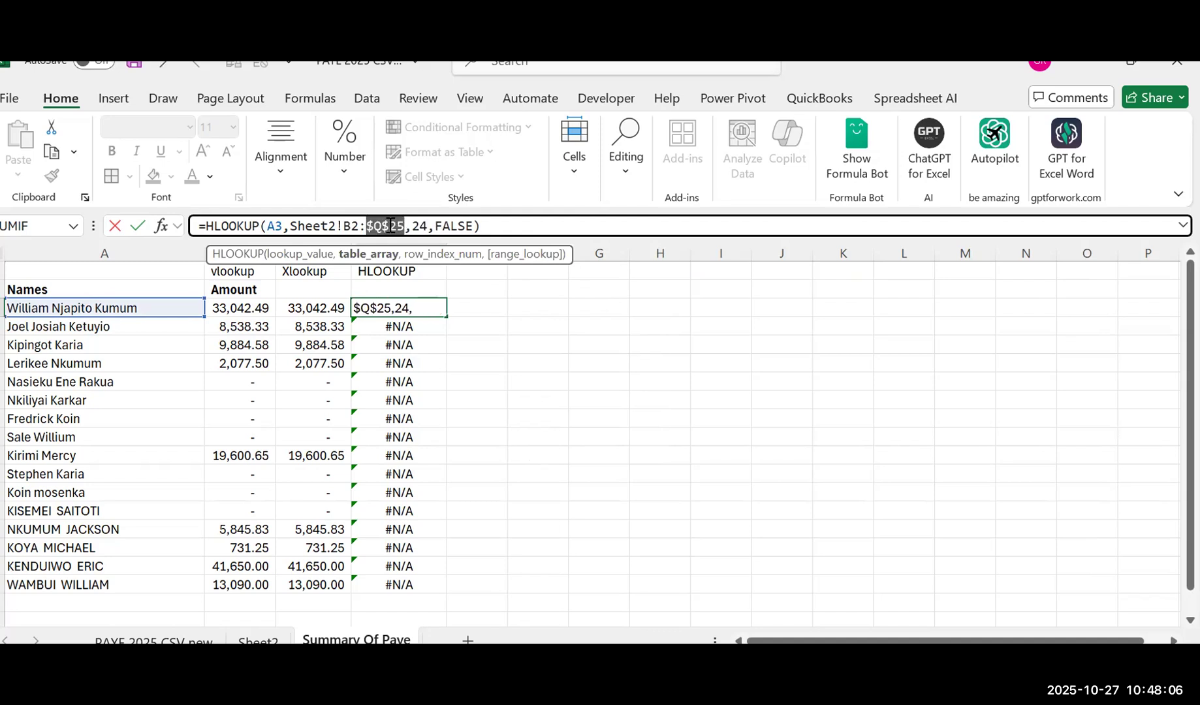
left_click(359, 226)
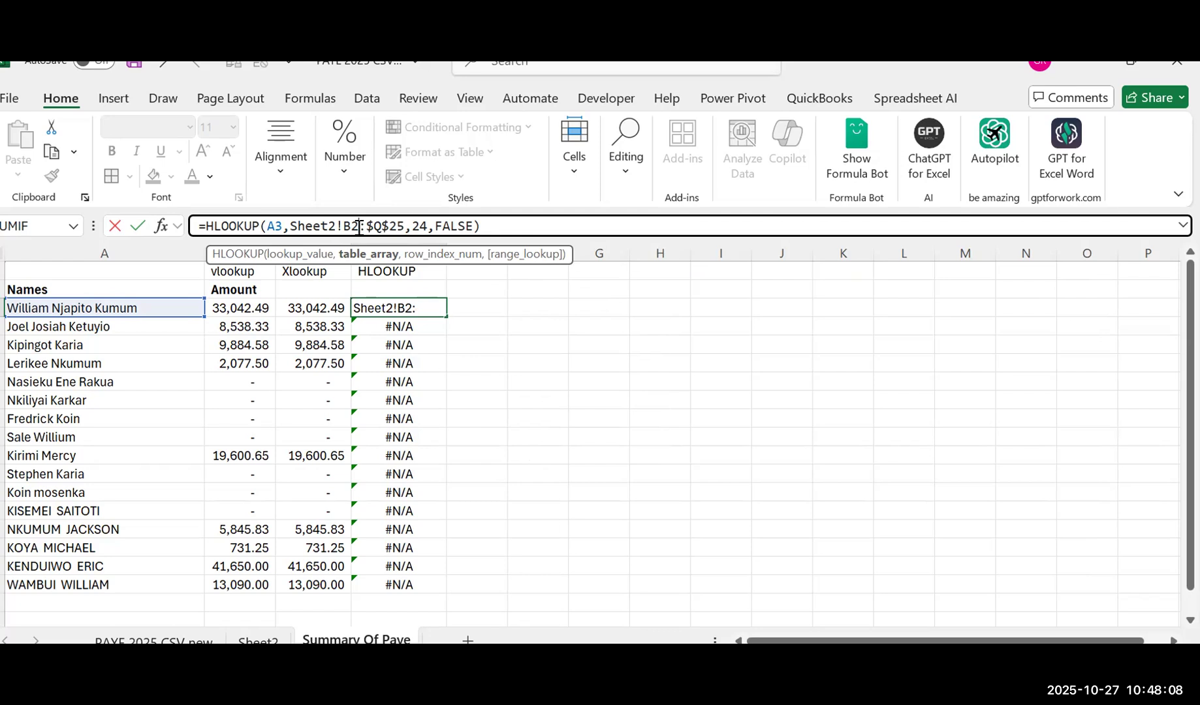
key("F4")
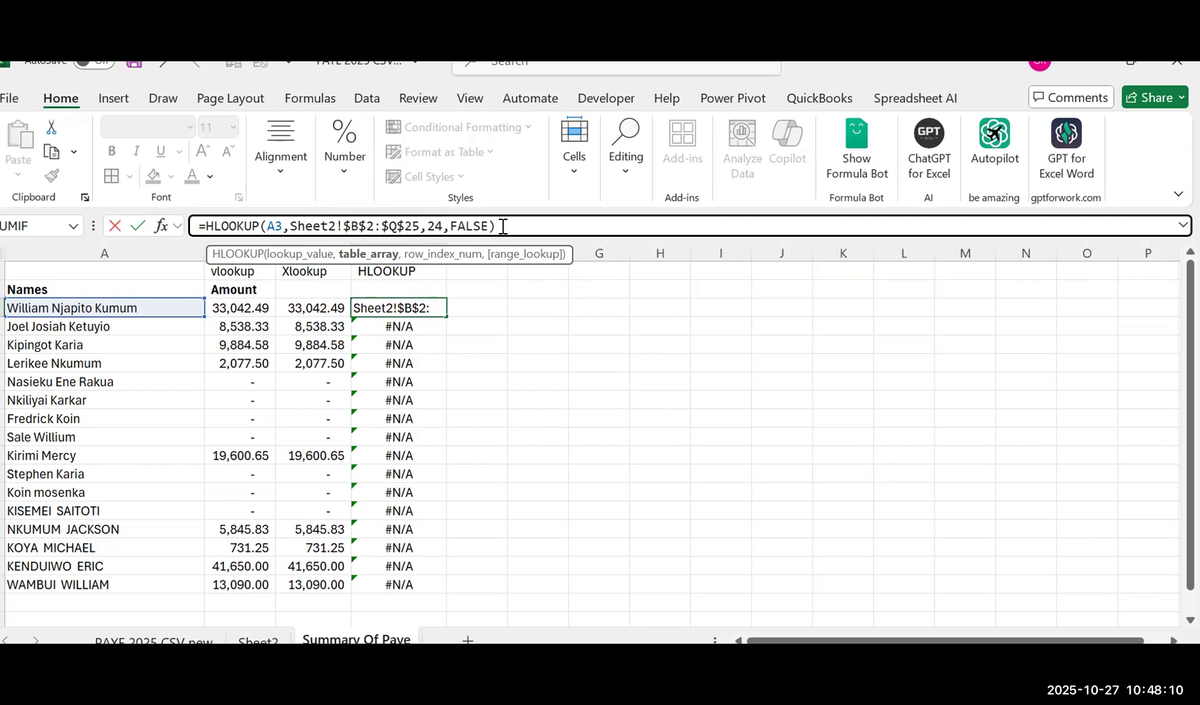
left_click(503, 226)
key("Return")
key("Up")
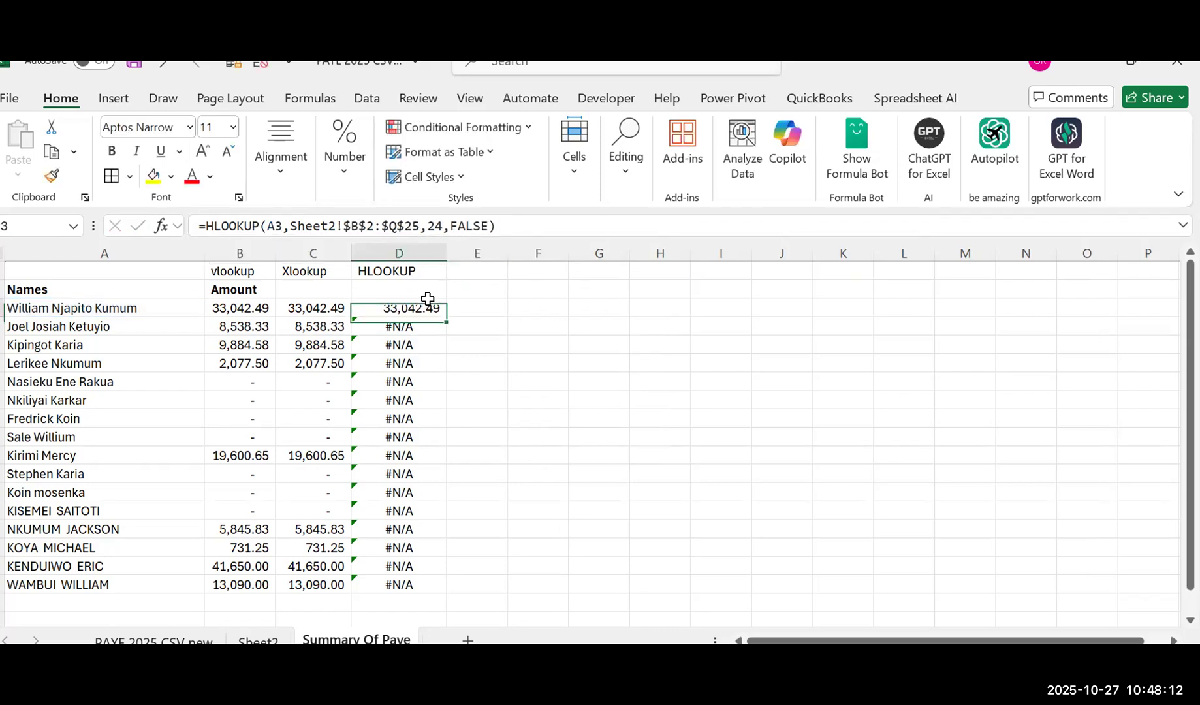
left_click_drag(448, 316, 402, 590)
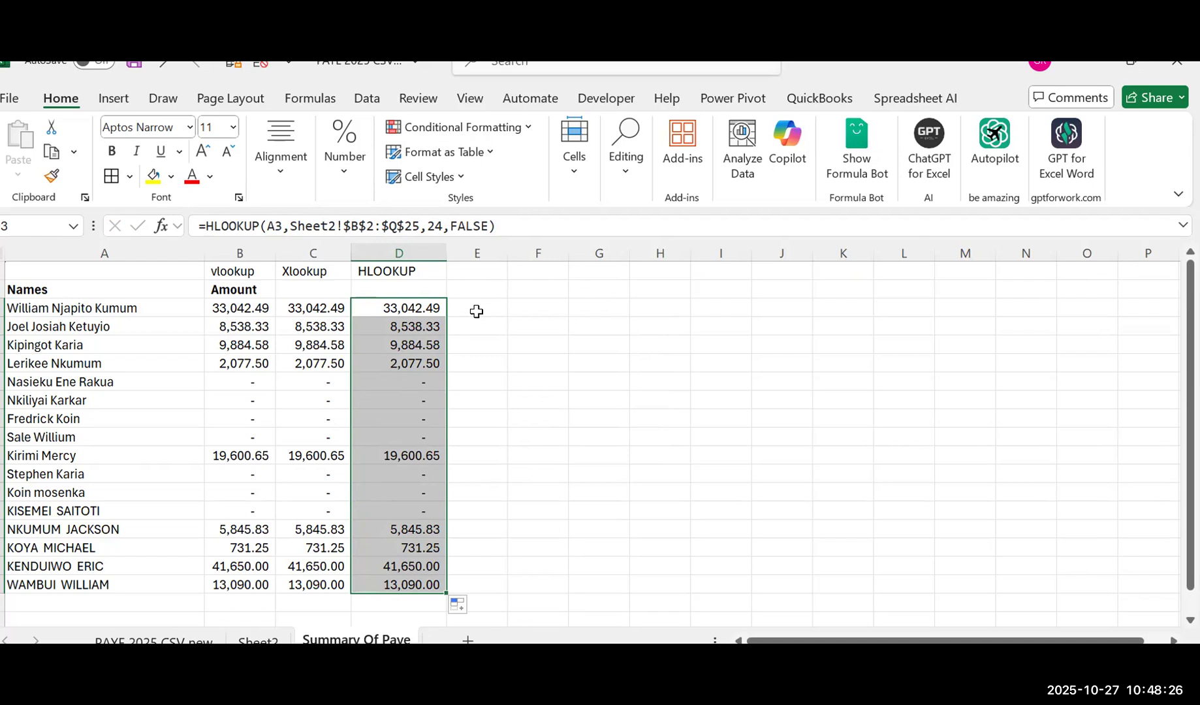
Step: Save the workbook in its current format and dismiss the data-loss notice
left_click(645, 396)
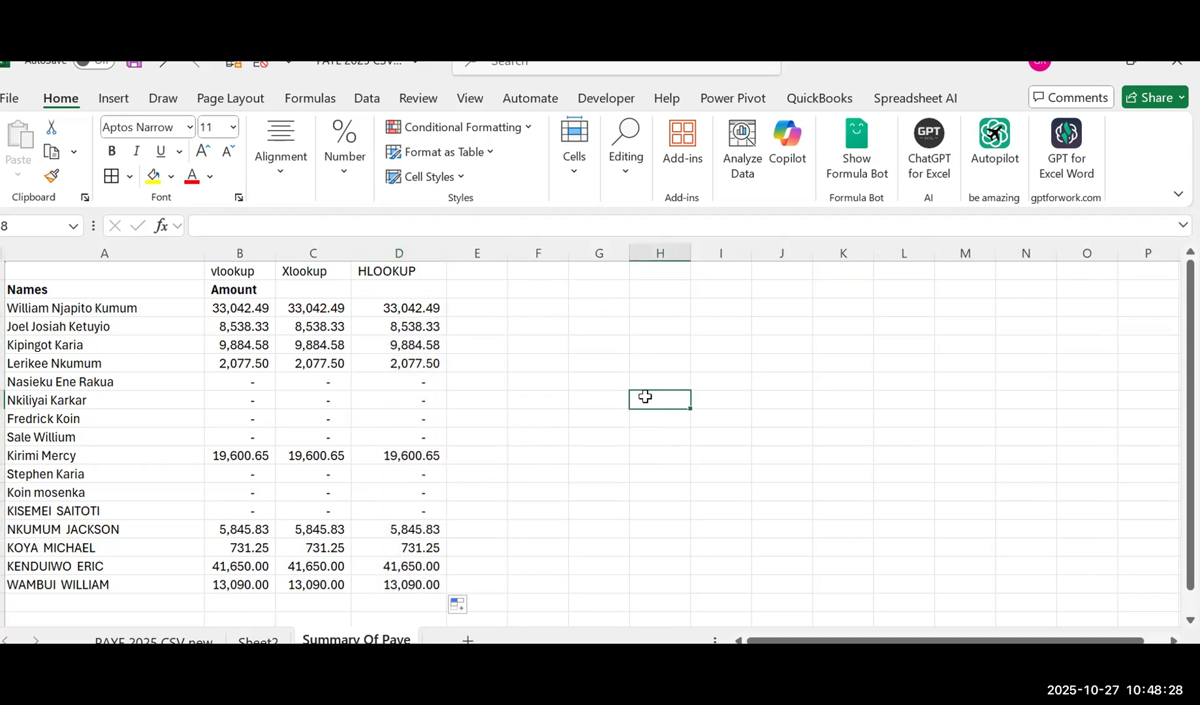
key("ctrl+s")
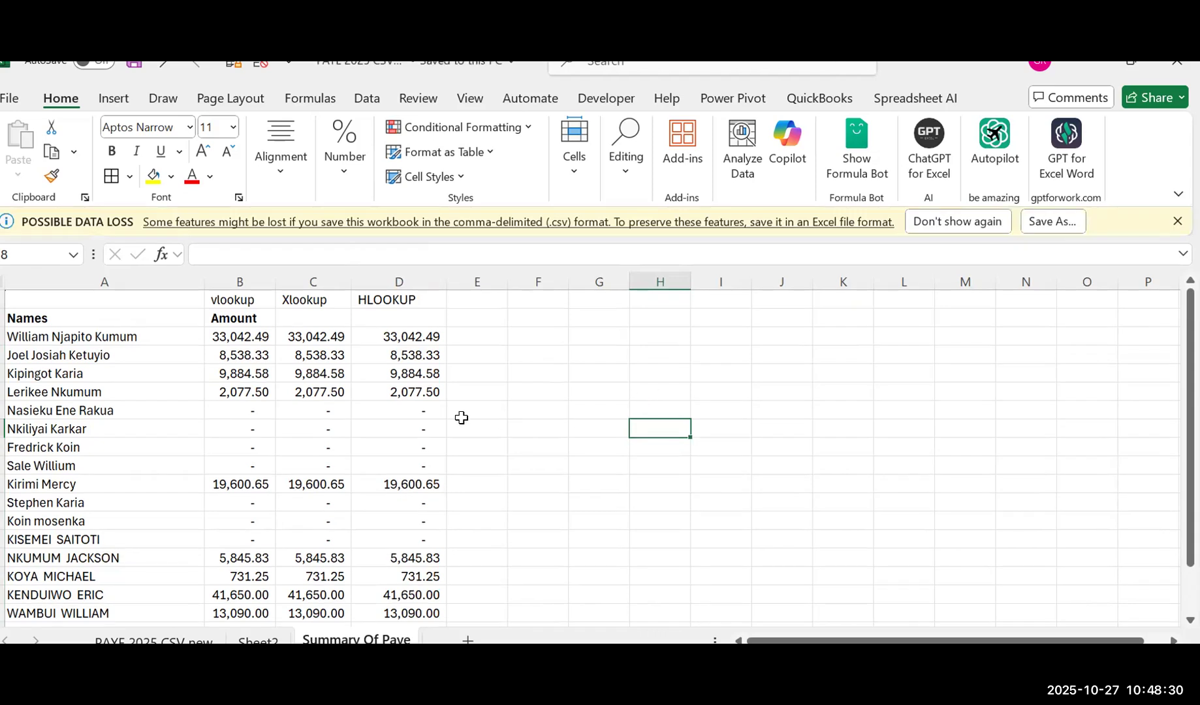
left_click(461, 416)
left_click(1177, 222)
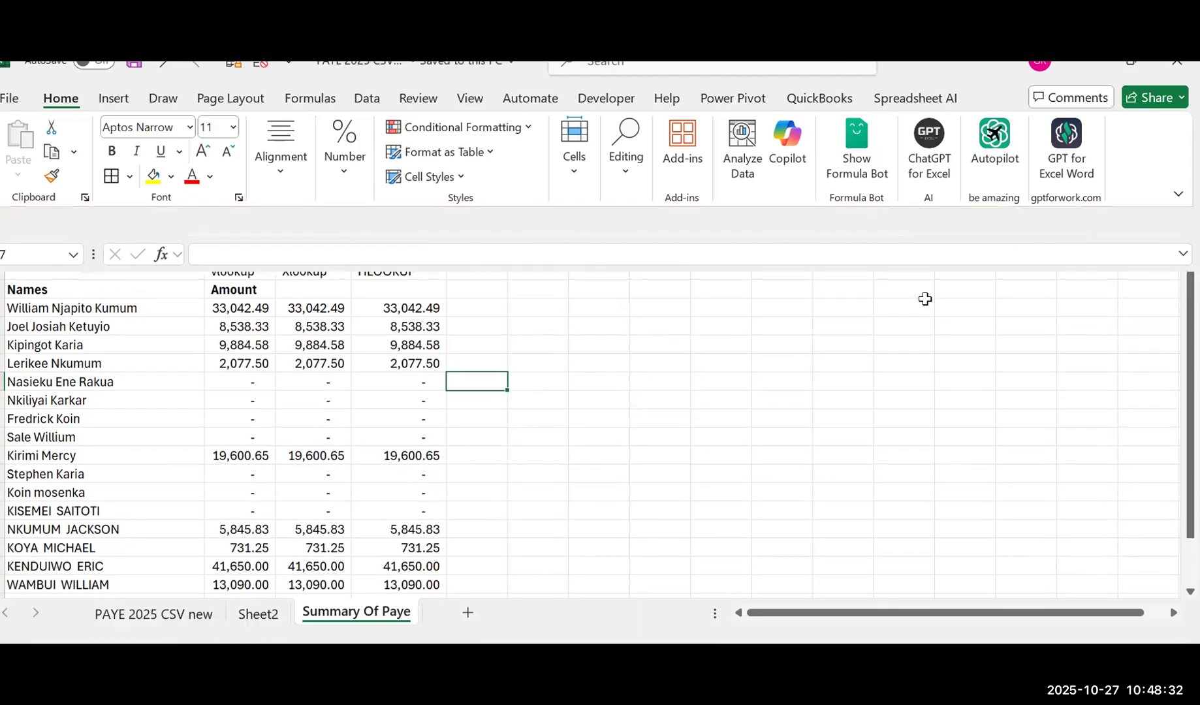
left_click(630, 384)
key("ctrl+s")
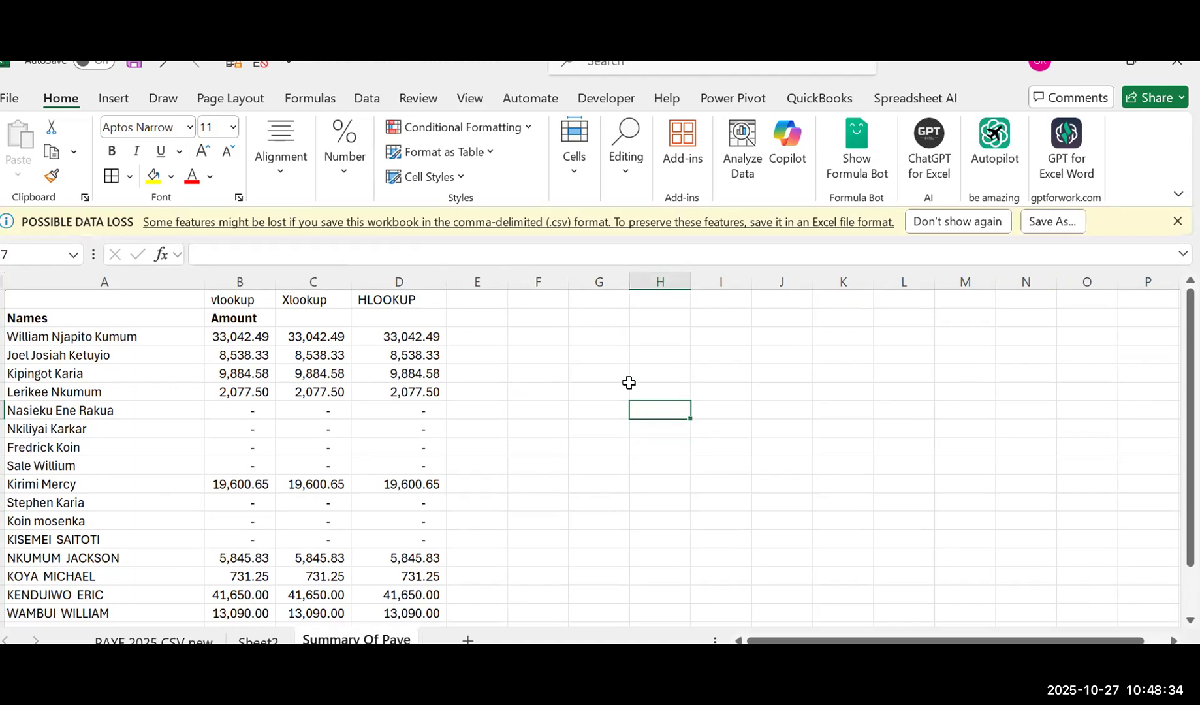
Step: Save the workbook as an Excel Workbook named PAYE 2025 CSV new in the Downloads folder
left_click(599, 484)
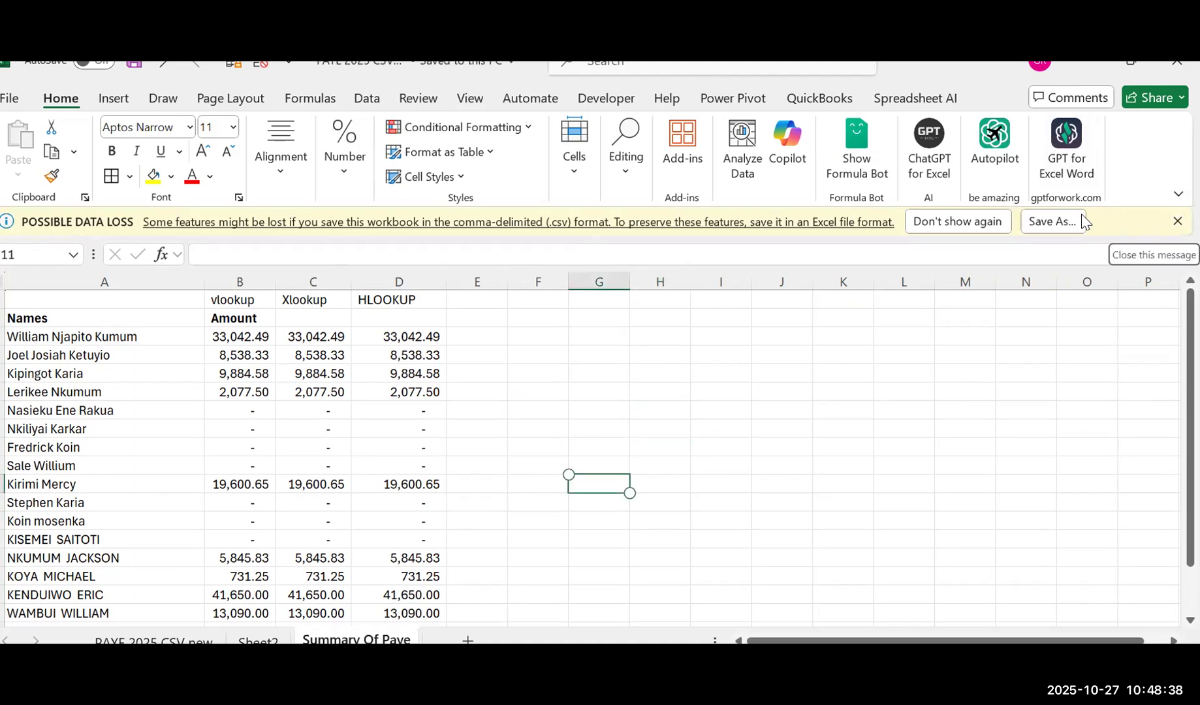
left_click(1040, 220)
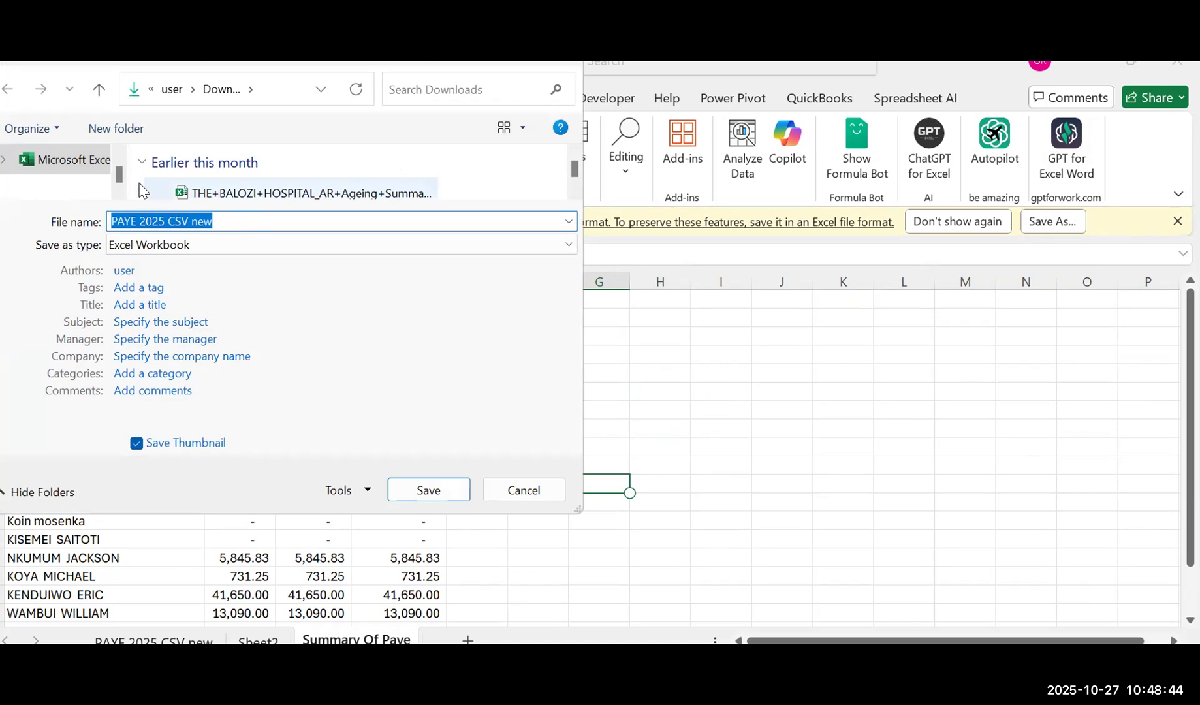
left_click(120, 157)
left_click(120, 157)
left_click(119, 157)
left_click(119, 157)
left_click(119, 157)
left_click(119, 157)
left_click(120, 157)
left_click(119, 157)
left_click(119, 157)
left_click(120, 157)
left_click(119, 156)
left_click(119, 157)
left_click(119, 157)
left_click(120, 156)
left_click(59, 190)
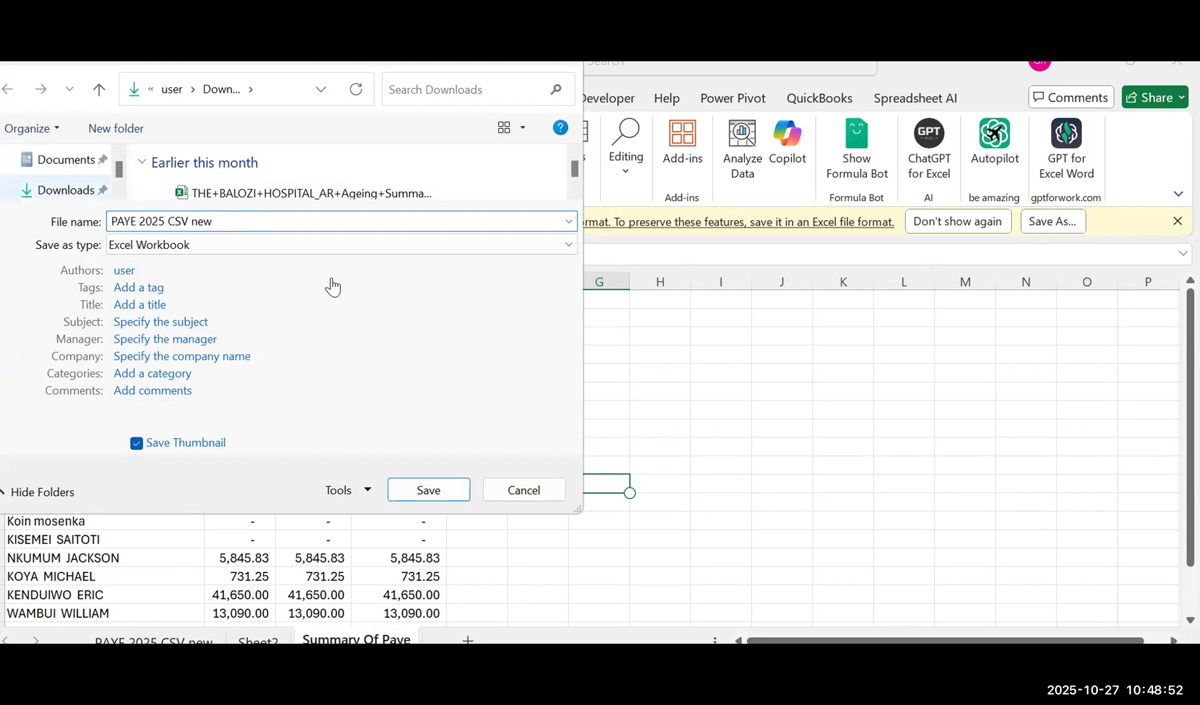
left_click(446, 500)
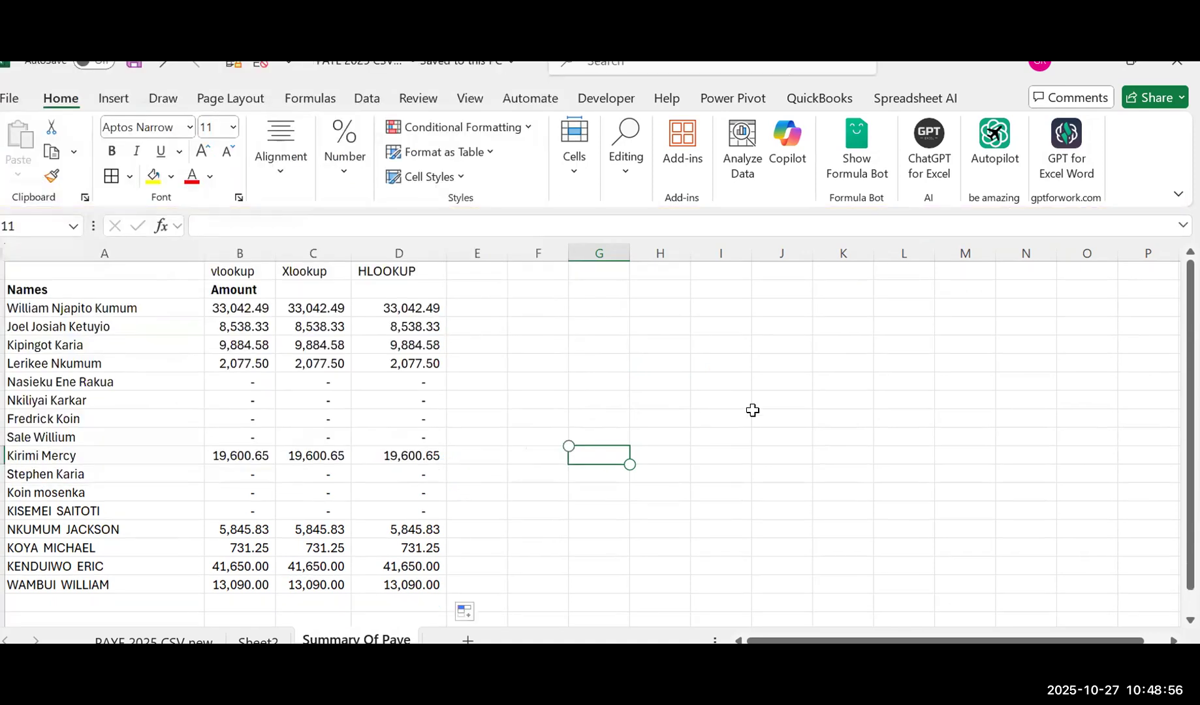
Step: Close the workbook window, and choose and open the PAYE 2025 CSV new worksheet file from the Desktop folder
left_click(753, 412)
left_click(1177, 65)
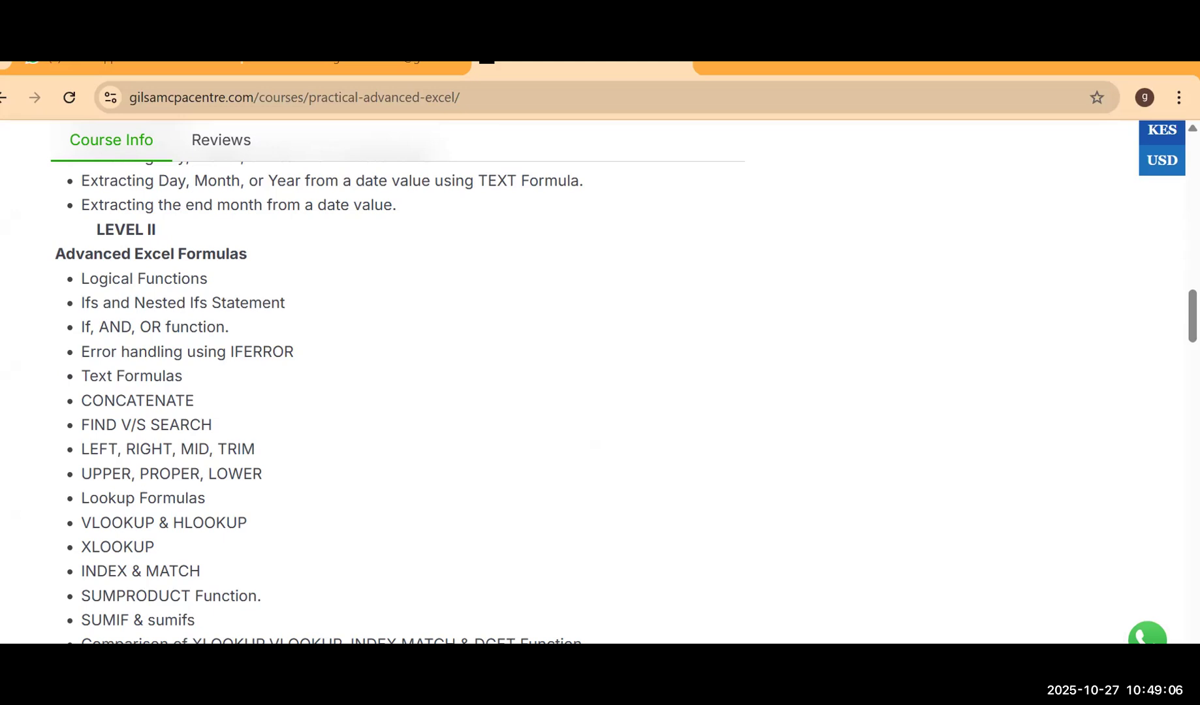
key("ctrl+o")
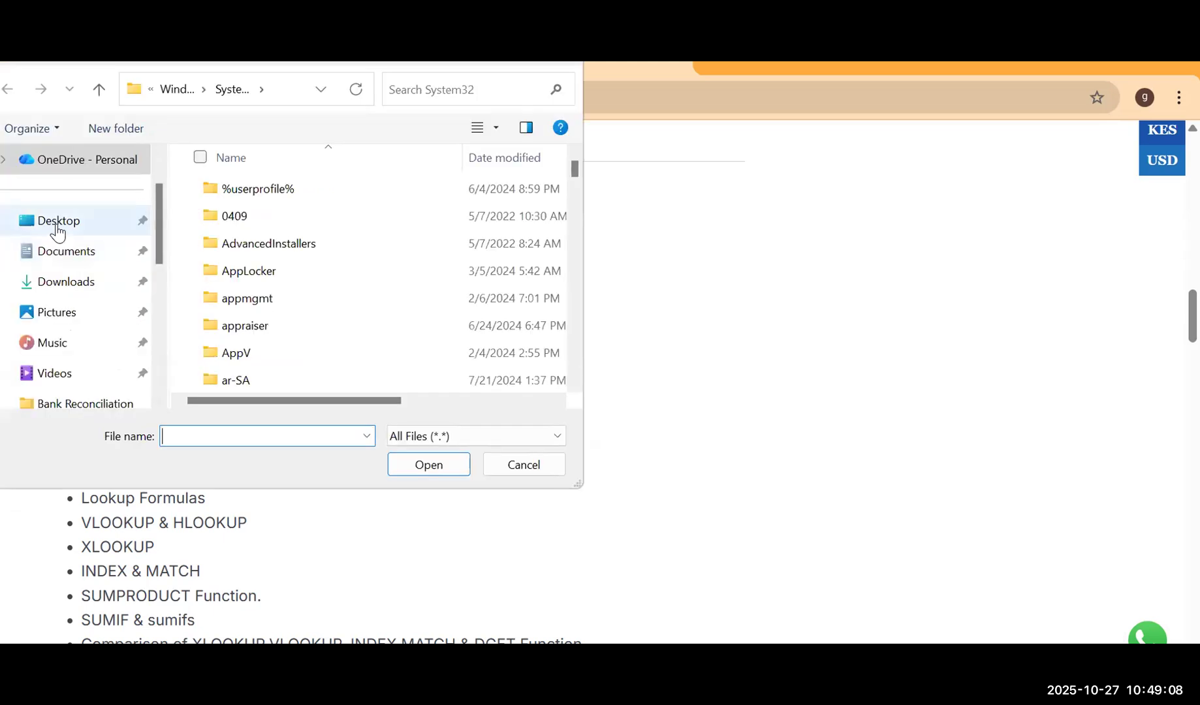
left_click(54, 228)
left_click(294, 173)
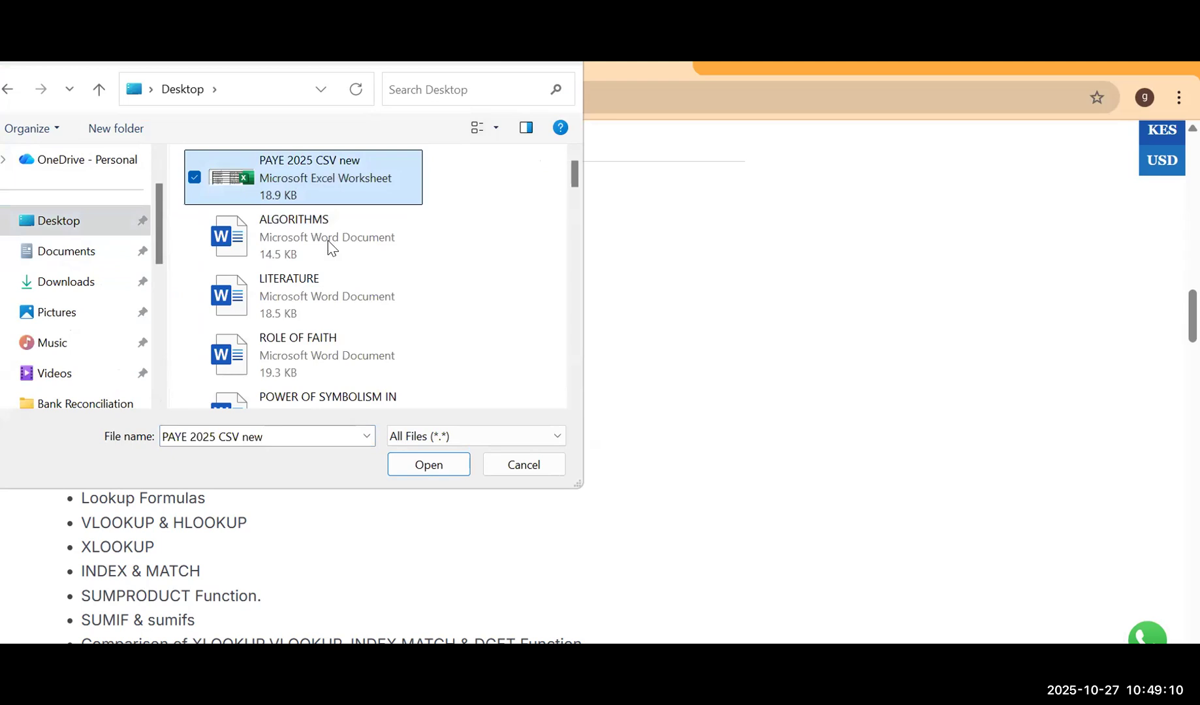
left_click(417, 468)
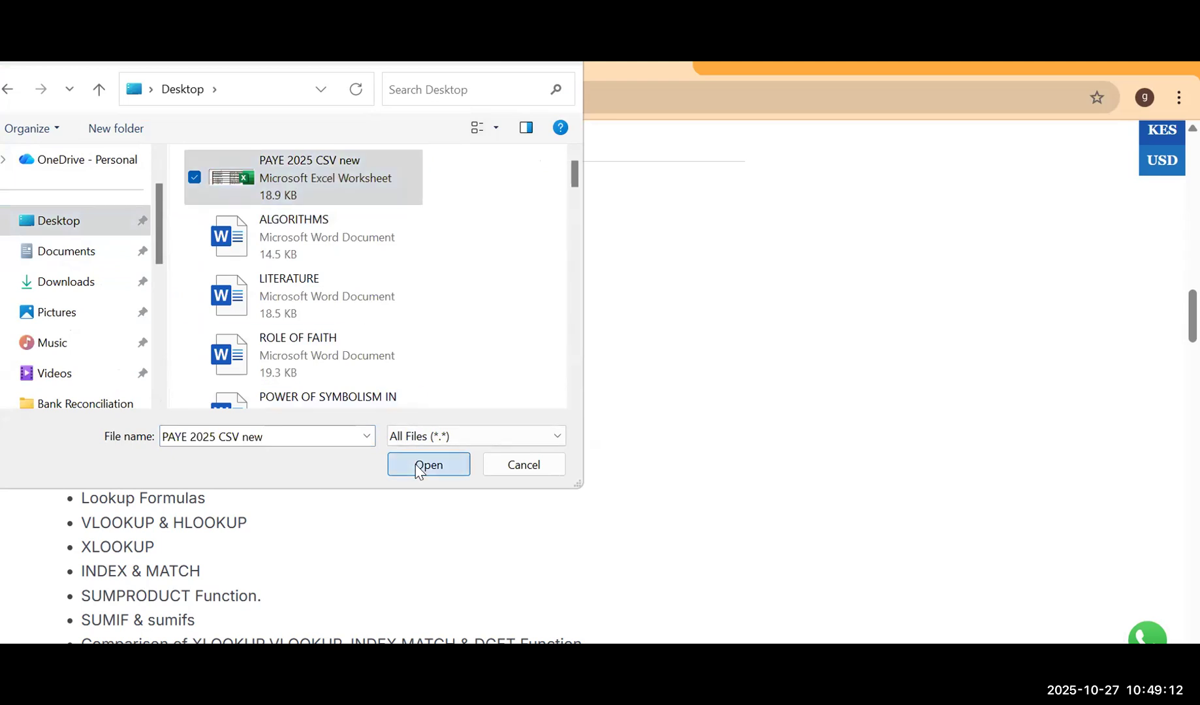
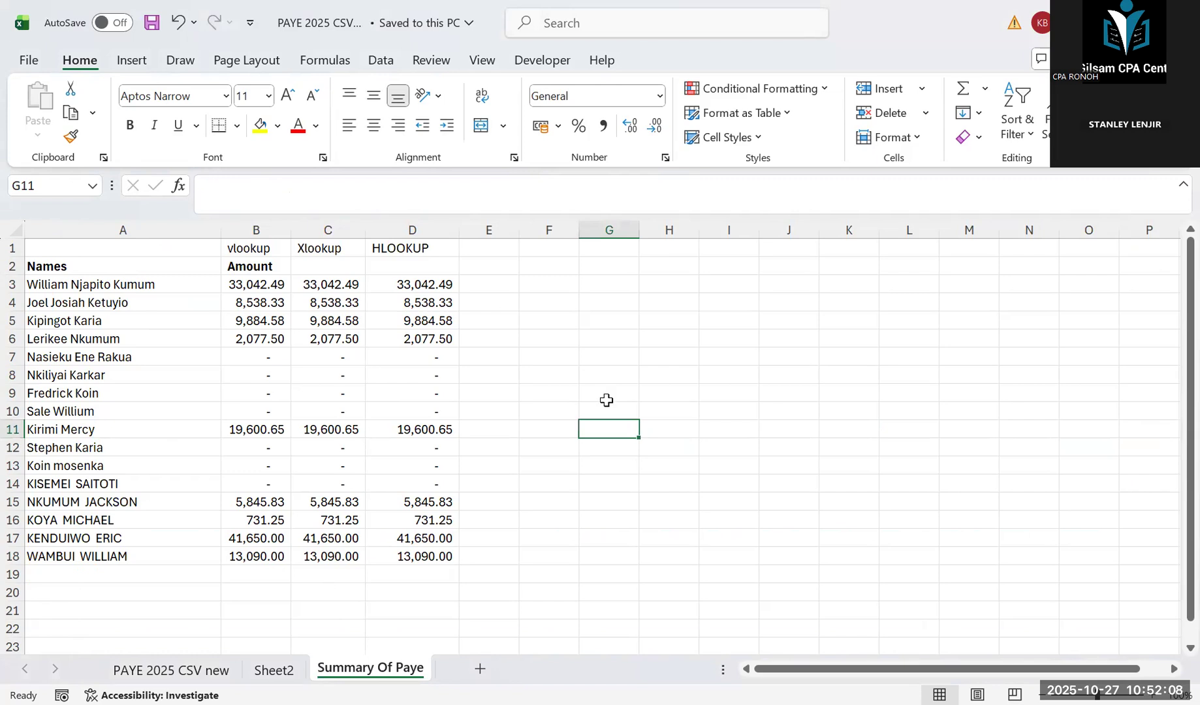
Step: Add a new worksheet and copy the employee names from B1:B16 of the PAYE 2025 CSV new sheet into it, starting at A1
left_click(480, 668)
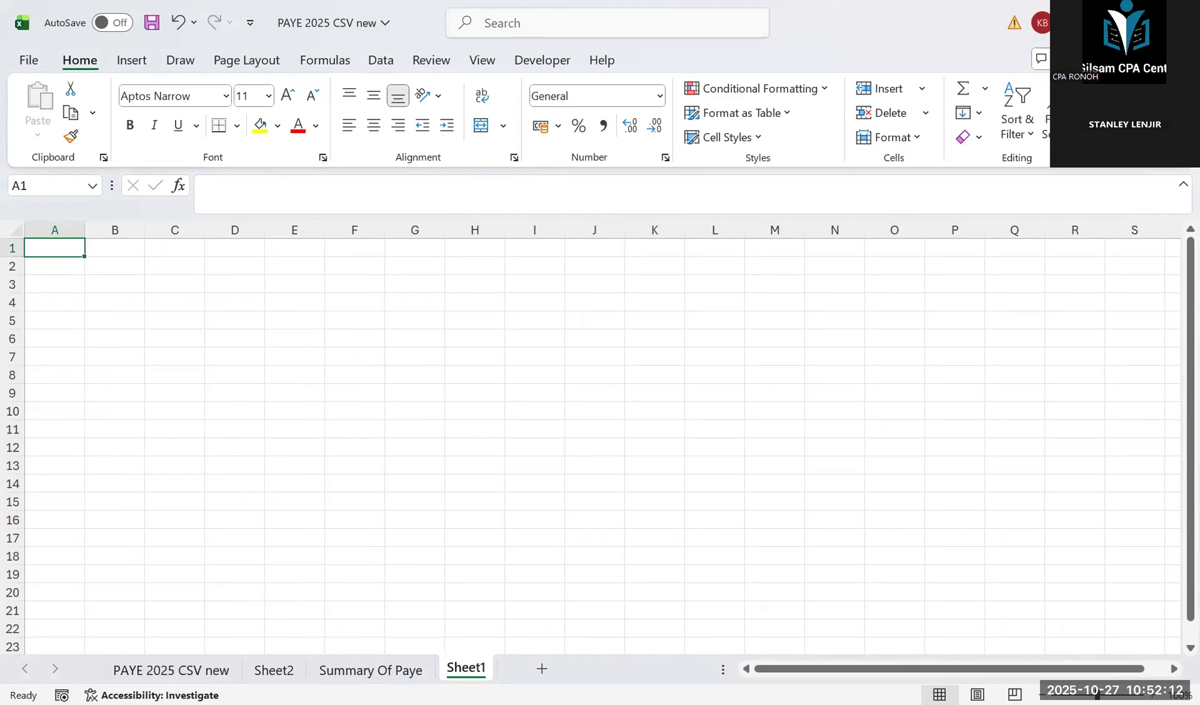
left_click(124, 670)
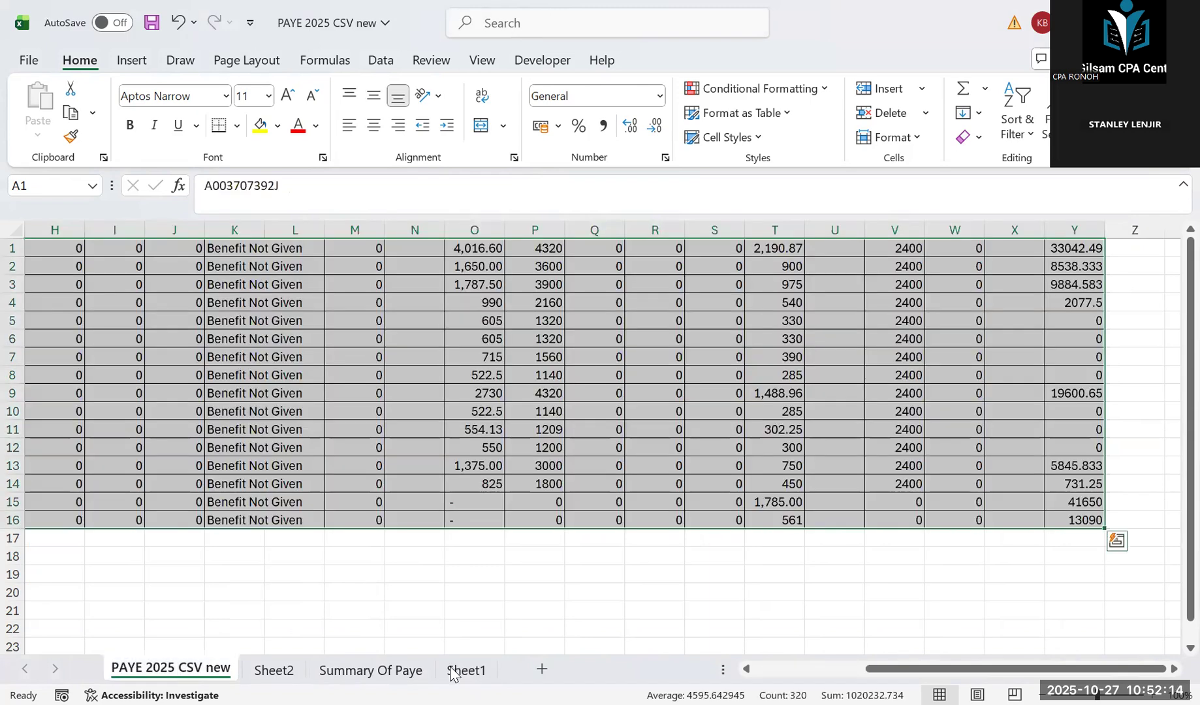
left_click_drag(877, 669, 765, 669)
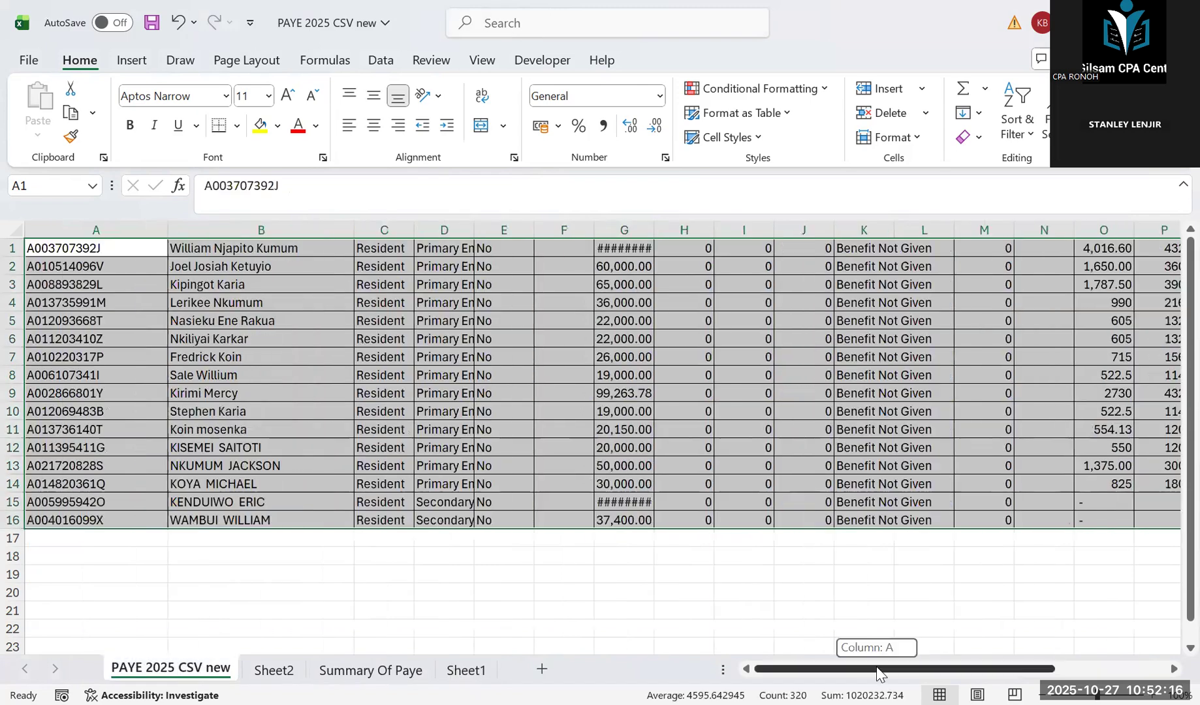
left_click(310, 231)
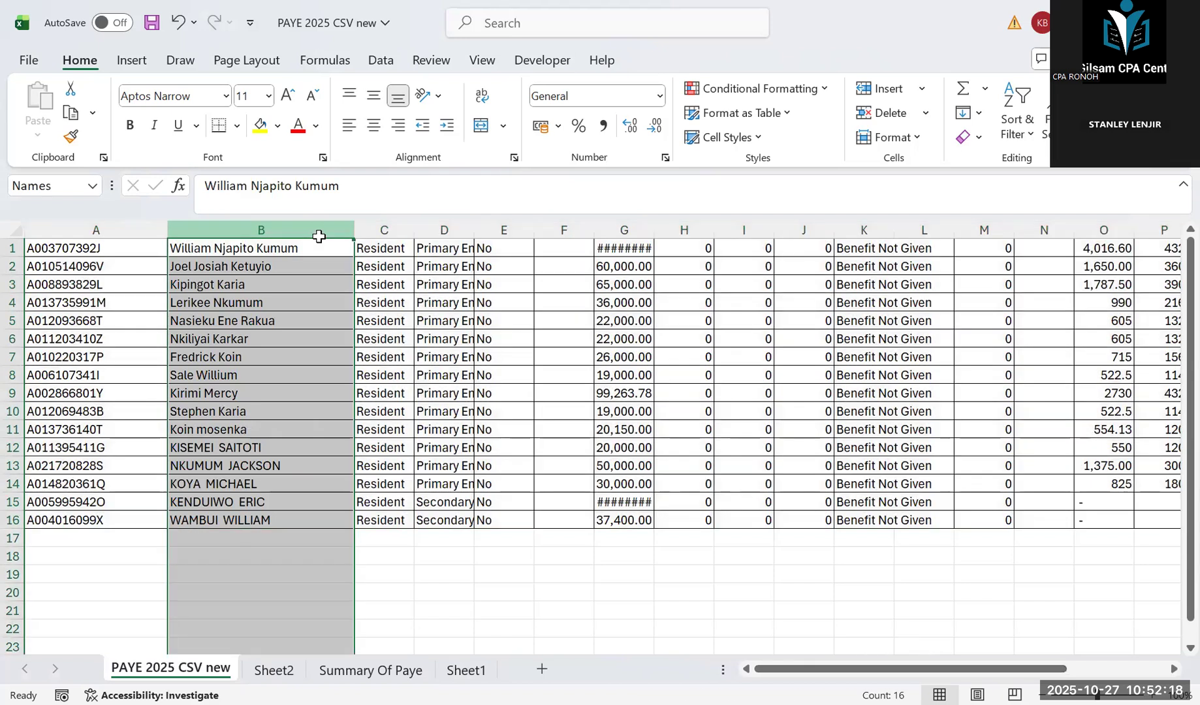
left_click(335, 521)
left_click_drag(327, 253, 287, 521)
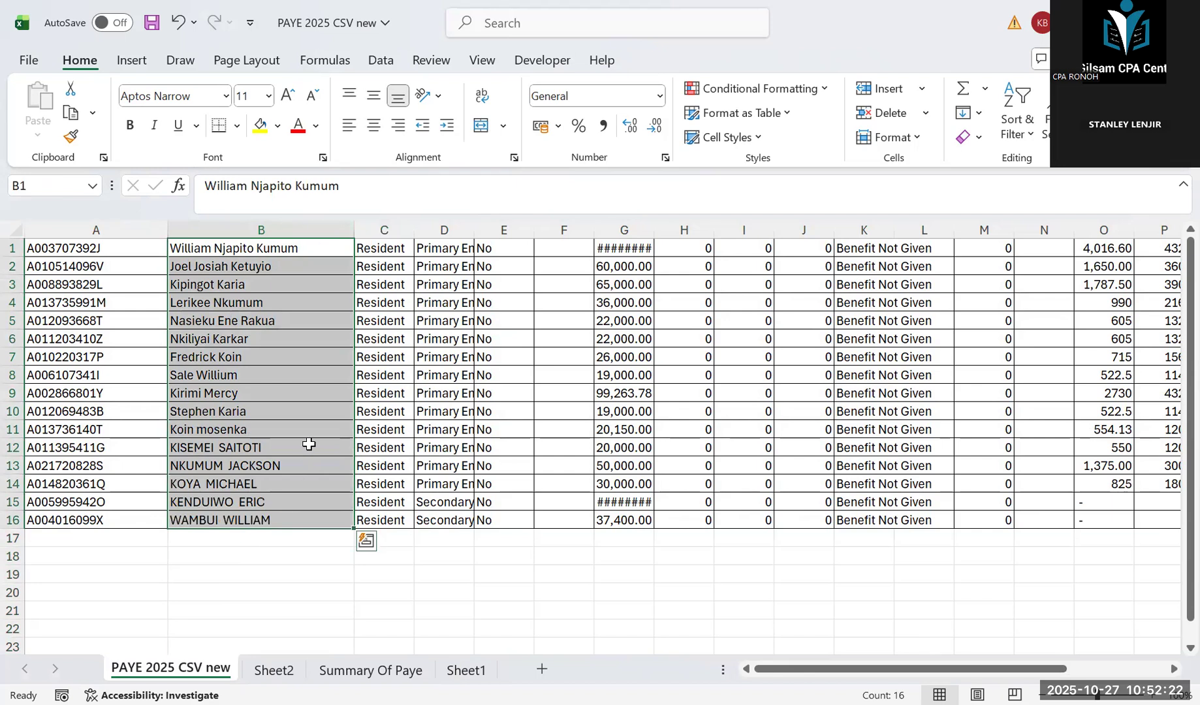
right_click(309, 444)
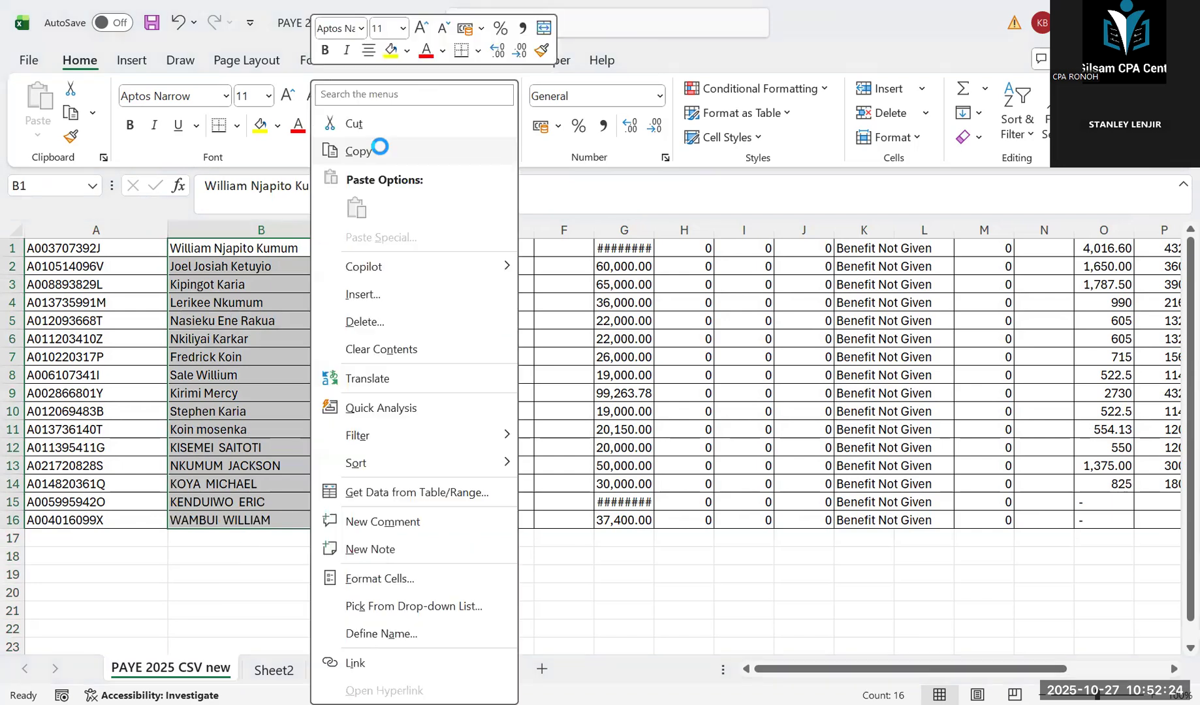
left_click(475, 666)
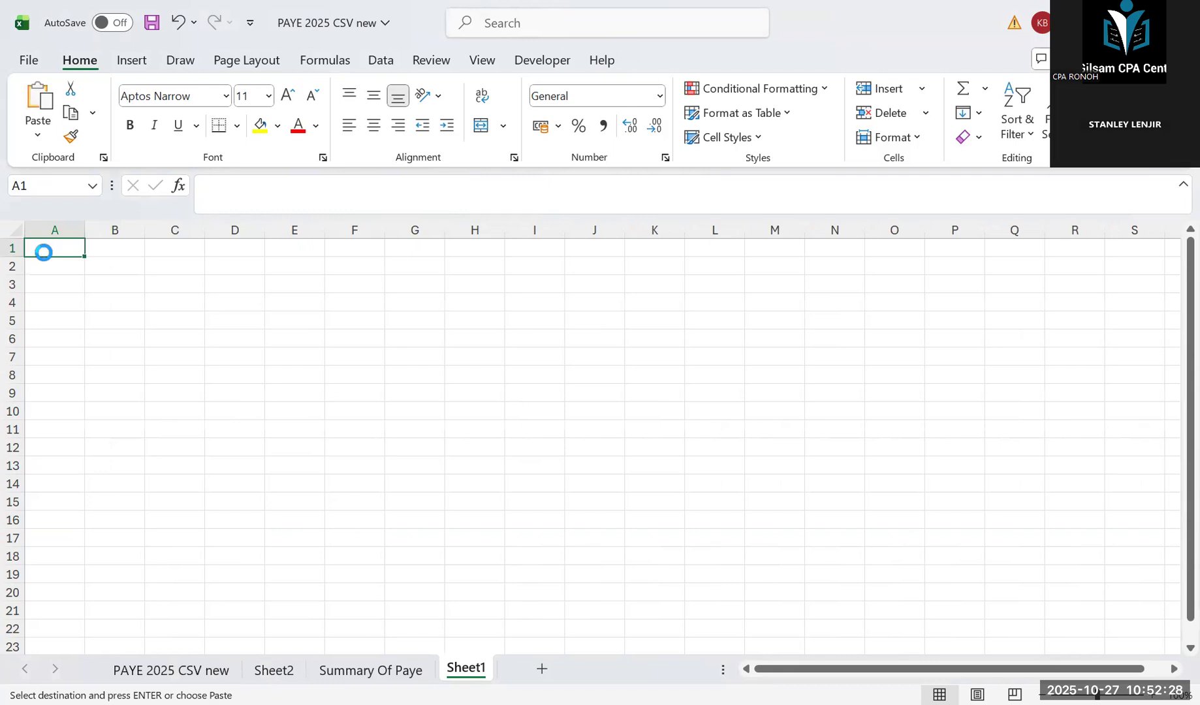
key("ctrl+v")
Step: Auto-fit the width of column A on Sheet1 to the employee names
left_click_drag(92, 231, 92, 231)
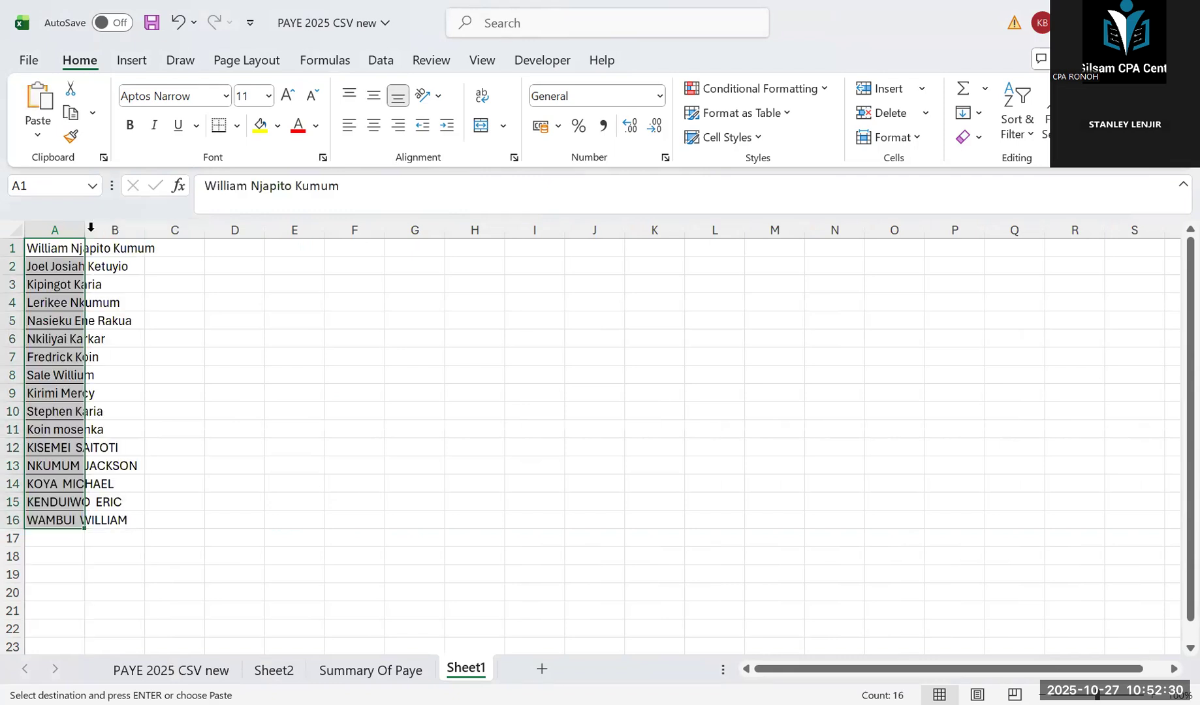
double_click(92, 231)
left_click(199, 341)
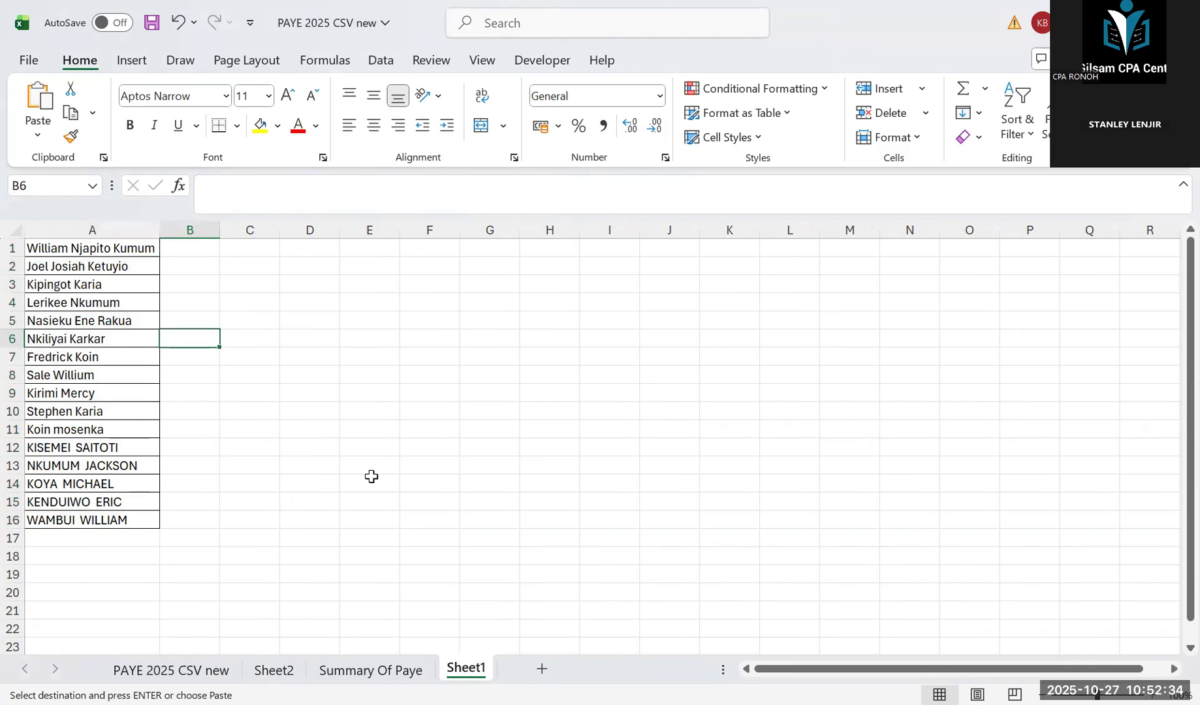
left_click(191, 248)
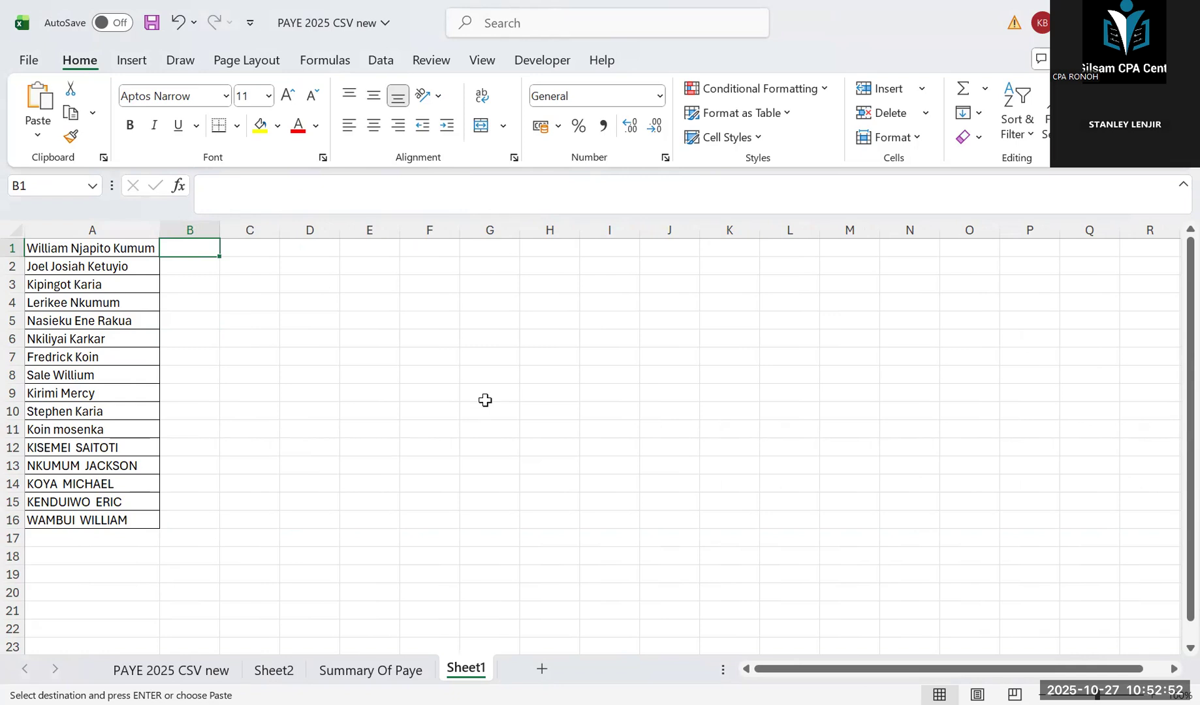
type("=v")
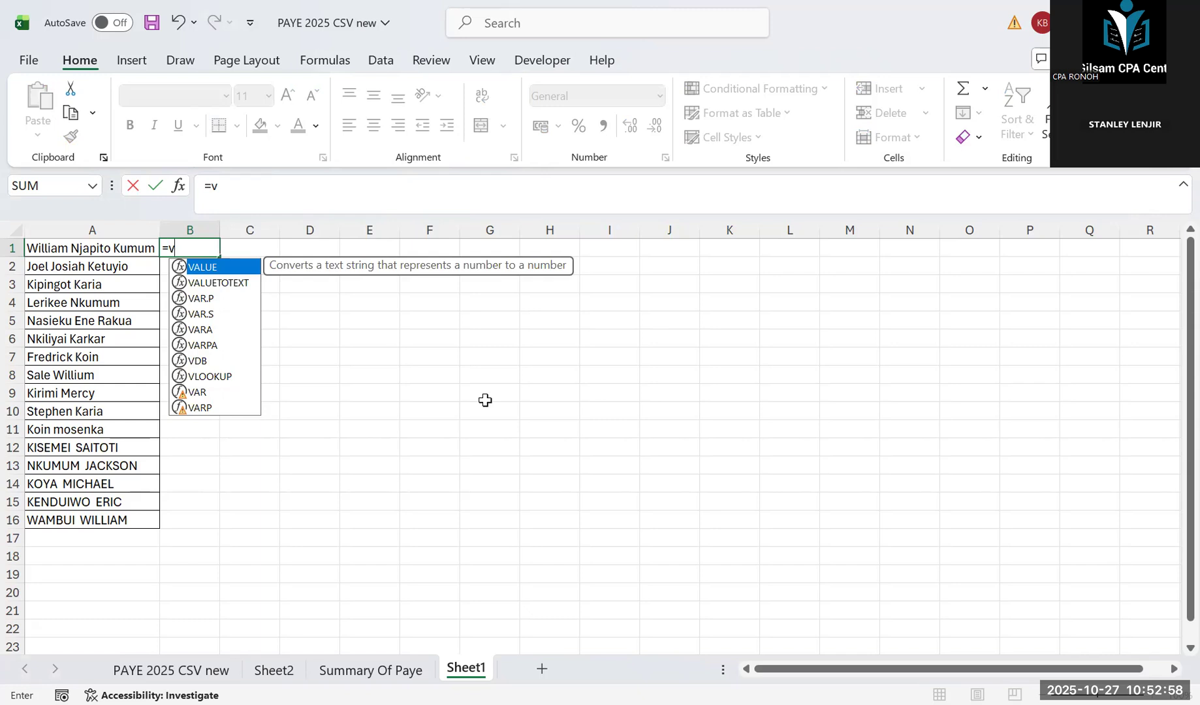
type("l")
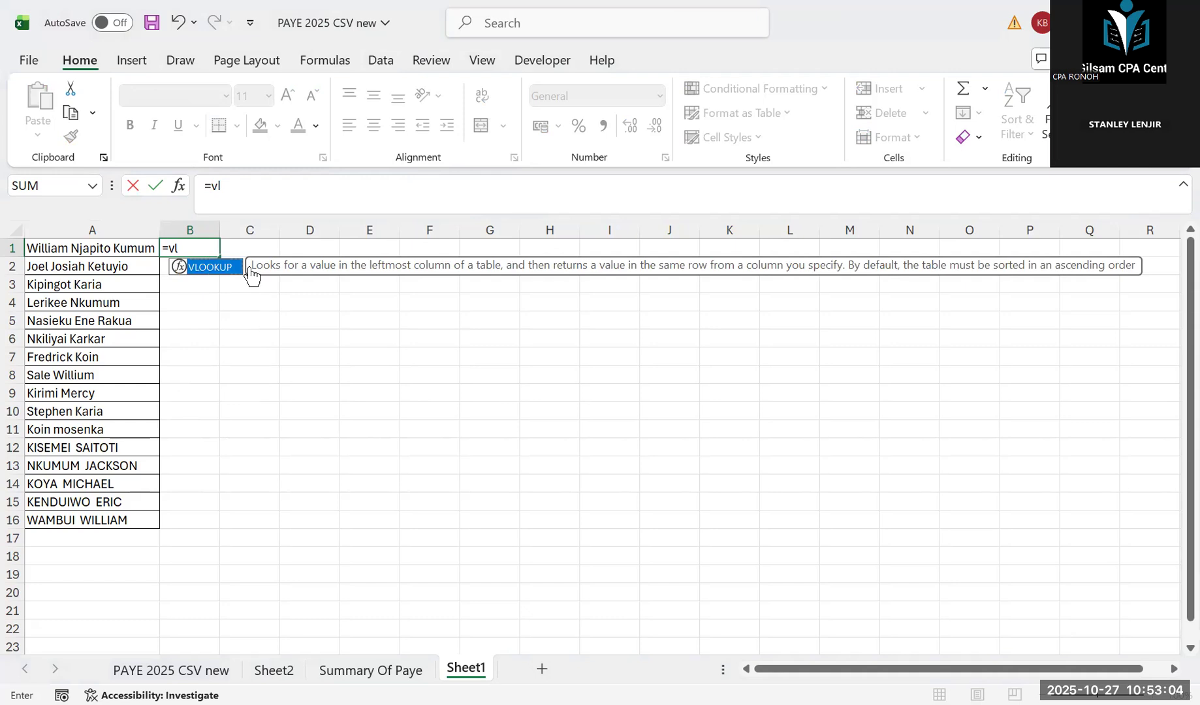
key("Tab")
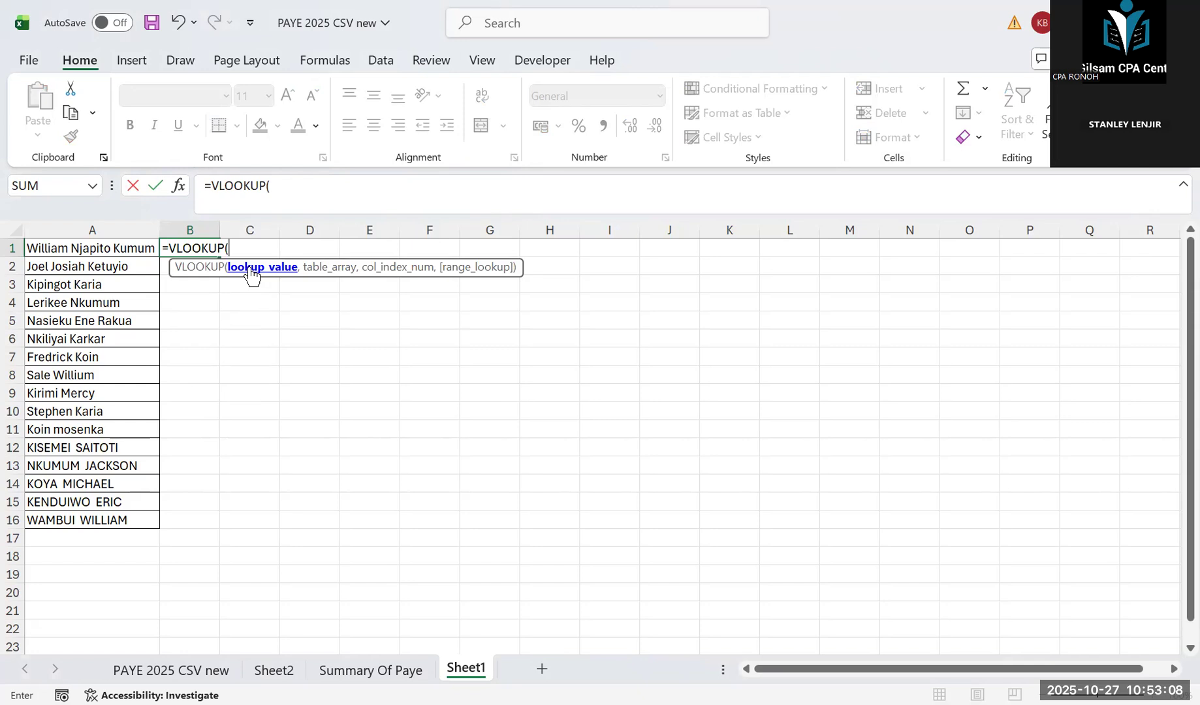
left_click(189, 673)
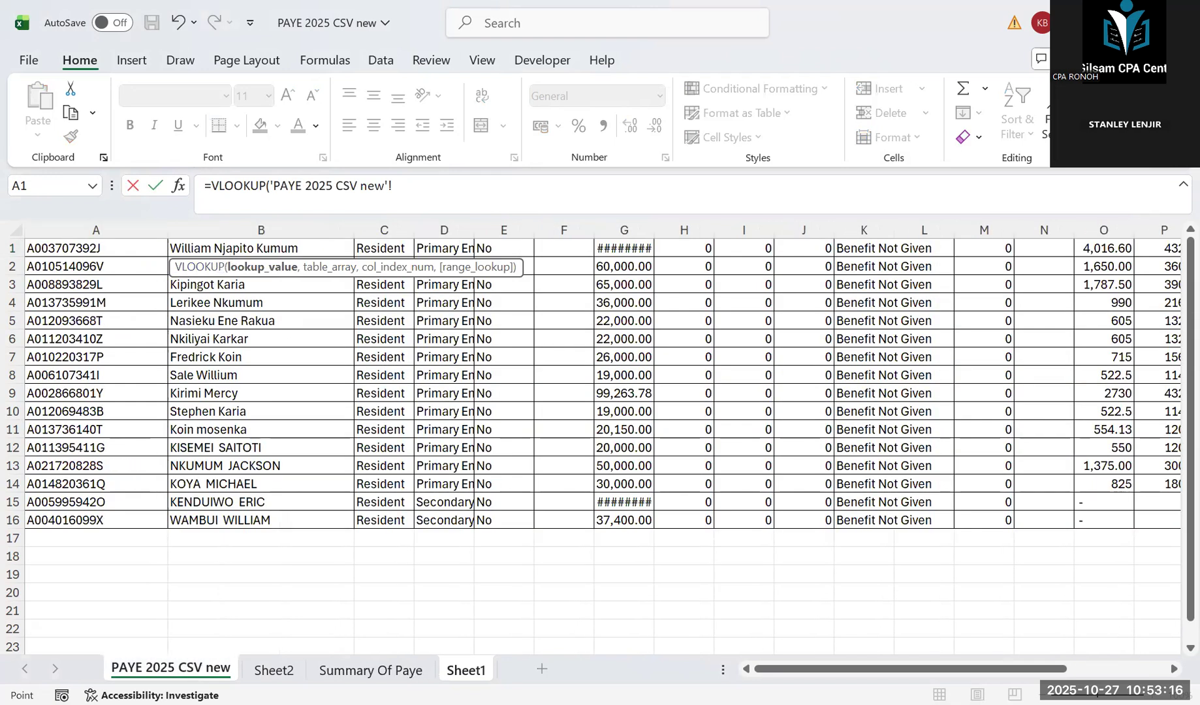
left_click(465, 669)
left_click(111, 251)
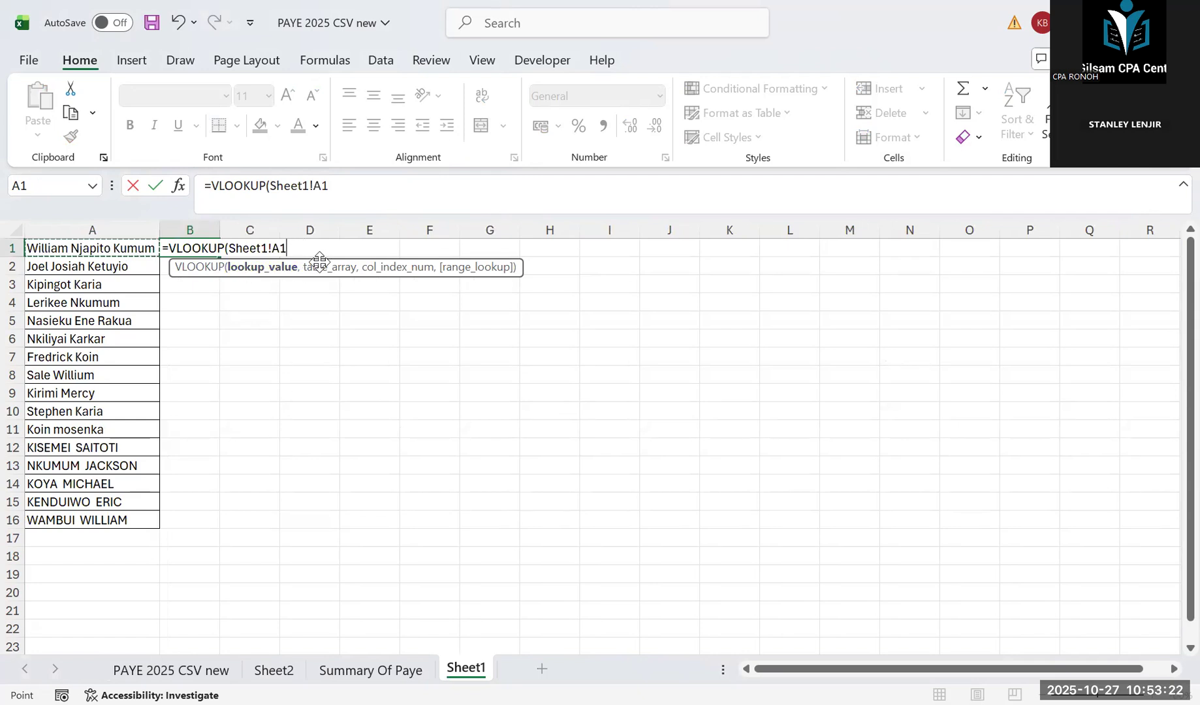
type(",")
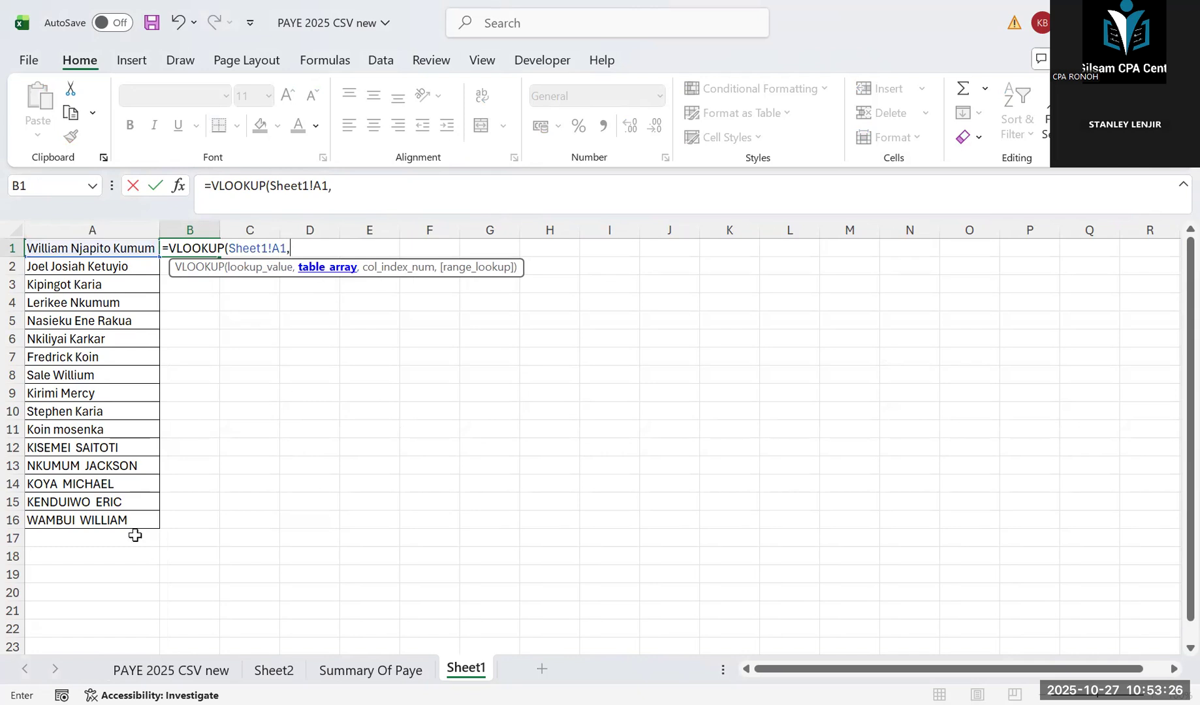
left_click(145, 671)
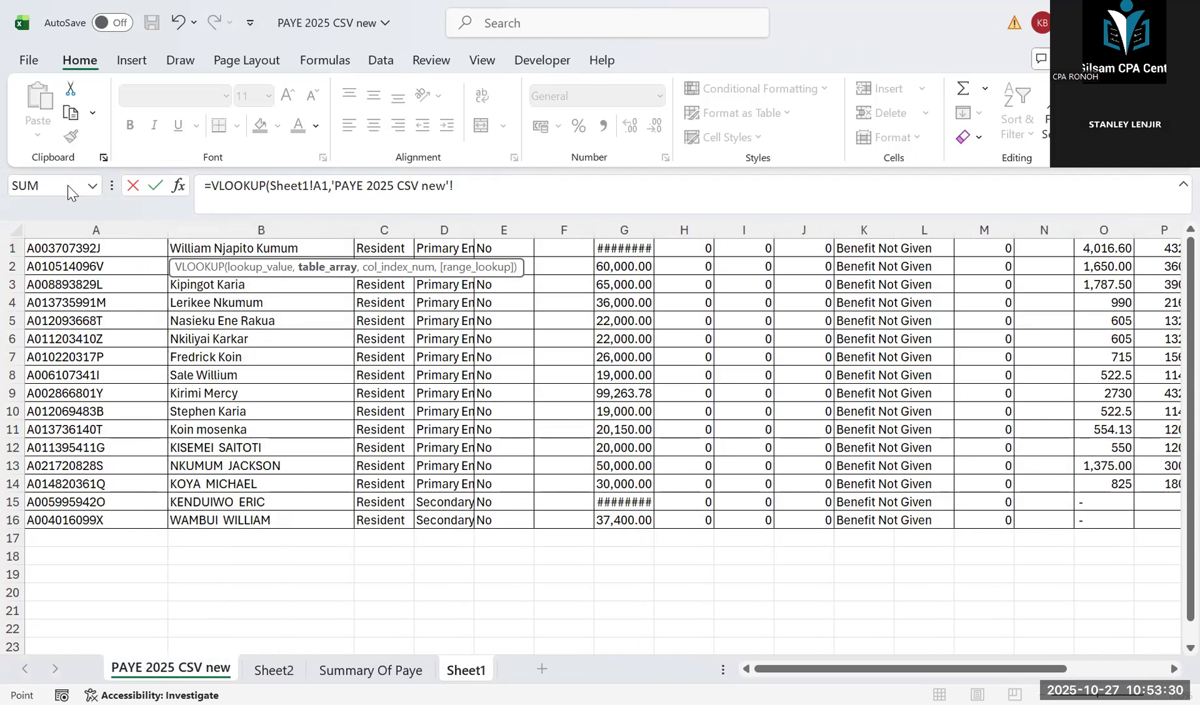
left_click(18, 230)
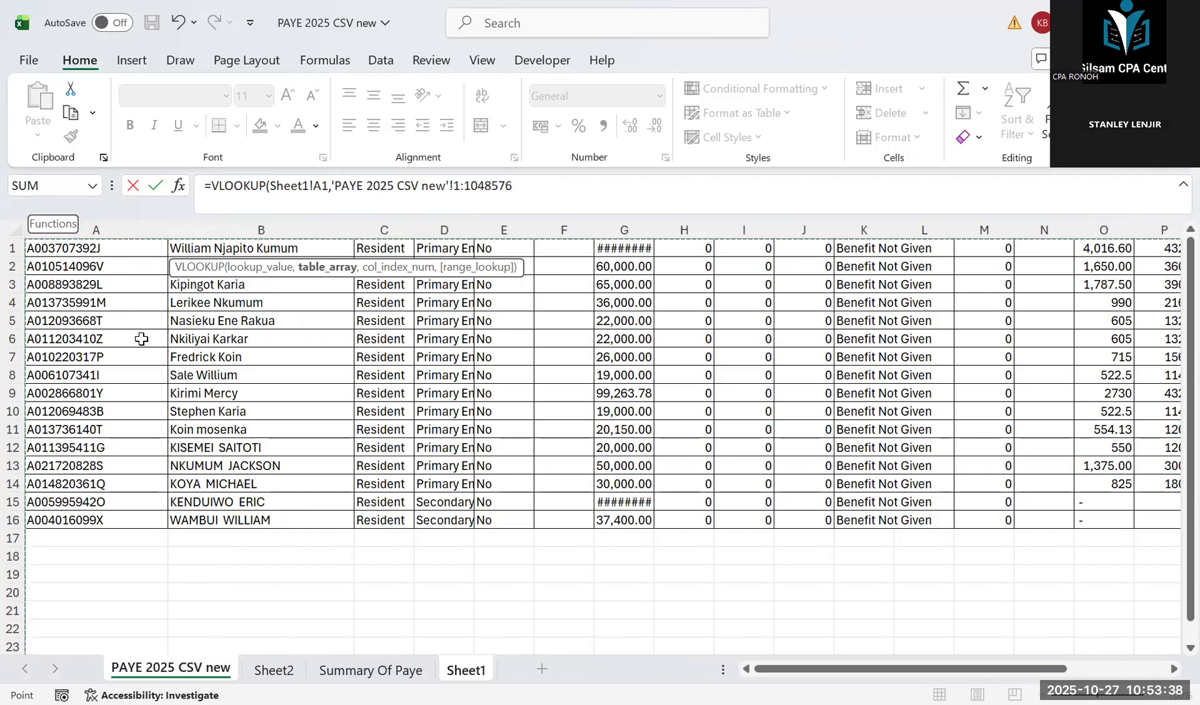
left_click(22, 242)
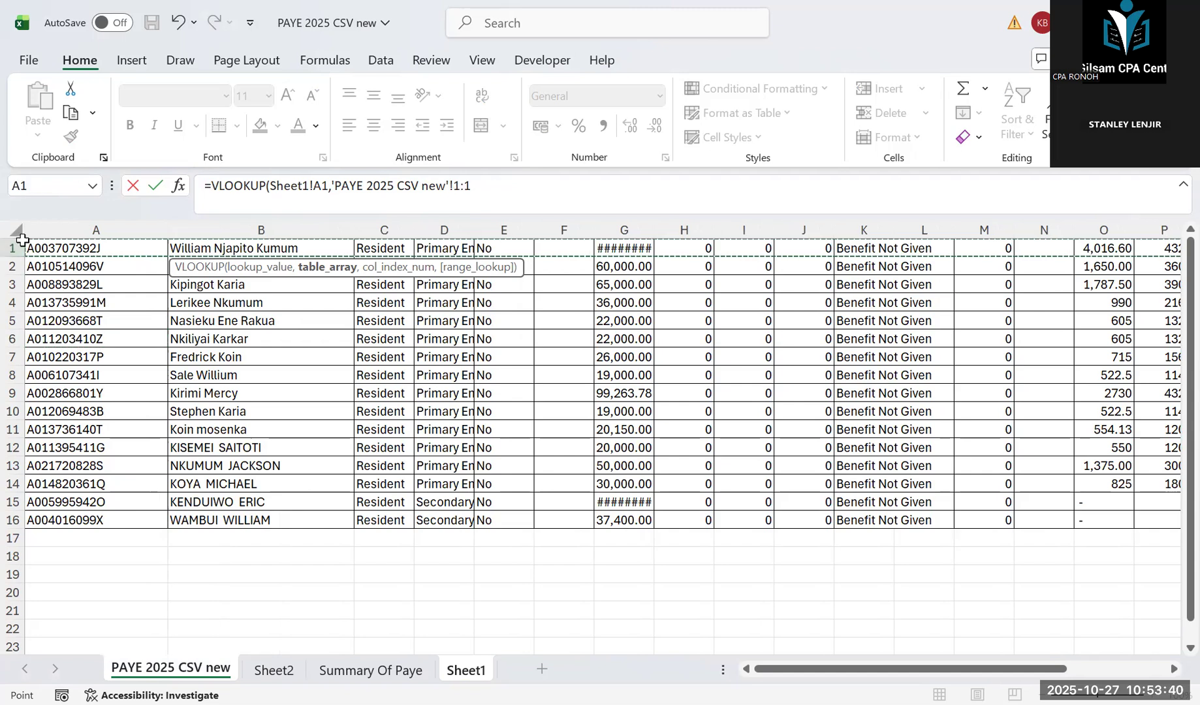
left_click(12, 230)
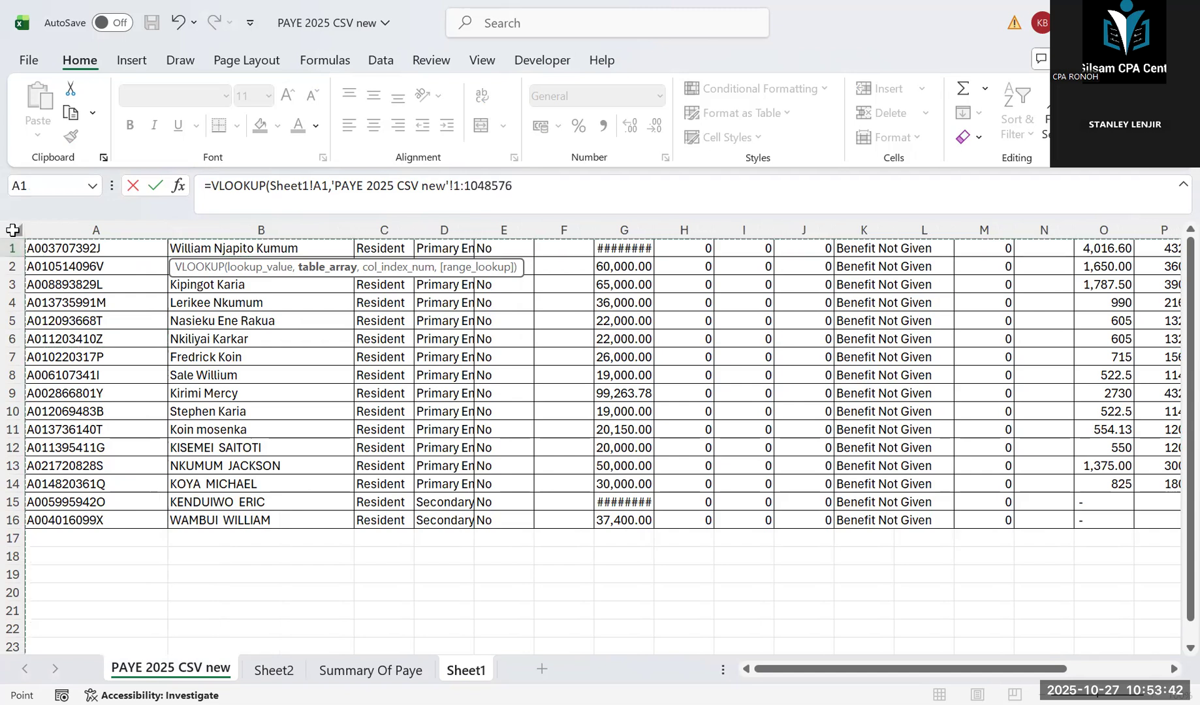
left_click(65, 186)
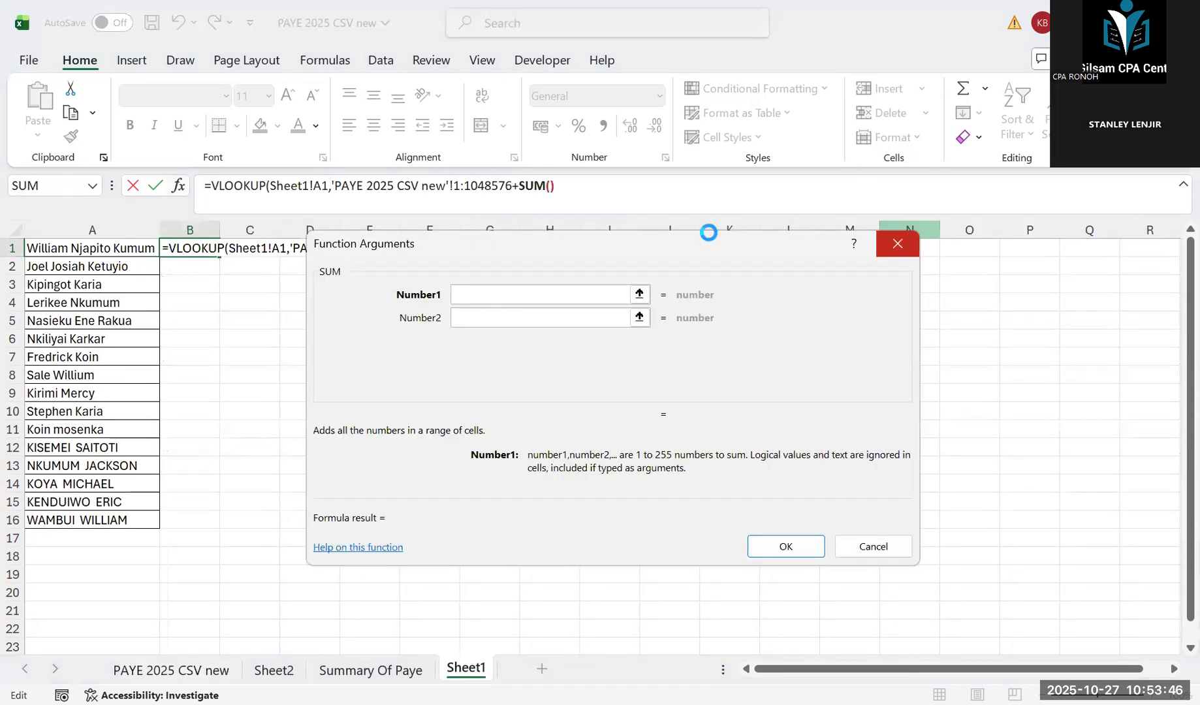
key("Escape")
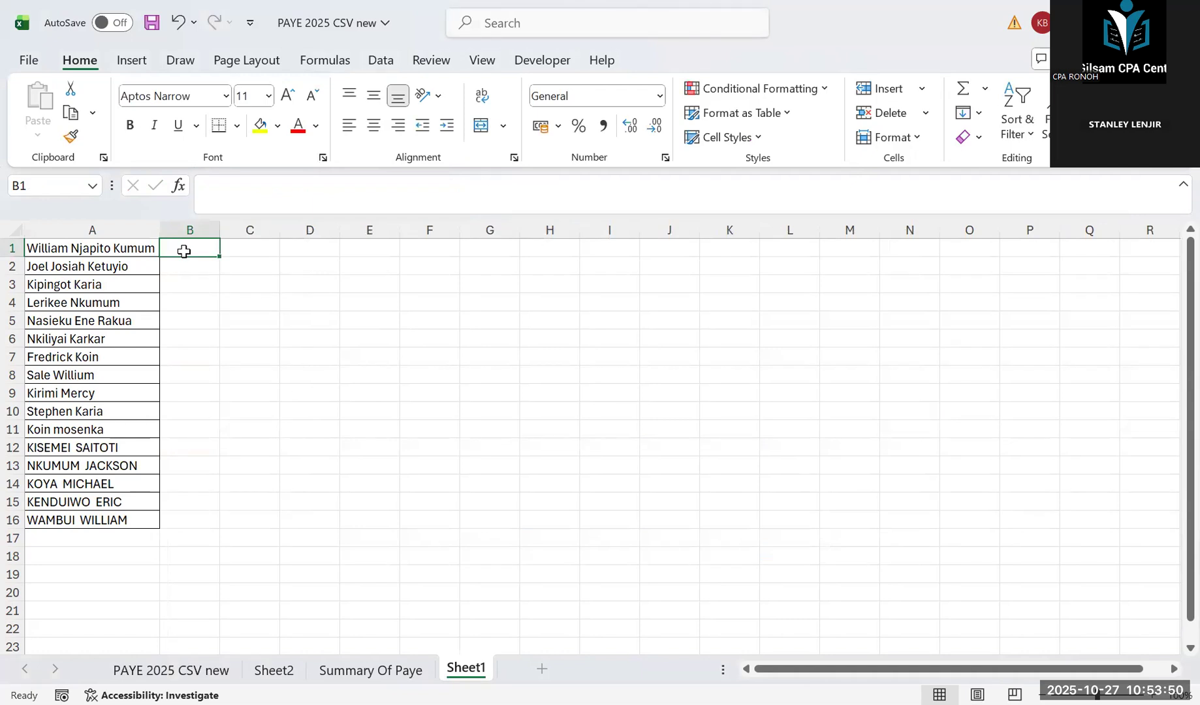
Step: Start a VLOOKUP formula in B1 of Sheet1 with A1 as the lookup value
type("=")
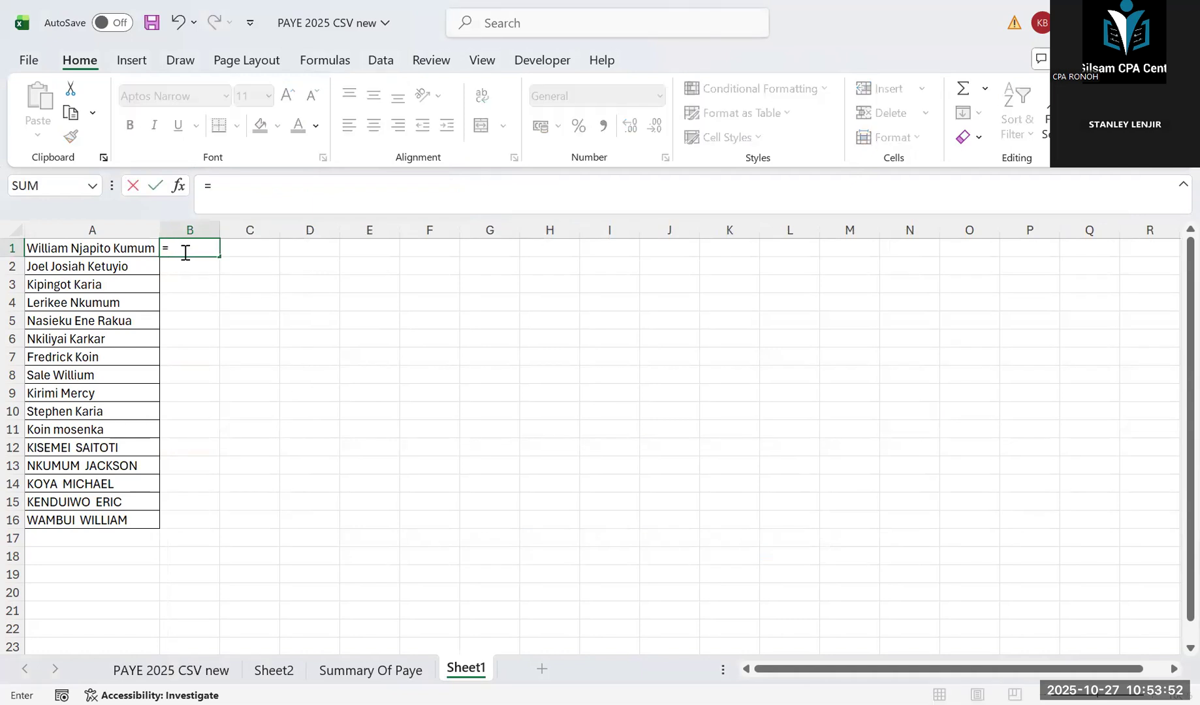
type("vl")
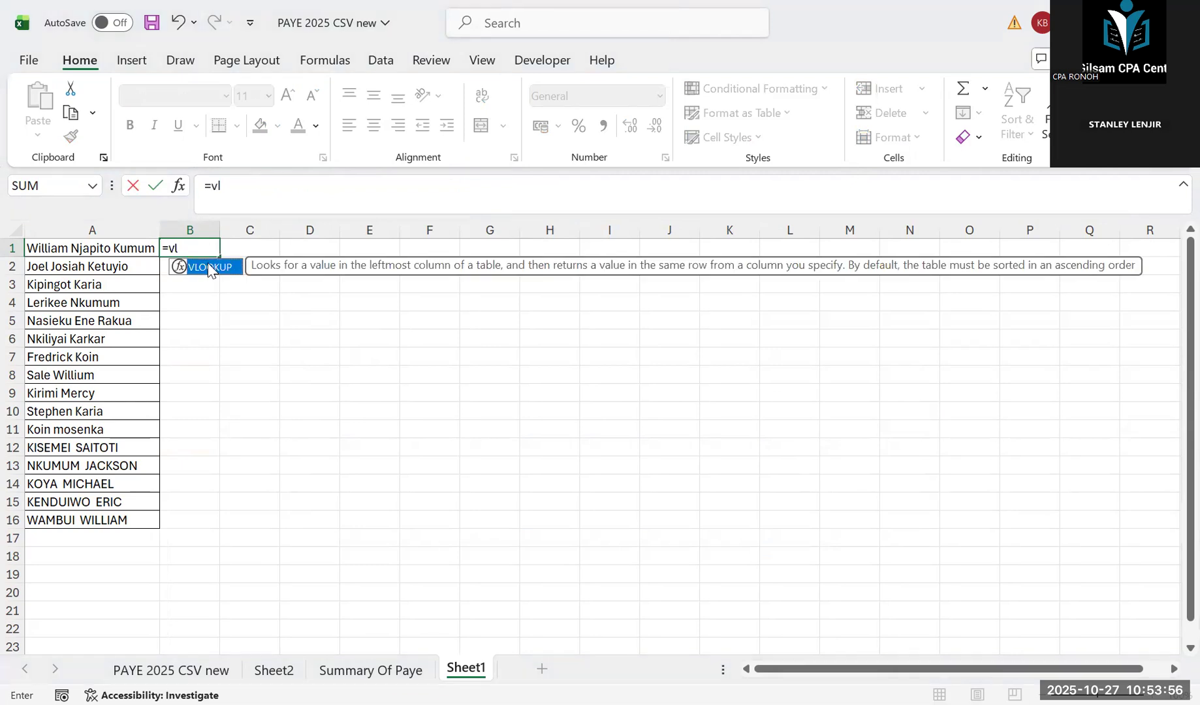
key("Tab")
left_click(121, 254)
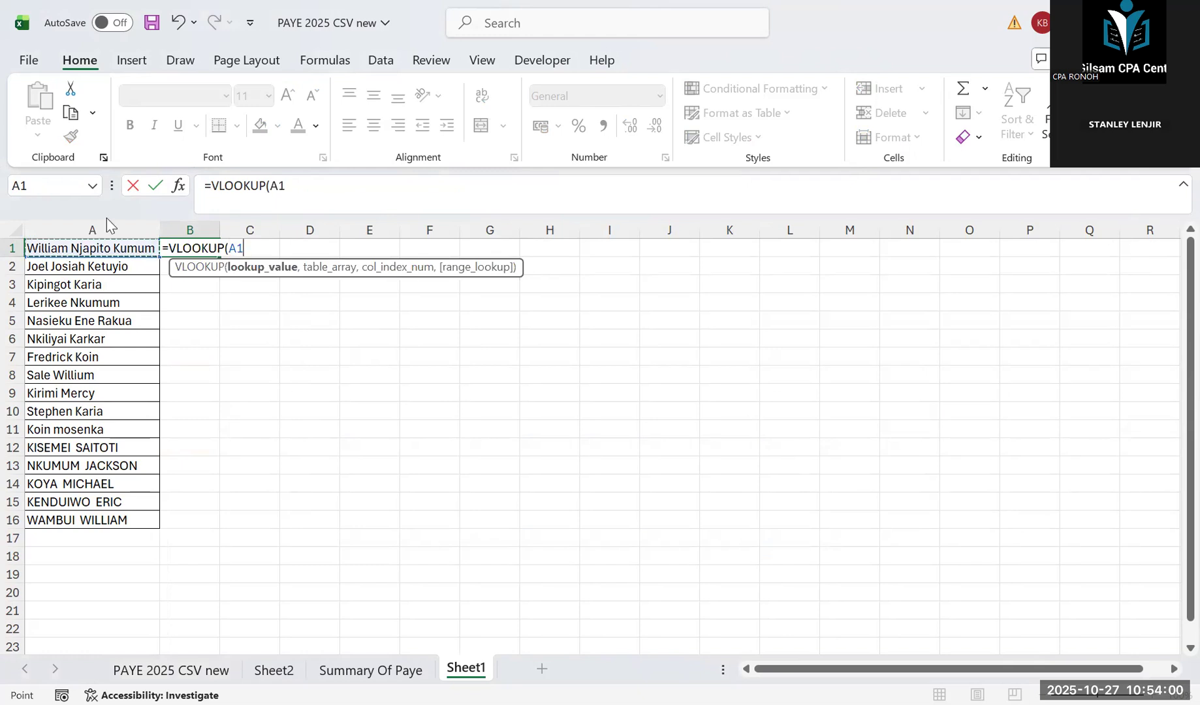
type(",")
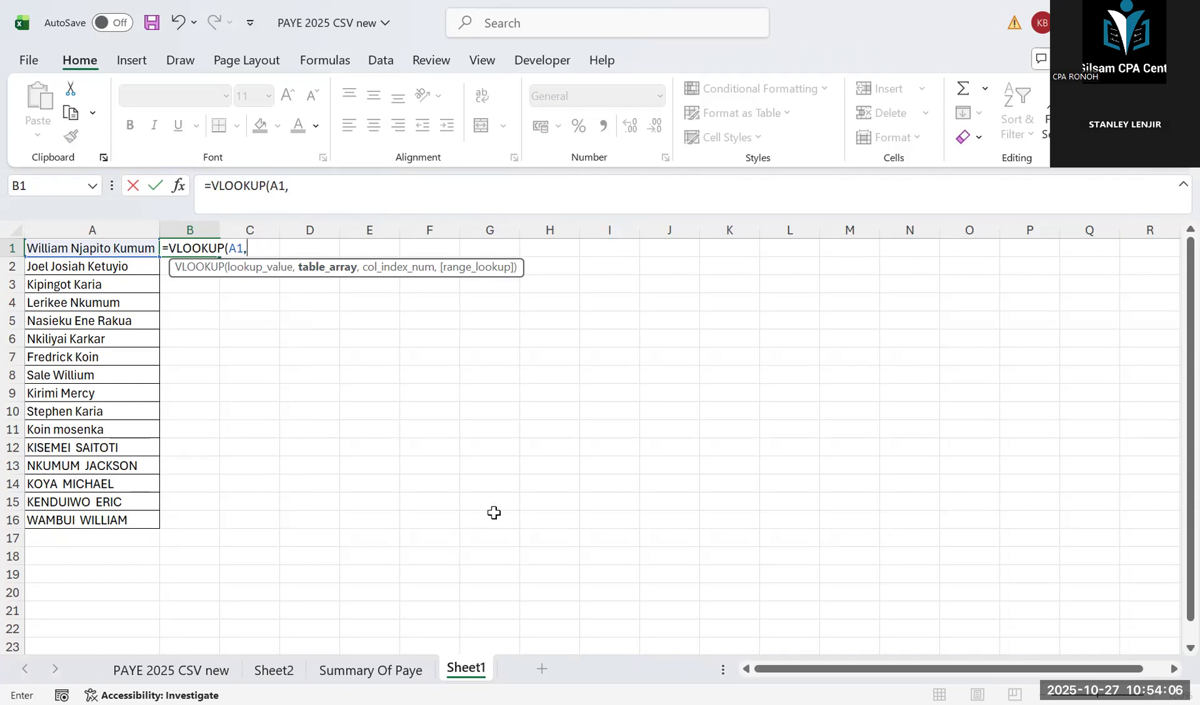
left_click(171, 669)
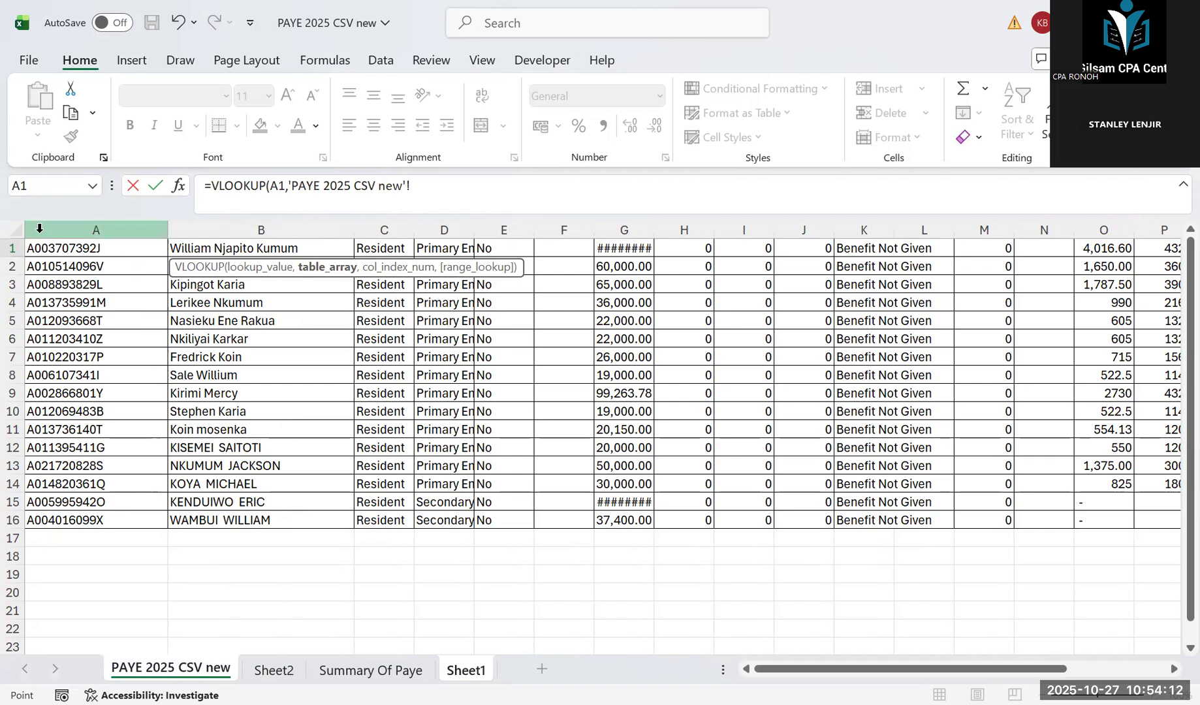
left_click_drag(40, 228, 328, 282)
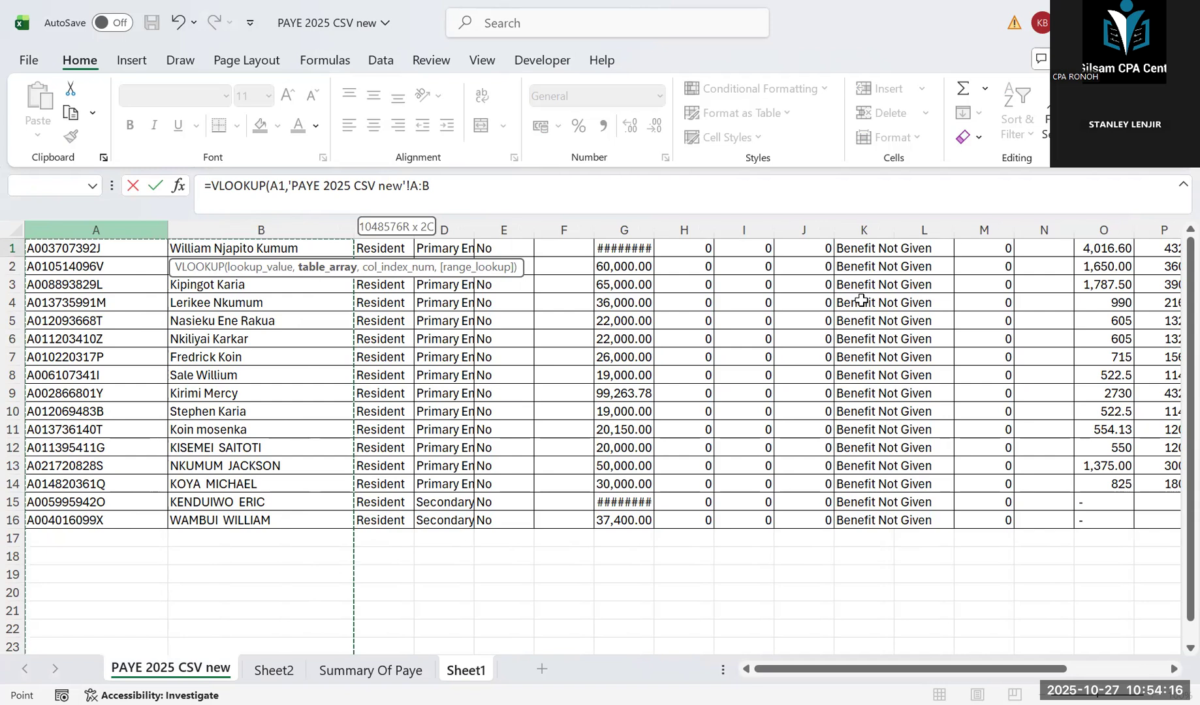
left_click_drag(1172, 299, 959, 316)
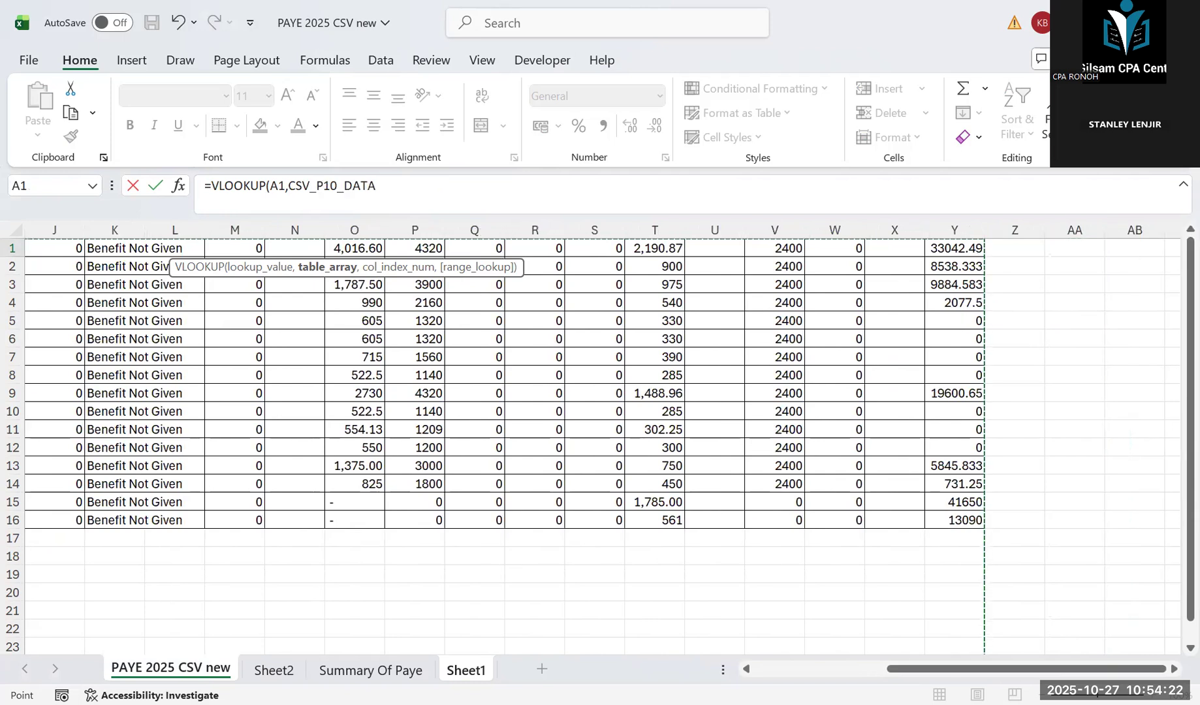
left_click(466, 669)
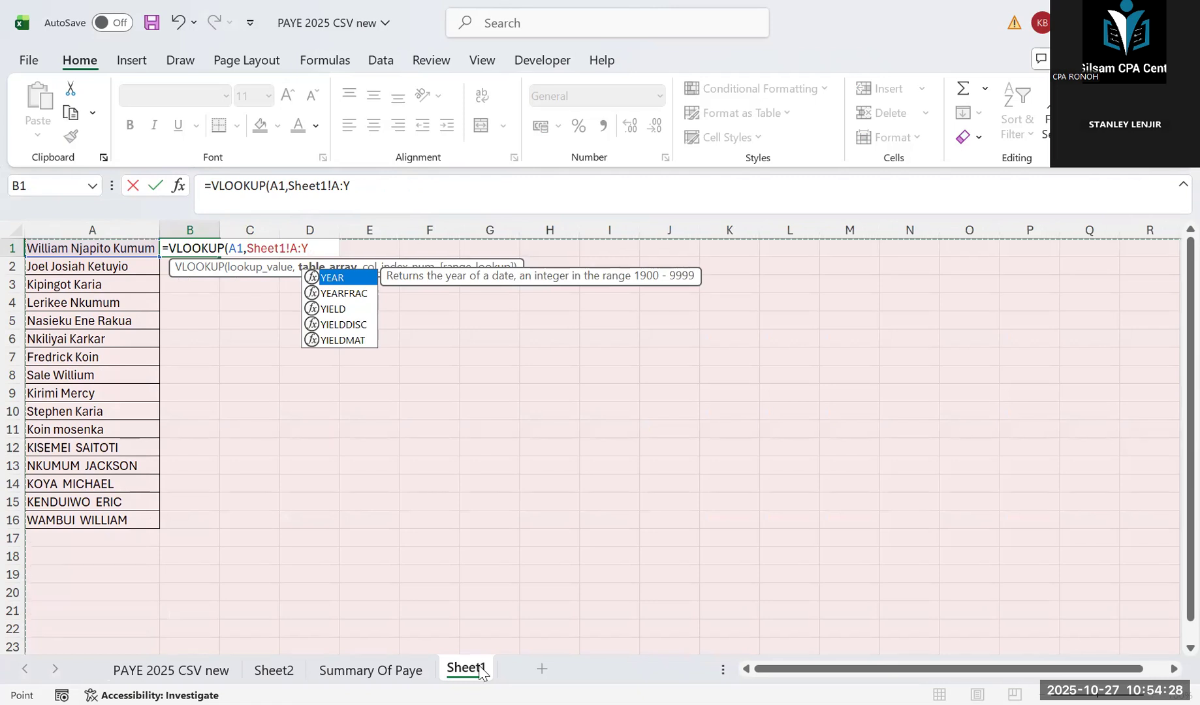
type(",")
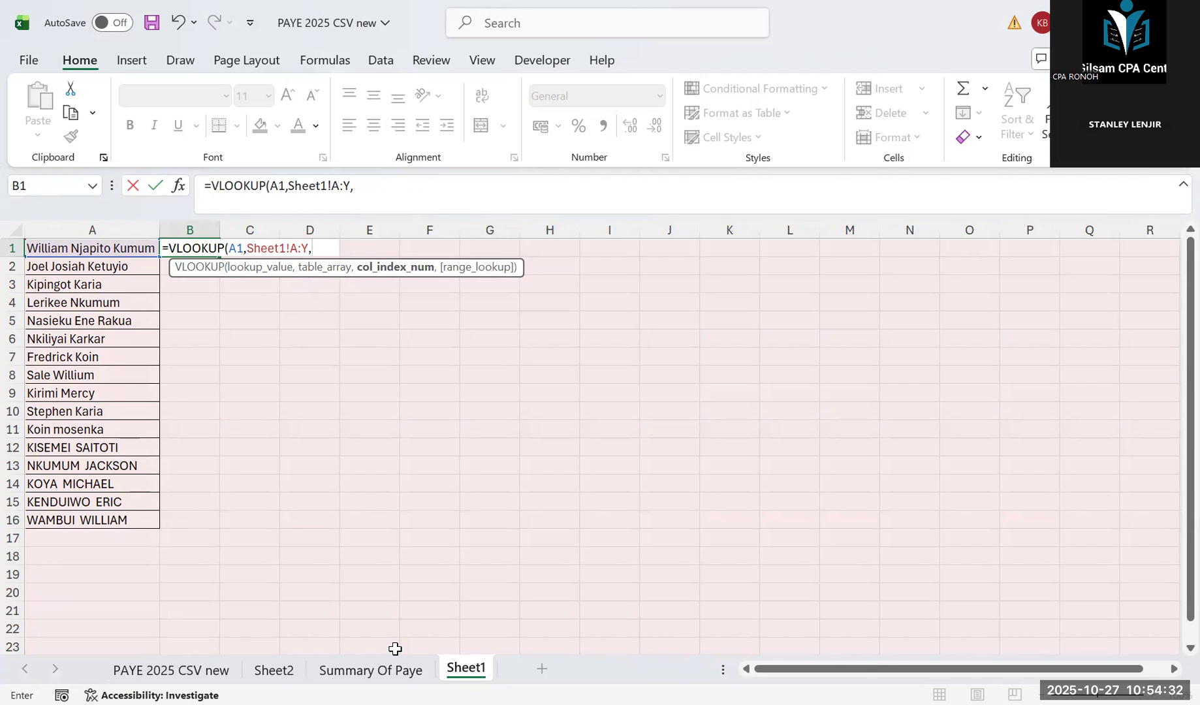
key("BackSpace")
key("BackSpace")
key("BackSpace")
key("BackSpace")
key("BackSpace")
key("BackSpace")
key("BackSpace")
key("BackSpace")
key("BackSpace")
key("BackSpace")
key("BackSpace")
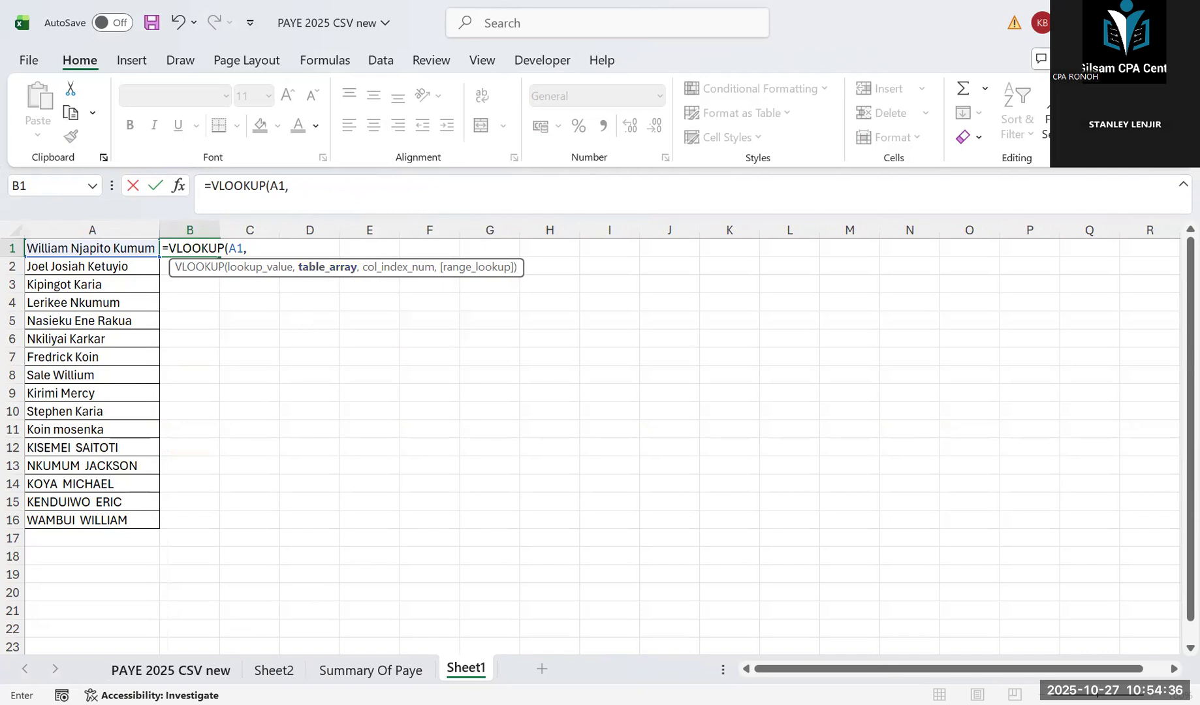
Step: Mark A1:Y16 on the PAYE 2025 CSV new sheet for the VLOOKUP's table array and return to Sheet1, entering Sheet1!A1:Y16
left_click(171, 670)
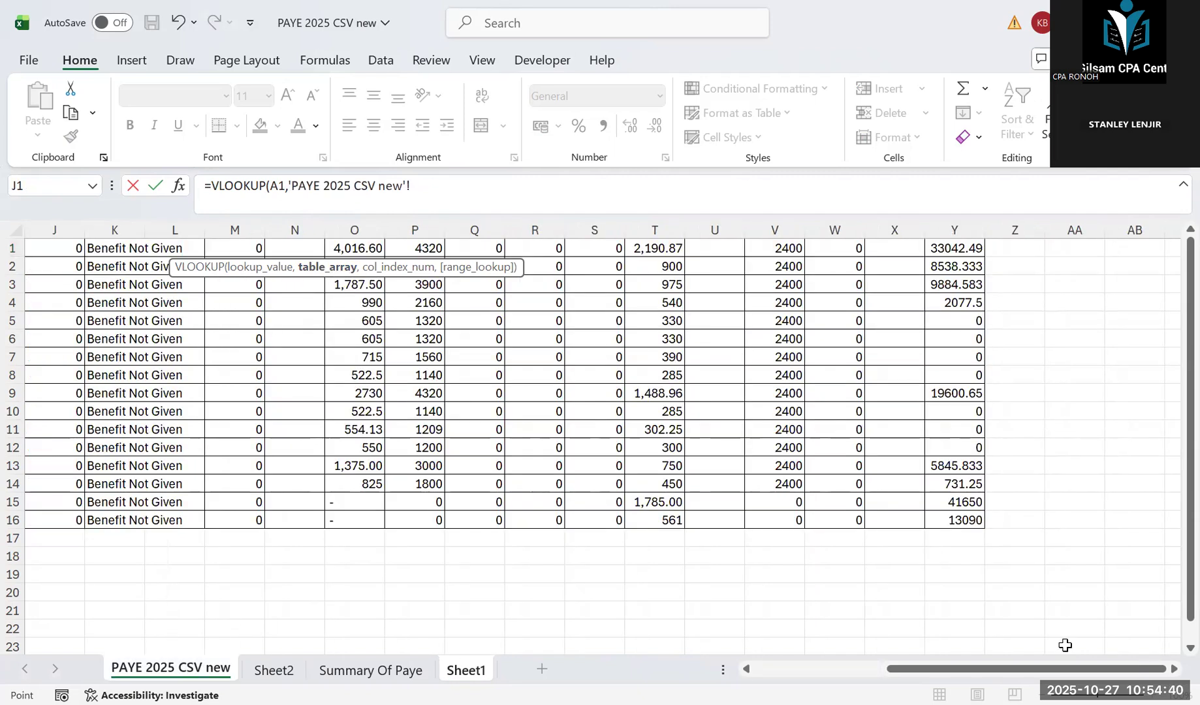
left_click_drag(1009, 669, 877, 670)
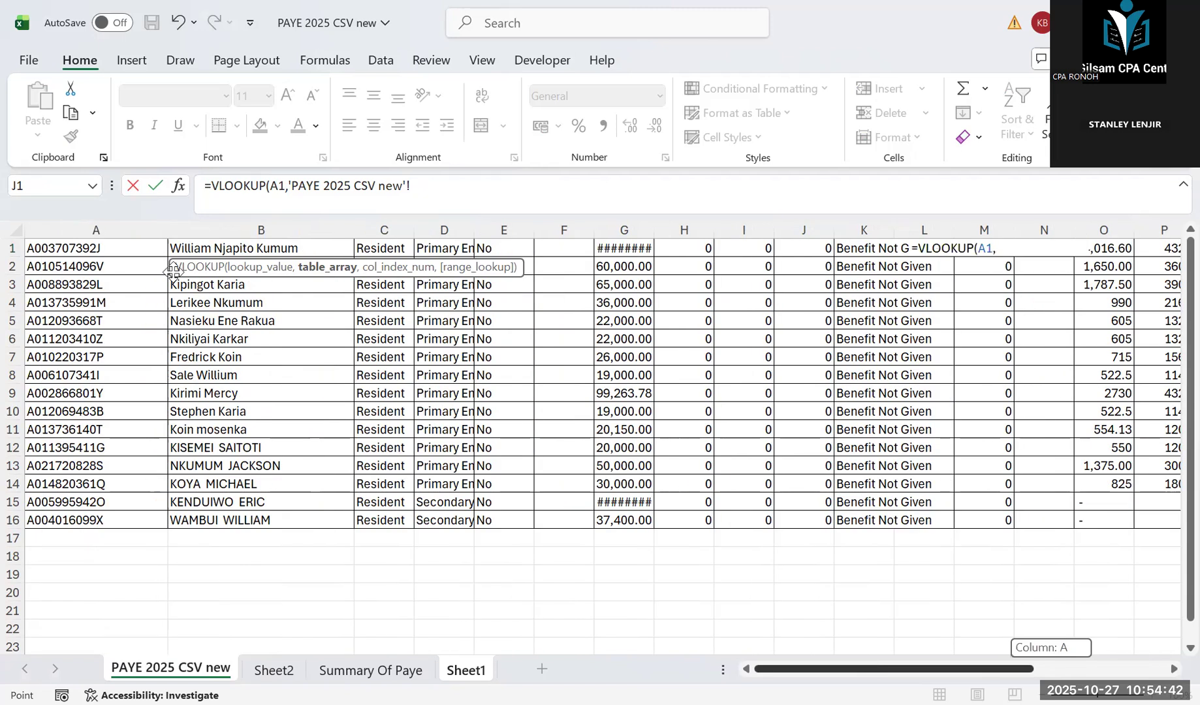
left_click(62, 249)
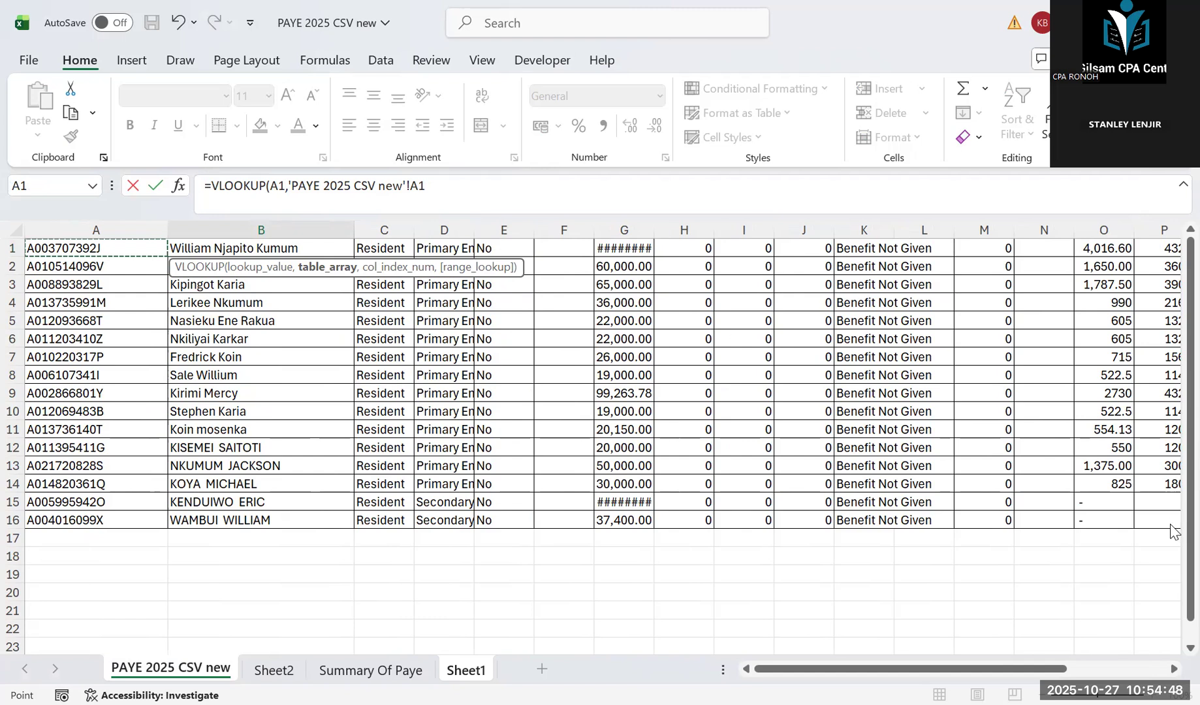
left_click_drag(1172, 532, 1102, 526)
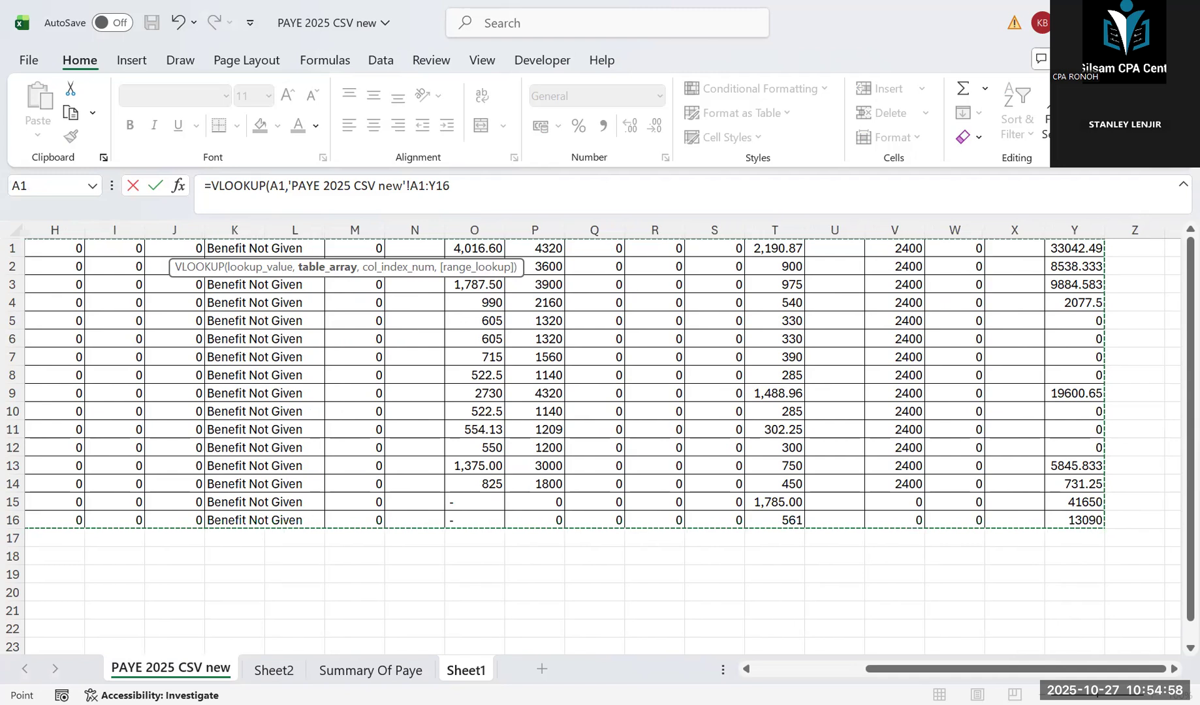
left_click(466, 670)
type(",")
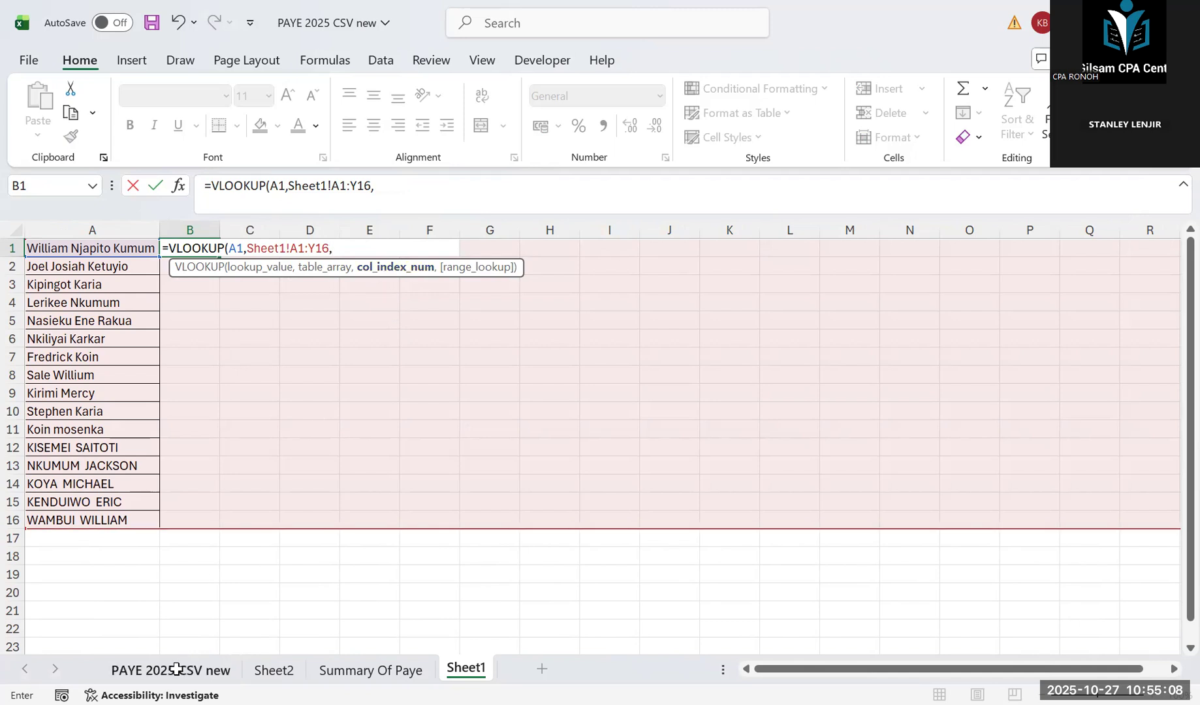
left_click(196, 667)
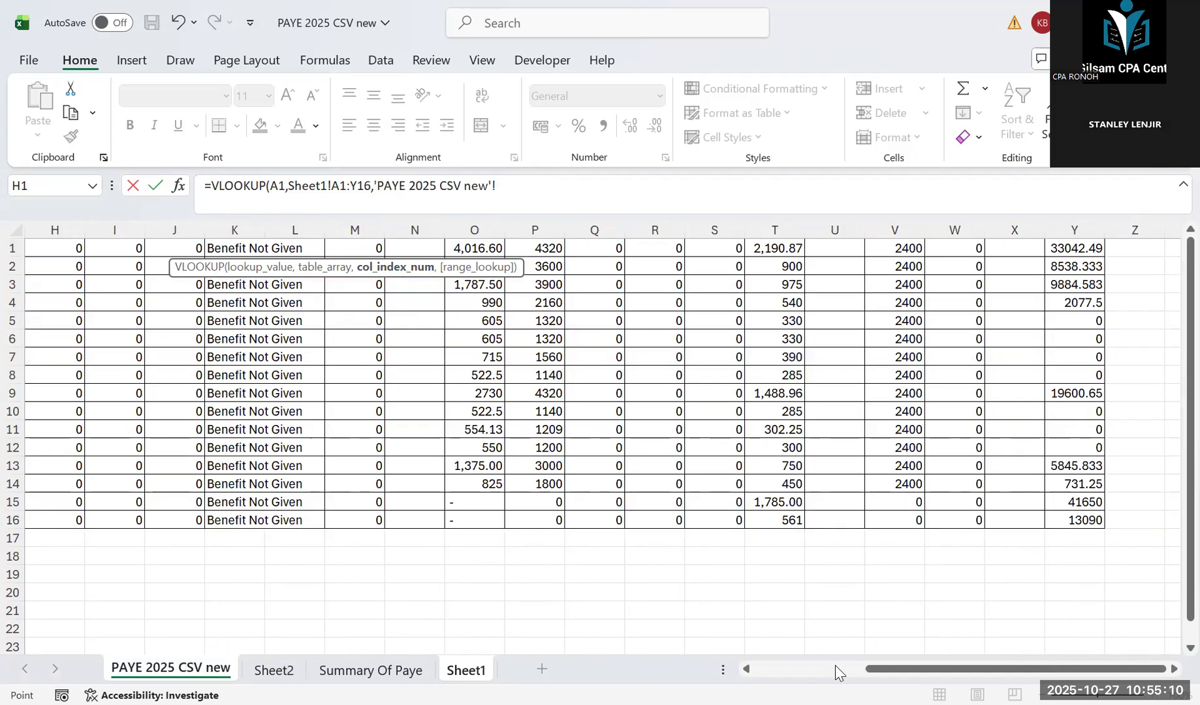
left_click(466, 670)
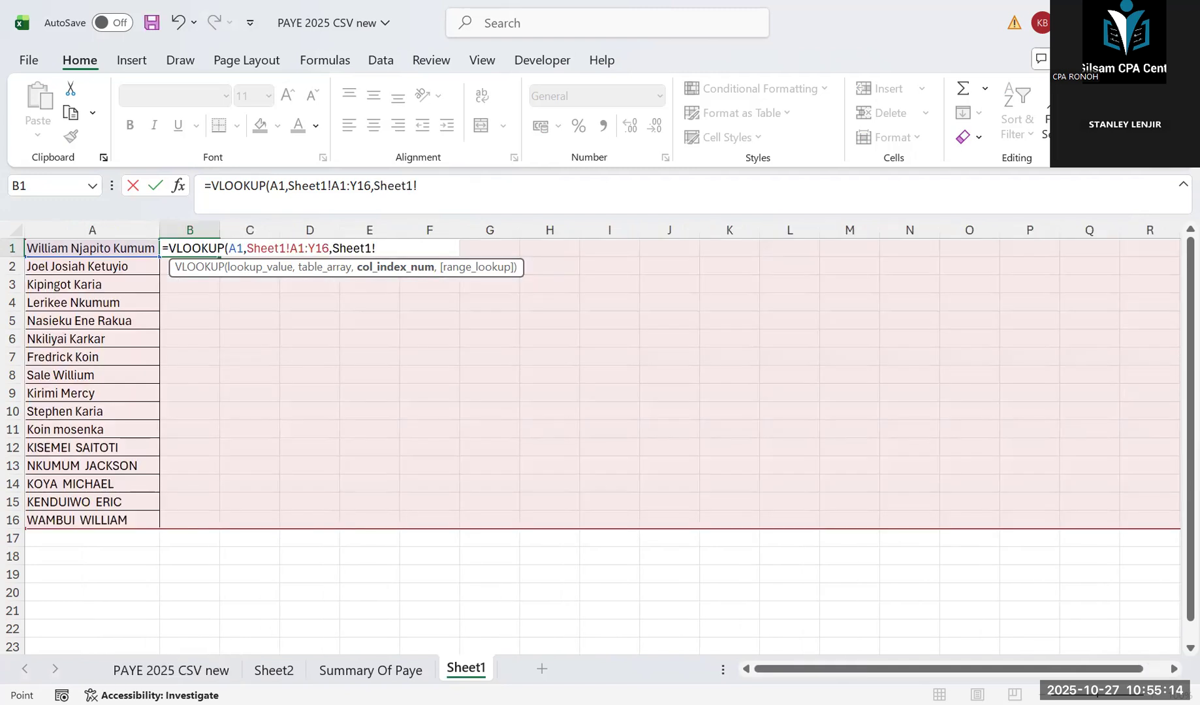
key("BackSpace")
key("BackSpace")
key("BackSpace")
key("BackSpace")
key("BackSpace")
key("BackSpace")
key("BackSpace")
Step: Enter 25 as the column index of the VLOOKUP in B1 and try to choose exact match for its range lookup
type("25")
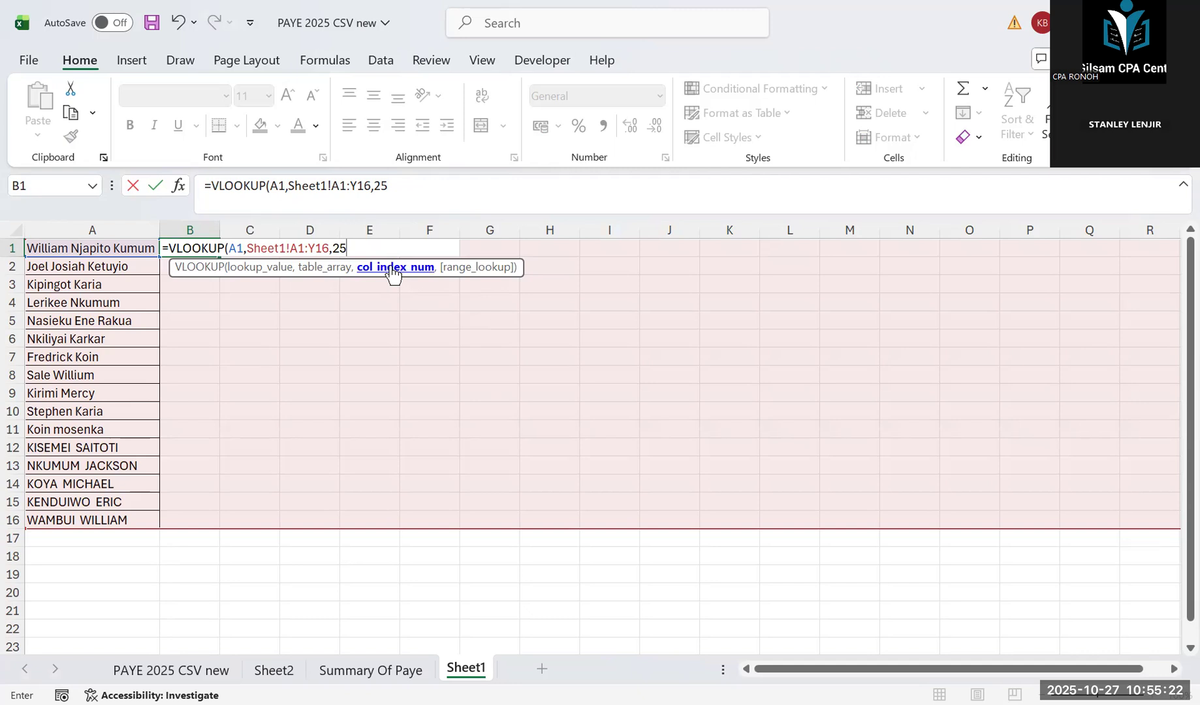
type(",")
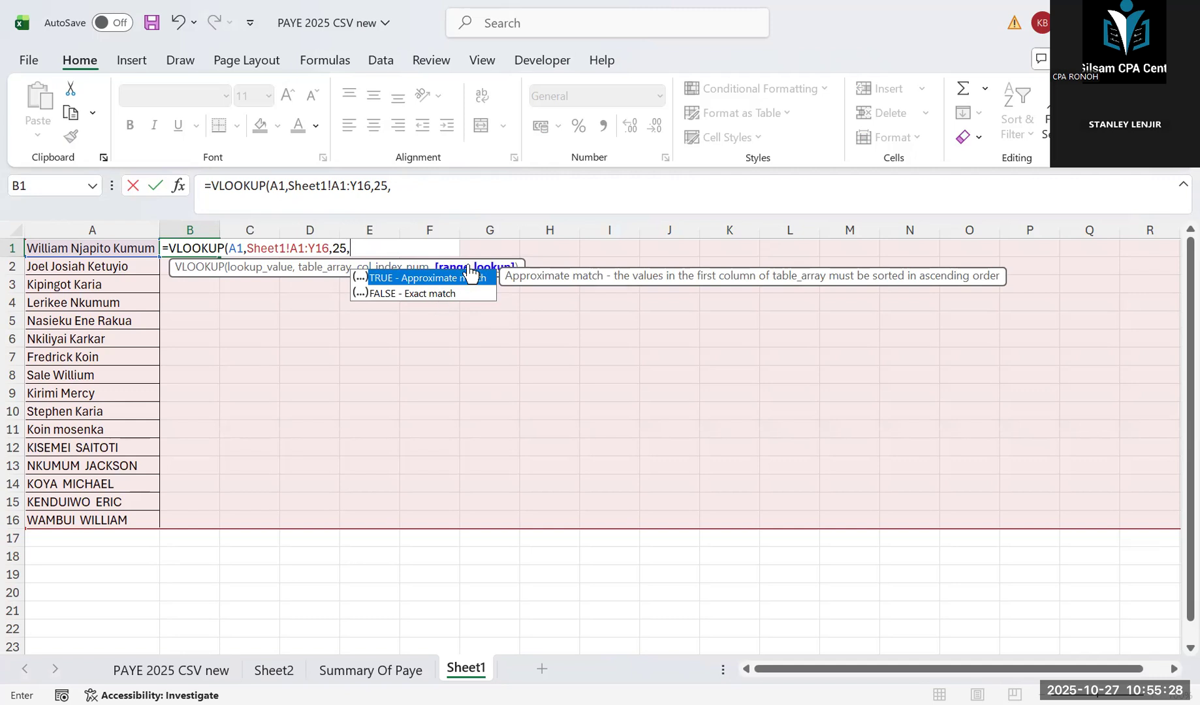
left_click(433, 296)
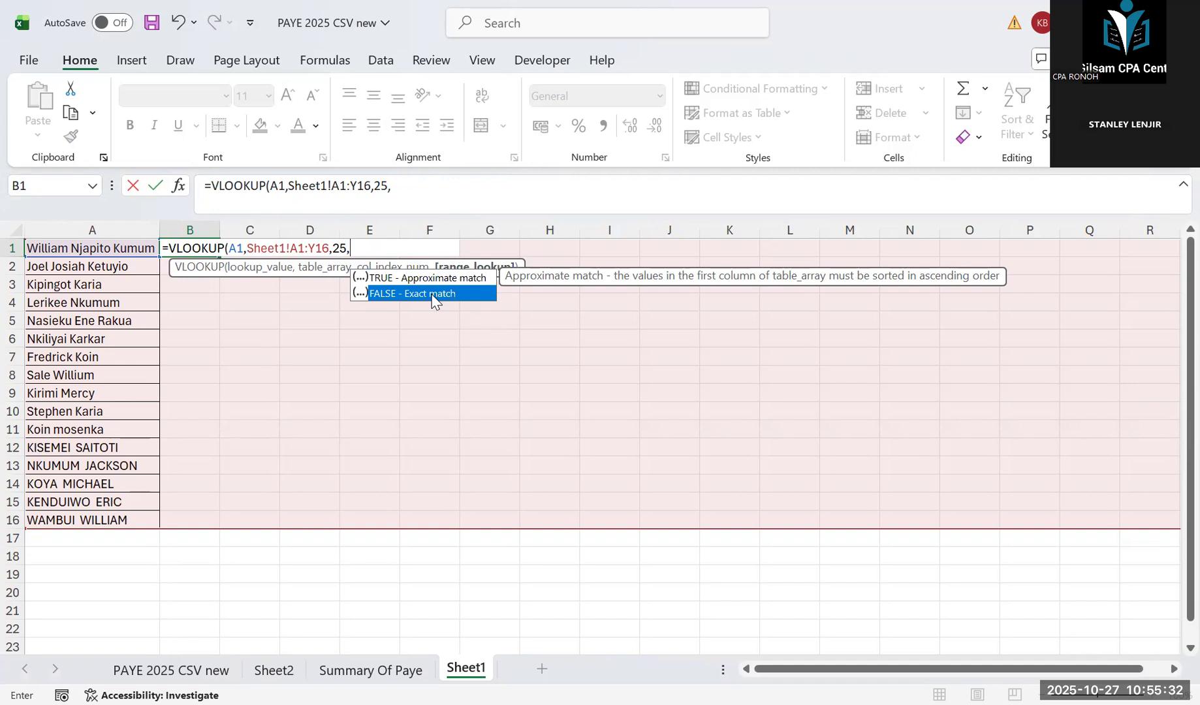
key("Return")
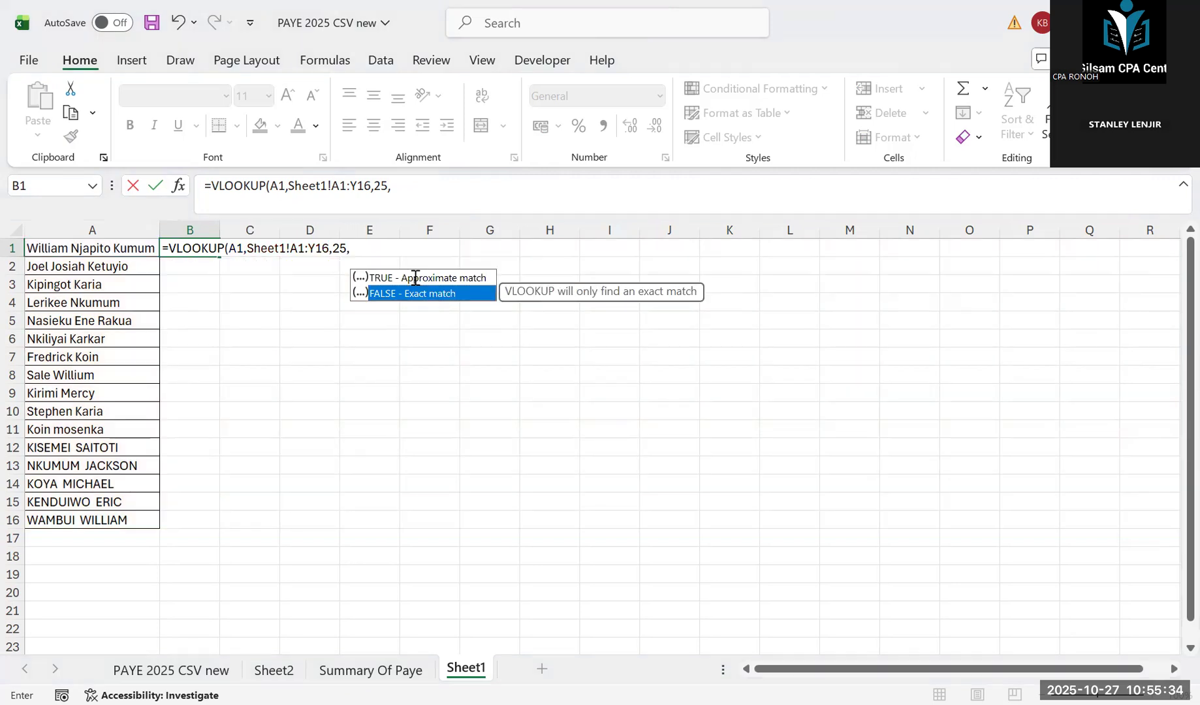
Step: Remove every argument after the A1 lookup value from the VLOOKUP formula in B1, leaving it ready for a new table array
left_click(359, 249)
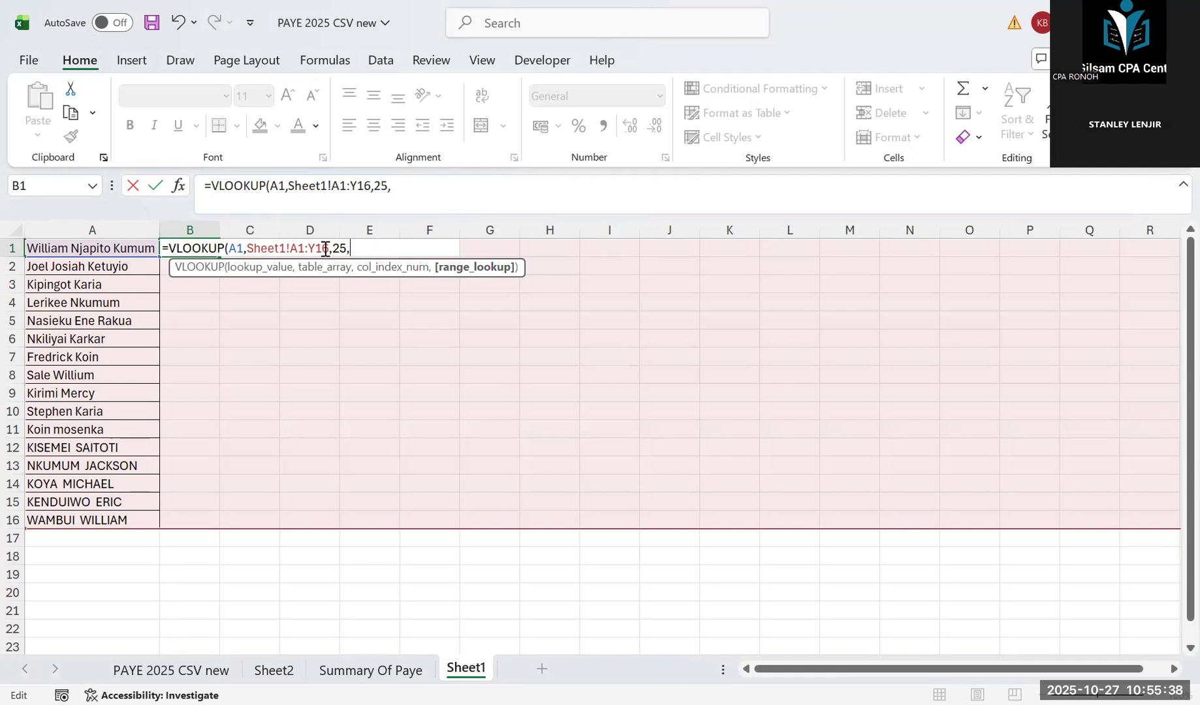
left_click_drag(330, 248, 252, 248)
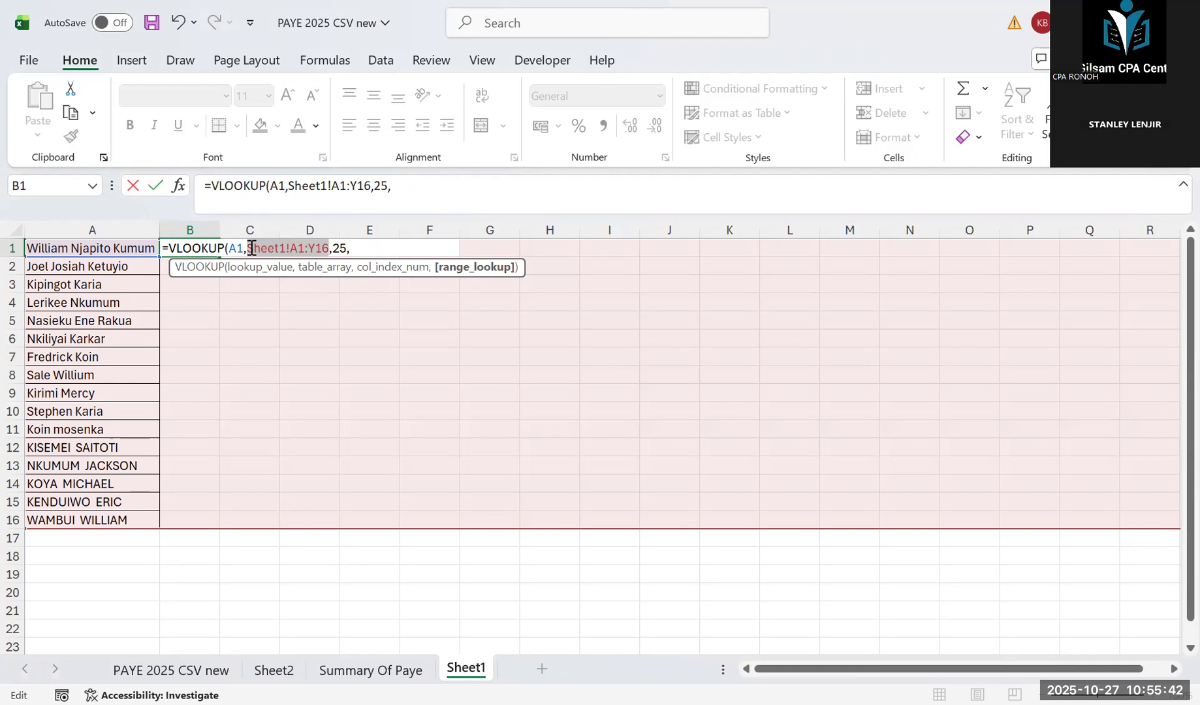
left_click_drag(350, 248, 248, 253)
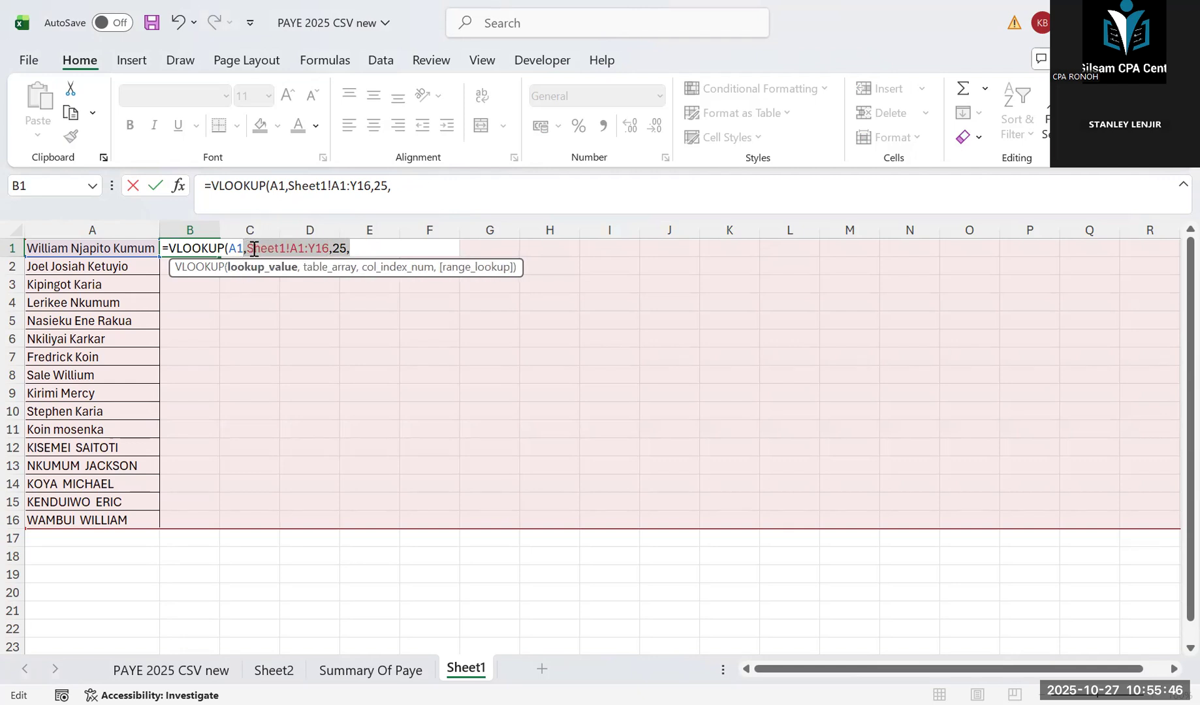
key("BackSpace")
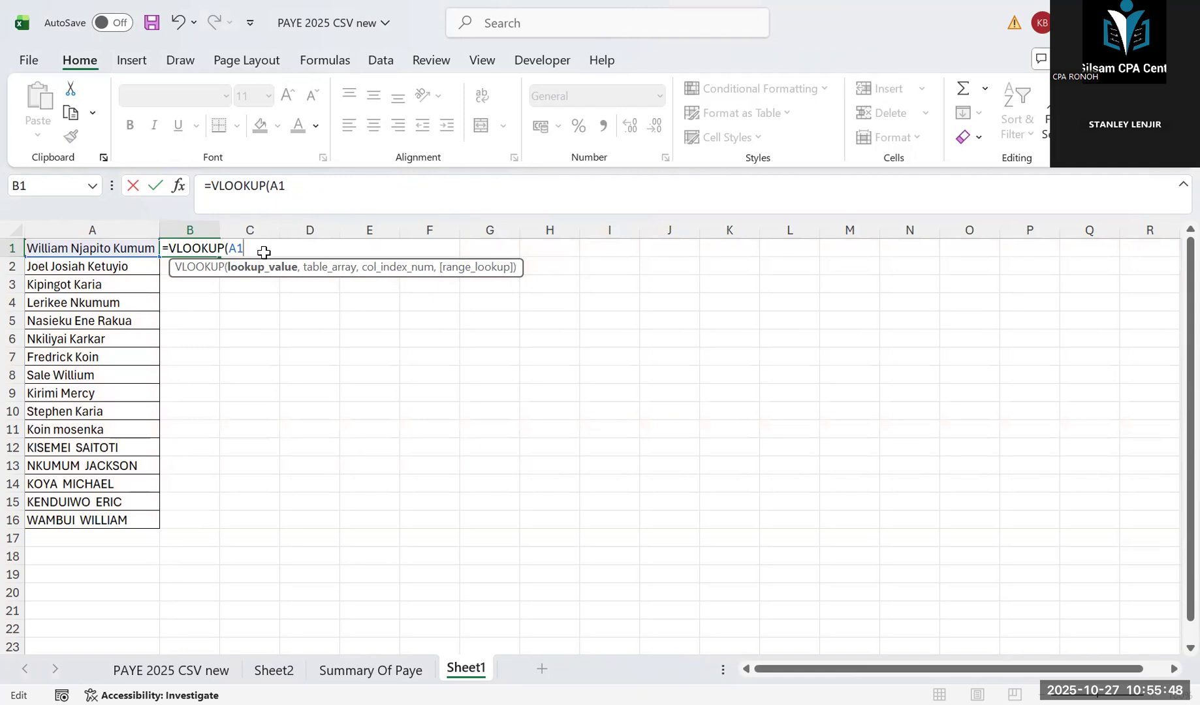
type(",")
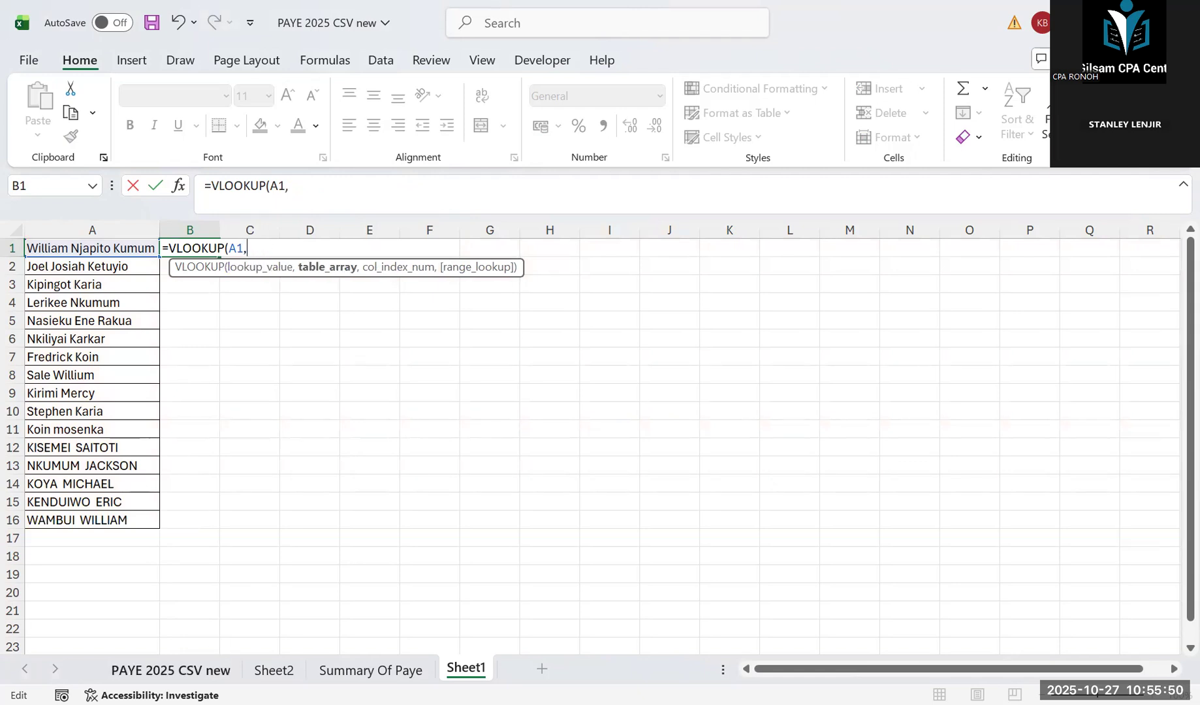
Step: Try to use A1:Y16 on the PAYE 2025 CSV new sheet as the table array, and clear the Sheet1!A1:Y16 reference on returning to Sheet1
left_click(168, 670)
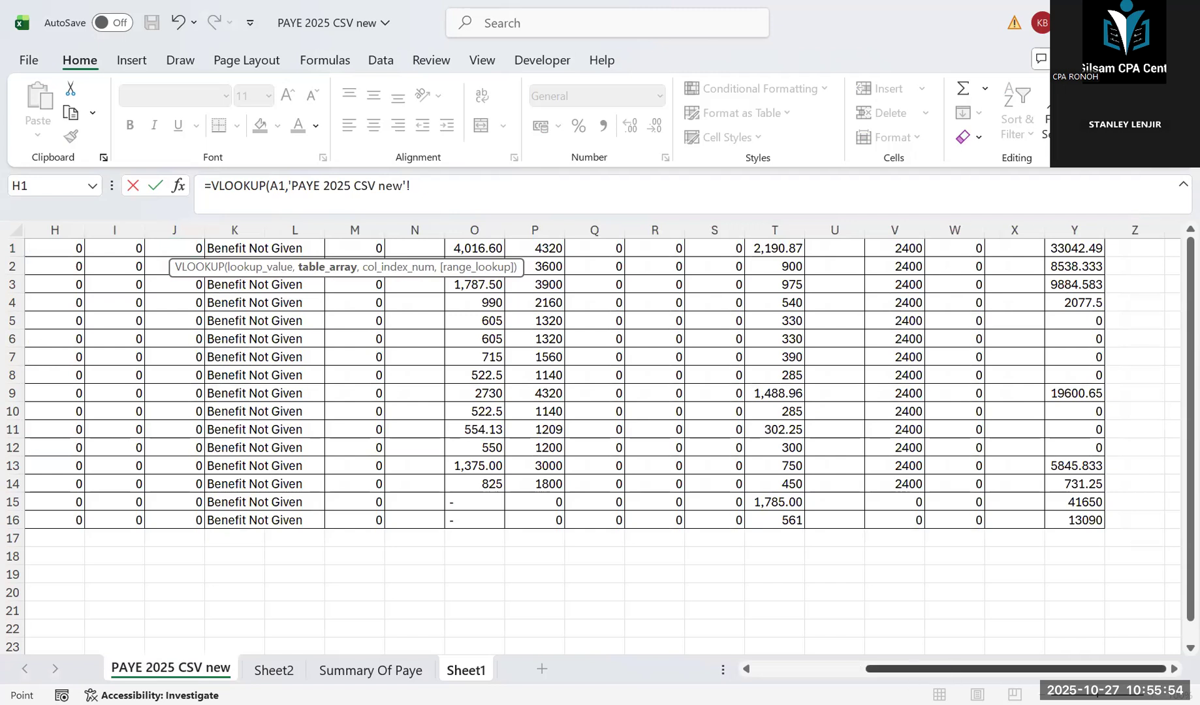
left_click_drag(950, 669, 839, 669)
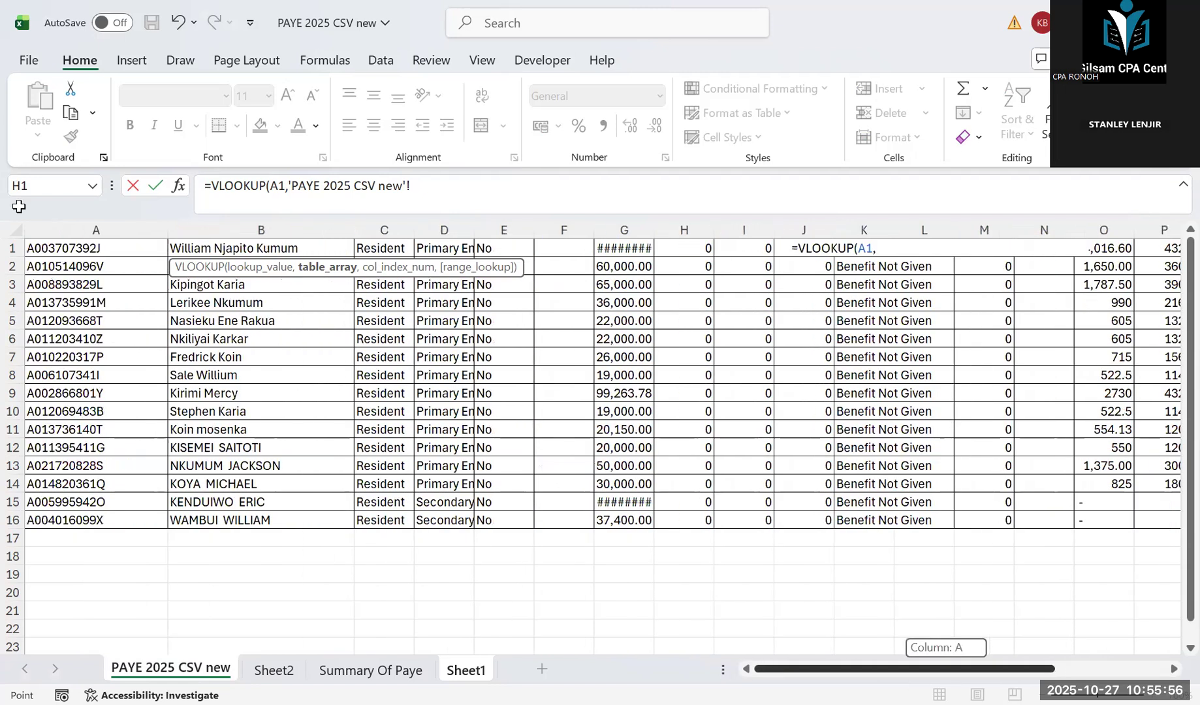
left_click(40, 249)
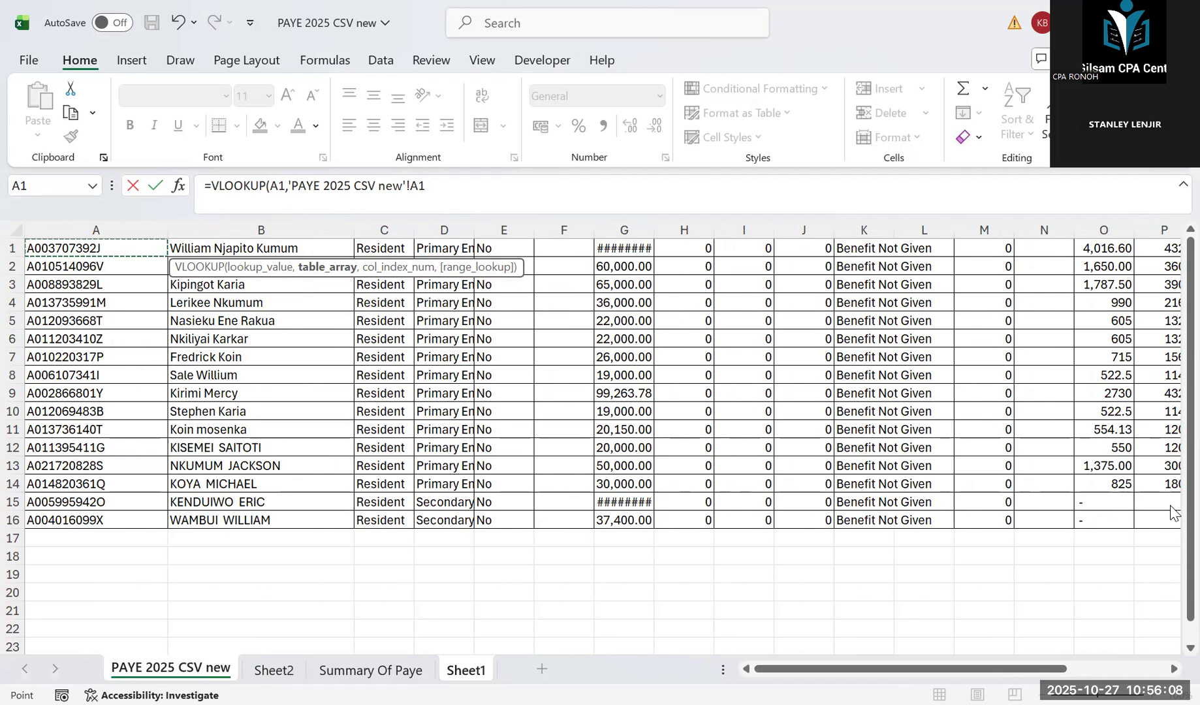
key("ctrl+shift+End")
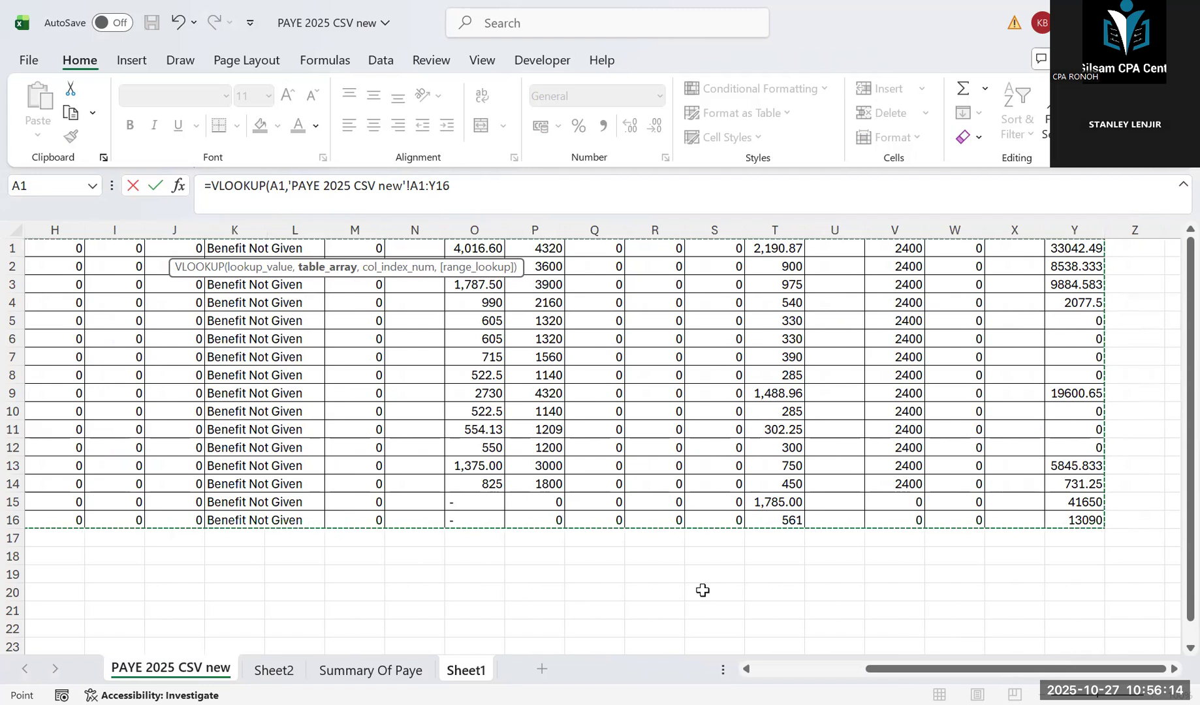
left_click(465, 670)
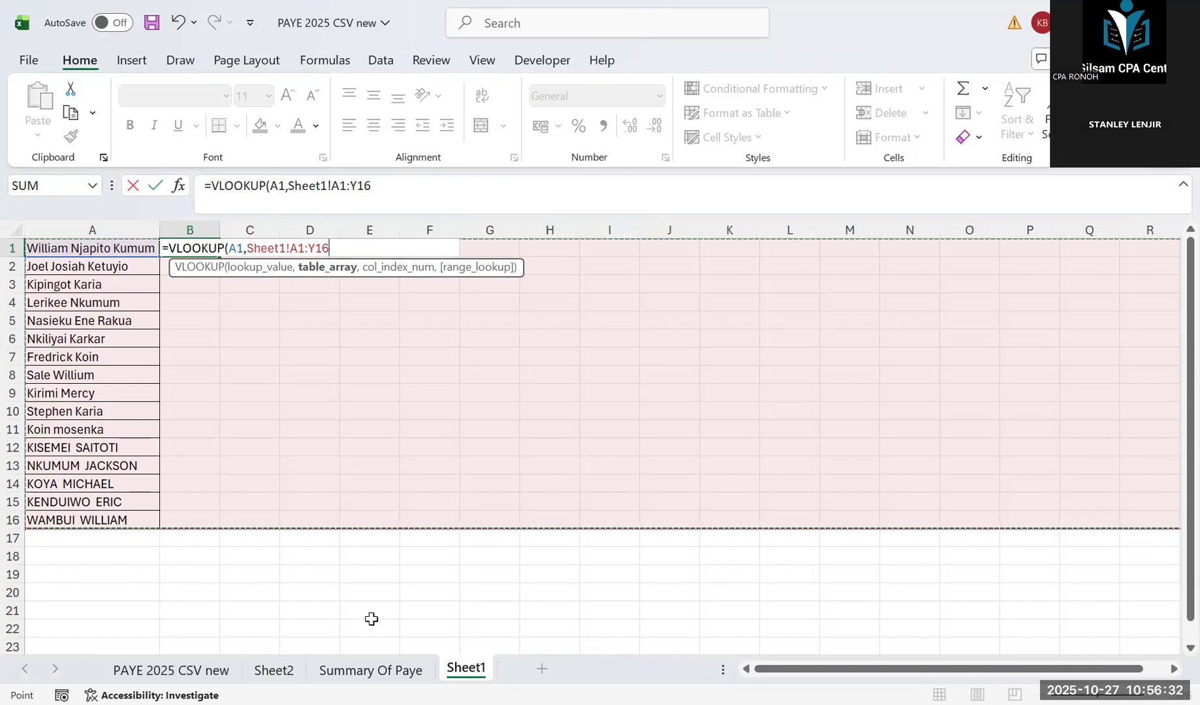
left_click_drag(329, 249, 244, 252)
key("BackSpace")
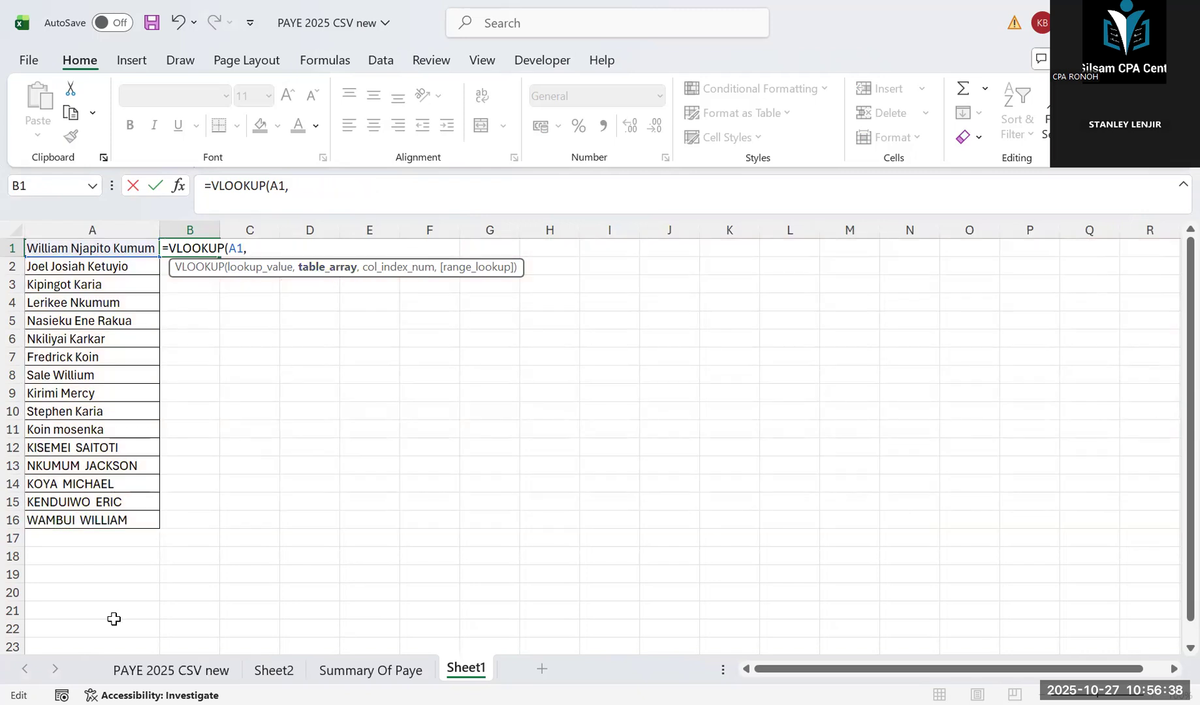
Step: Set the VLOOKUP's table array to A1:Y16 on the PAYE 2025 CSV new sheet, closing the argument with a comma before leaving that sheet
left_click(147, 671)
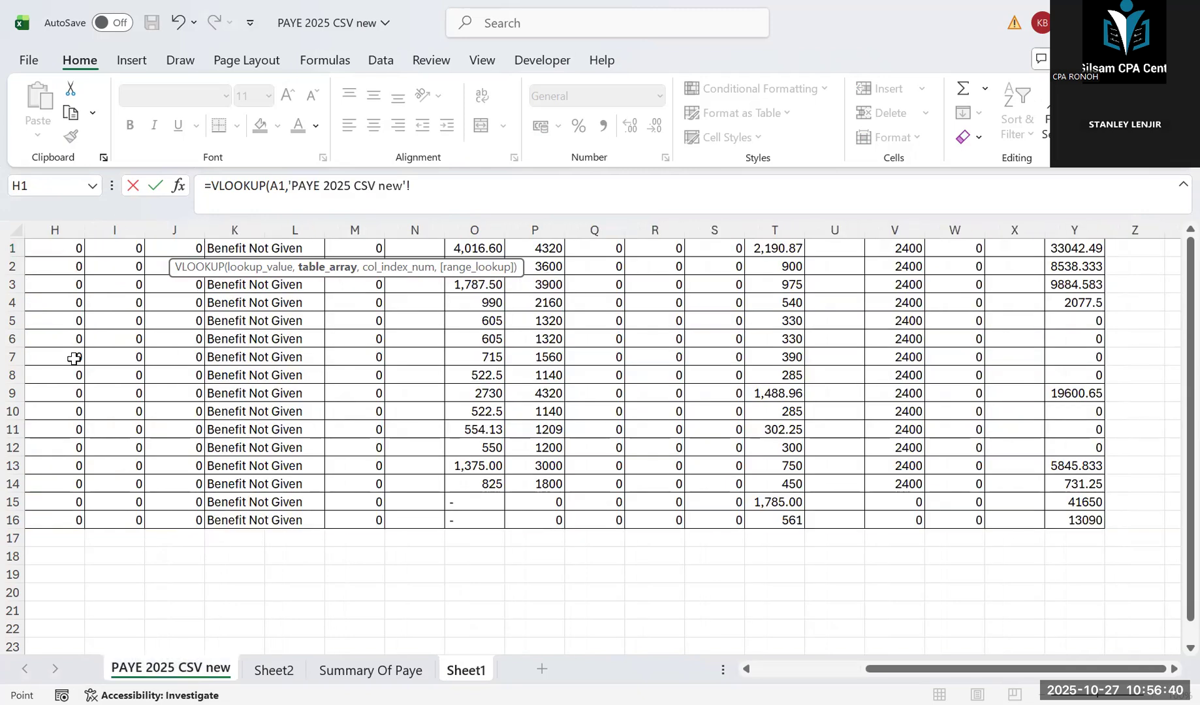
left_click_drag(921, 670, 810, 670)
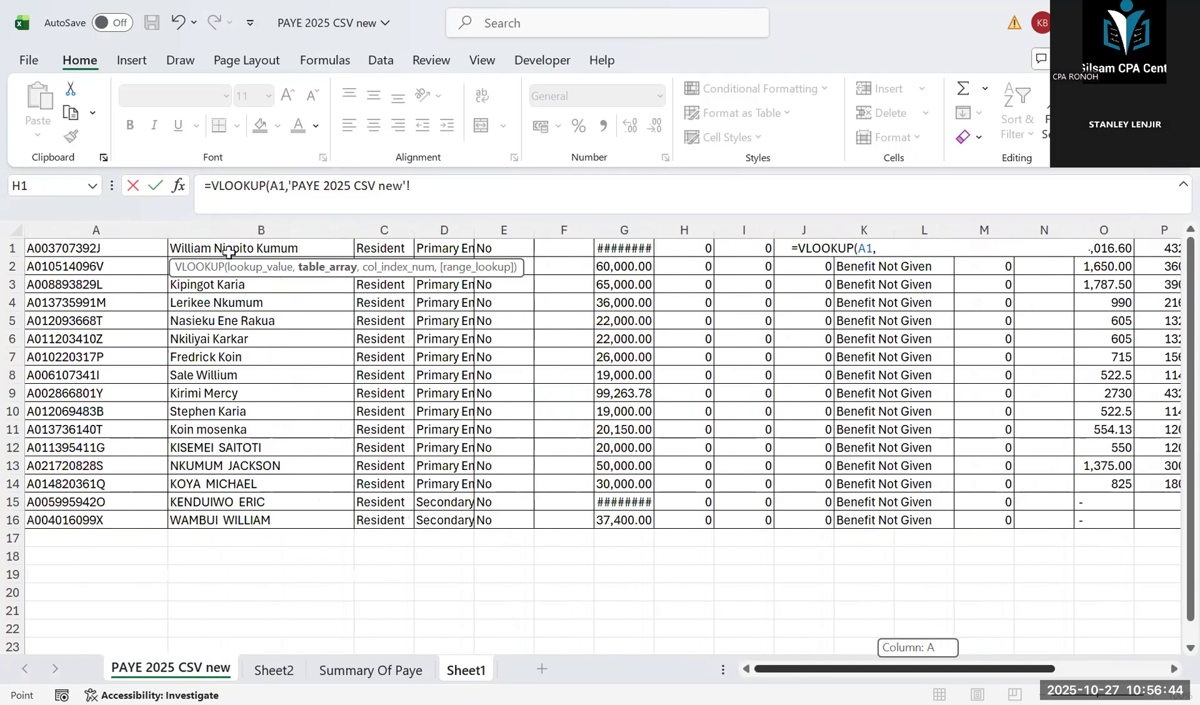
left_click(47, 249)
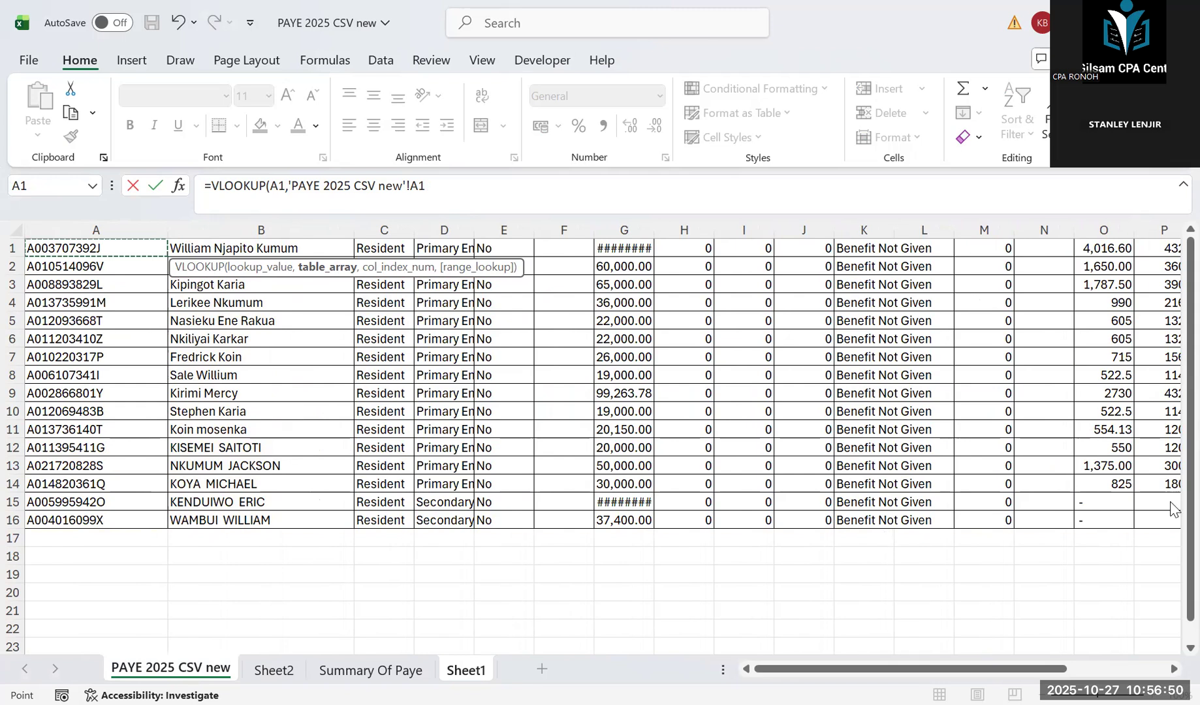
left_click_drag(1171, 503, 1171, 502)
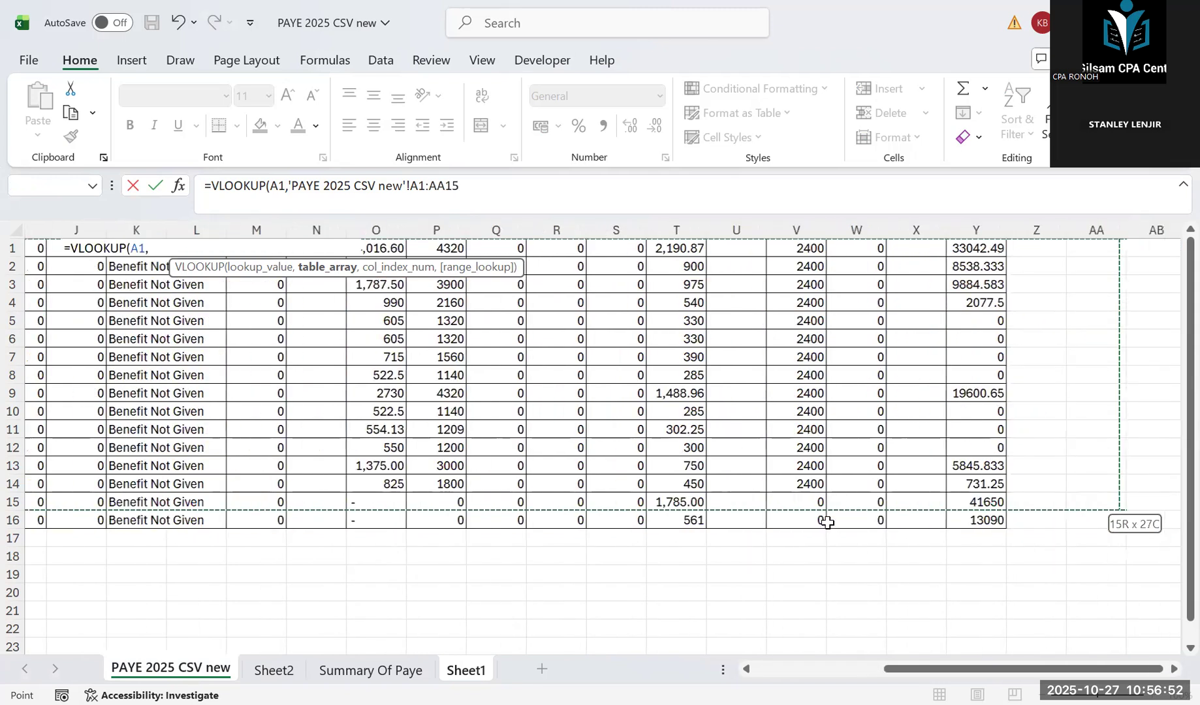
left_click_drag(826, 522, 826, 523)
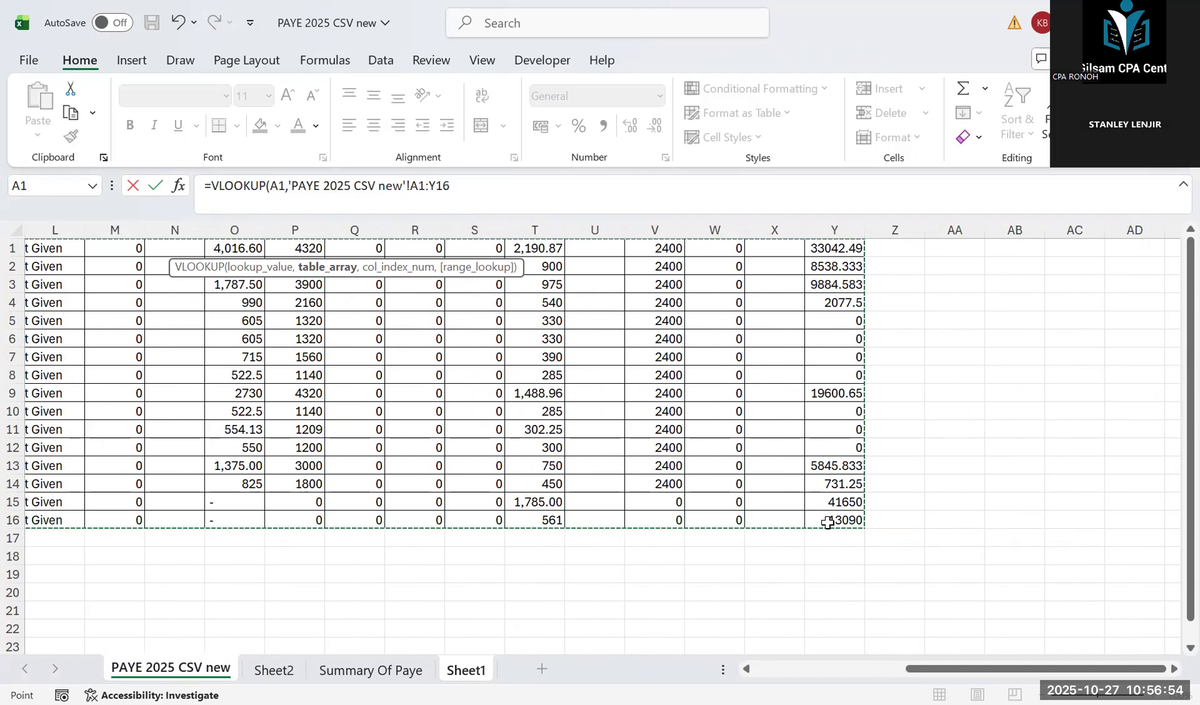
type(",")
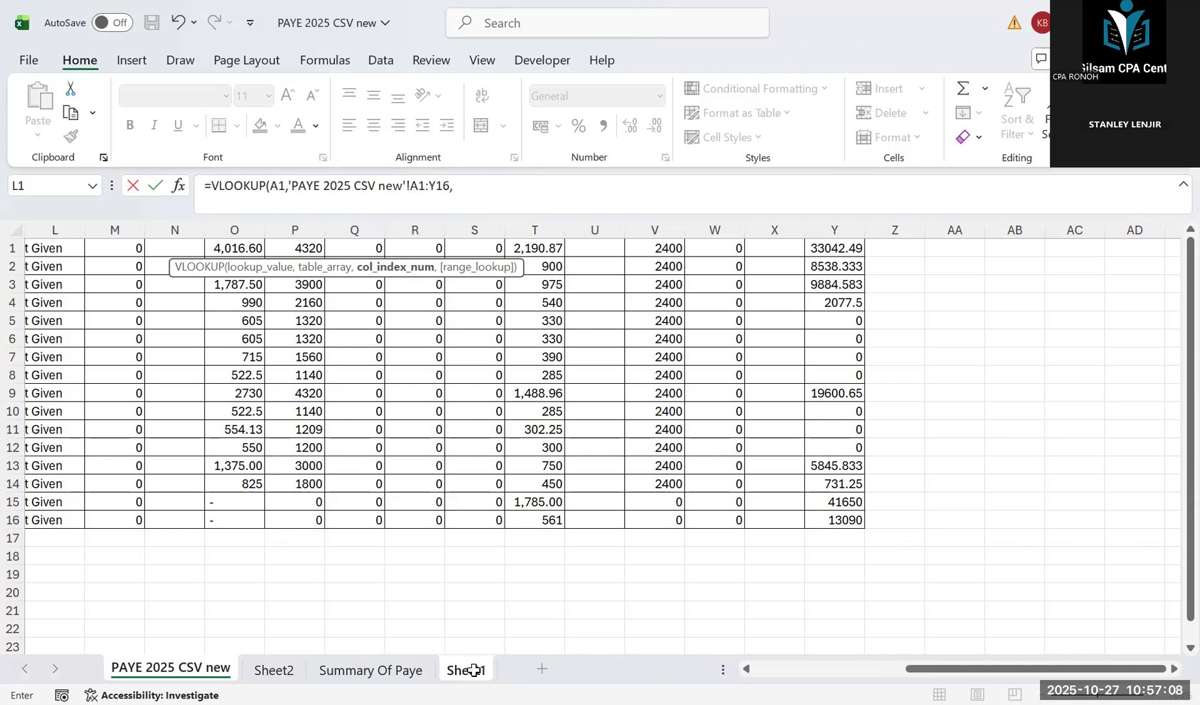
type("25")
key("BackSpace")
key("BackSpace")
Step: Return to Sheet1, remove the stray Sheet1! reference from the formula and enter 25 as the column index
left_click(475, 669)
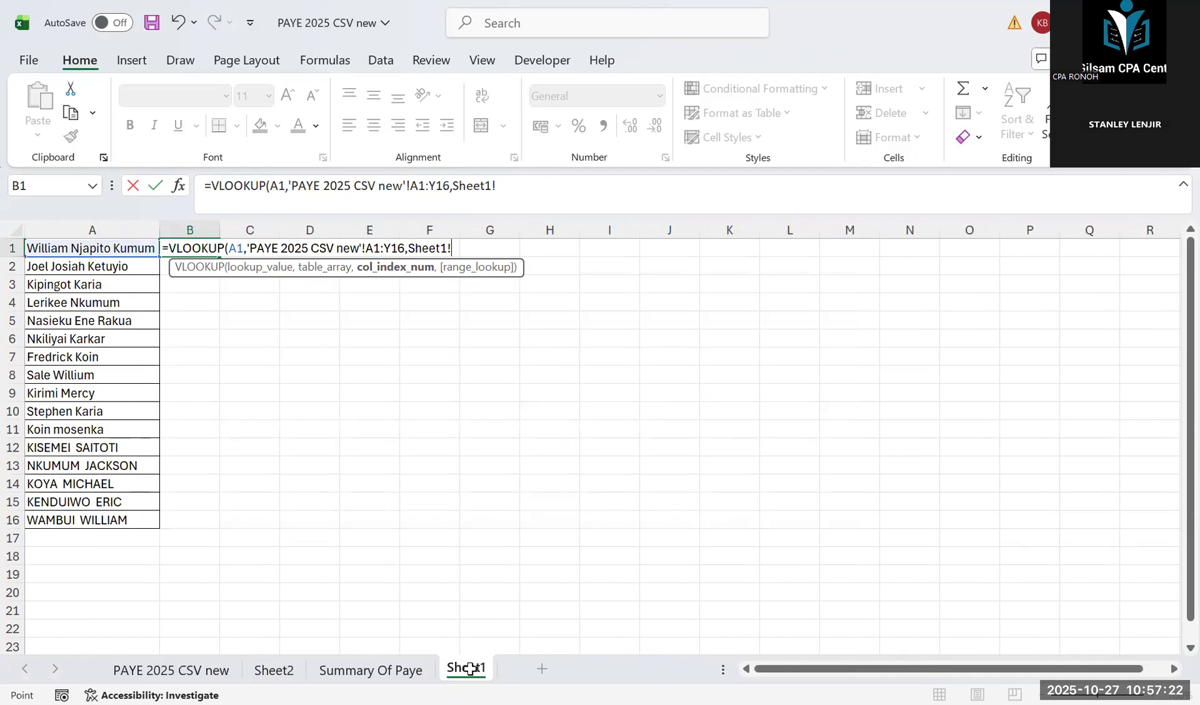
key("BackSpace")
key("BackSpace")
key("BackSpace")
key("BackSpace")
key("BackSpace")
key("BackSpace")
key("BackSpace")
key("BackSpace")
type("25")
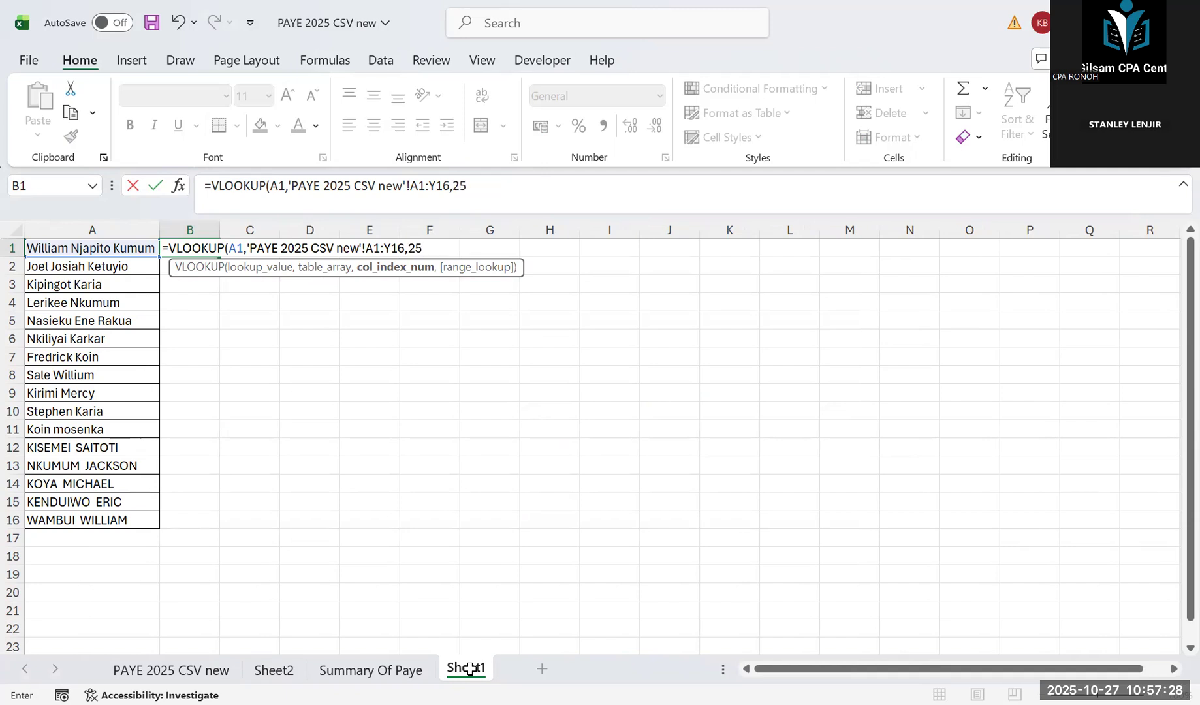
Step: Set the VLOOKUP's range lookup to FALSE for an exact match and commit the formula in B1
type(",")
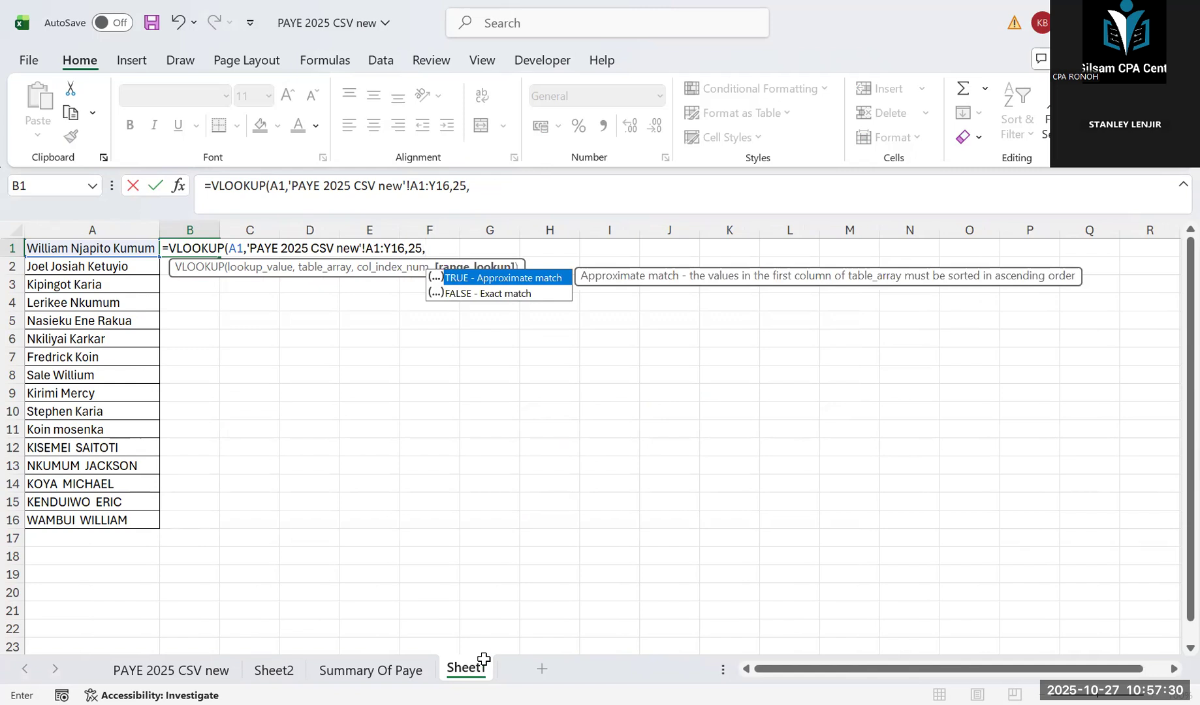
left_click(461, 295)
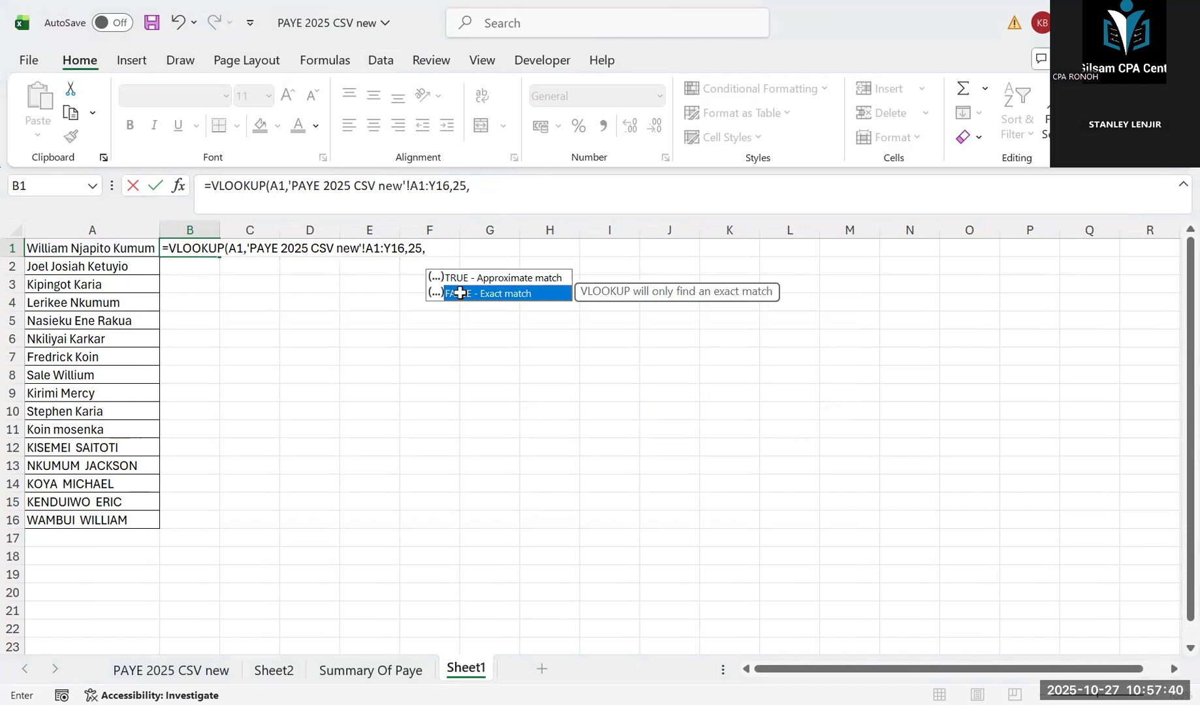
double_click(460, 294)
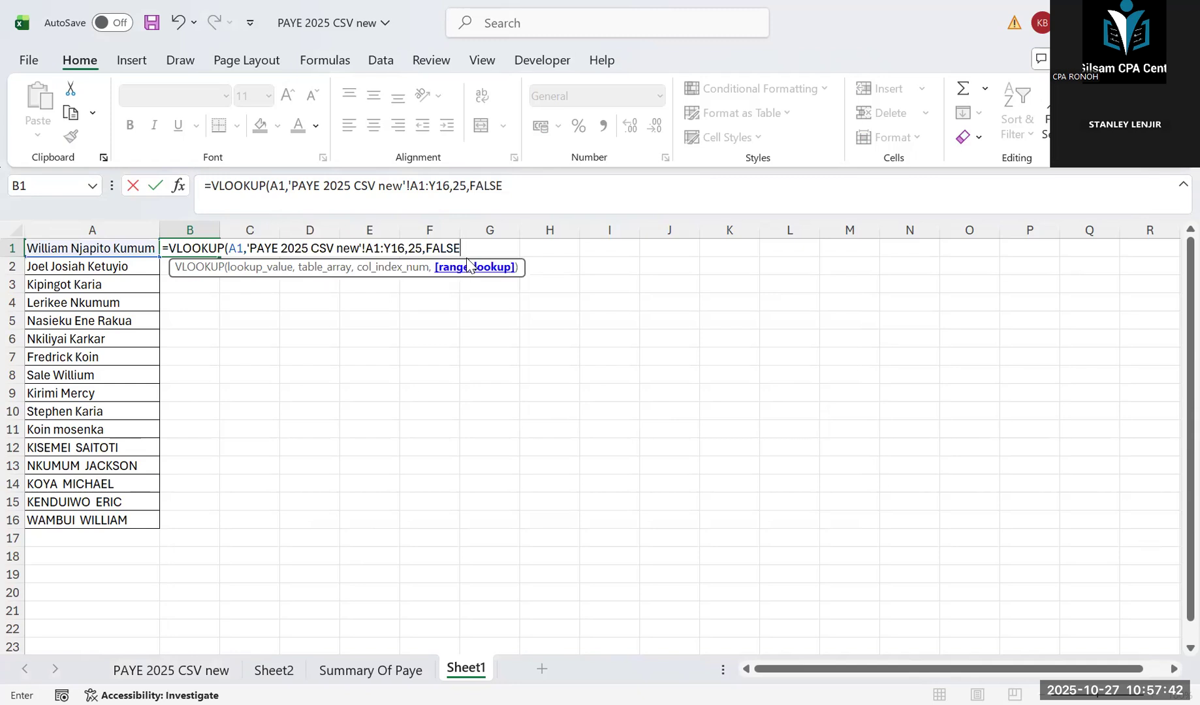
type(",")
key("BackSpace")
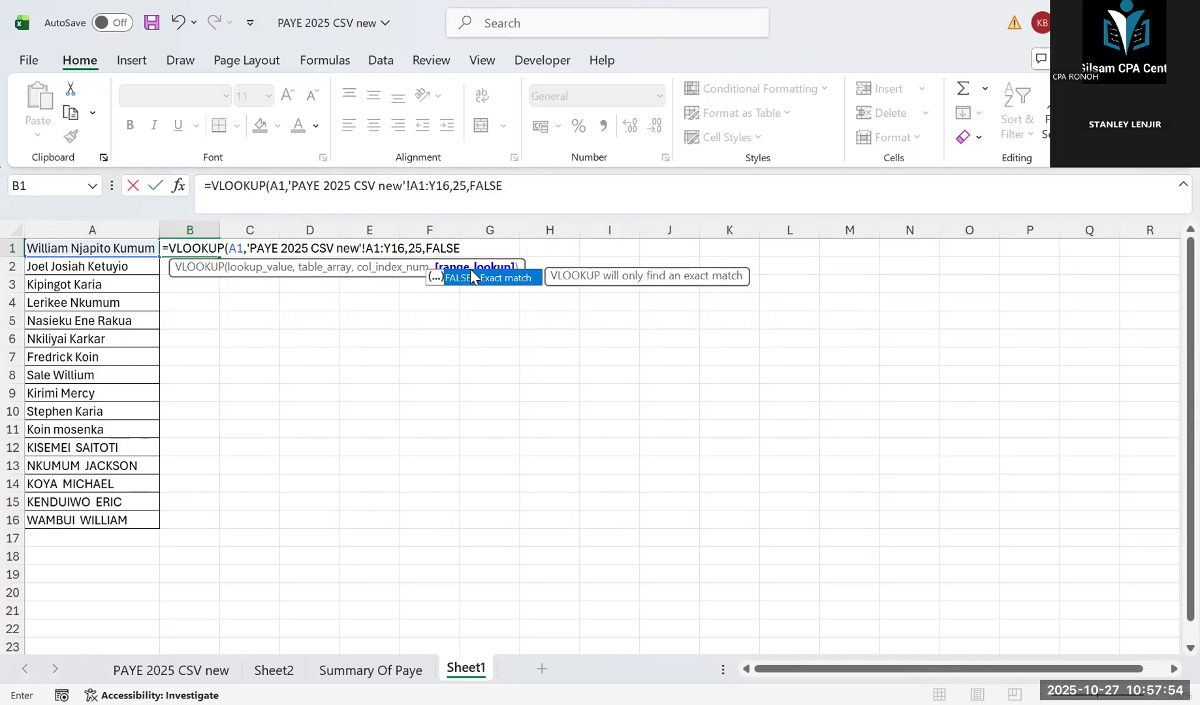
left_click(205, 243)
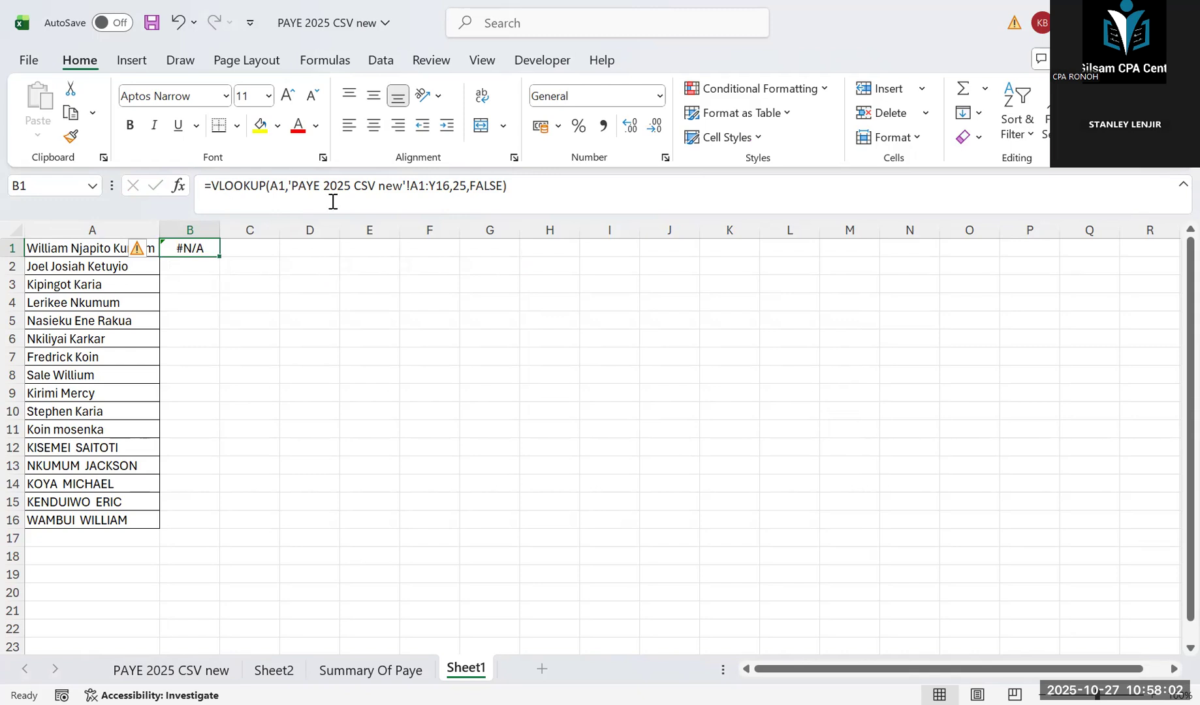
Step: Change the table array in B1's VLOOKUP to B1:Y16 on the PAYE 2025 CSV new sheet
left_click(424, 186)
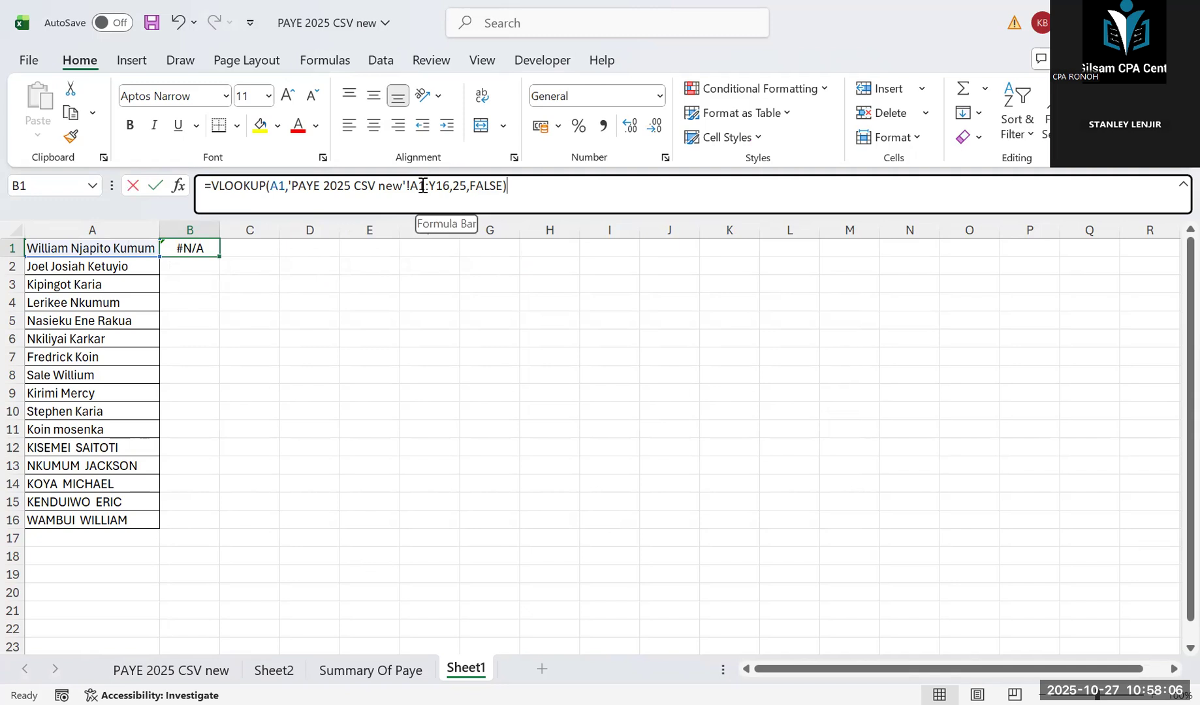
left_click(419, 188)
key("BackSpace")
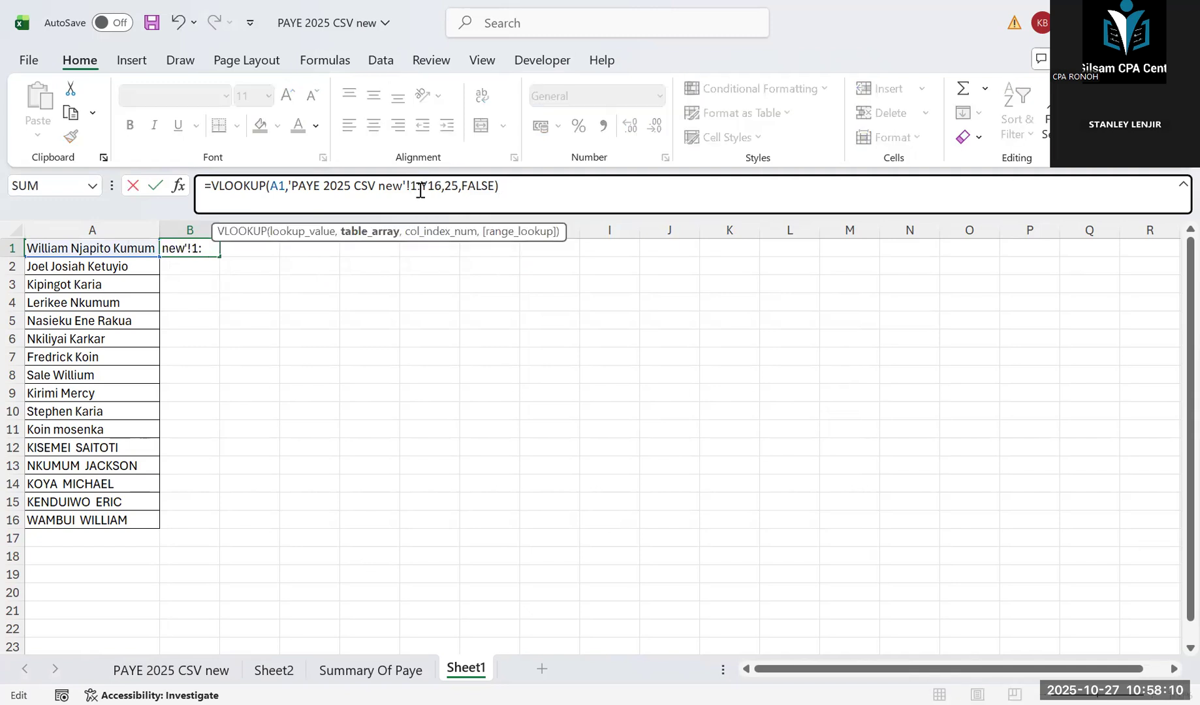
type("B")
key("Return")
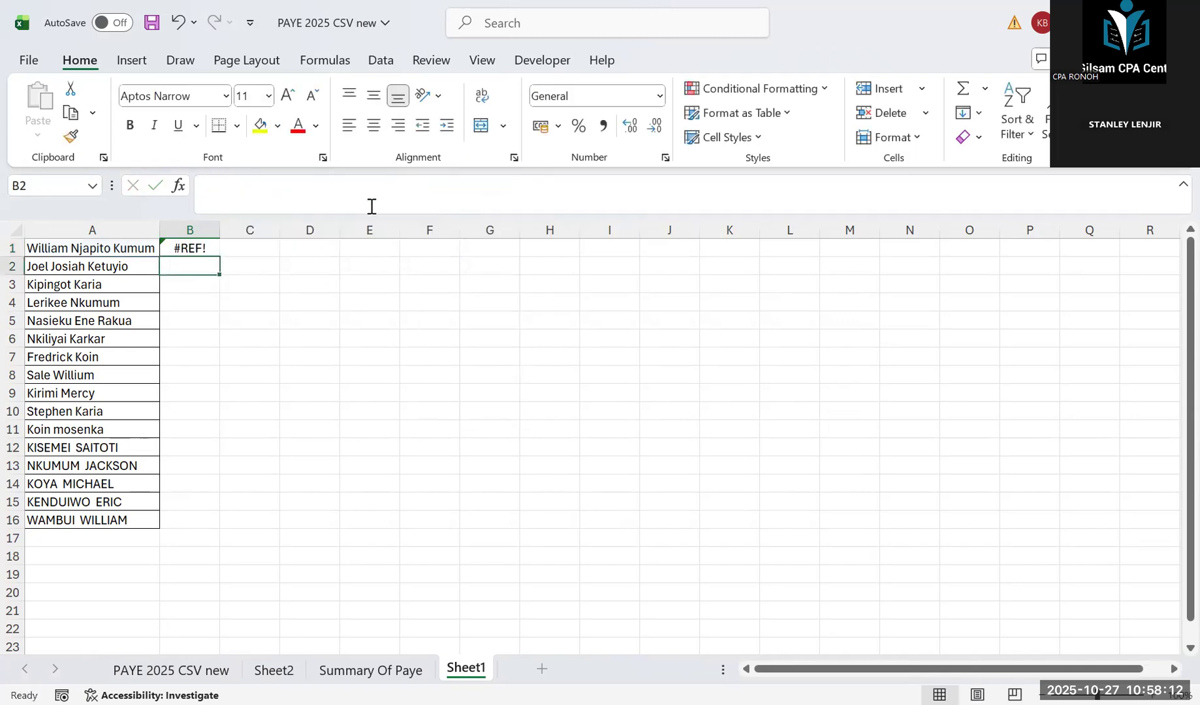
Step: Change the column index in B1's VLOOKUP to 24 and reselect B1
key("Up")
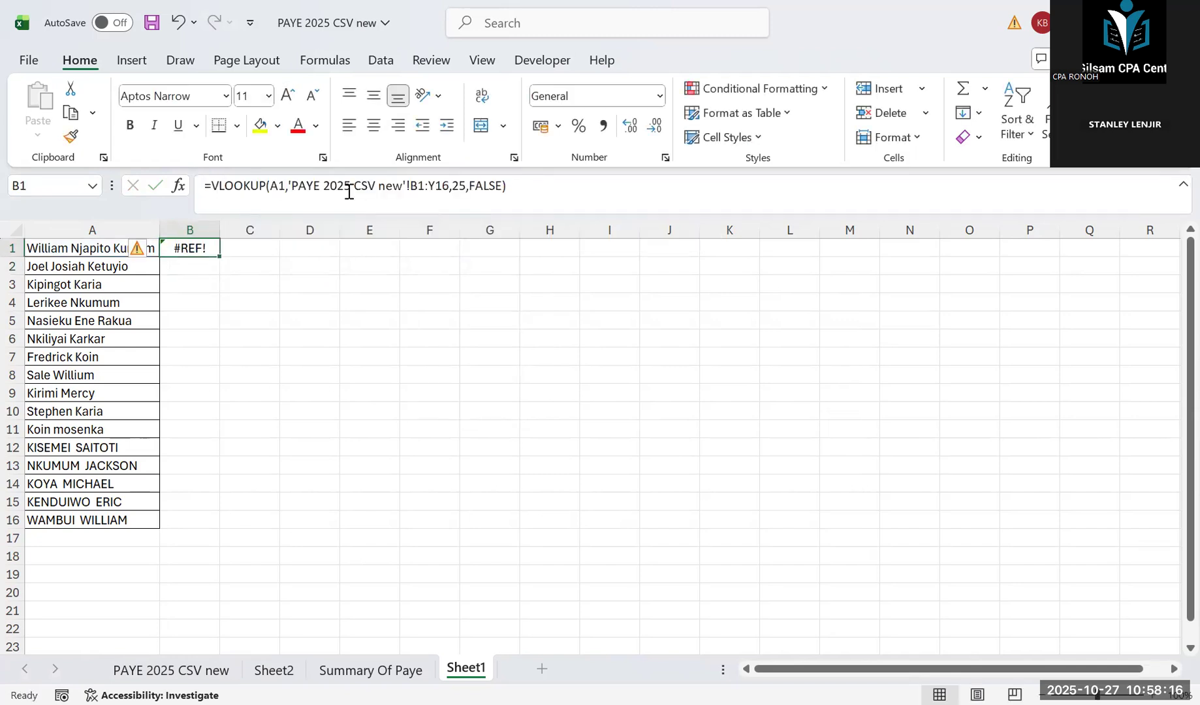
left_click(467, 188)
key("BackSpace")
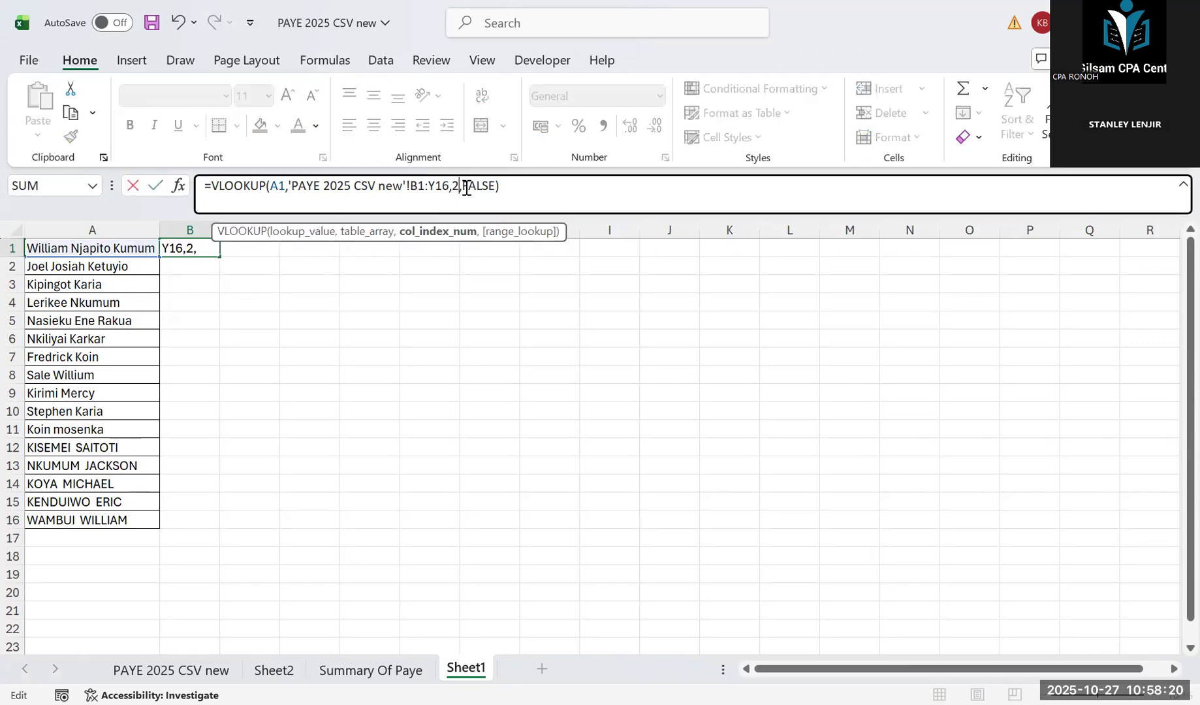
type("4")
key("Return")
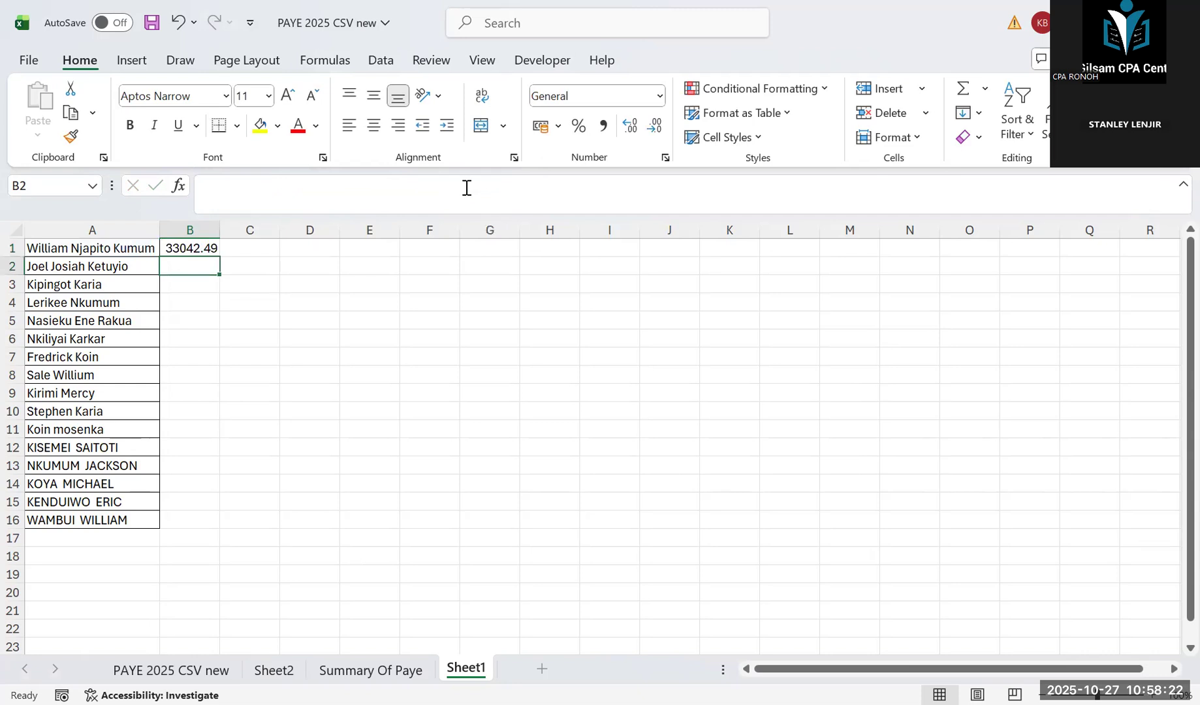
left_click(194, 248)
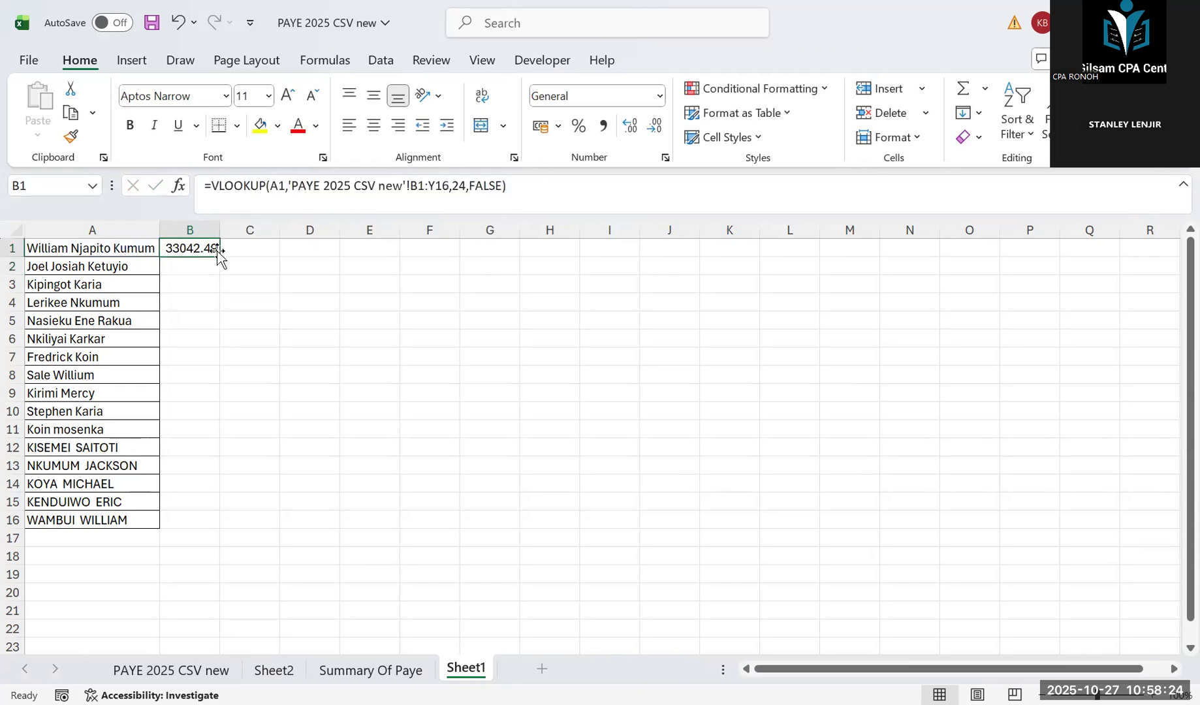
Step: Fill the VLOOKUP formula from B1 down to B16 and widen column B to fit its values
left_click_drag(220, 257, 202, 527)
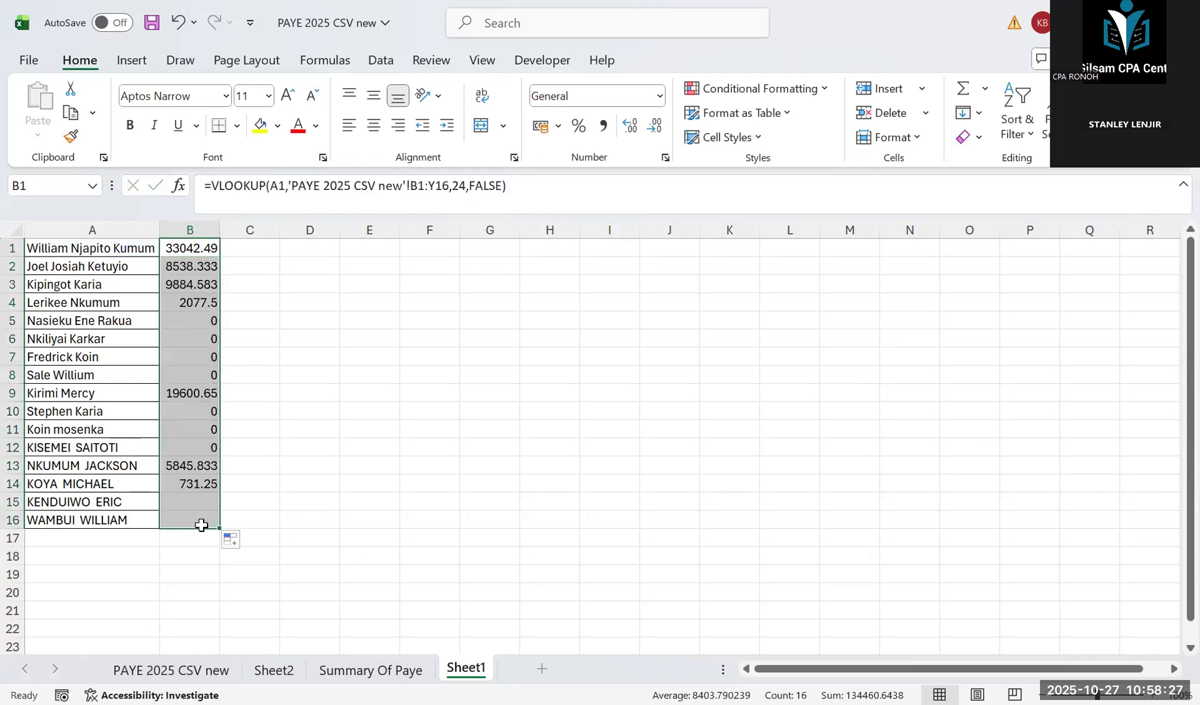
double_click(220, 235)
left_click(335, 323)
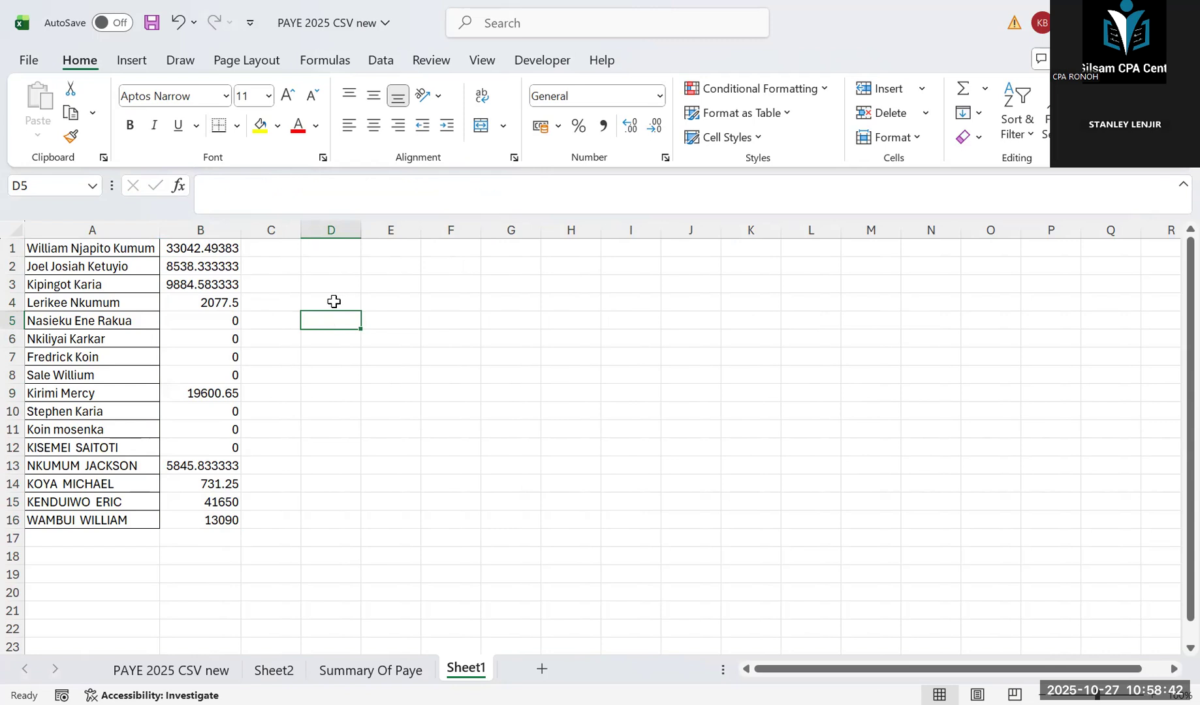
Step: Insert a blank row above row 1 on Sheet1
left_click(272, 252)
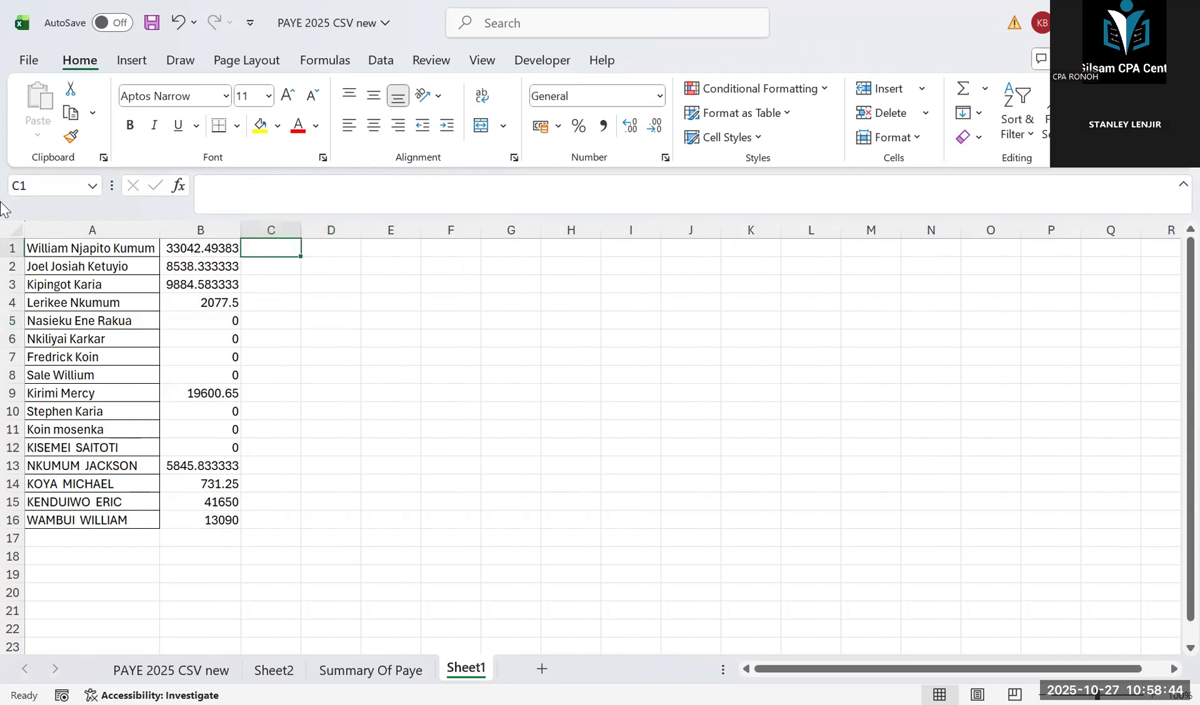
left_click(13, 247)
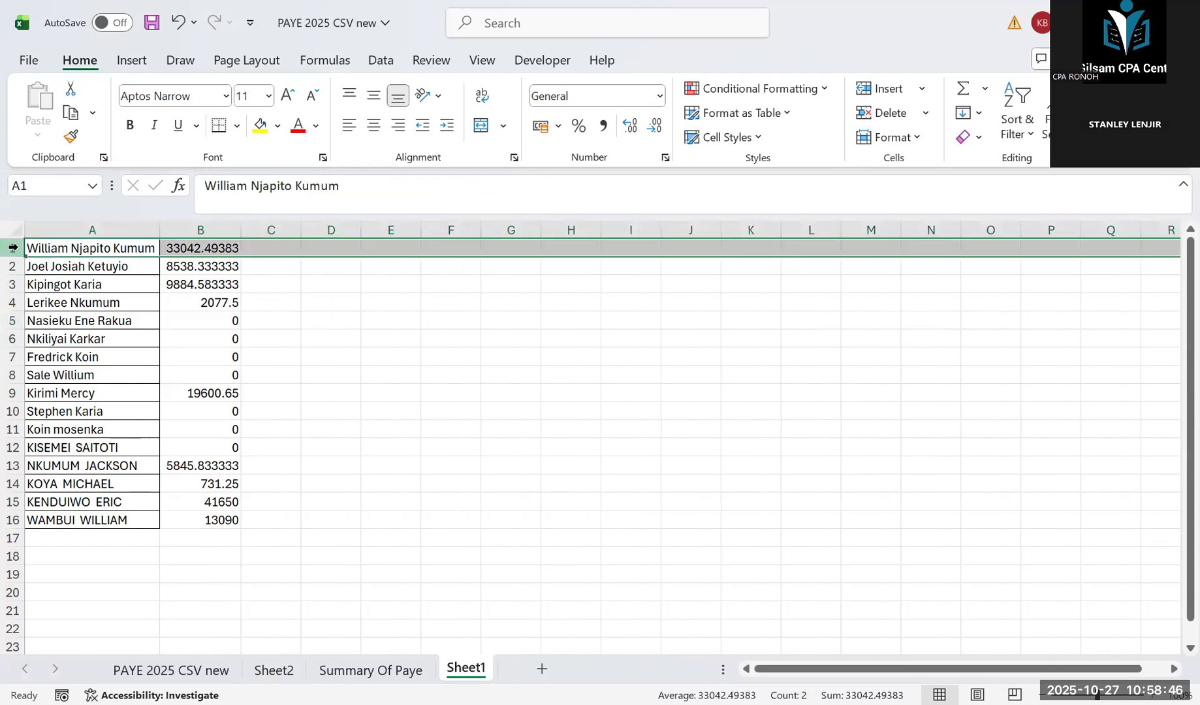
right_click(16, 250)
left_click(56, 465)
Step: Enter the headings VLOOKUP in B1 and XLOOKUP in C1
left_click(196, 249)
type("VLOOK")
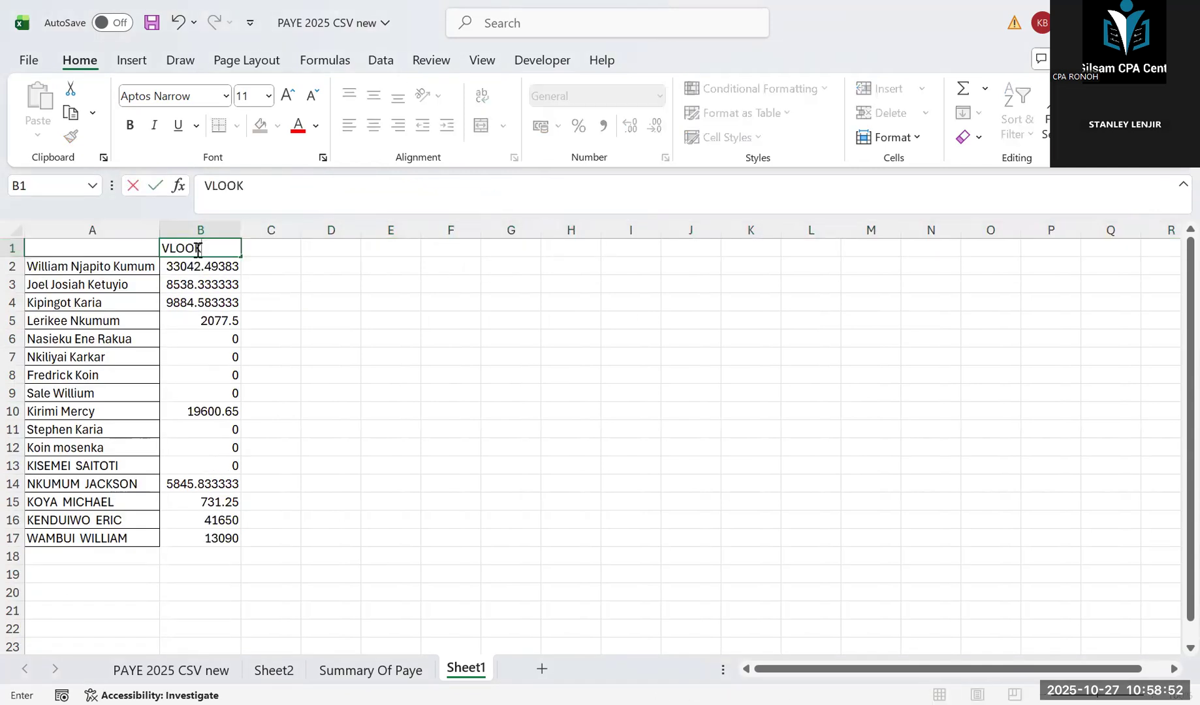
type("UO")
key("BackSpace")
type("P")
left_click(248, 256)
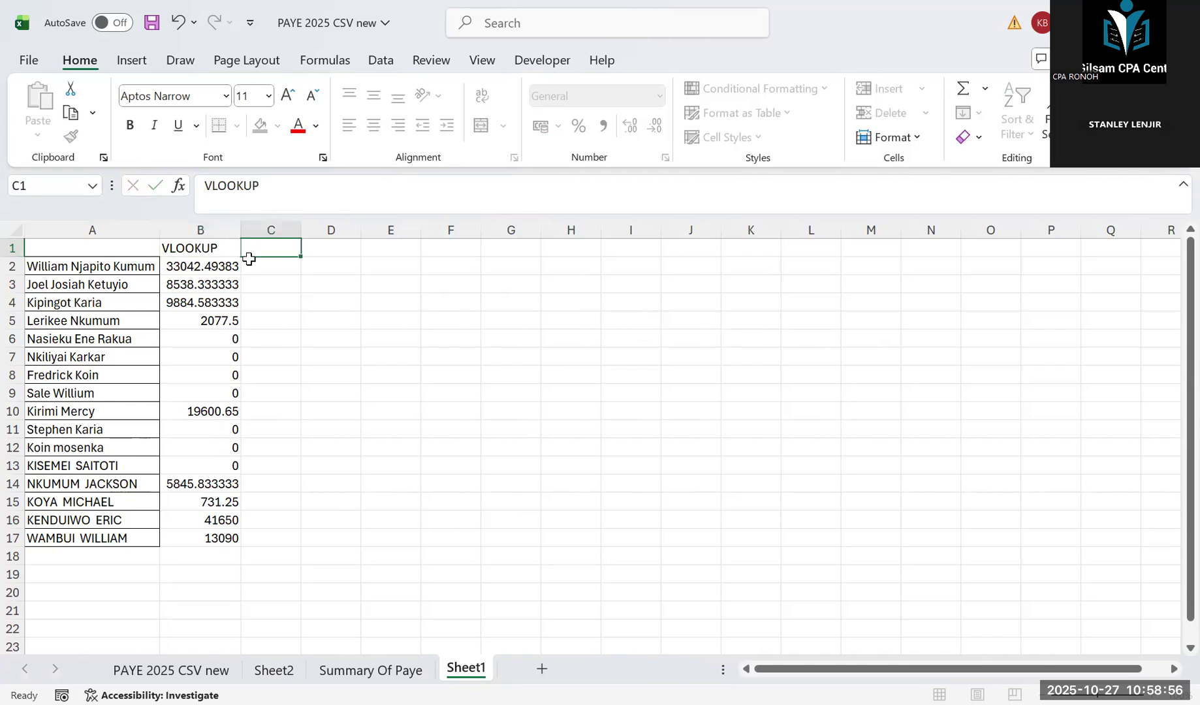
type("XLOO")
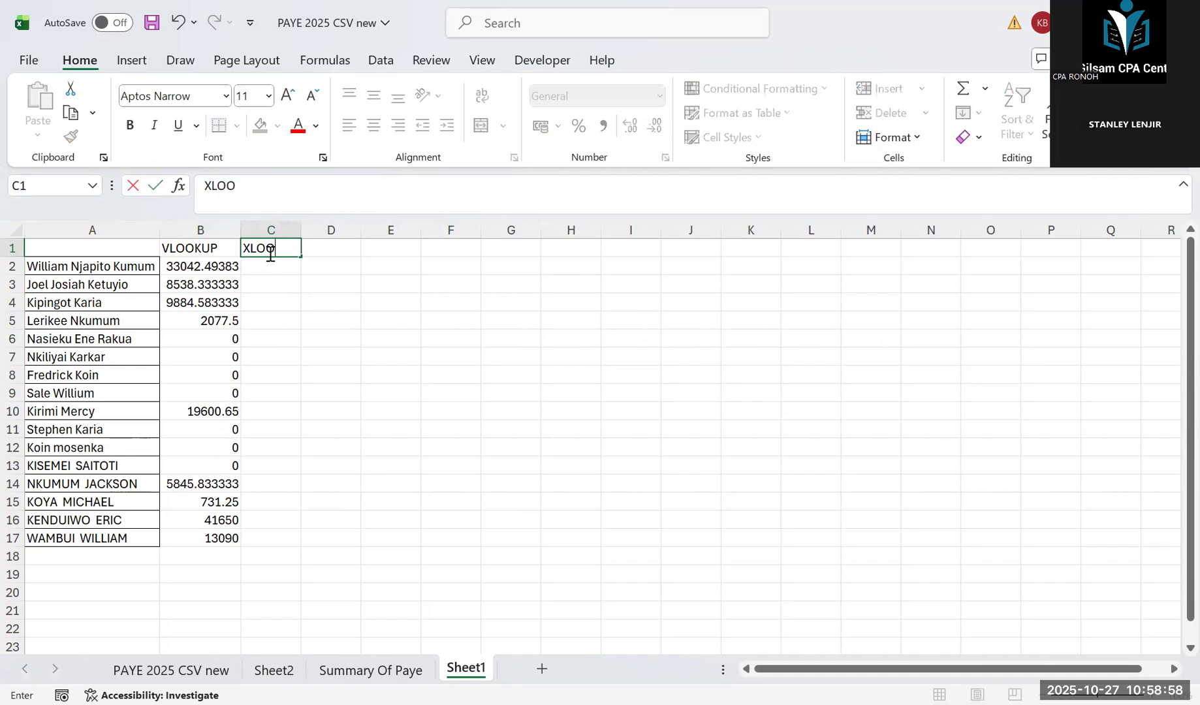
type("KUP")
Step: On the PAYE 2025 CSV new sheet, check the range names assigned to column B and column Y
left_click(196, 670)
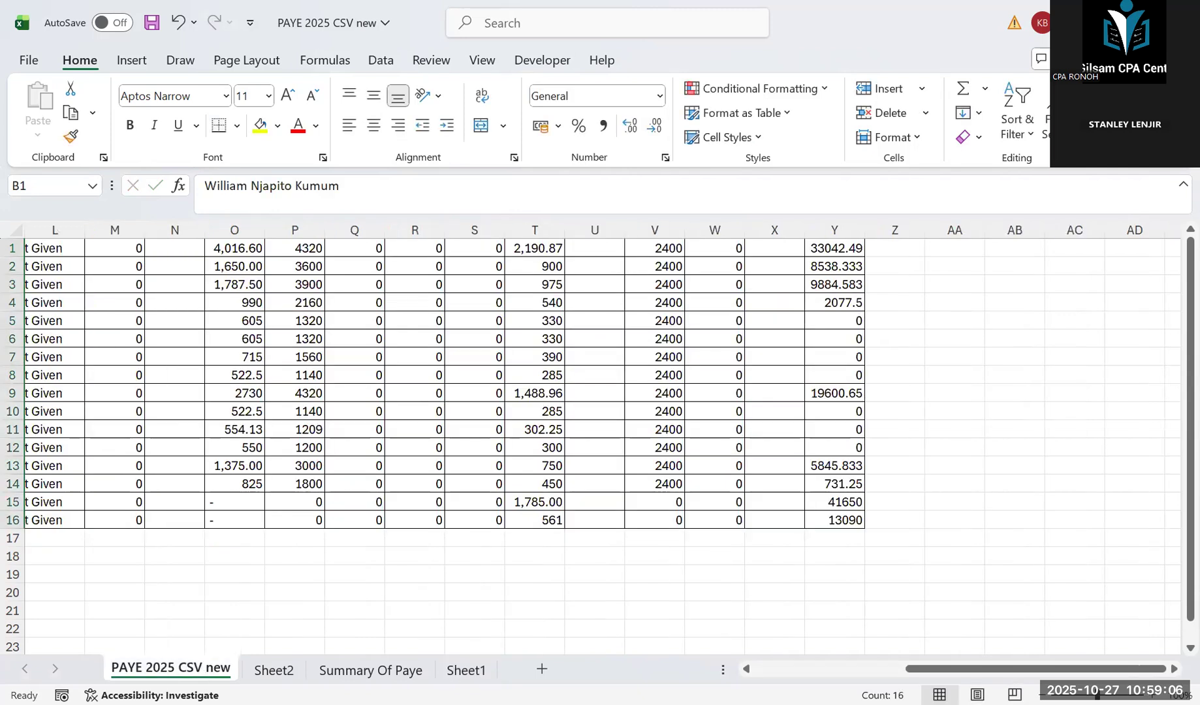
scroll(343, 397, "left", 5)
left_click(348, 397)
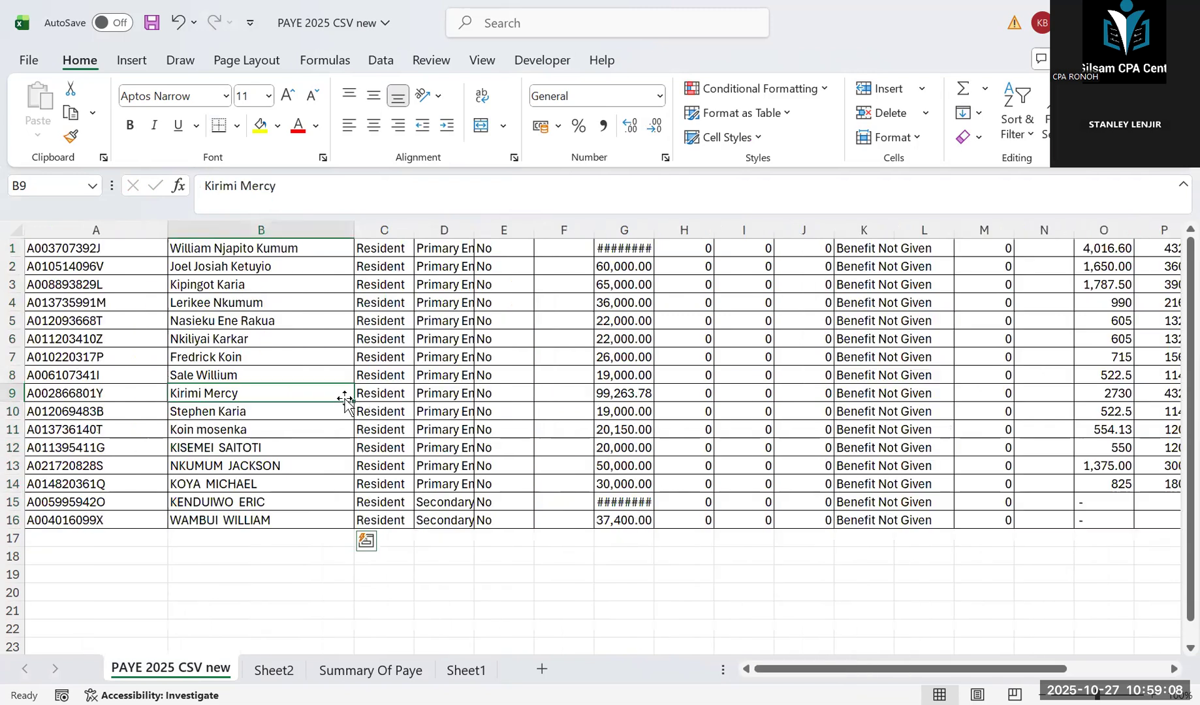
left_click(178, 222)
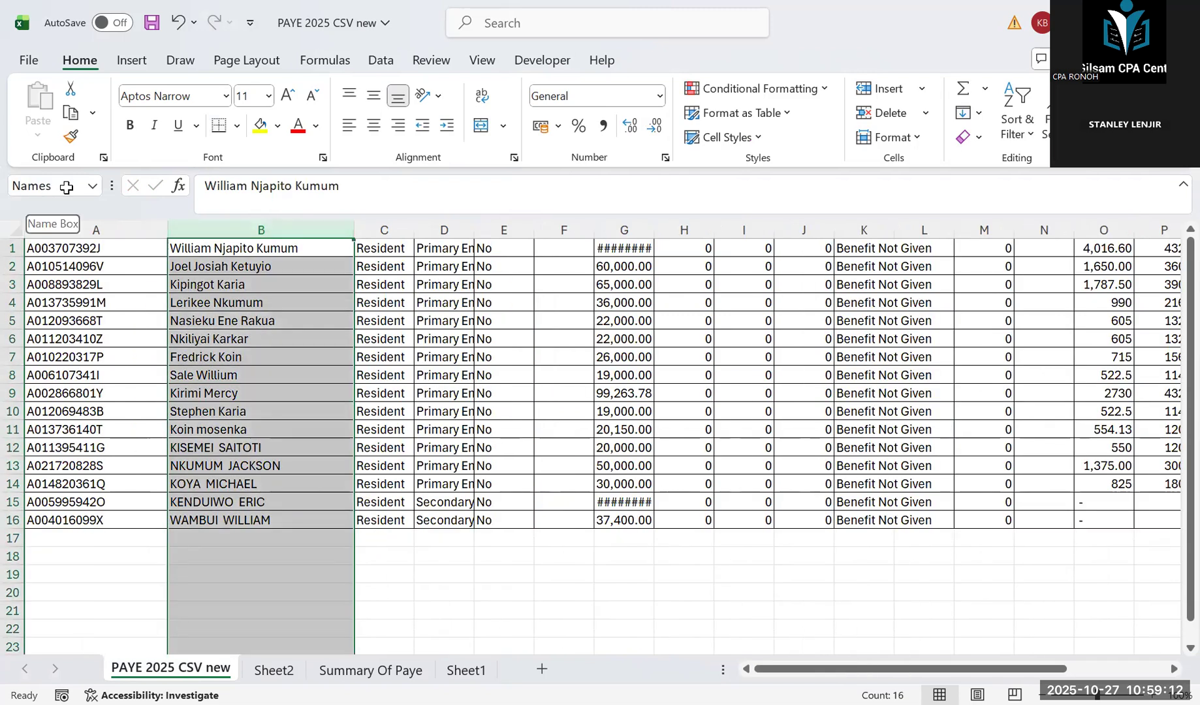
left_click_drag(406, 234, 410, 230)
left_click(411, 229)
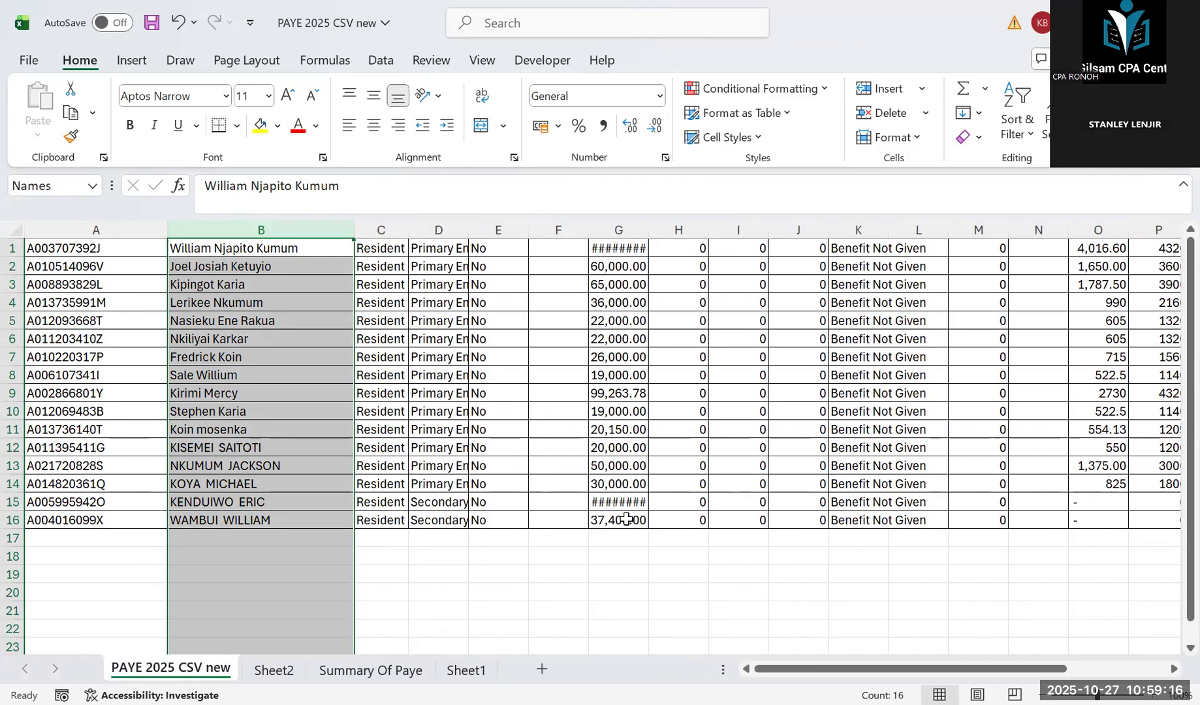
scroll(1059, 647, "right", 3)
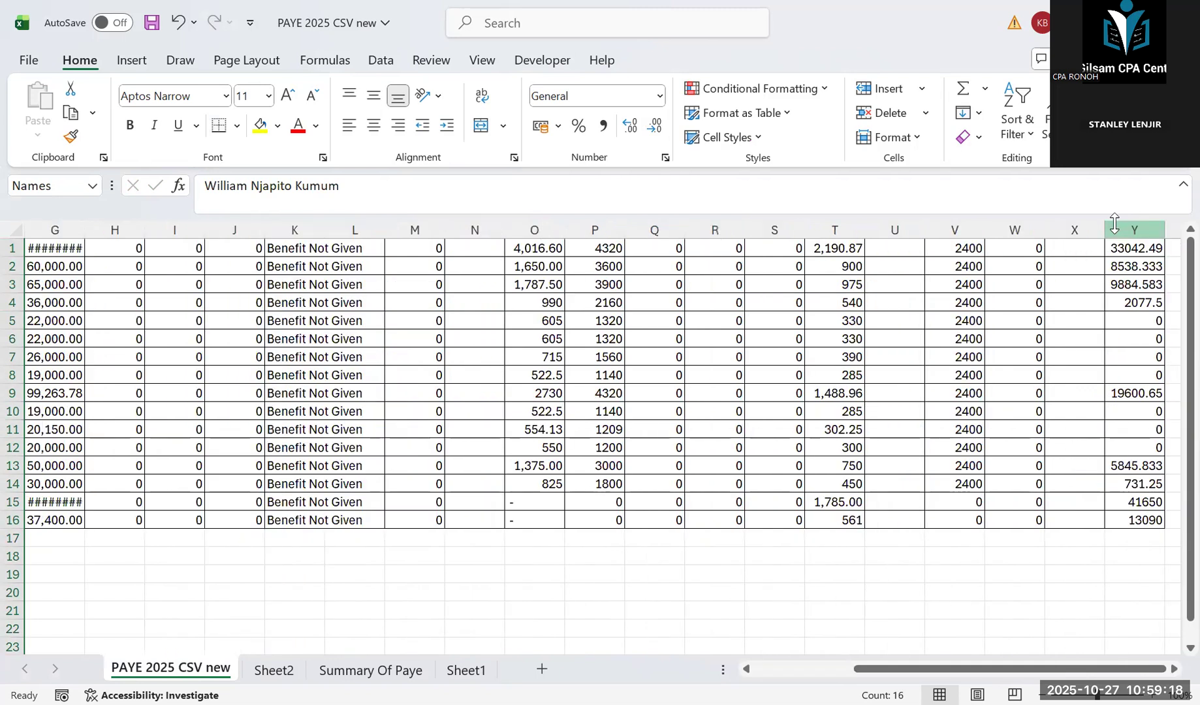
left_click(1117, 226)
left_click(97, 192)
left_click(91, 187)
left_click(91, 187)
left_click(91, 188)
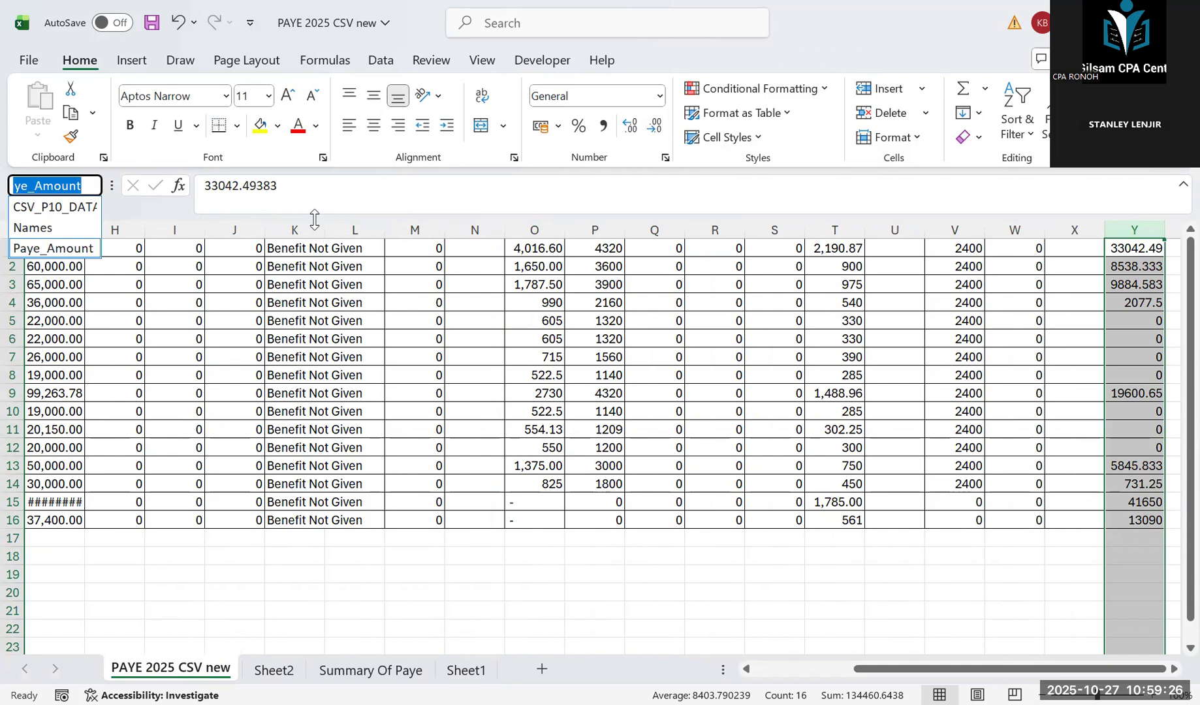
key("Escape")
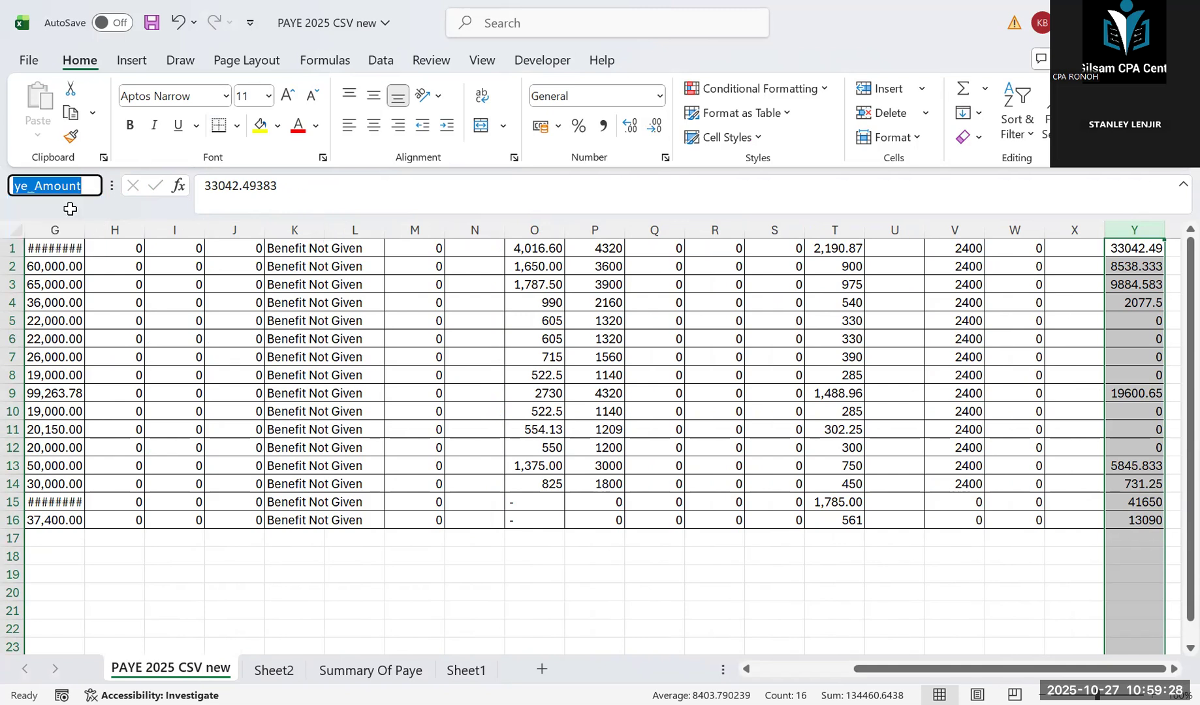
Step: Start an XLOOKUP formula in C2 of Sheet1 with A2 as the lookup value
left_click(486, 672)
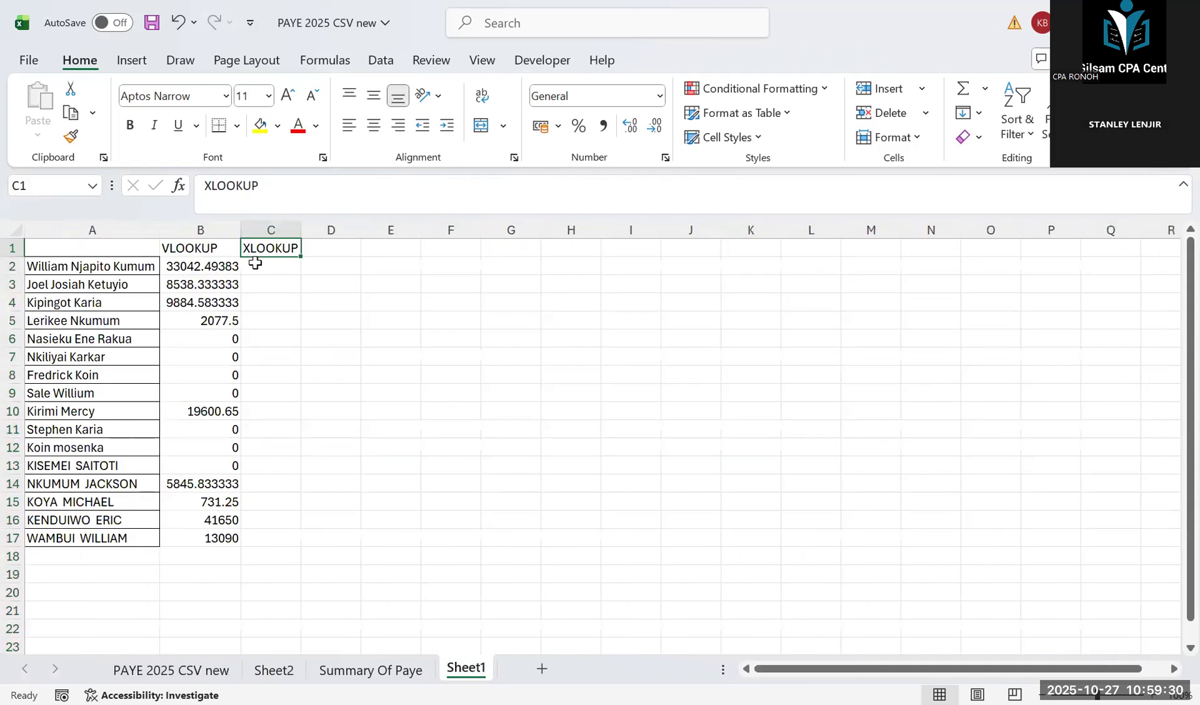
left_click(255, 263)
type("=")
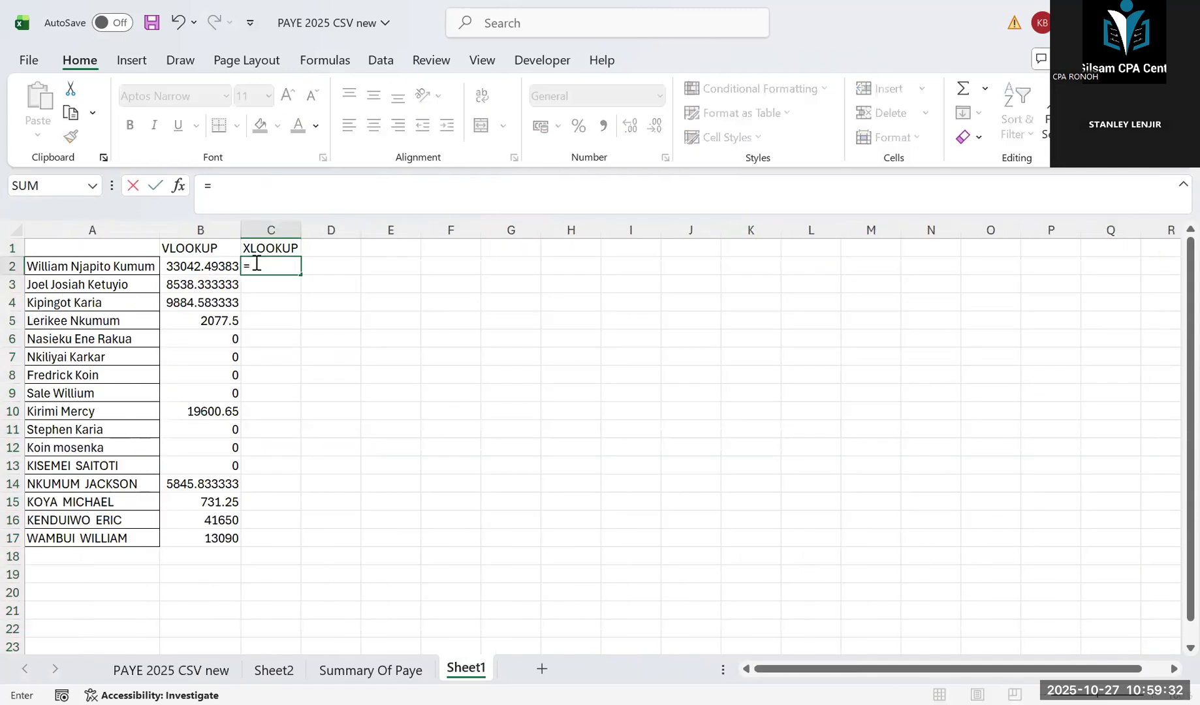
type("XLO")
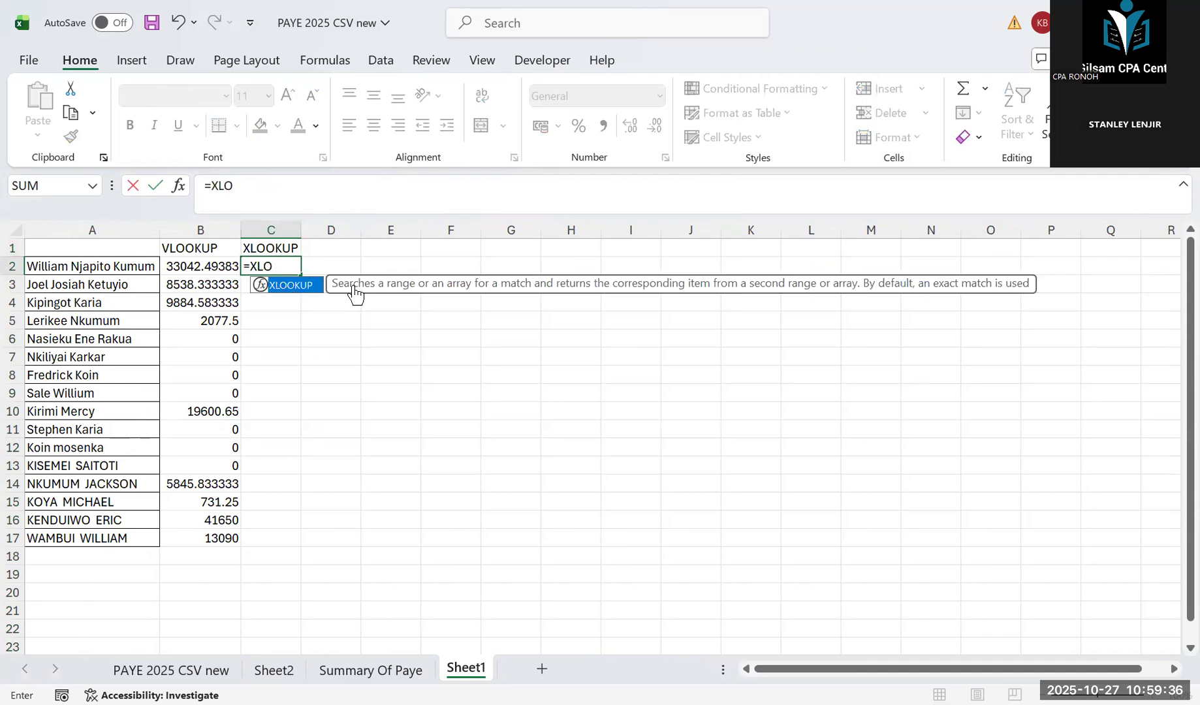
key("Tab")
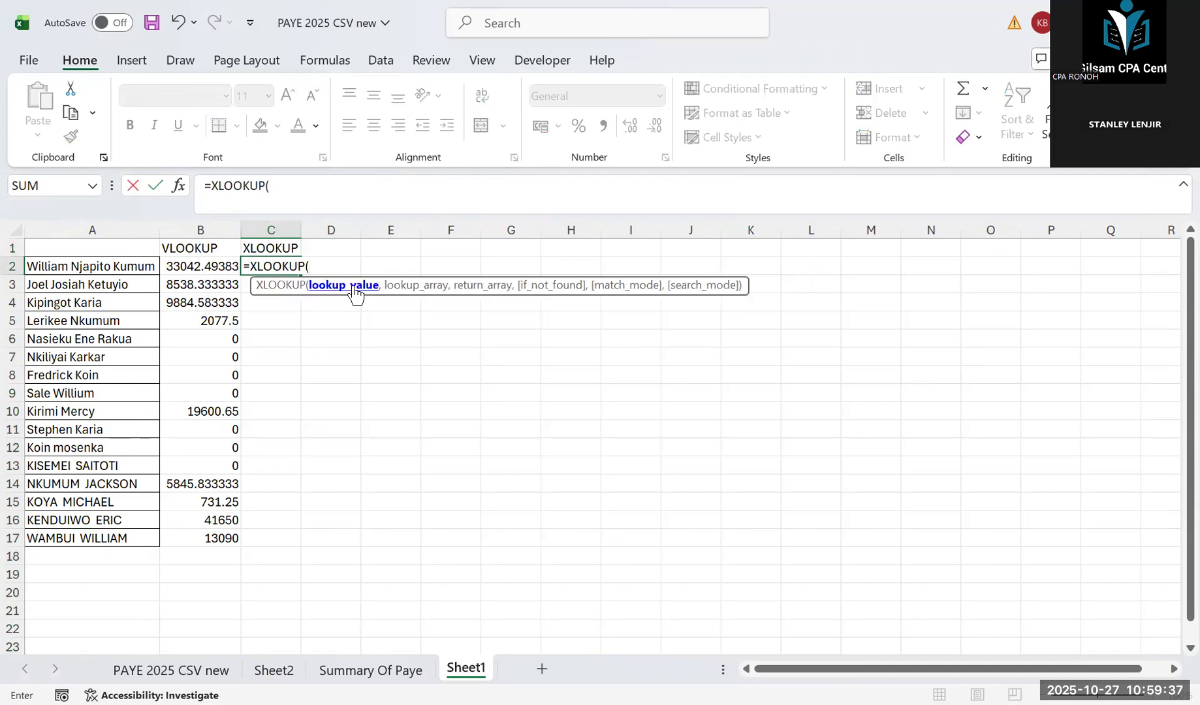
left_click(108, 268)
type(",")
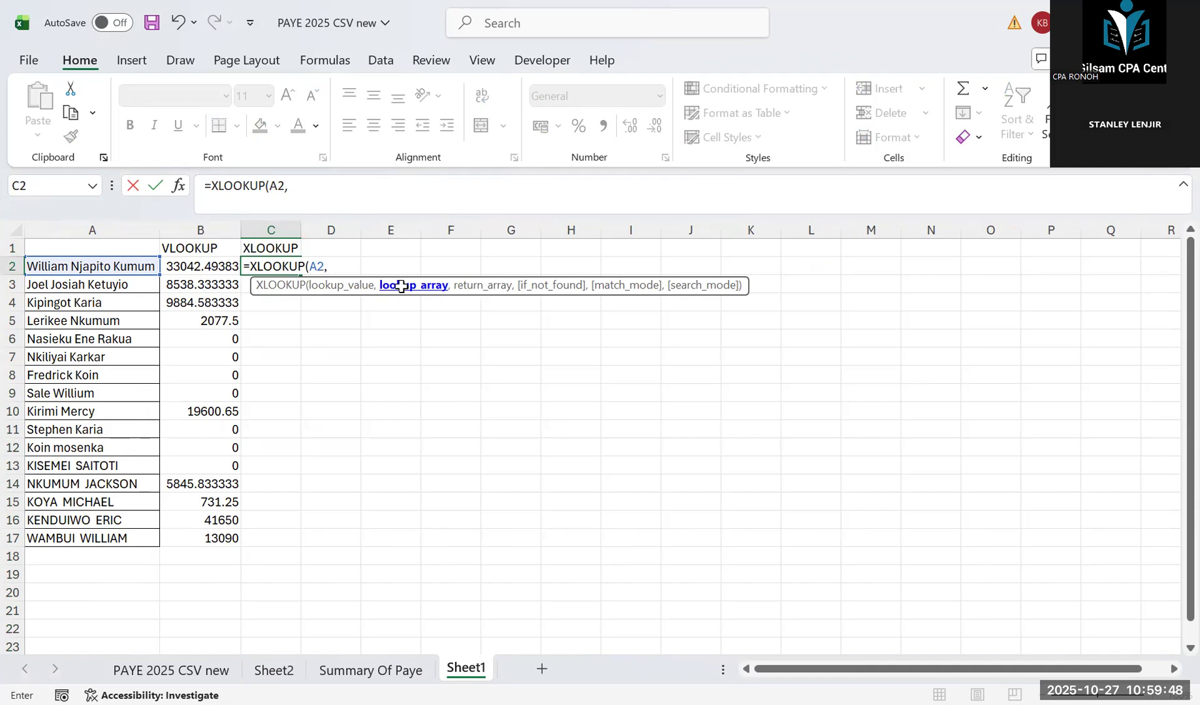
Step: Use the named range Names as the lookup array and Paye_Amount as the return array, and commit the XLOOKUP
type("NA")
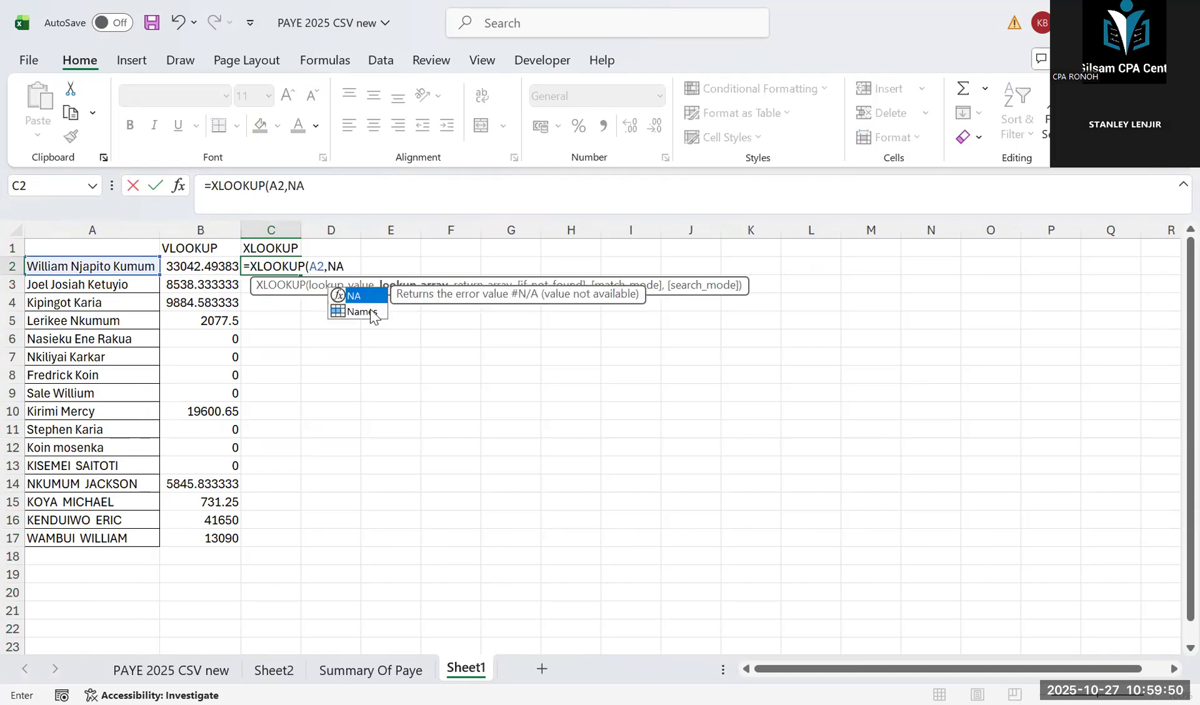
left_click(370, 312)
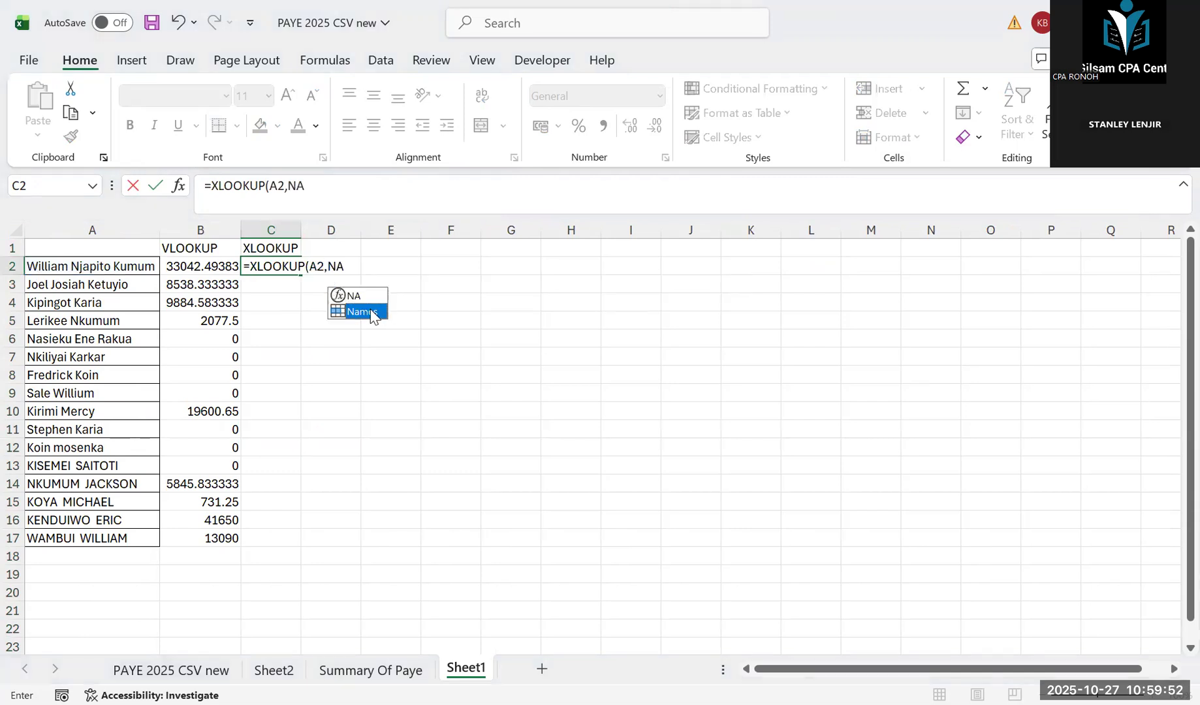
double_click(370, 312)
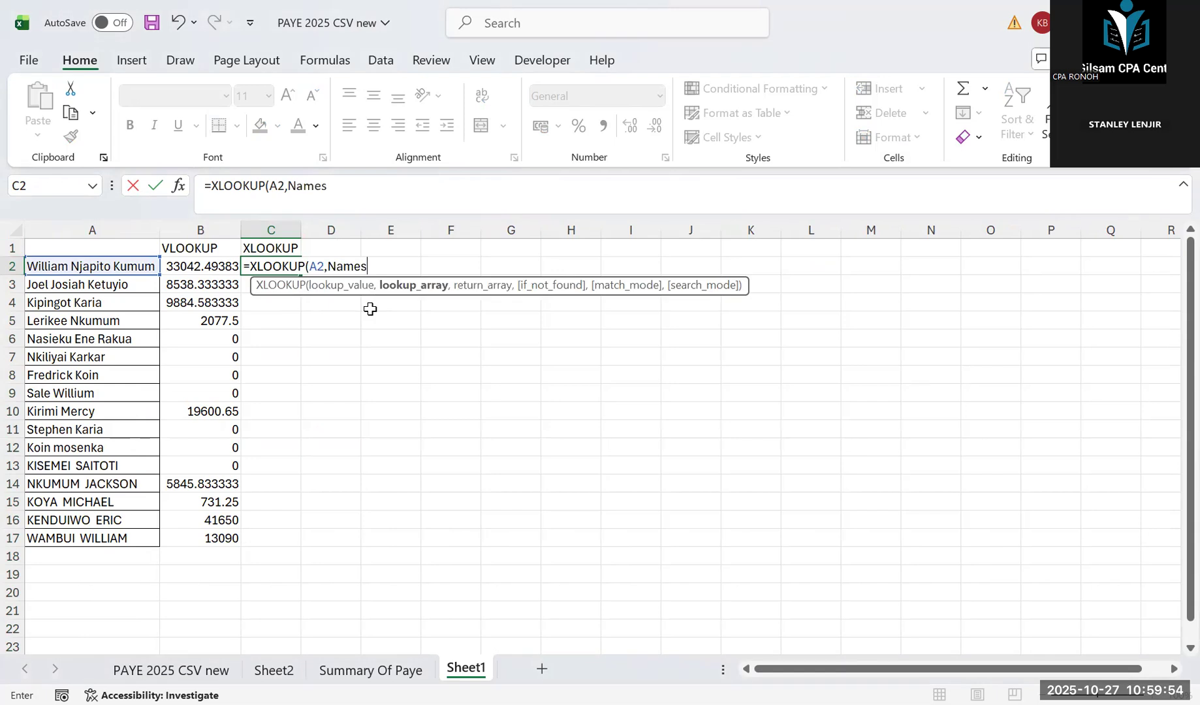
type(",")
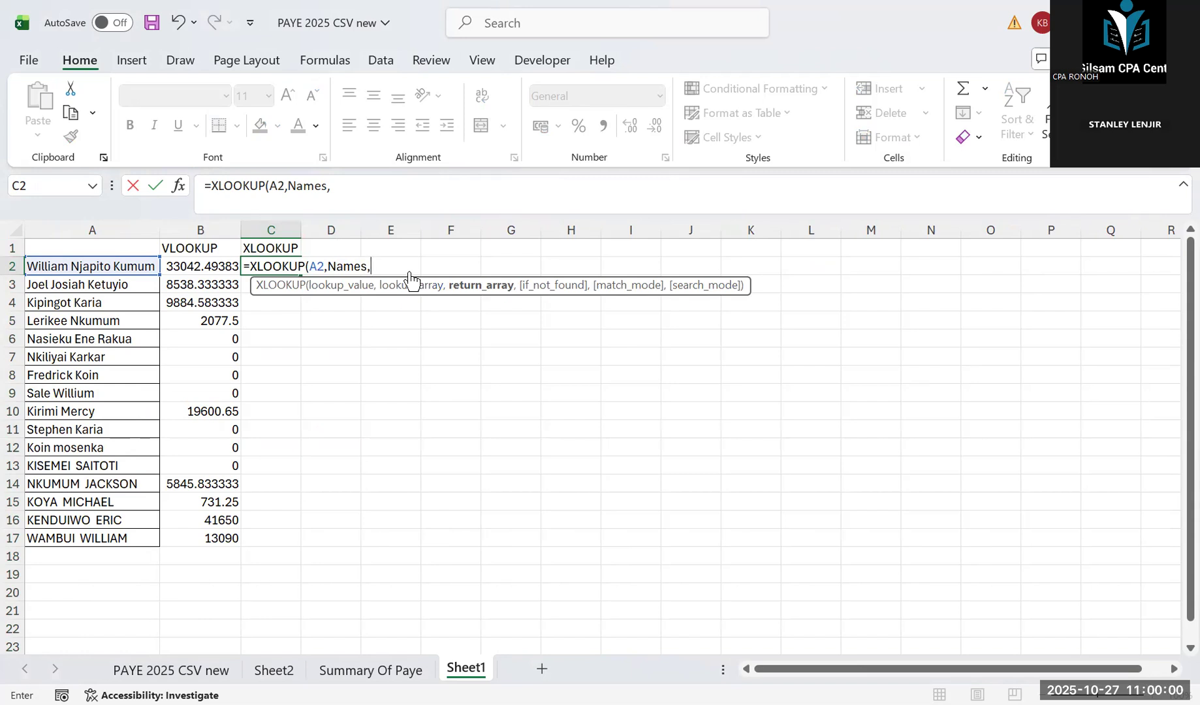
type("PA")
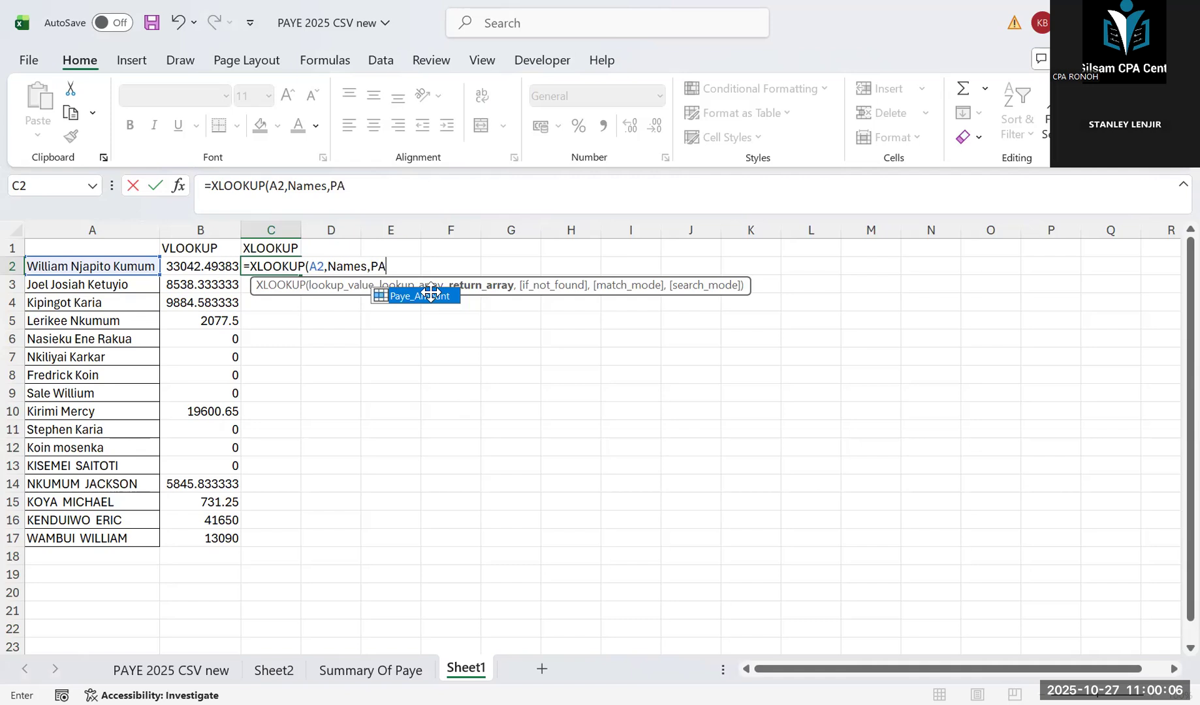
double_click(431, 295)
key("Return")
Step: Fill the XLOOKUP formula from C2 down to C17 and widen column C to fit its values
left_click(300, 272)
left_click_drag(301, 272, 295, 545)
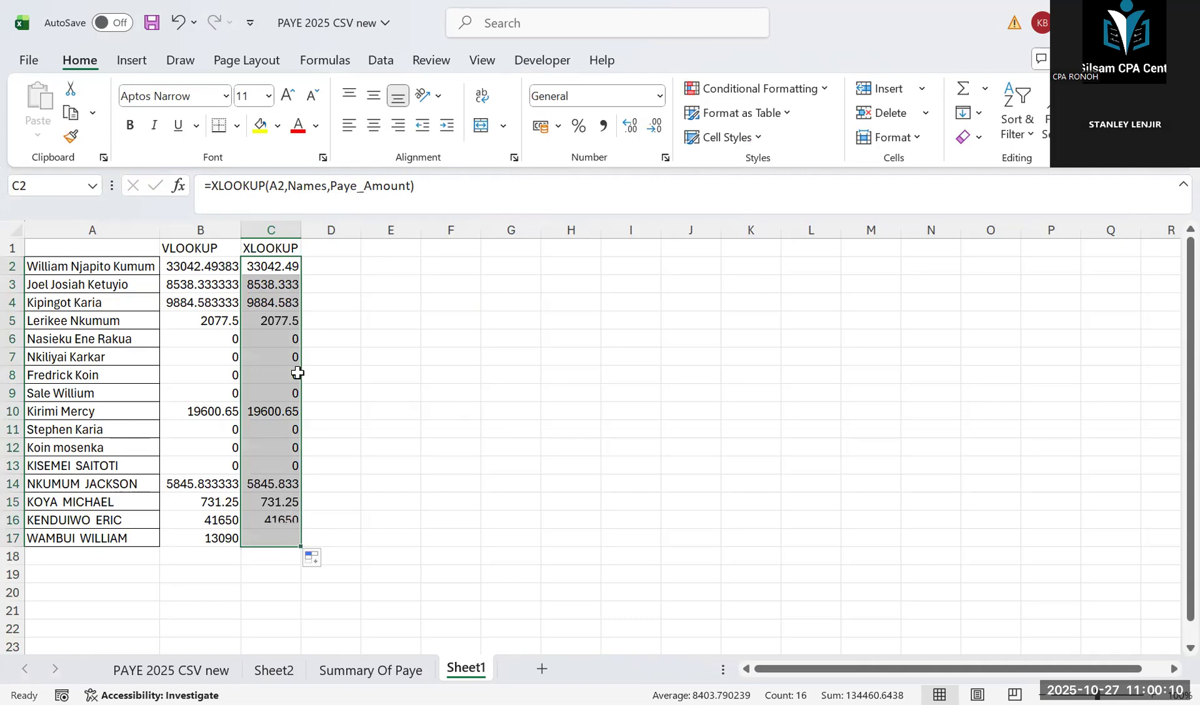
double_click(301, 229)
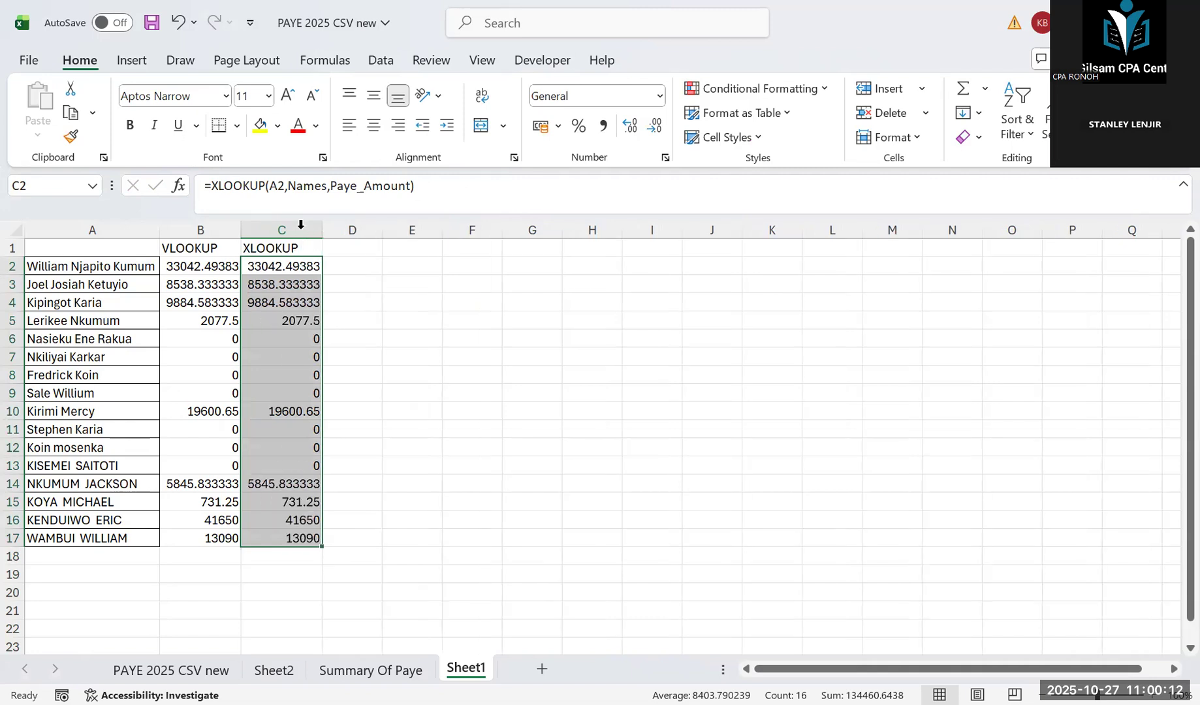
left_click(362, 262)
left_click(358, 247)
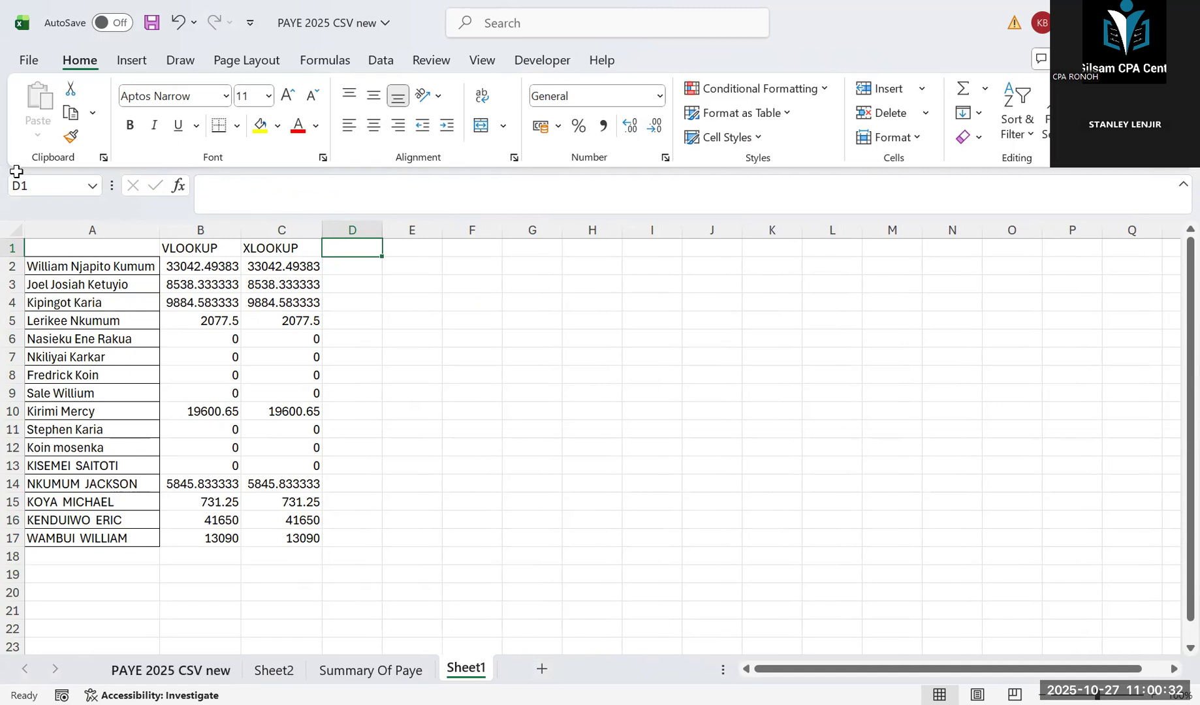
Step: Add a new worksheet from the PAYE 2025 CSV new sheet and return to the PAYE data
left_click(171, 669)
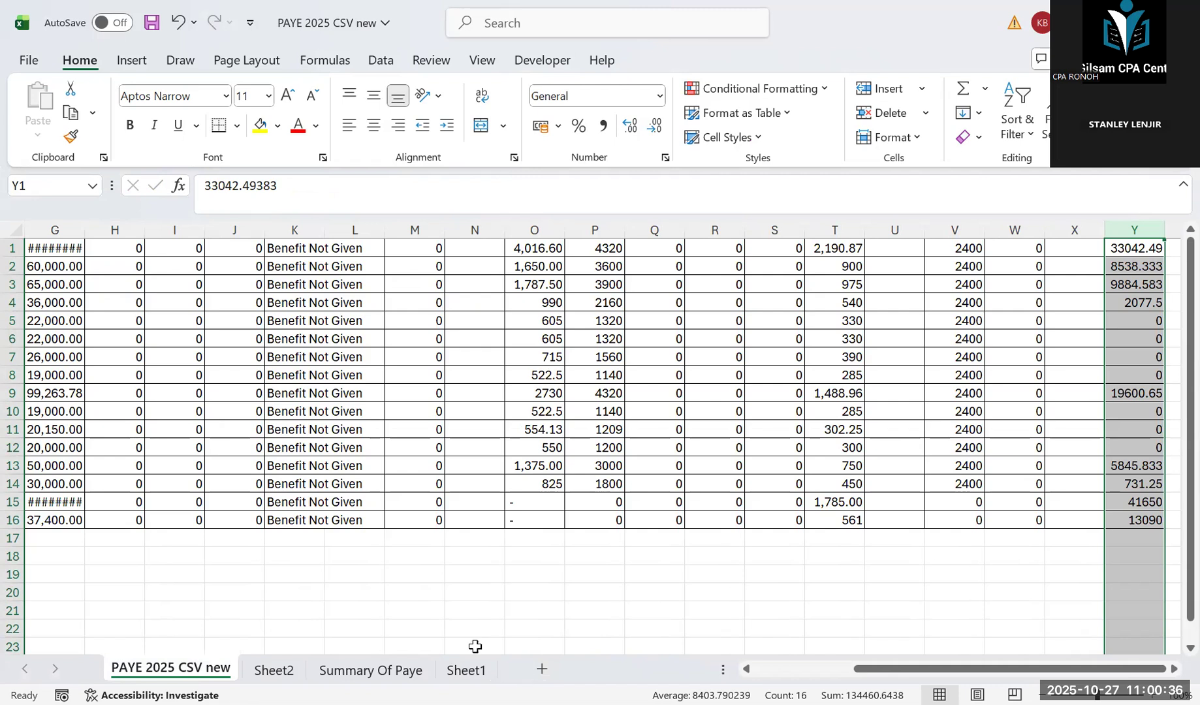
left_click(541, 669)
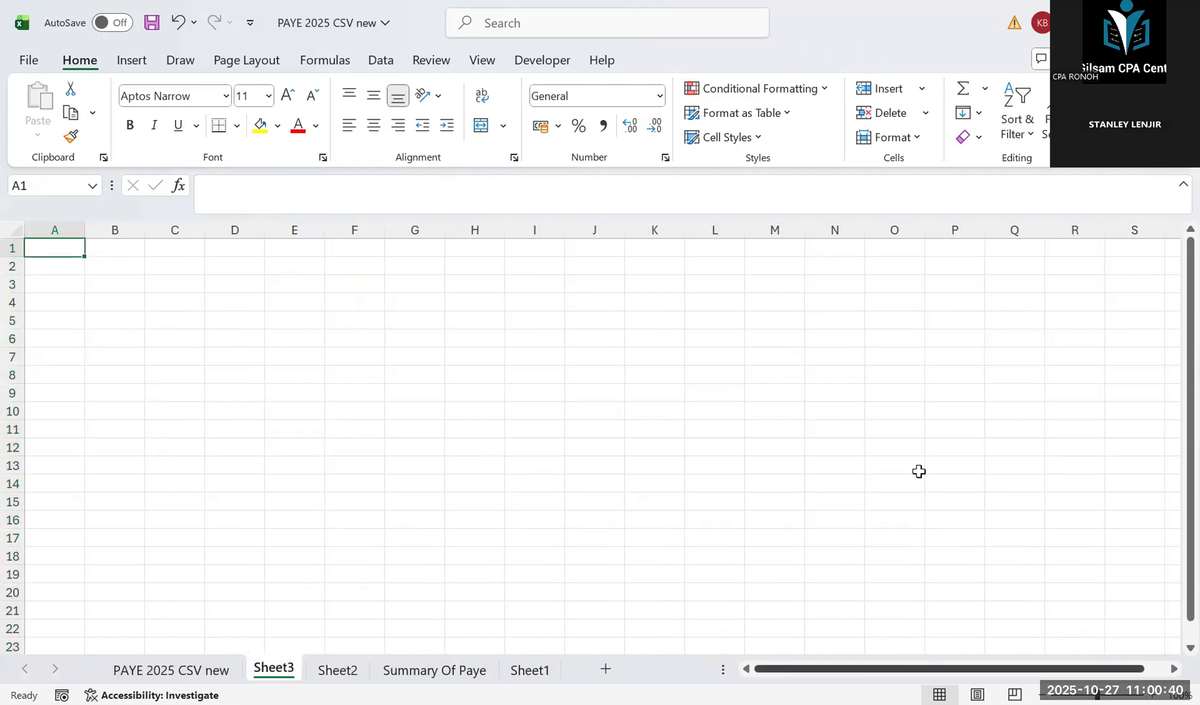
key("ctrl+Page_Up")
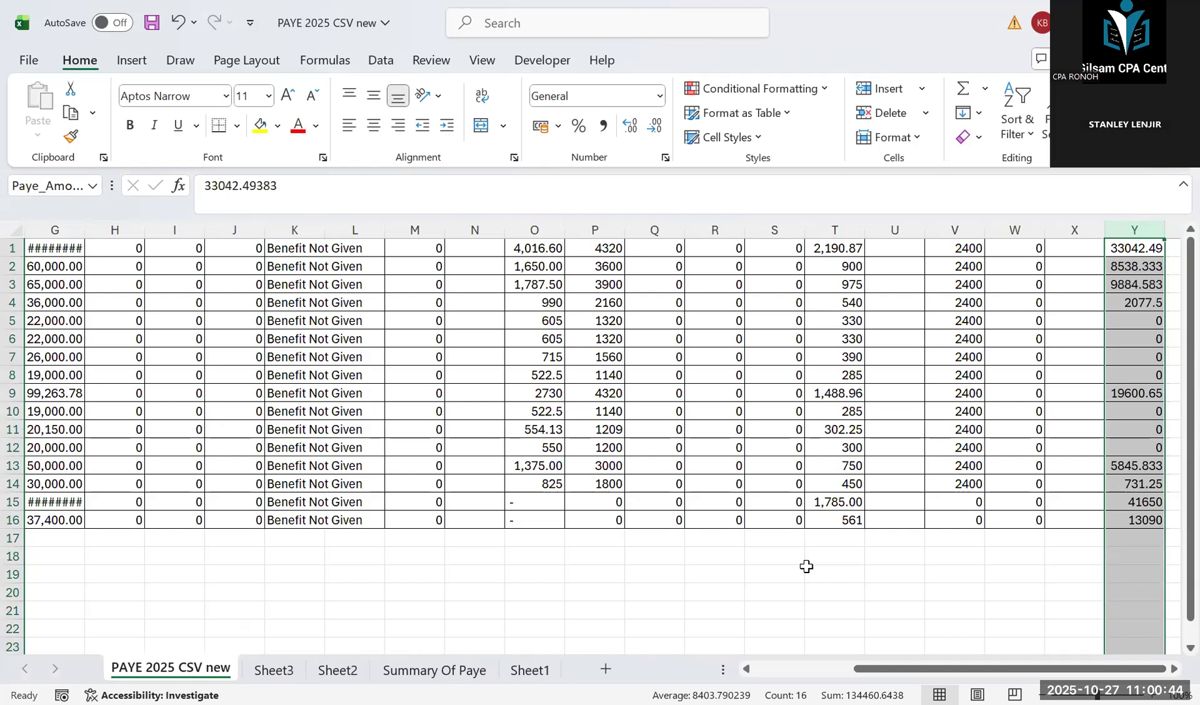
Step: Copy the whole PAYE data range A1:Y16 on the PAYE 2025 CSV new sheet
left_click_drag(876, 669, 2, 209)
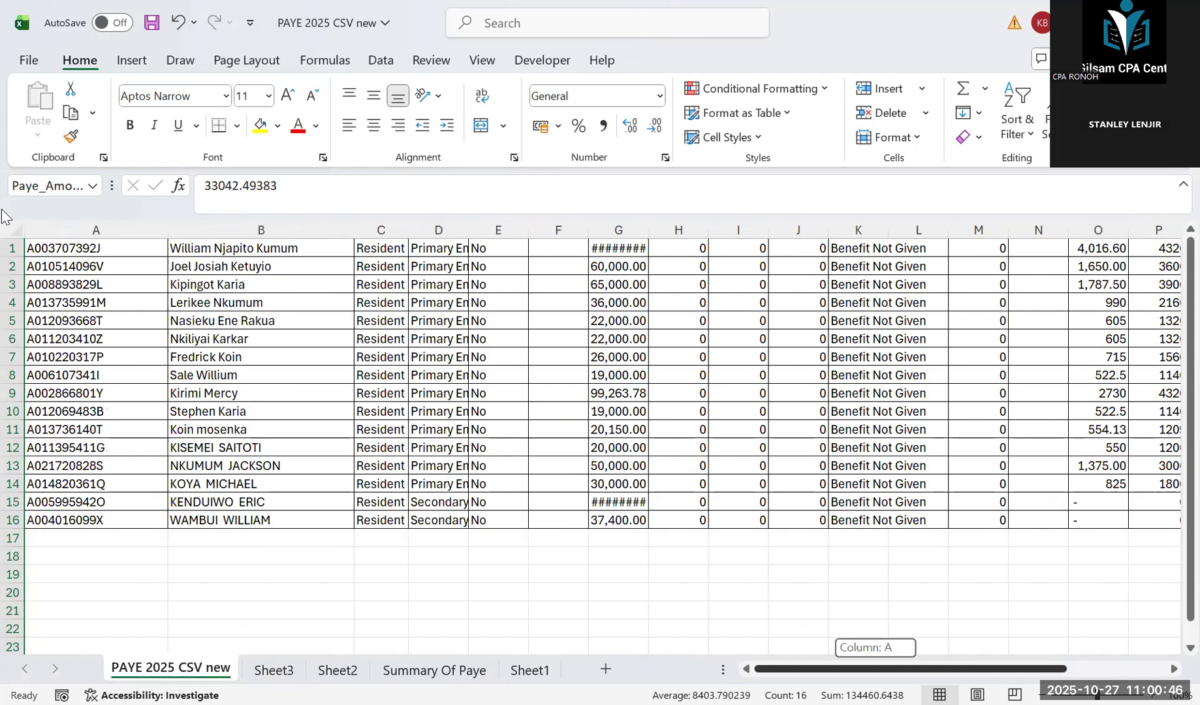
left_click_drag(33, 255, 1171, 446)
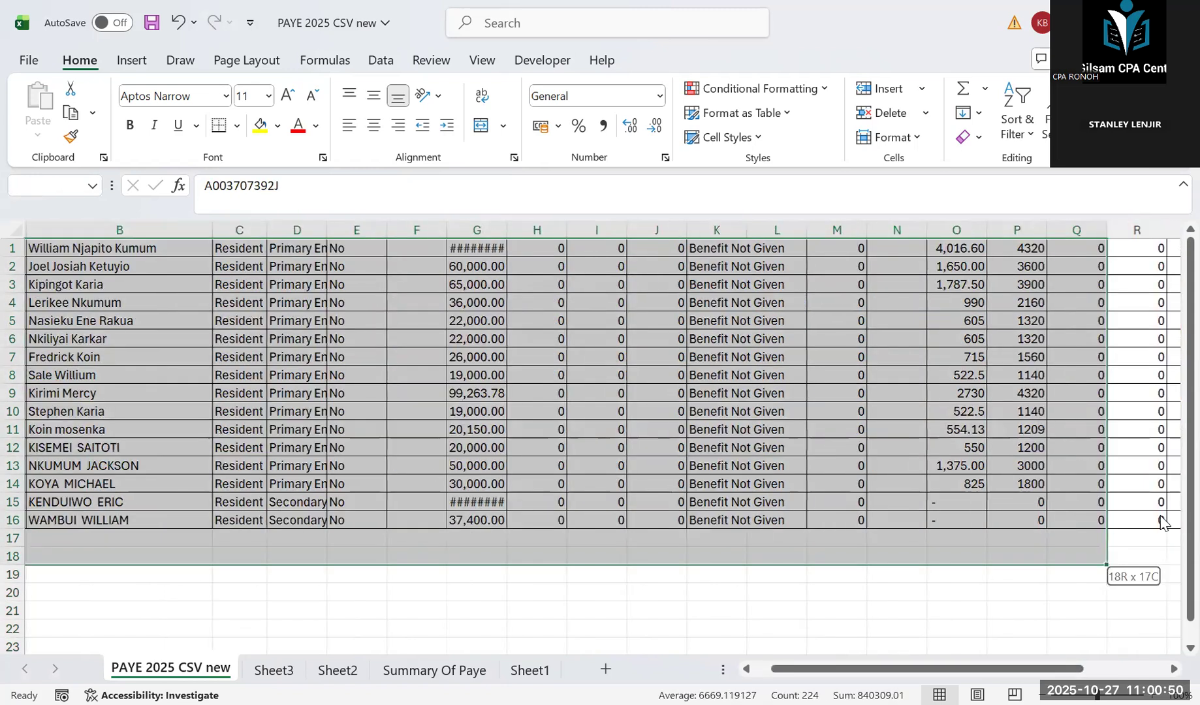
key("ctrl+shift+End")
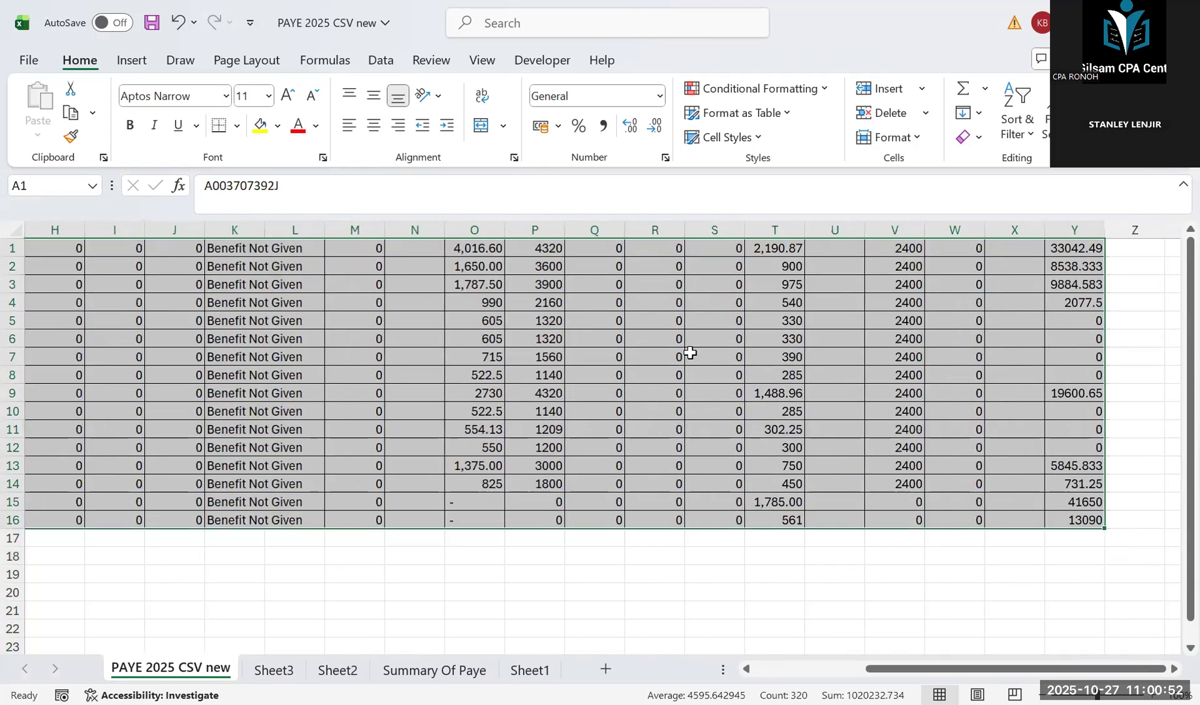
key("ctrl+c")
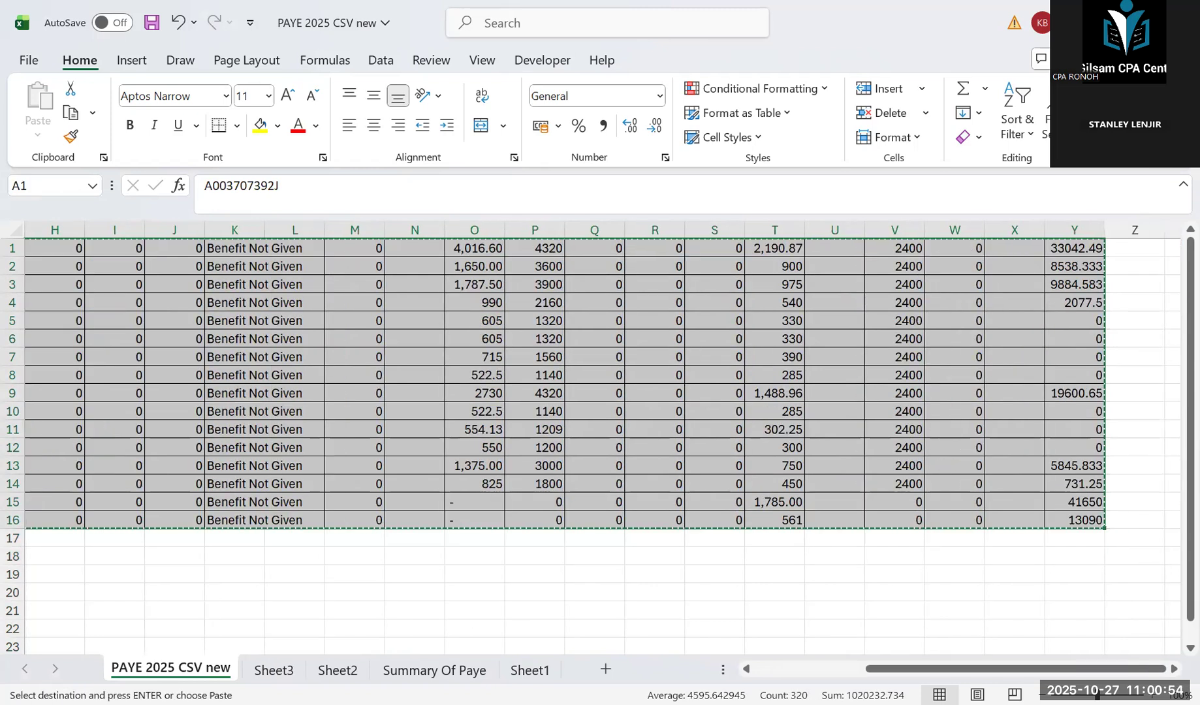
Step: Add a new worksheet after Sheet1 and paste the copied PAYE data transposed, starting at A1
left_click(526, 665)
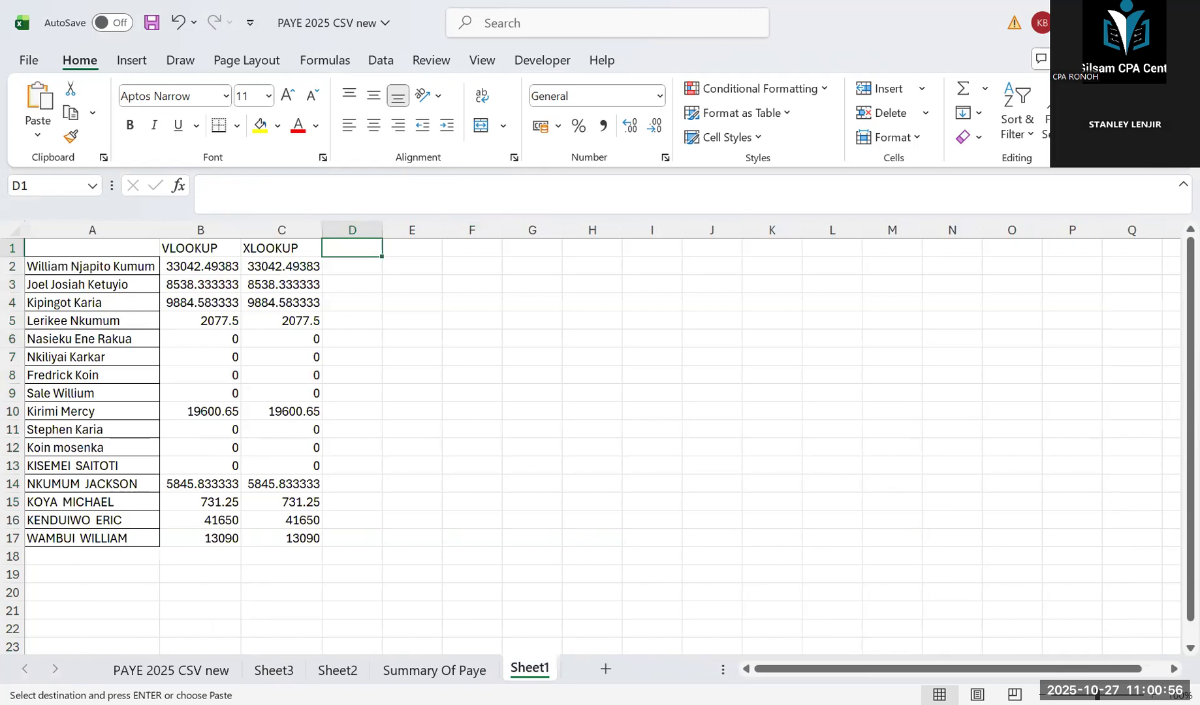
left_click(606, 669)
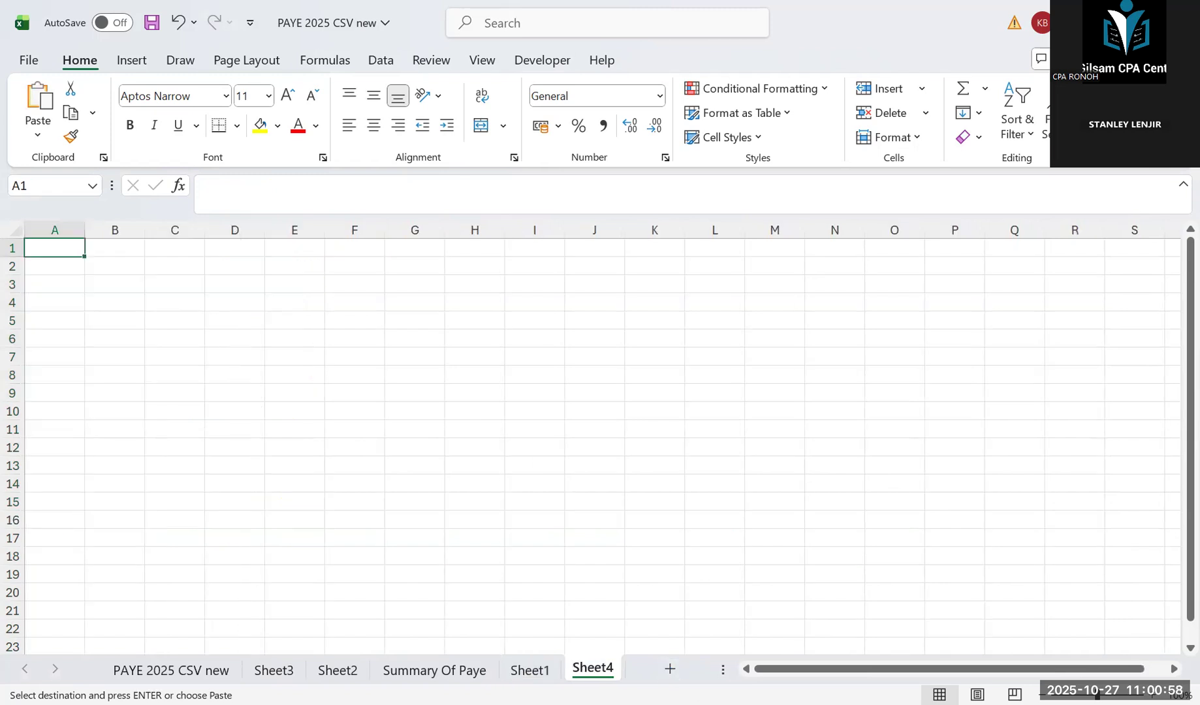
double_click(587, 667)
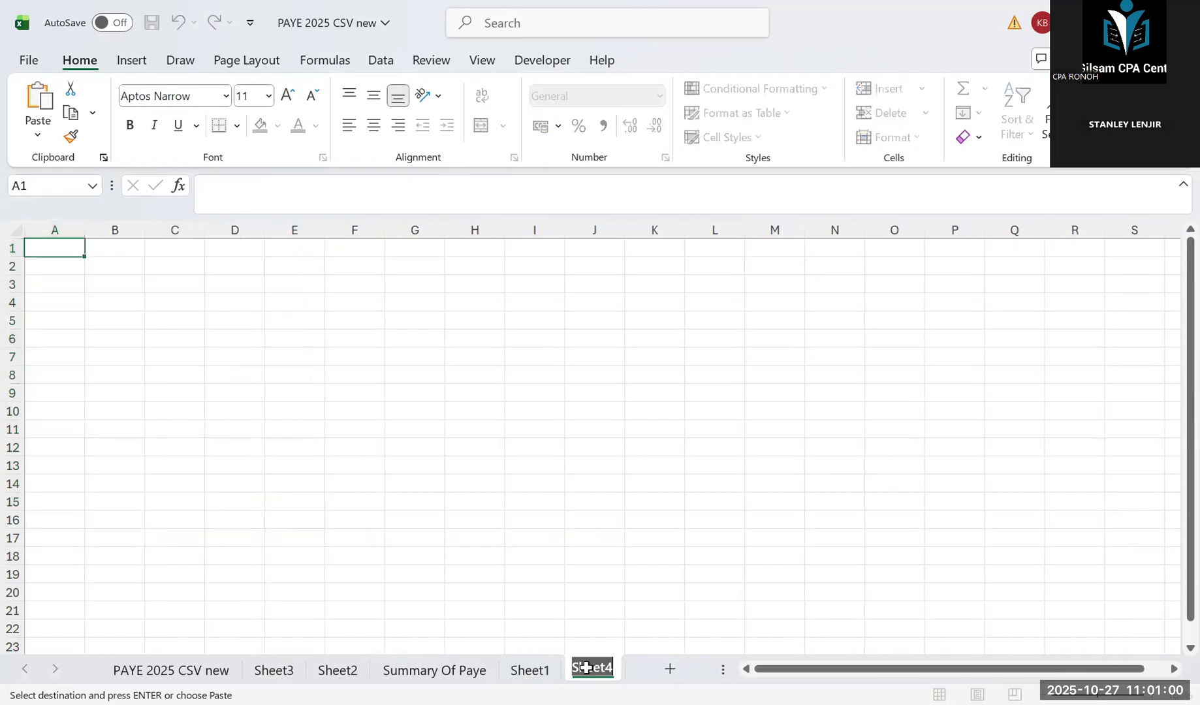
left_click(57, 248)
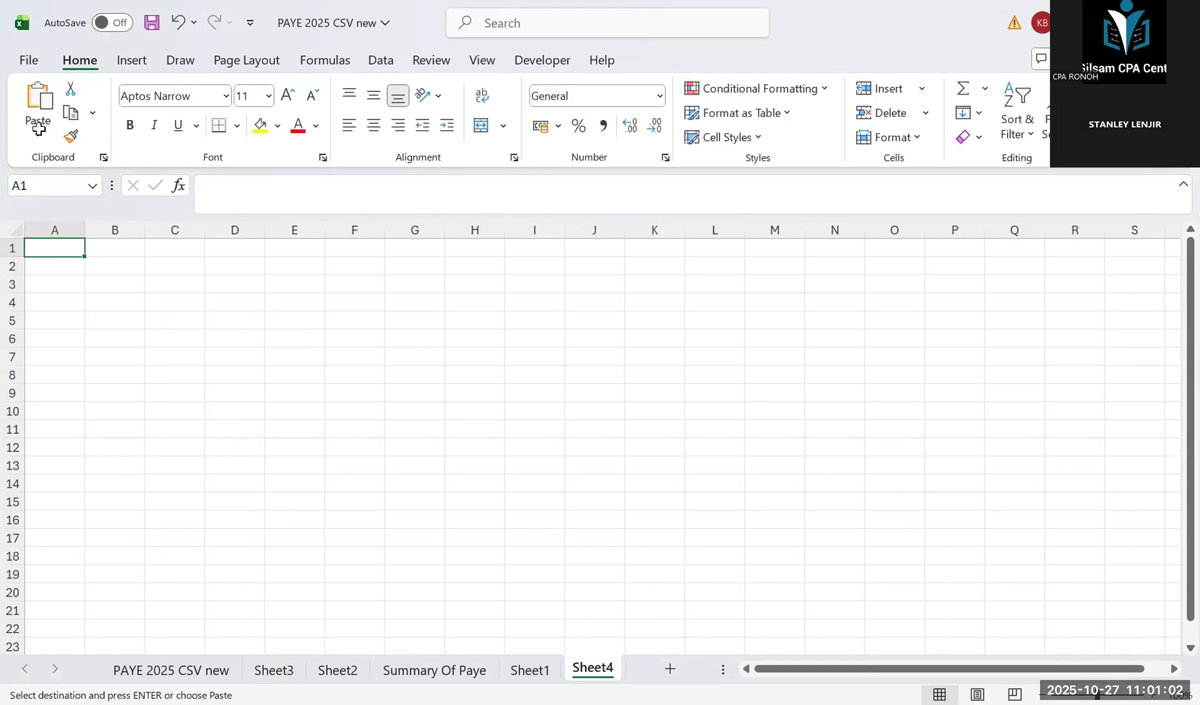
left_click(69, 357)
left_click(623, 562)
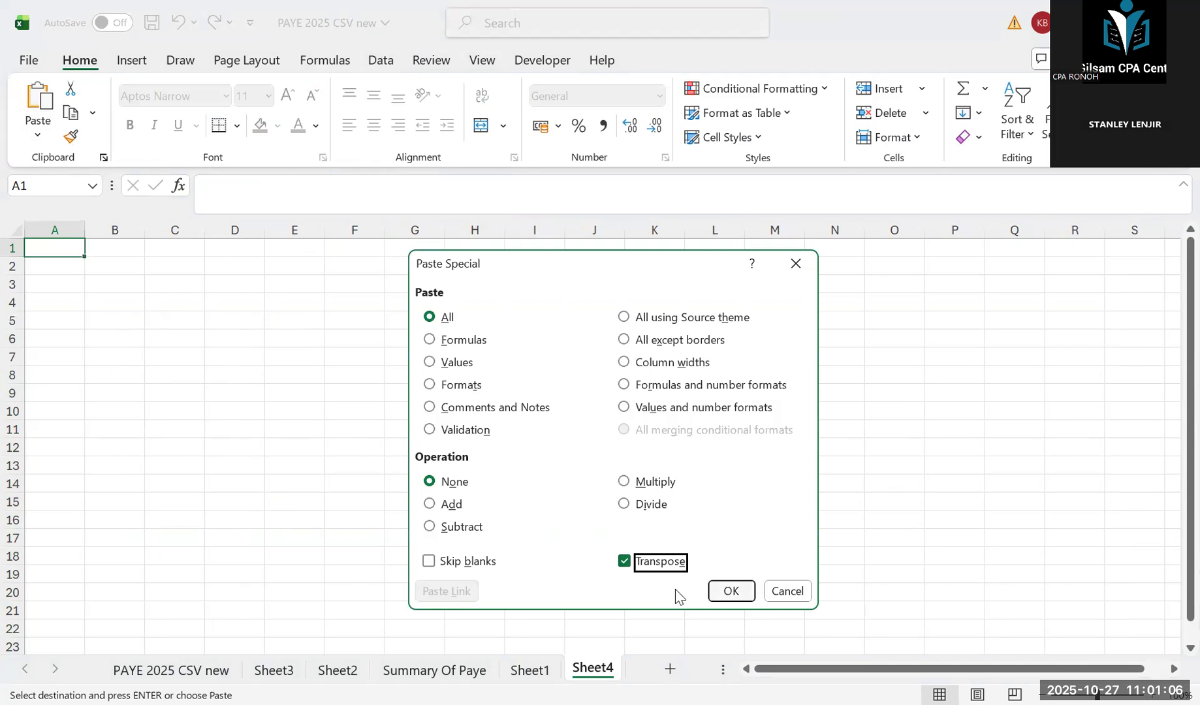
left_click(728, 591)
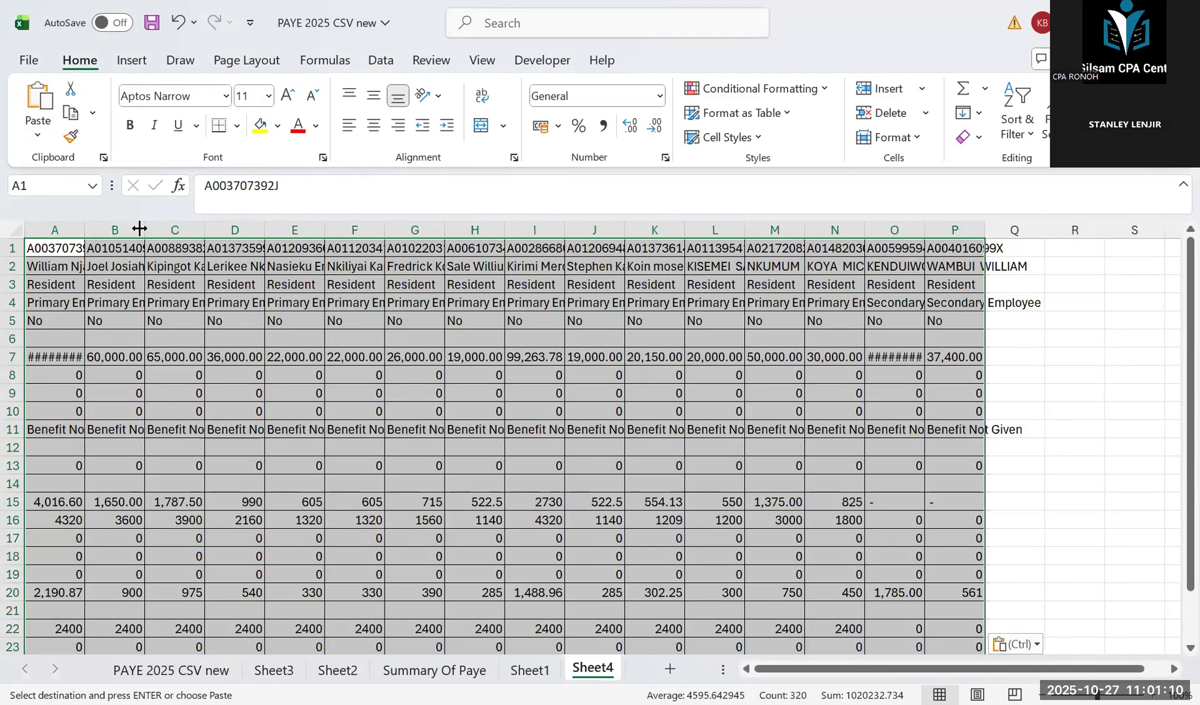
left_click(142, 235)
left_click_drag(142, 236, 142, 236)
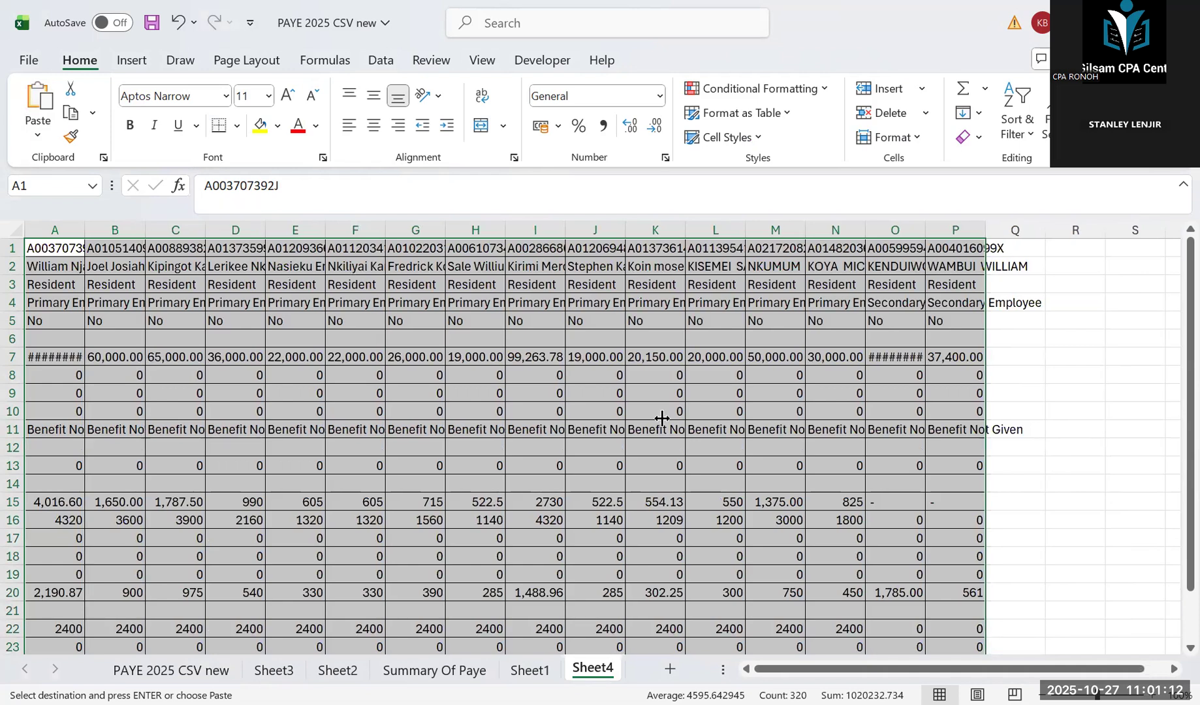
left_click(643, 411)
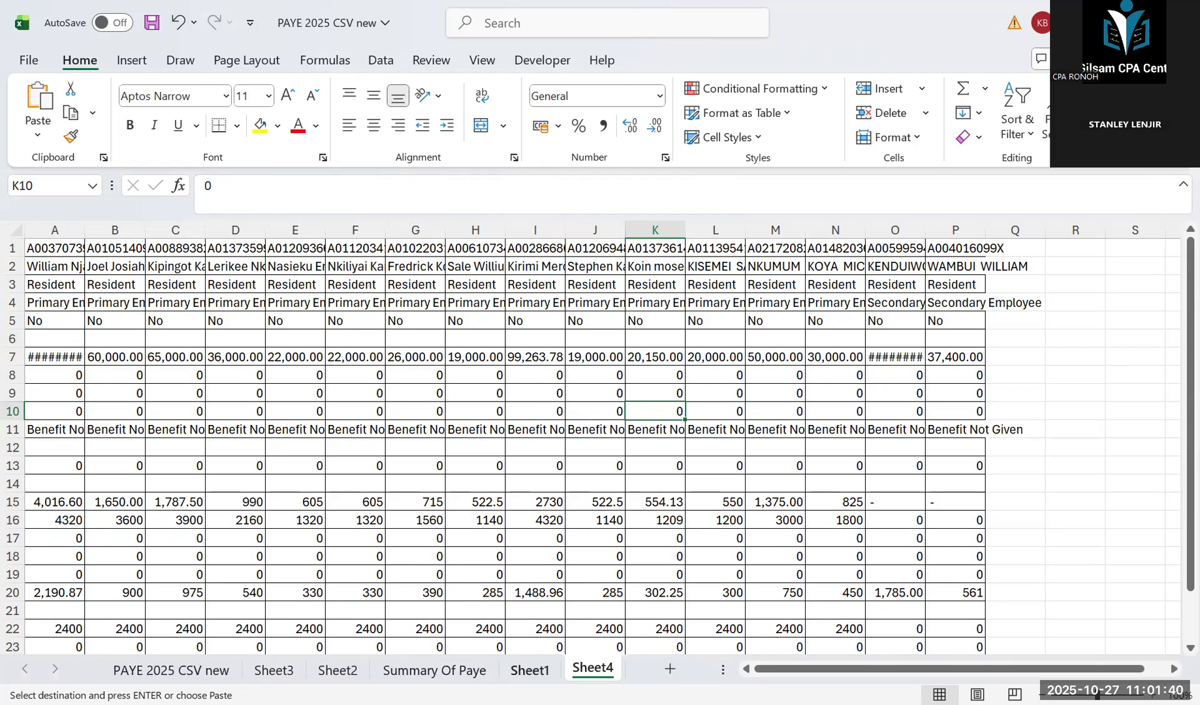
Step: Enter the heading HLOOKUP in D1 of Sheet1
left_click(530, 669)
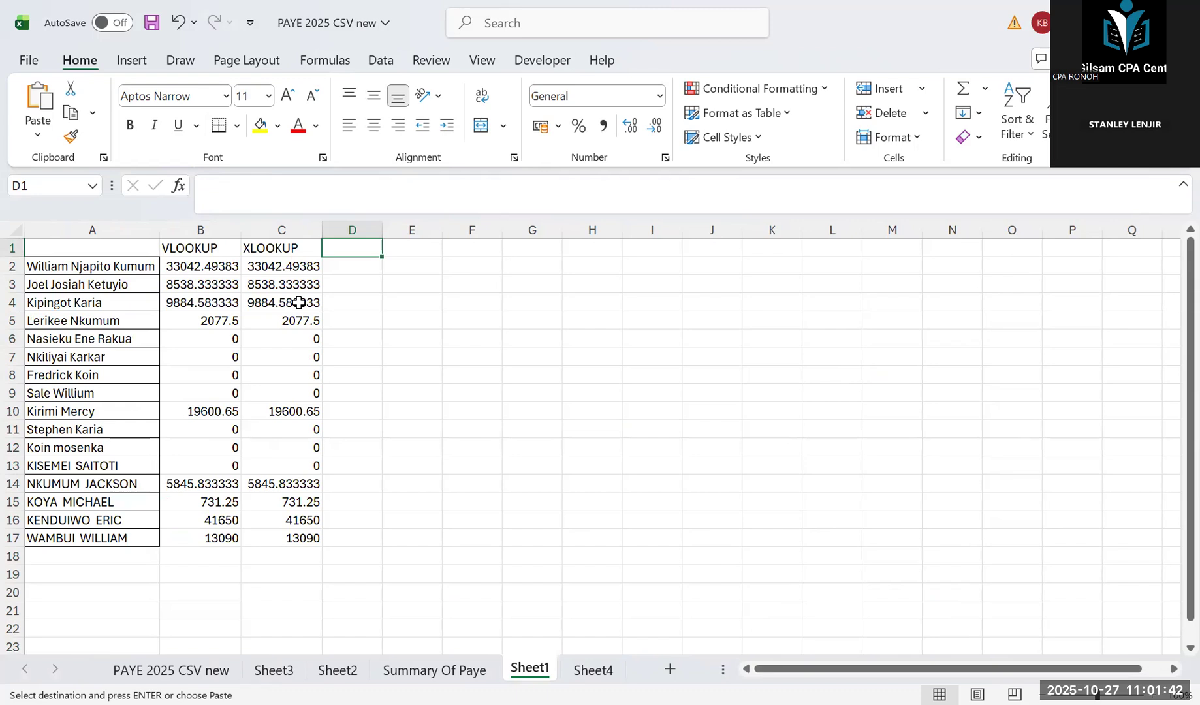
type("HLOOKUP")
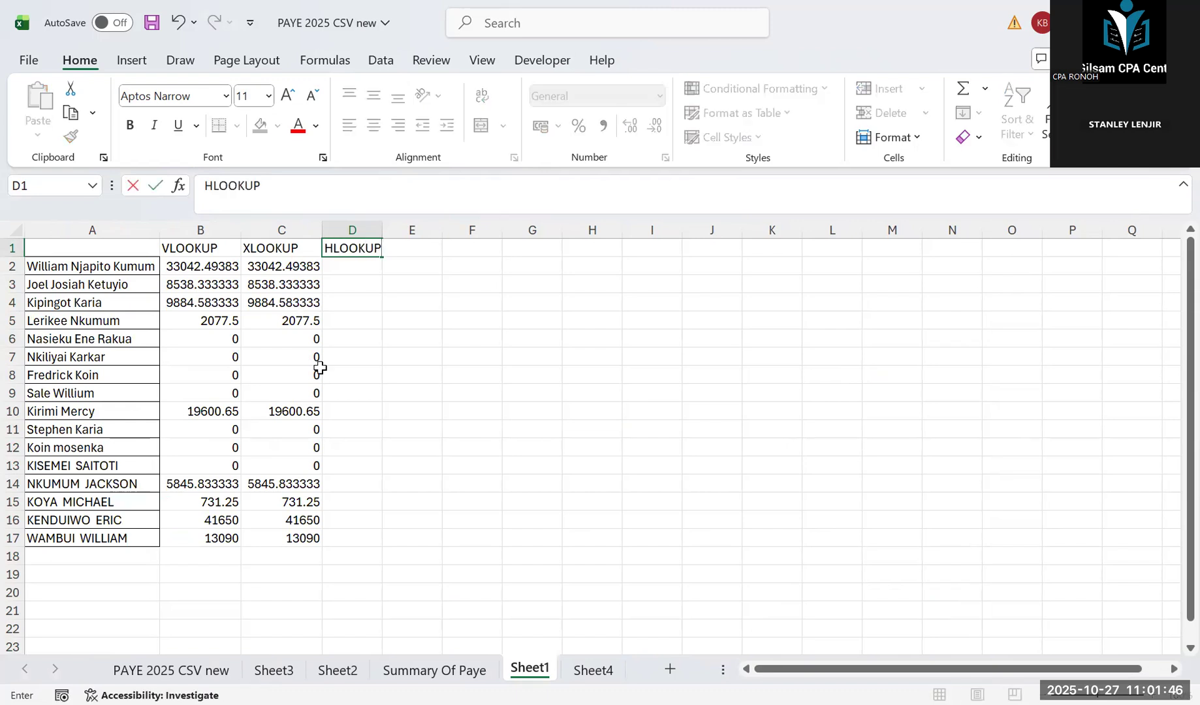
left_click(463, 332)
Step: Start an HLOOKUP formula in D2 with A2 as the lookup value, and go to Sheet4 for the table array
left_click(331, 270)
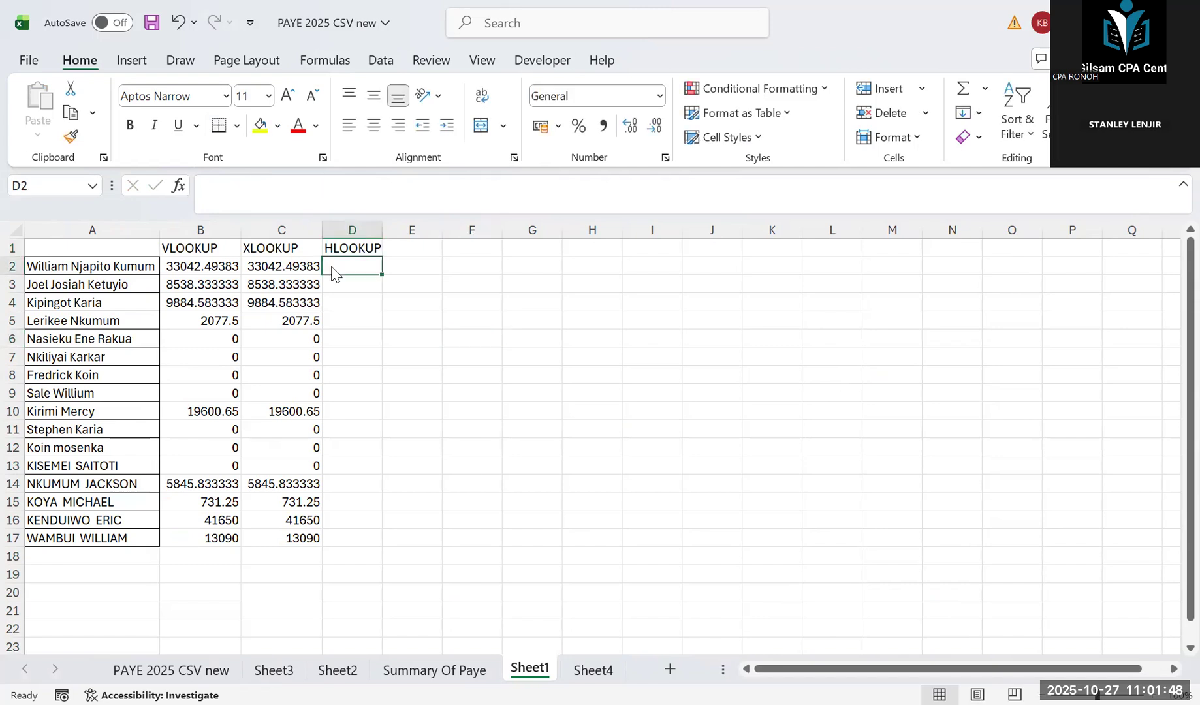
type("=")
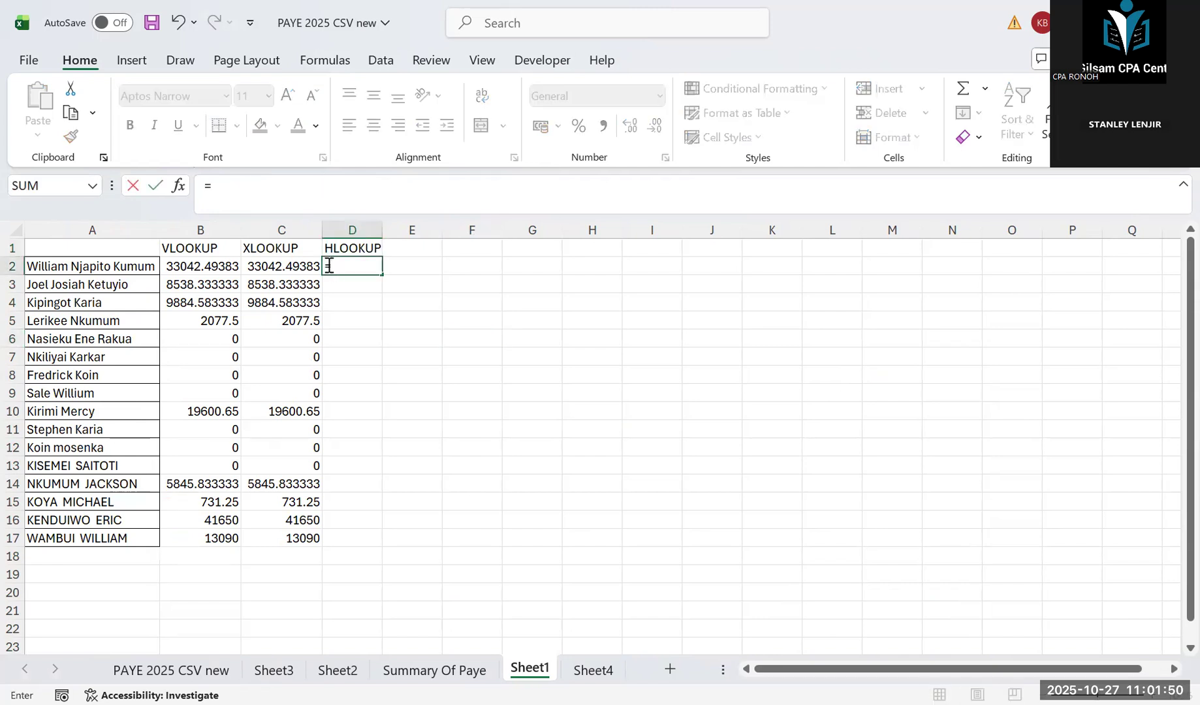
type("HLO")
double_click(361, 278)
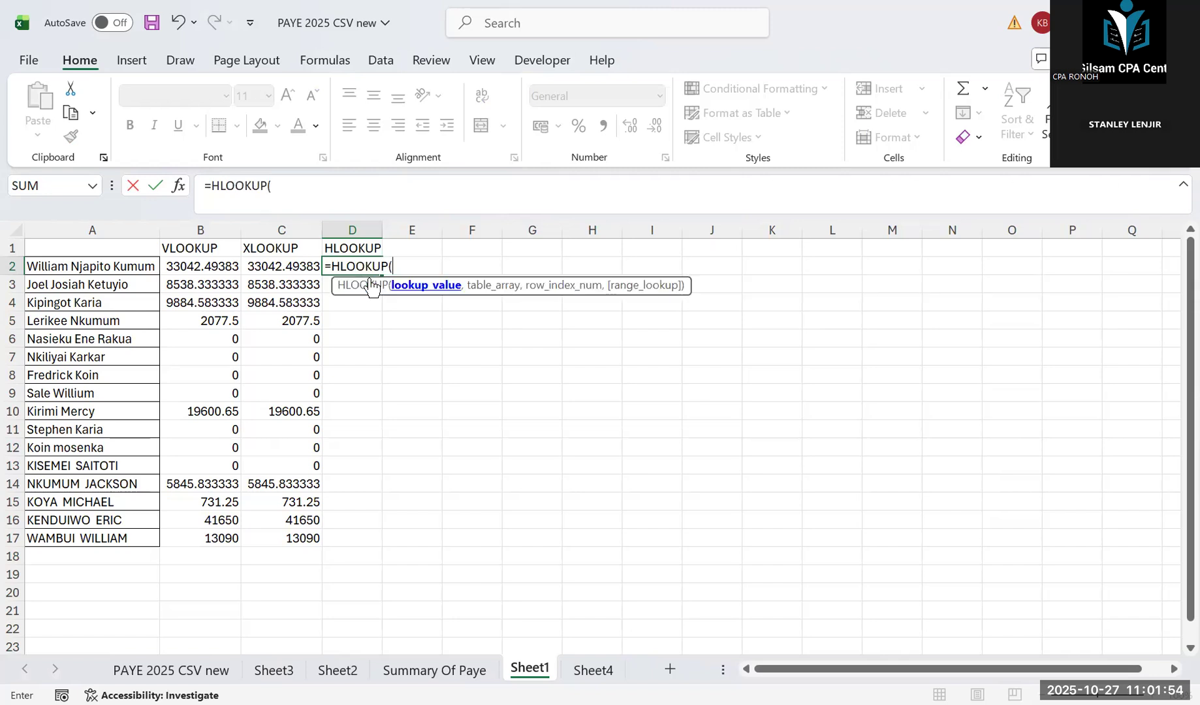
left_click(81, 267)
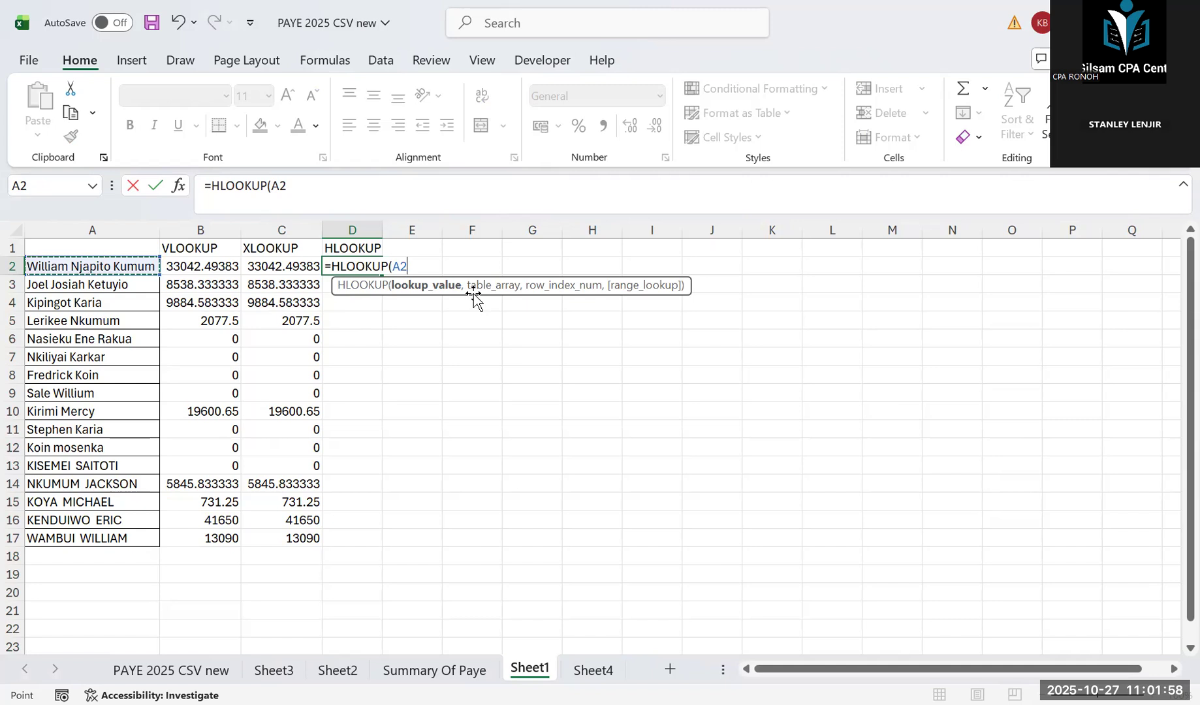
type(",")
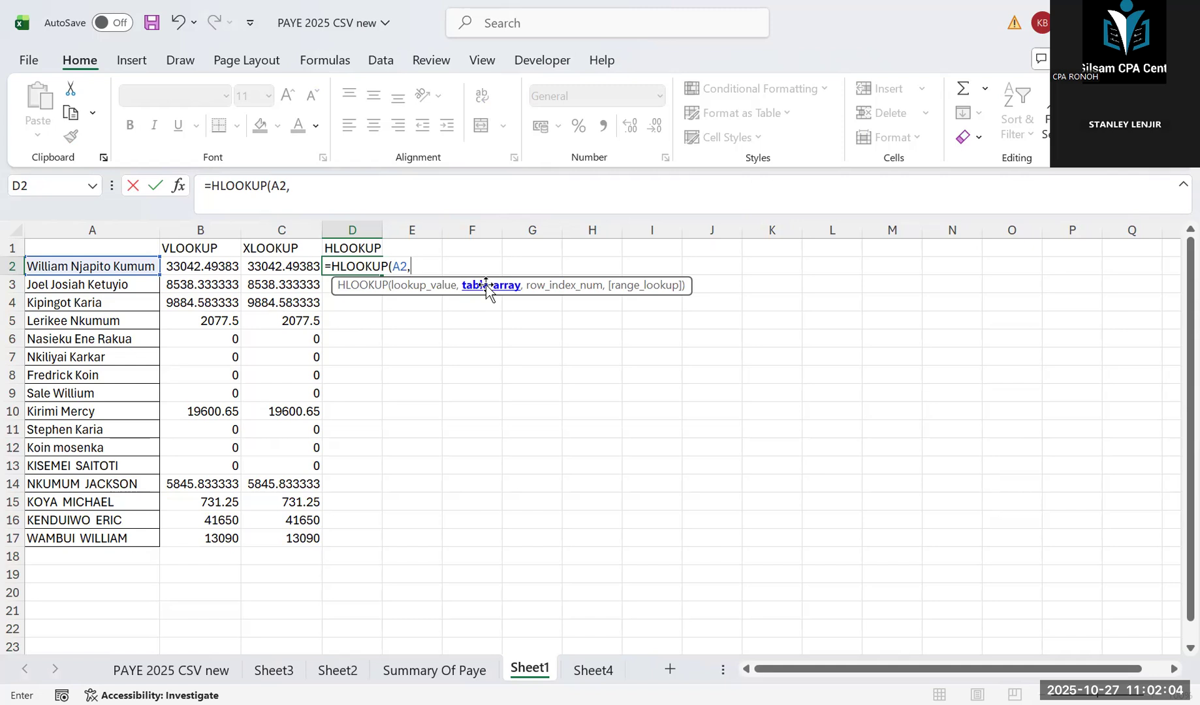
left_click(577, 673)
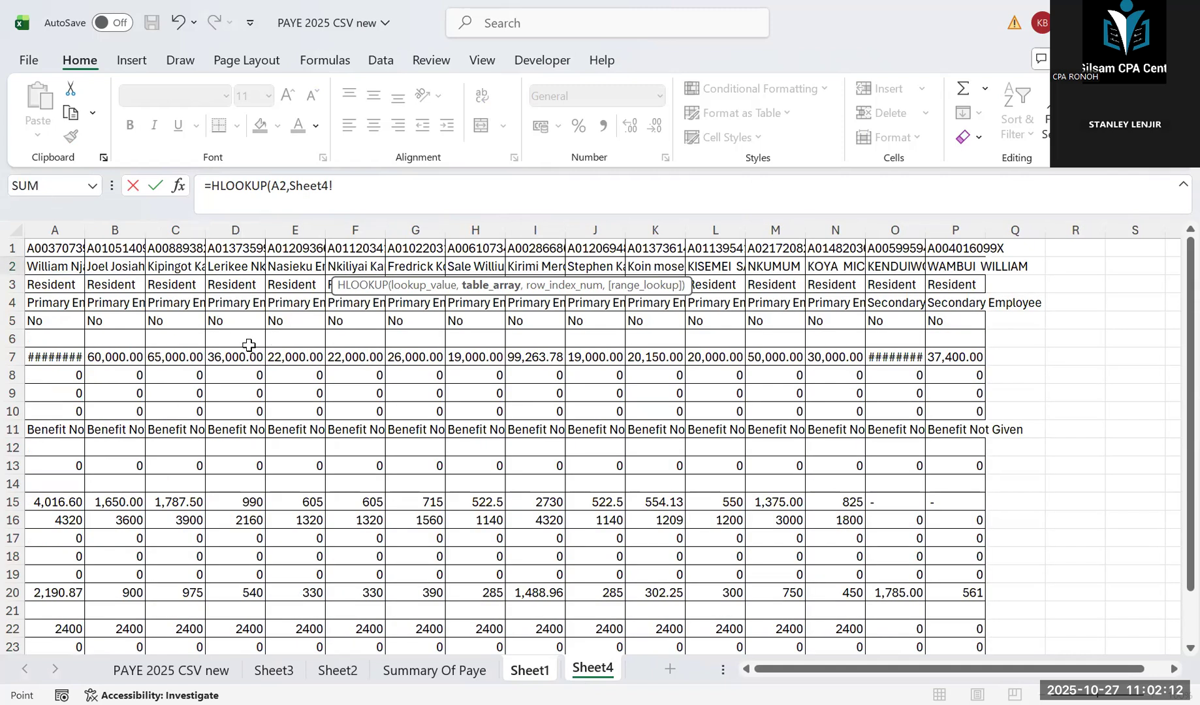
left_click(83, 228)
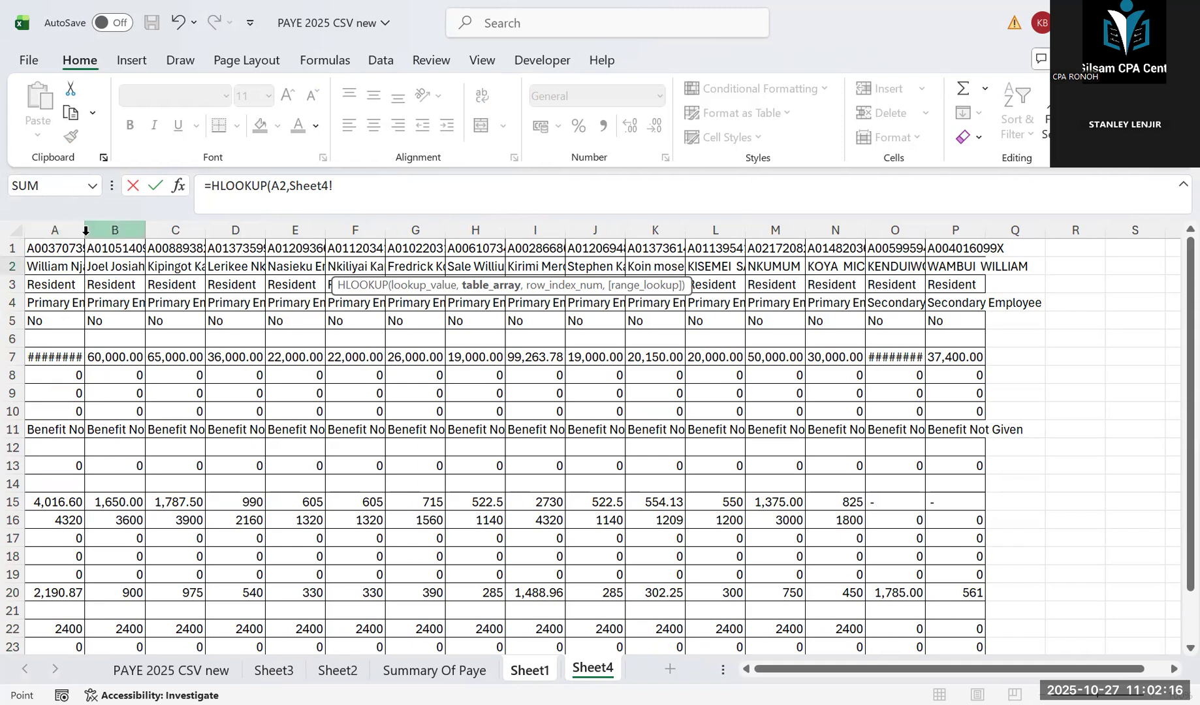
left_click(58, 230)
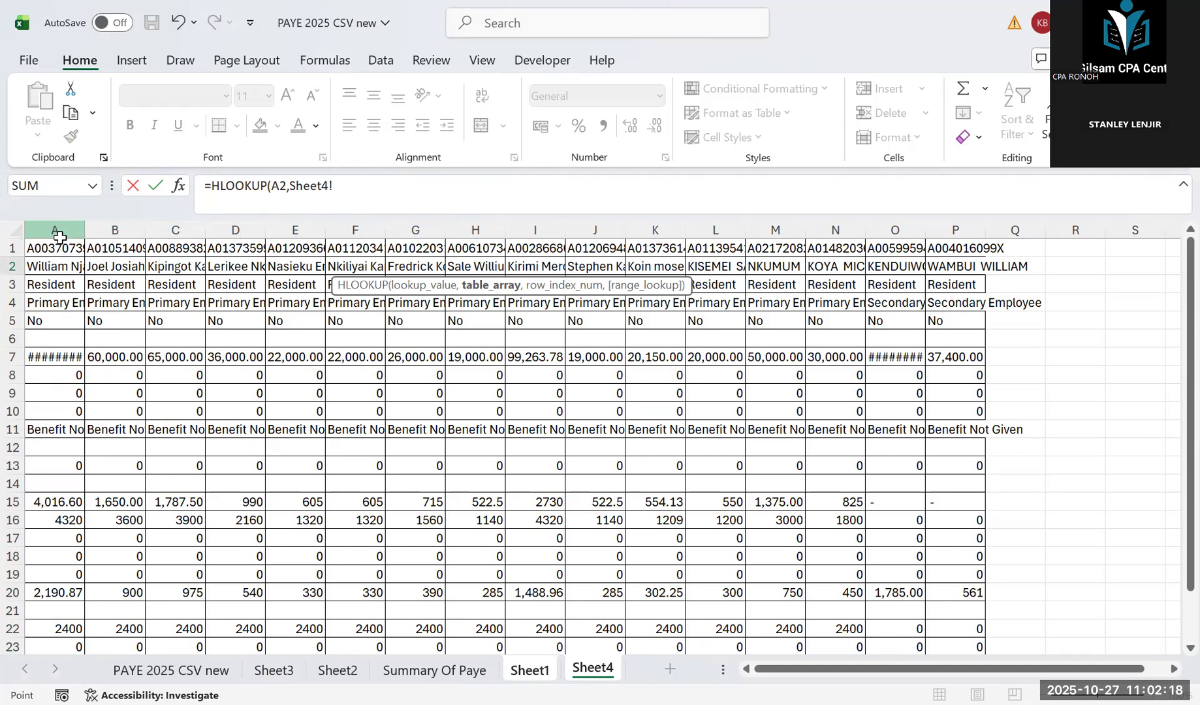
left_click_drag(101, 281, 1010, 533)
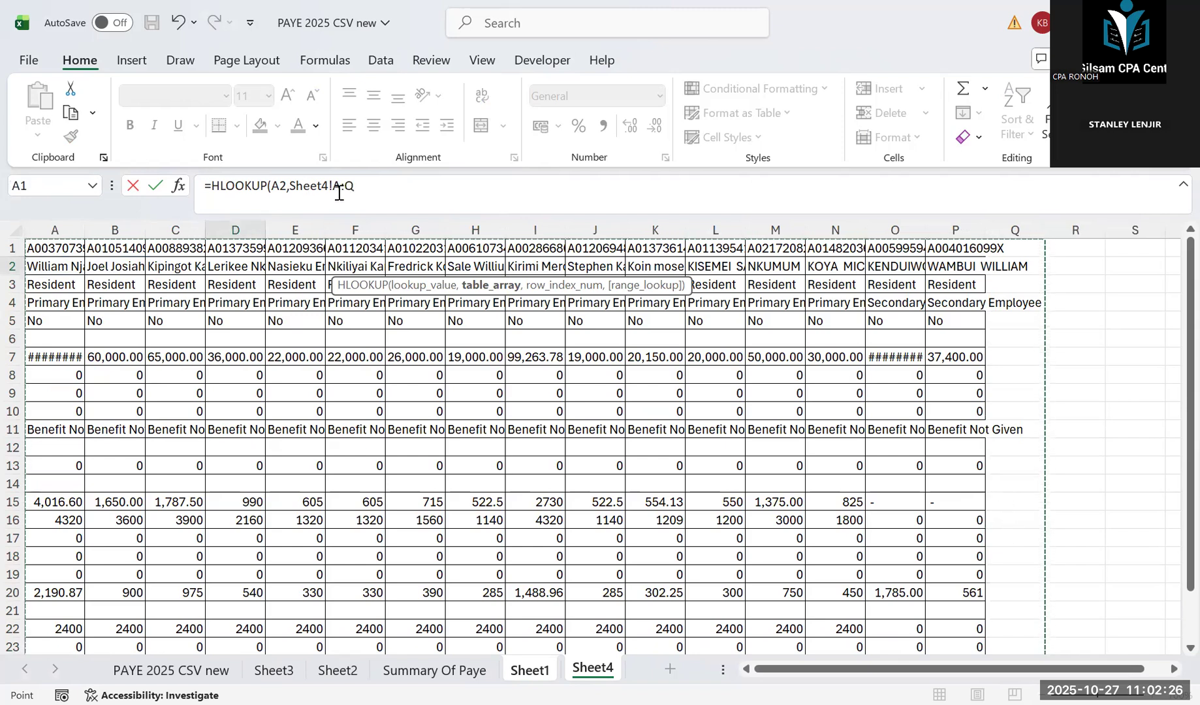
left_click(299, 189)
key("shift+End")
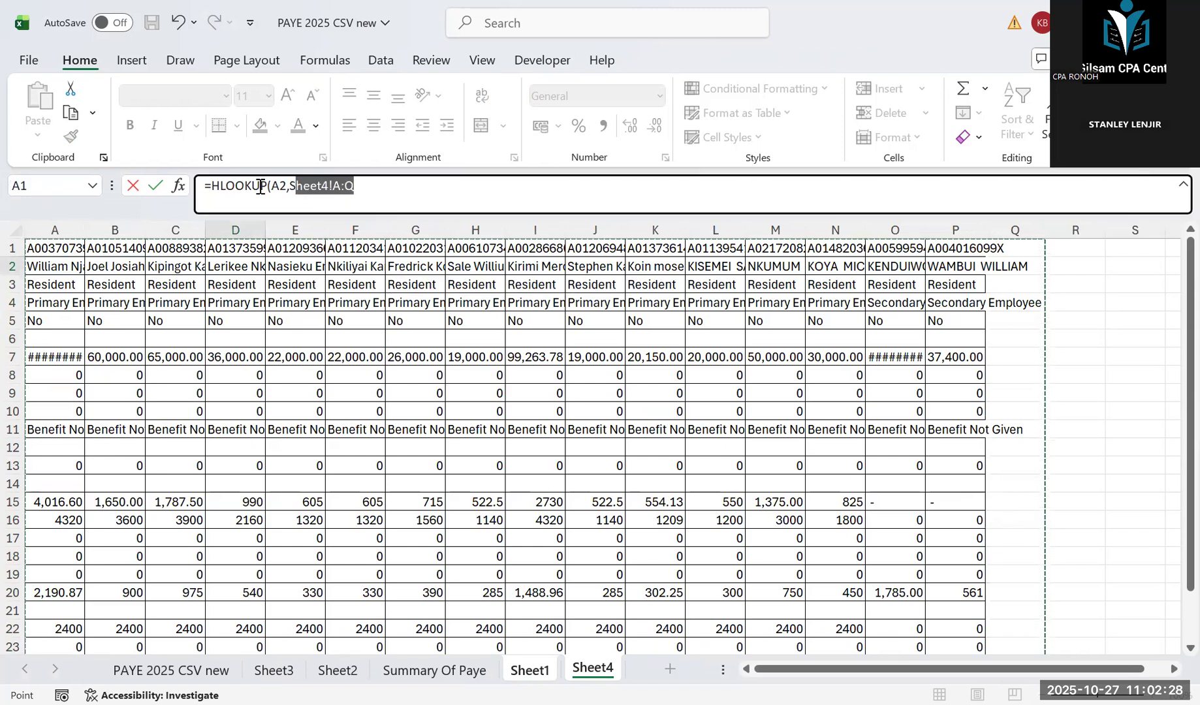
key("BackSpace")
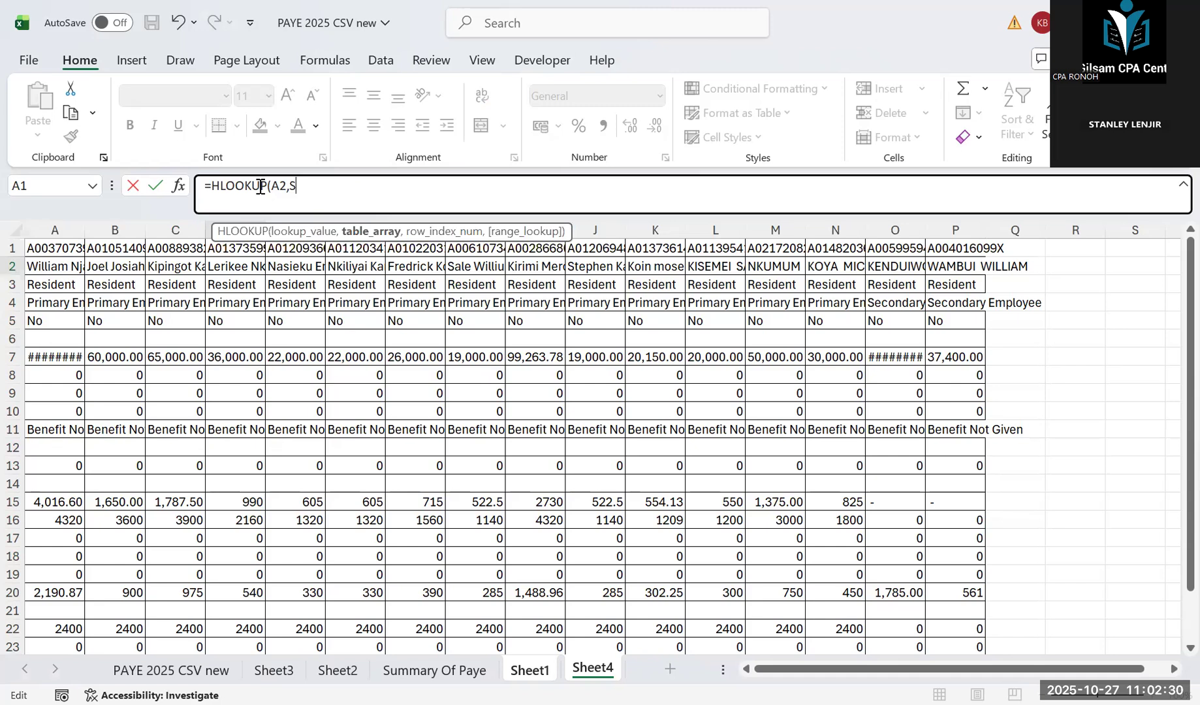
key("BackSpace")
left_click(83, 228)
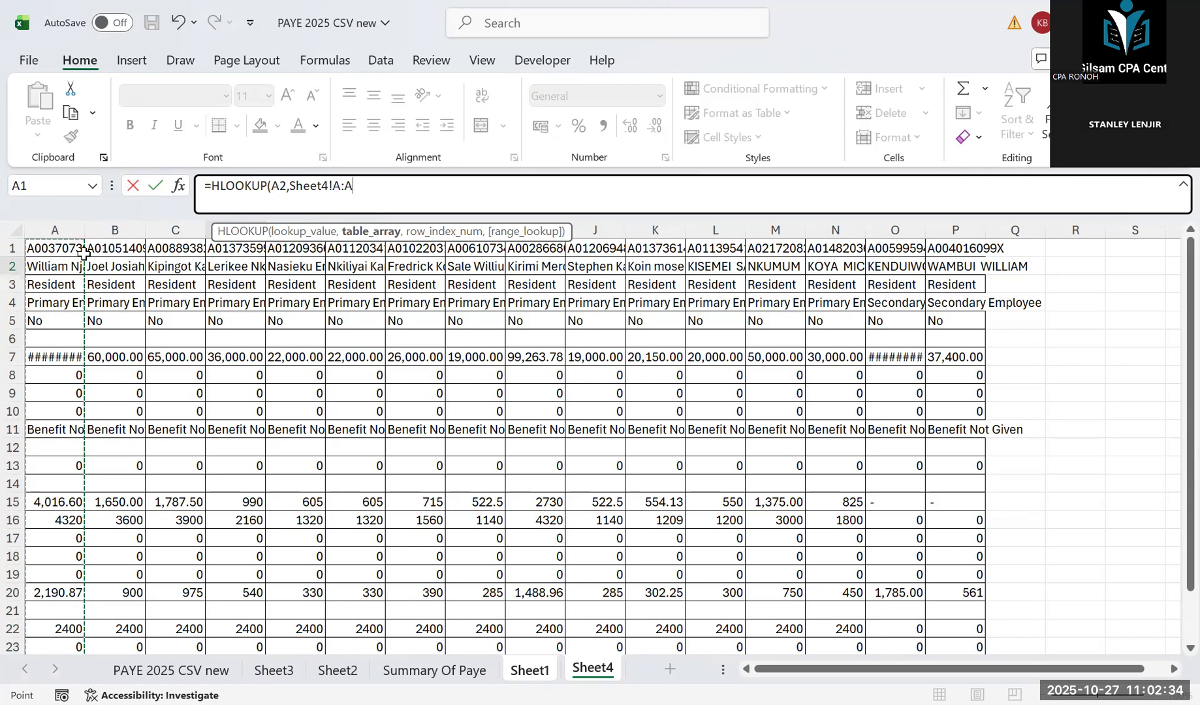
scroll(83, 245, "down", 1)
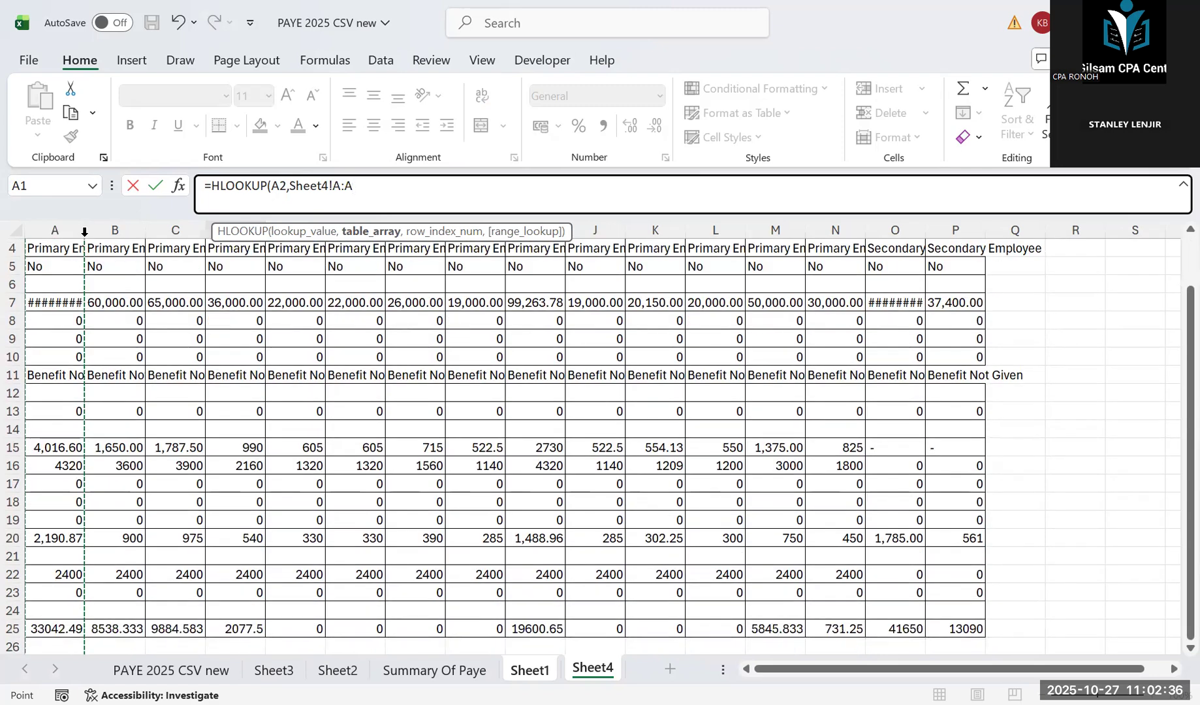
scroll(83, 236, "up", 1)
Step: Use the range A2:P25 on Sheet4 as the HLOOKUP table array and continue to the row index argument
left_click(55, 266)
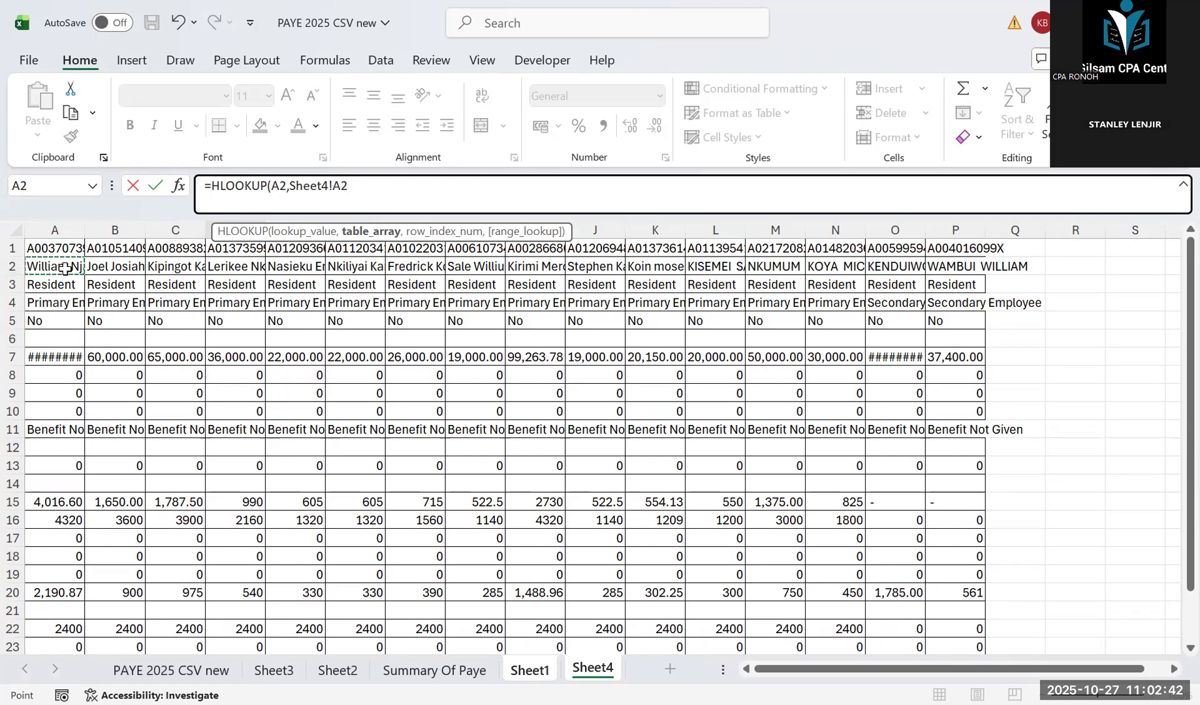
left_click_drag(661, 609, 955, 612)
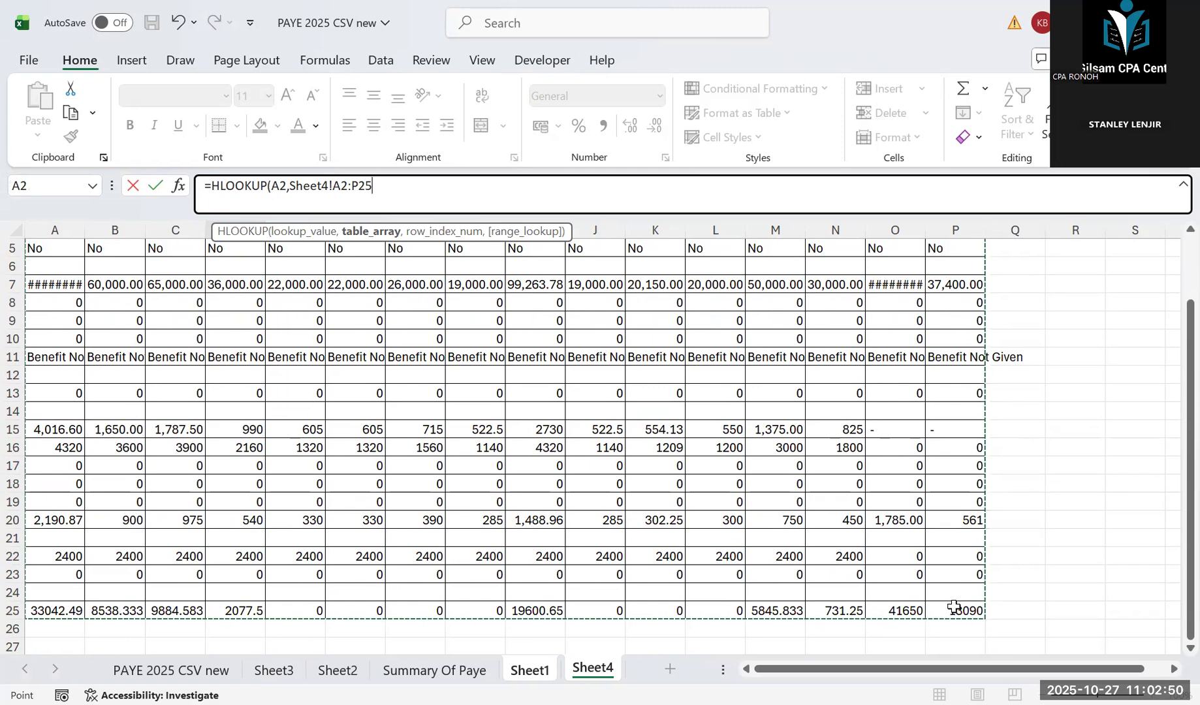
type(",")
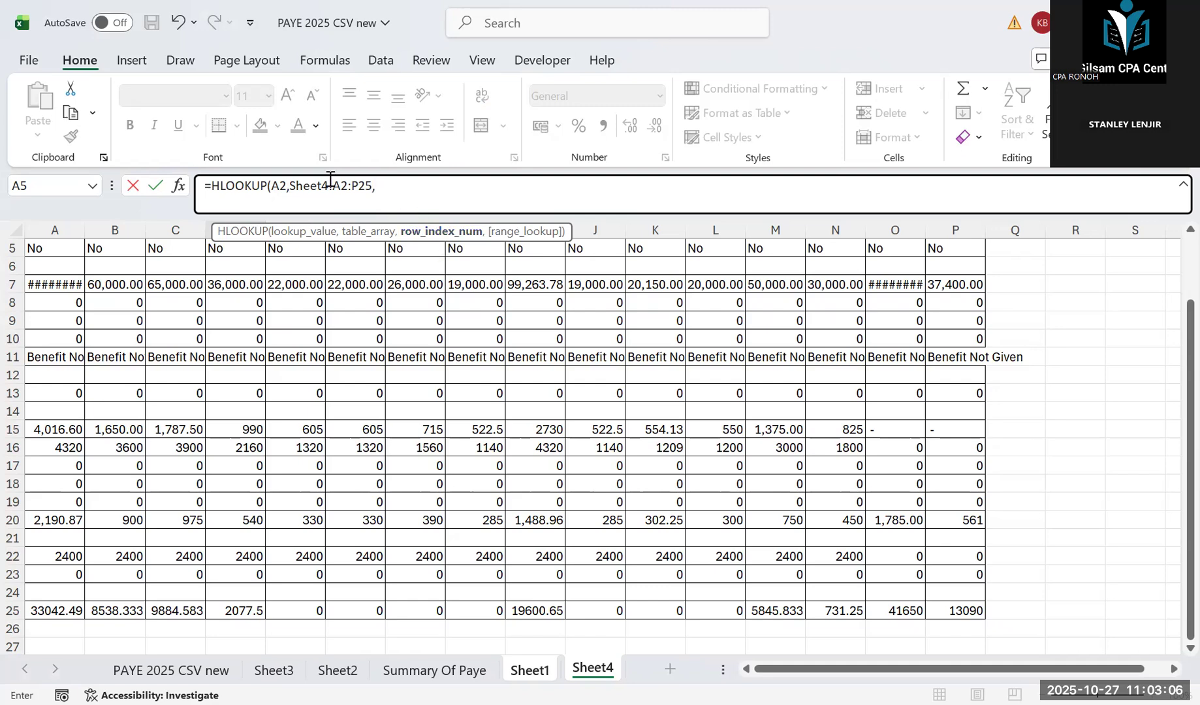
Step: Make the table array reference absolute as $A$2:$P$25 and enter 24 as the row index number
left_click(353, 186)
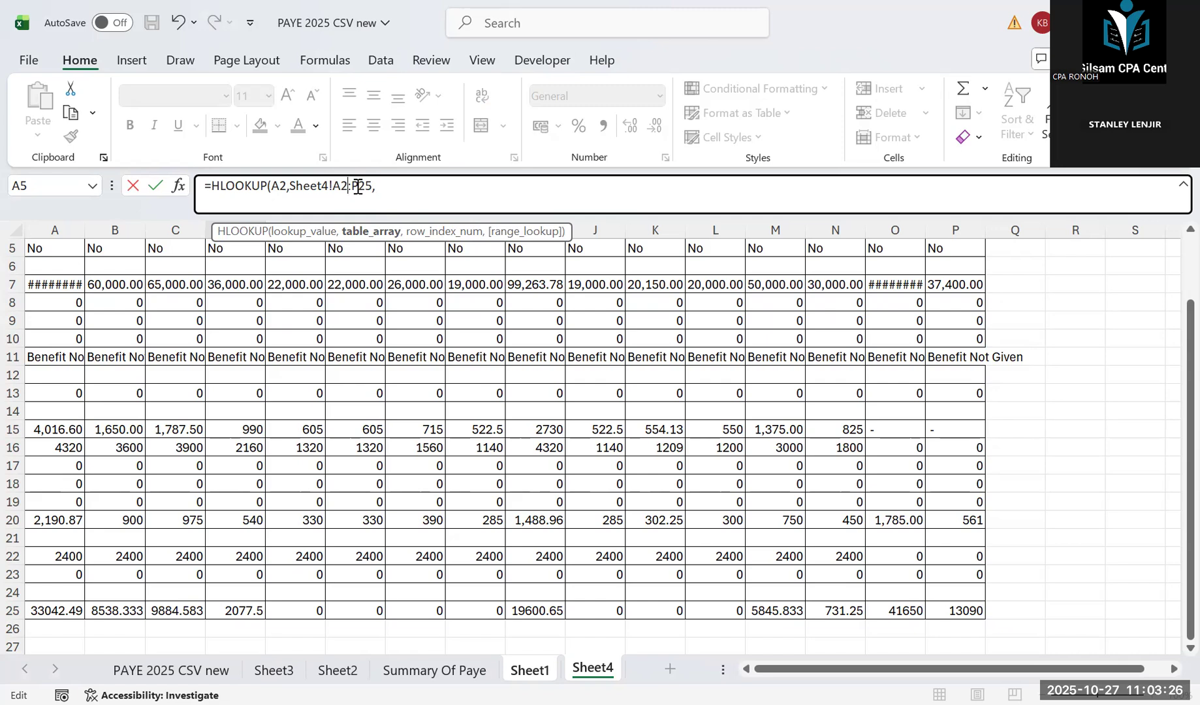
key("F4")
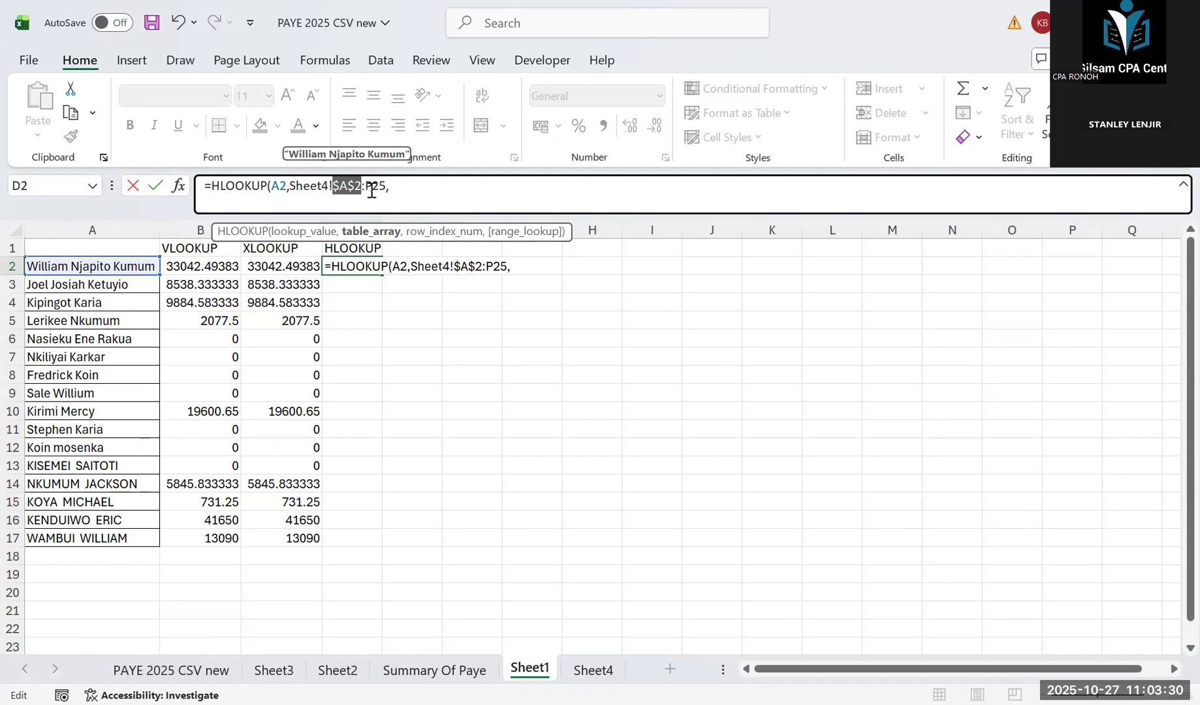
left_click(415, 199)
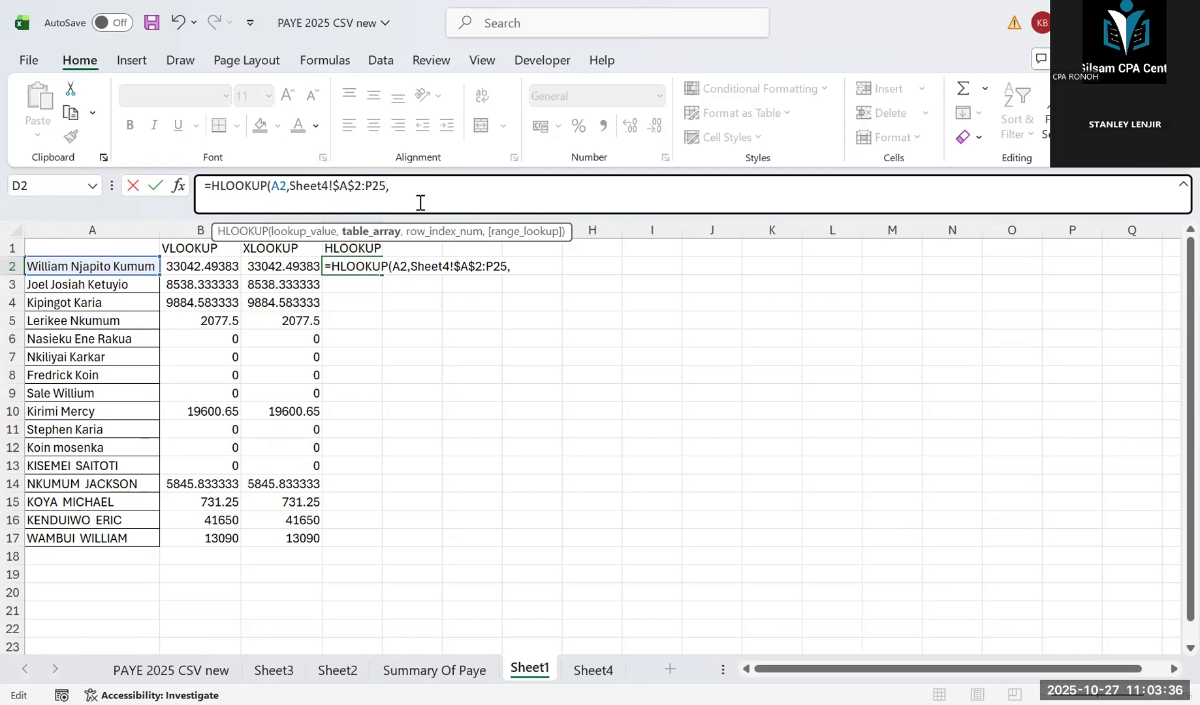
key("F4")
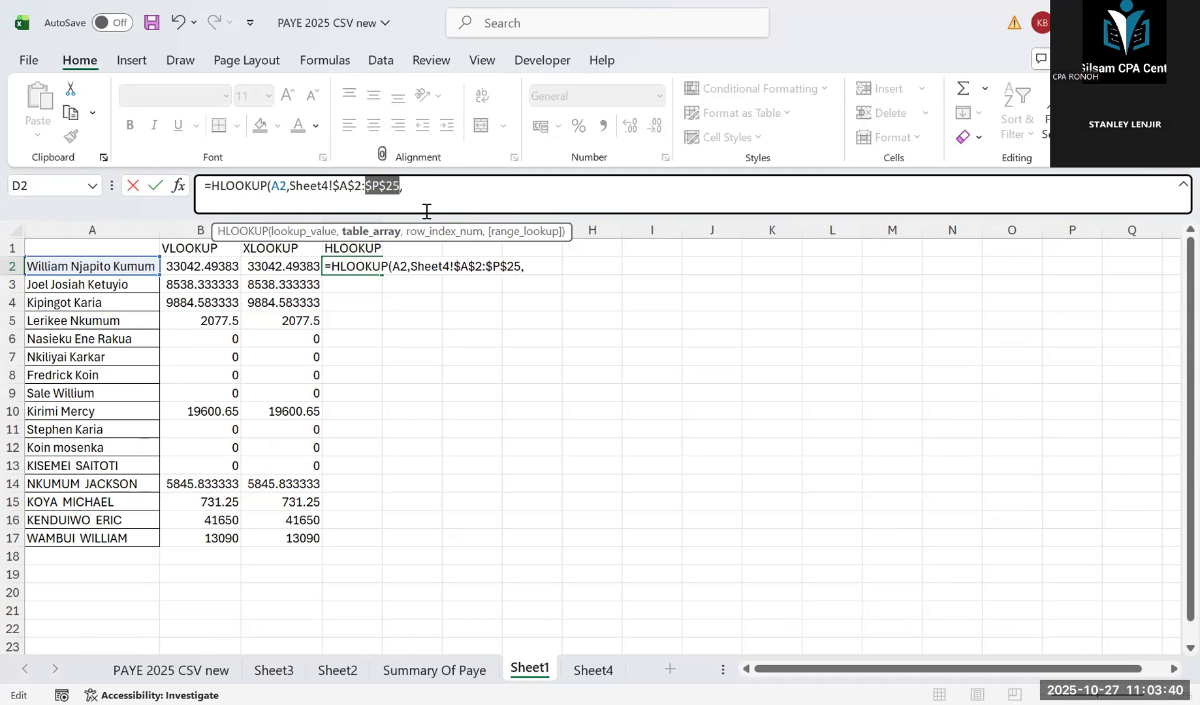
left_click(410, 190)
type("24")
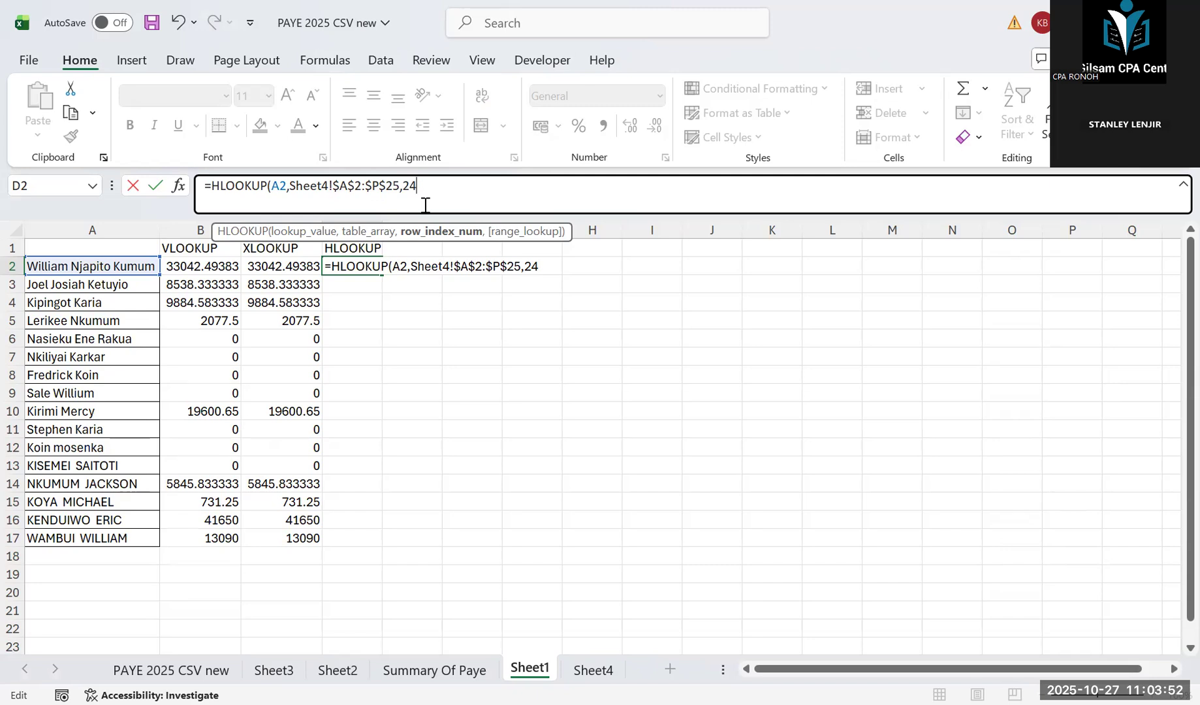
Step: Try the HLOOKUP formula in D2 without a range lookup argument, and undo the entry
key("Return")
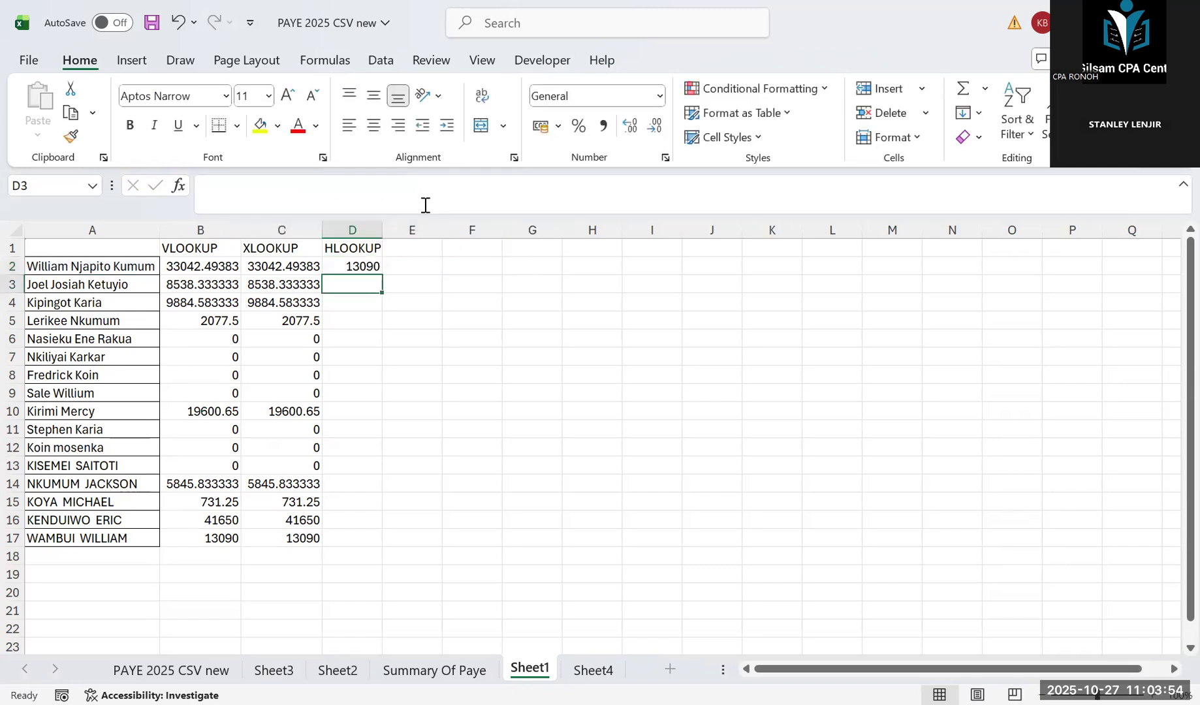
key("ctrl+z")
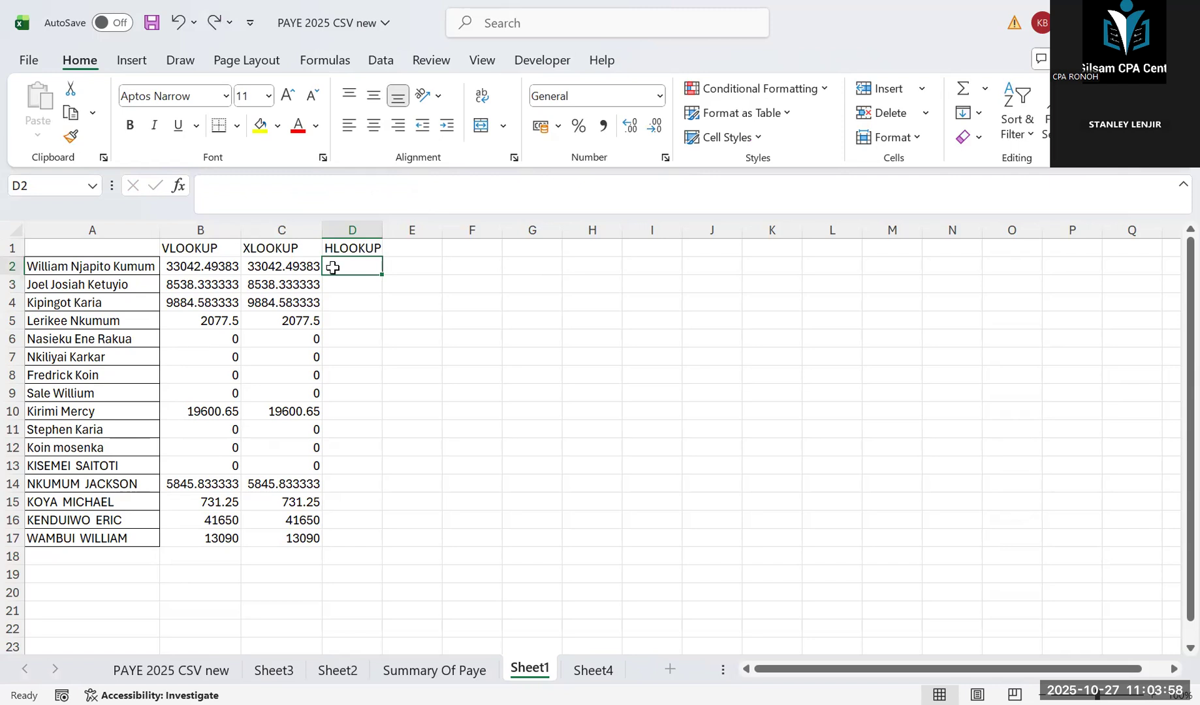
Step: Begin a new HLOOKUP formula in D2 of Sheet1 with A2 as the lookup value, and go to Sheet4 for the table array
type("=")
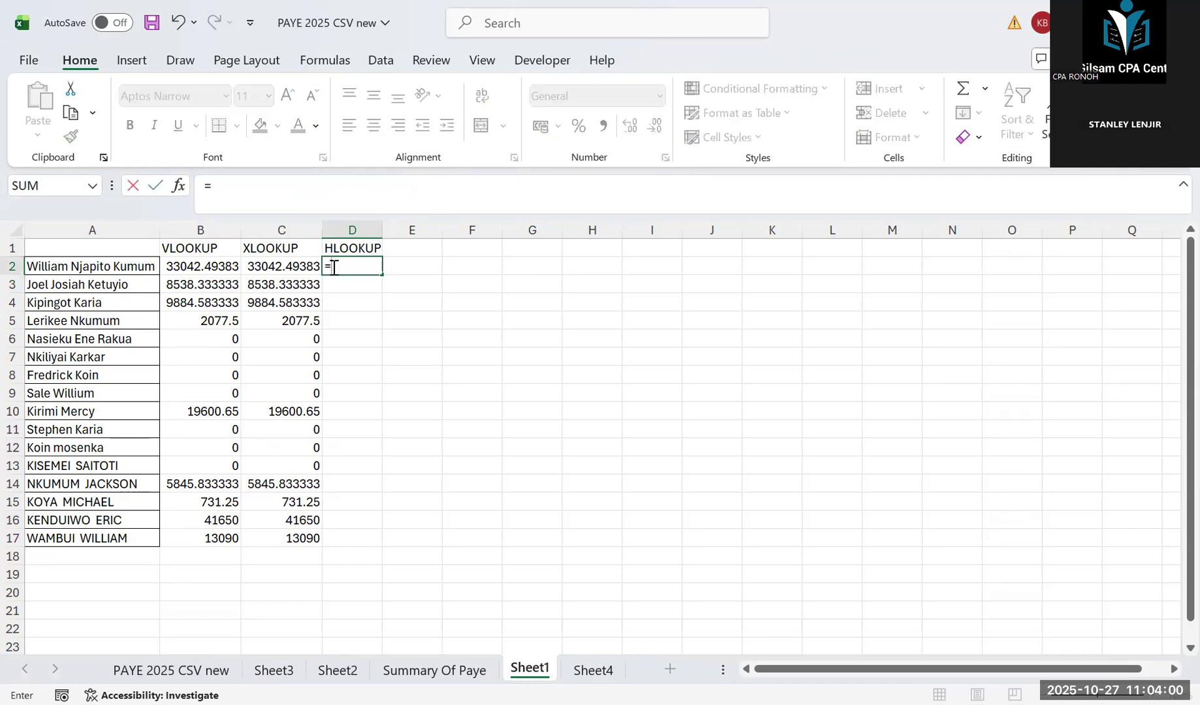
type("HL")
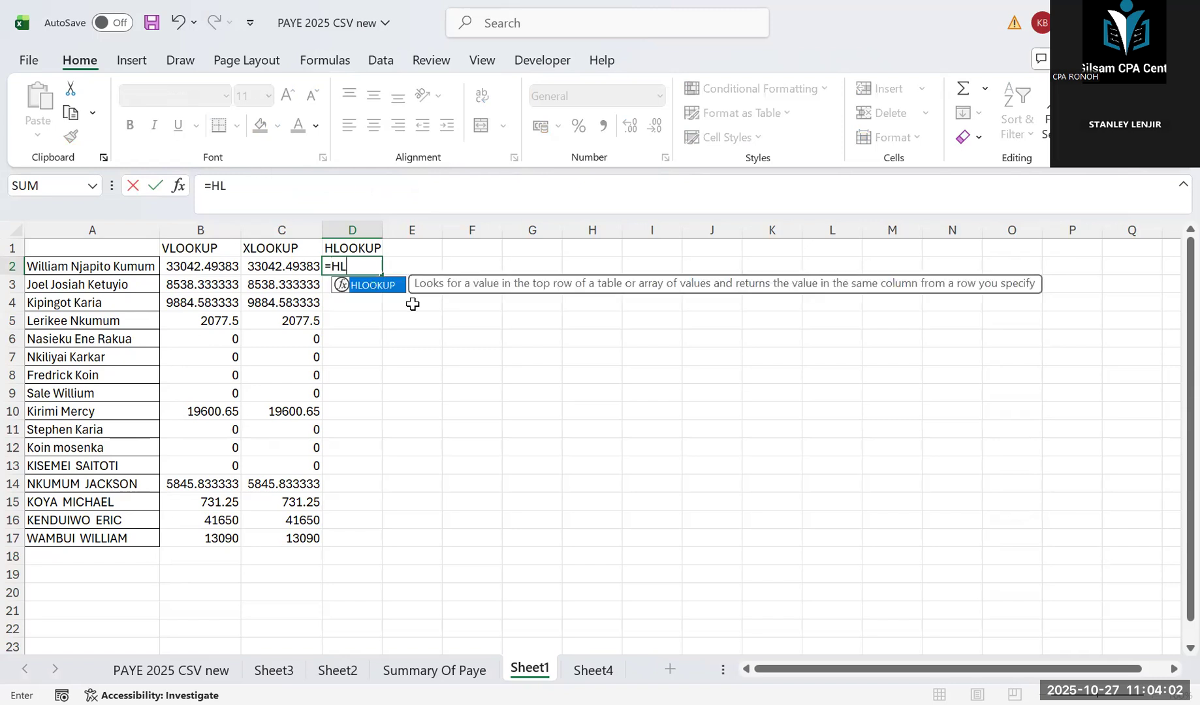
double_click(382, 289)
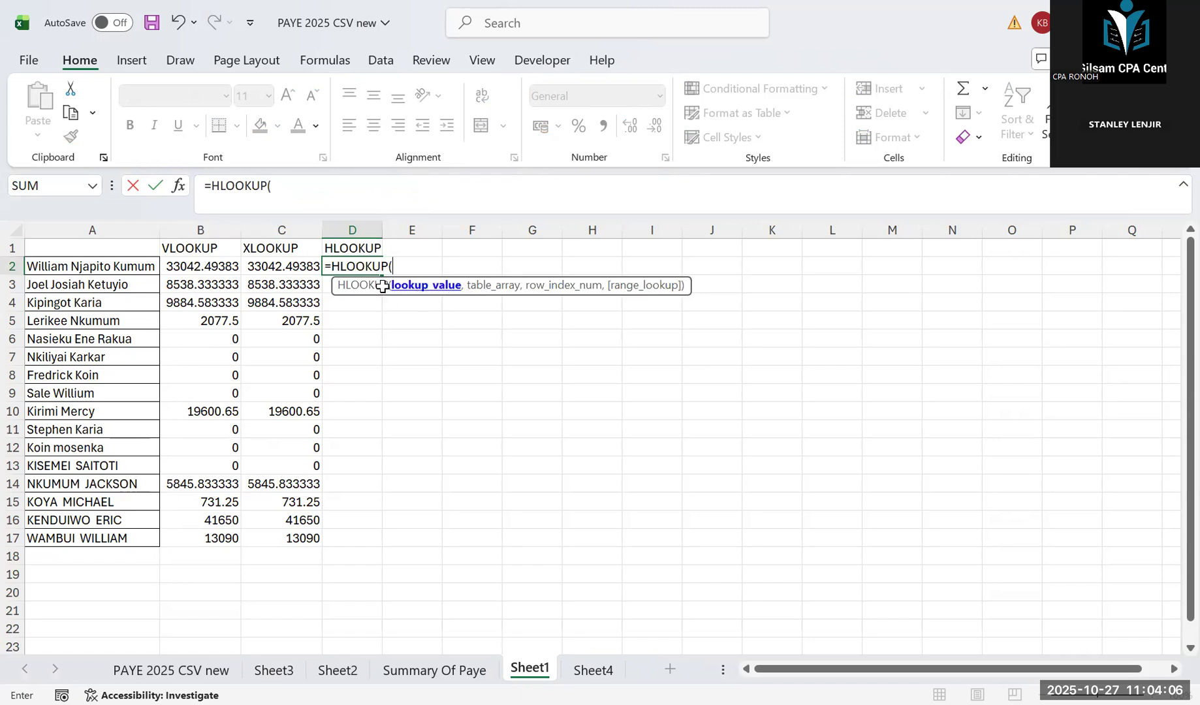
left_click(105, 265)
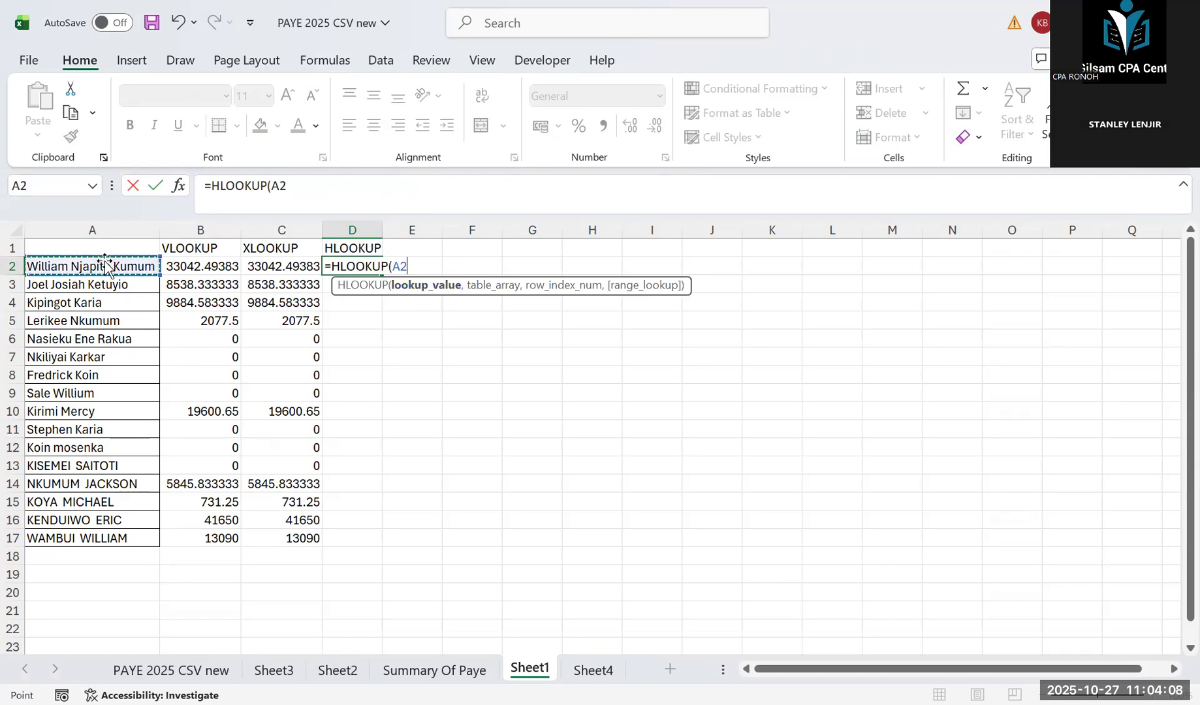
type(",")
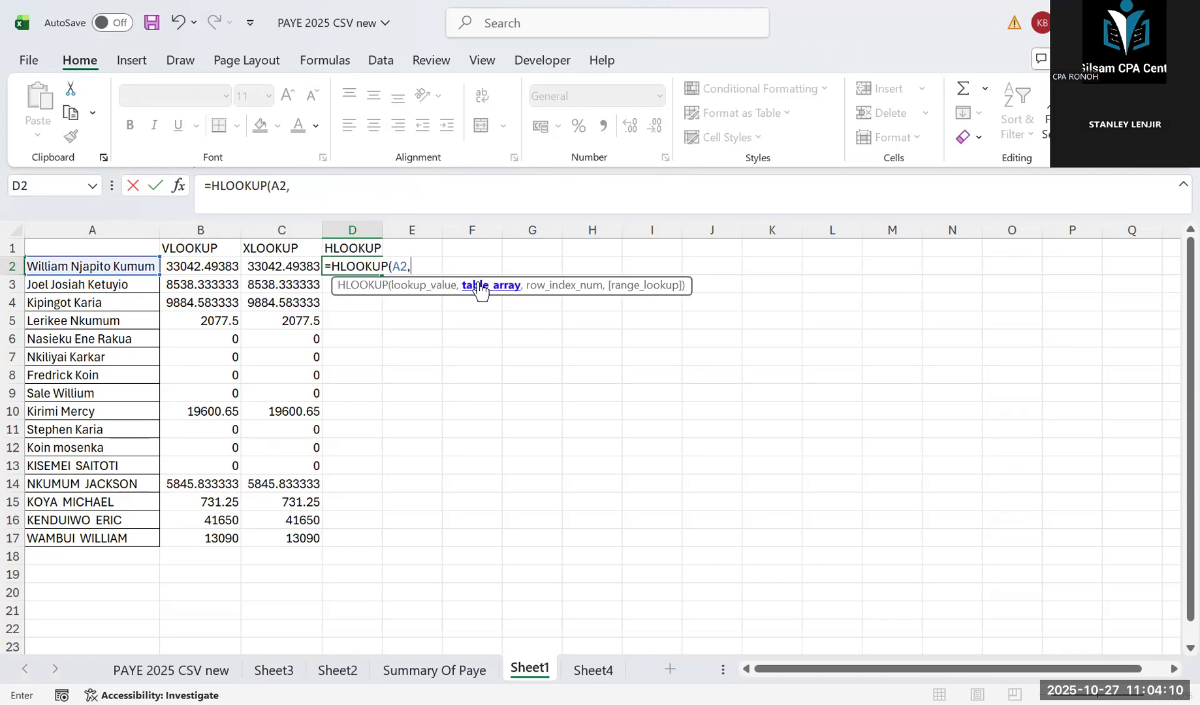
left_click(593, 671)
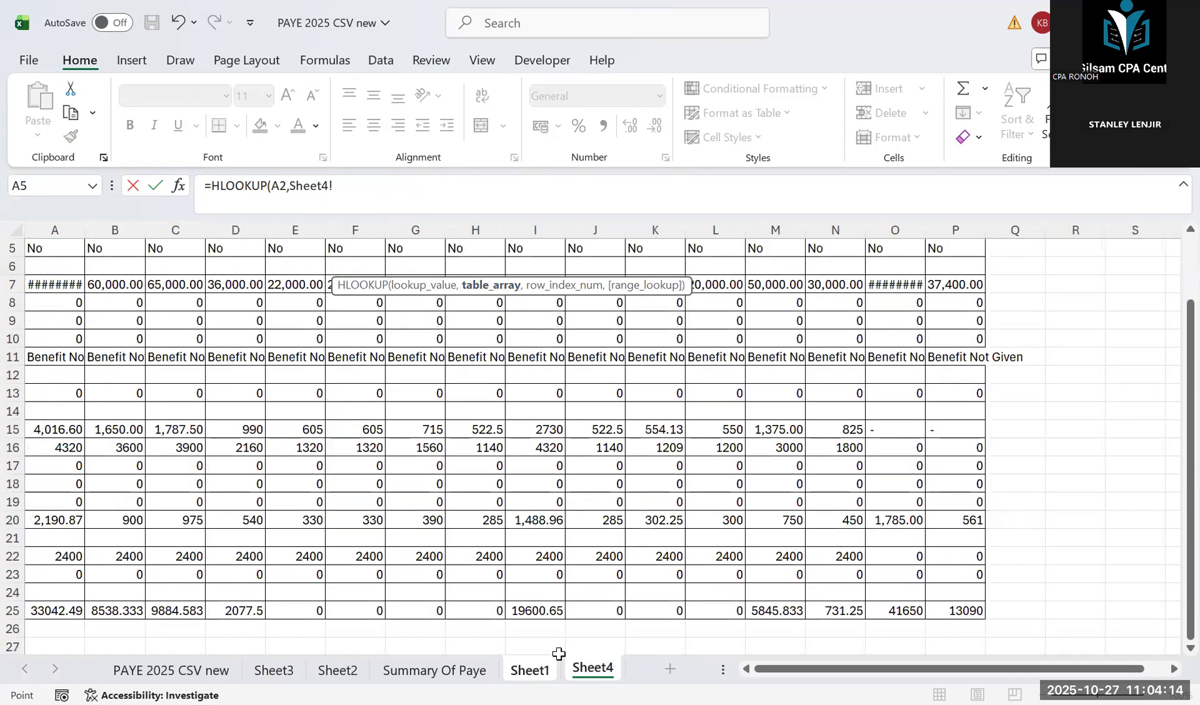
Step: Set the HLOOKUP table array to the range A2:P25 on Sheet4 and continue to the row index argument
scroll(282, 413, "up", 2)
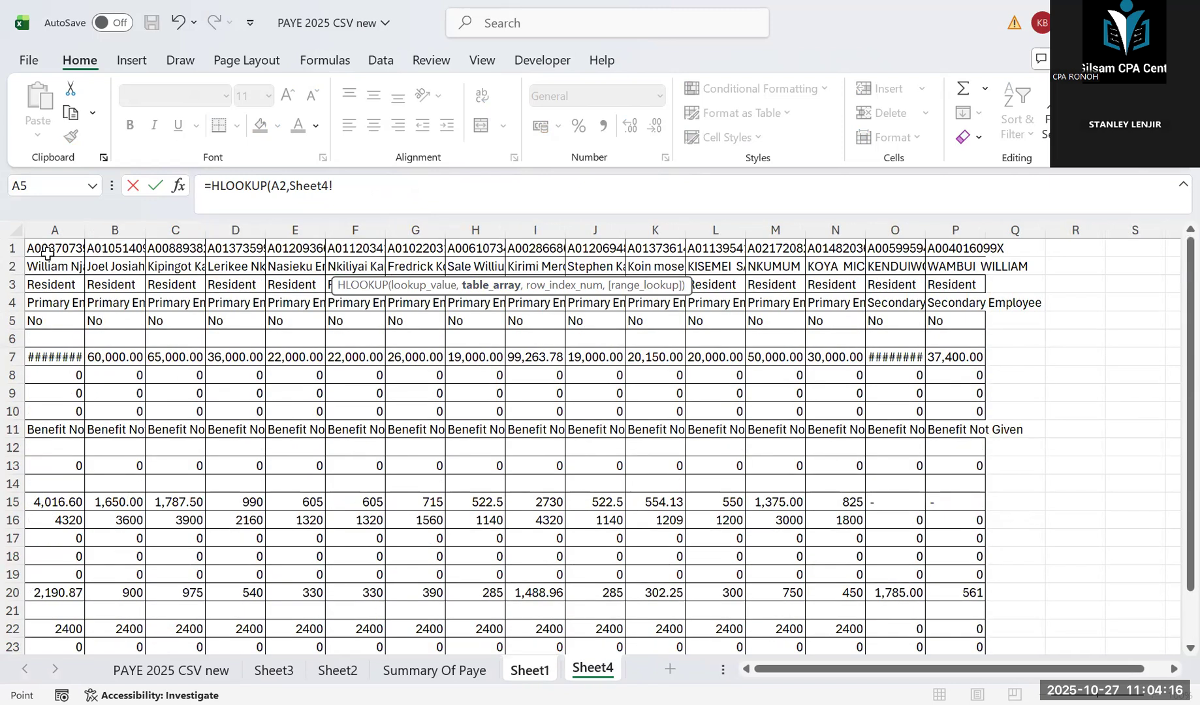
left_click(46, 271)
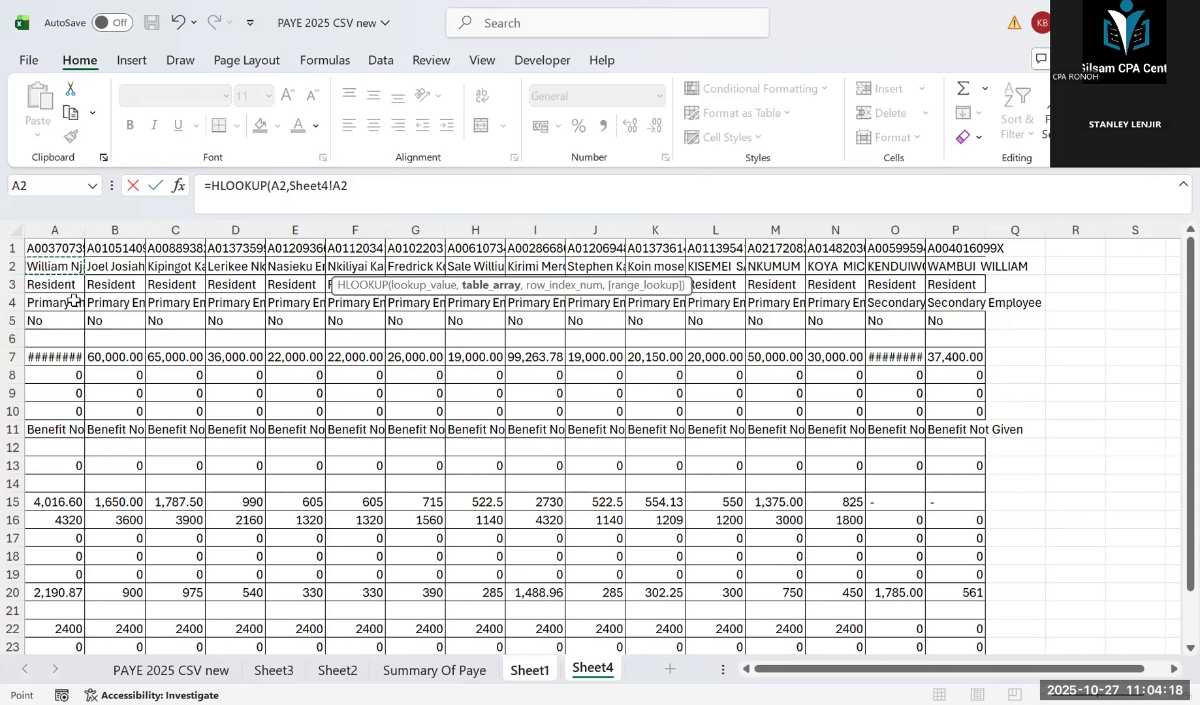
scroll(972, 612, "down", 2)
left_click(957, 610, "shift")
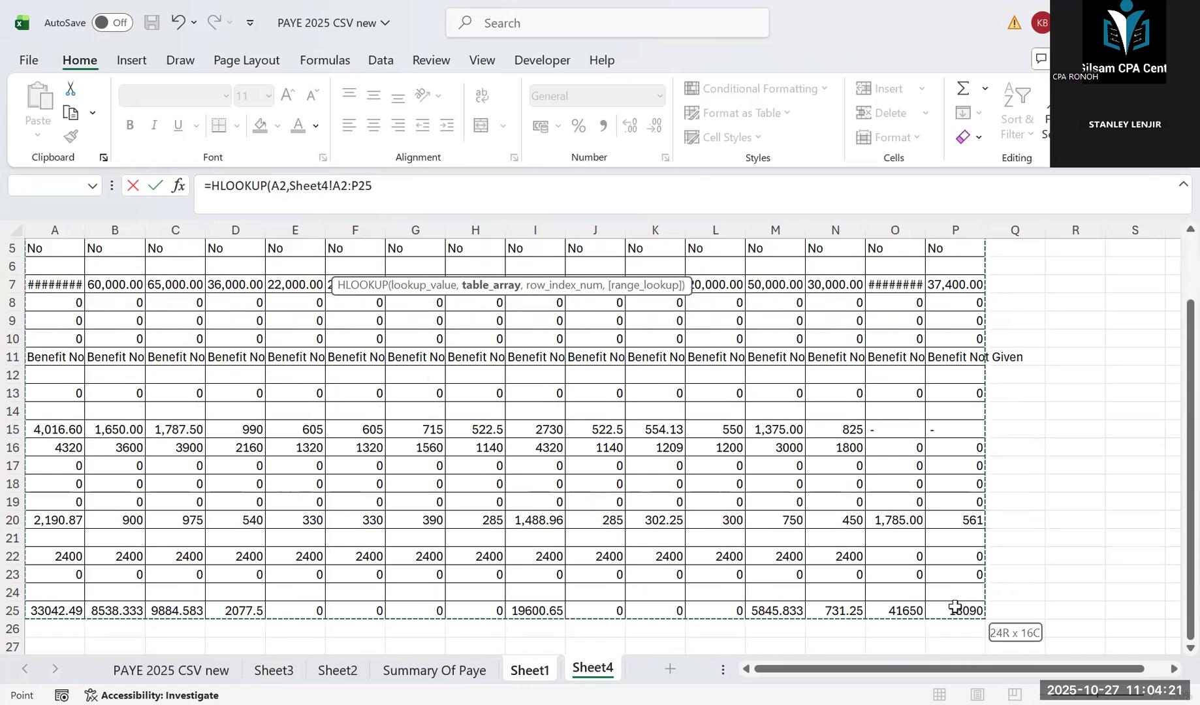
left_click(375, 189)
type(",")
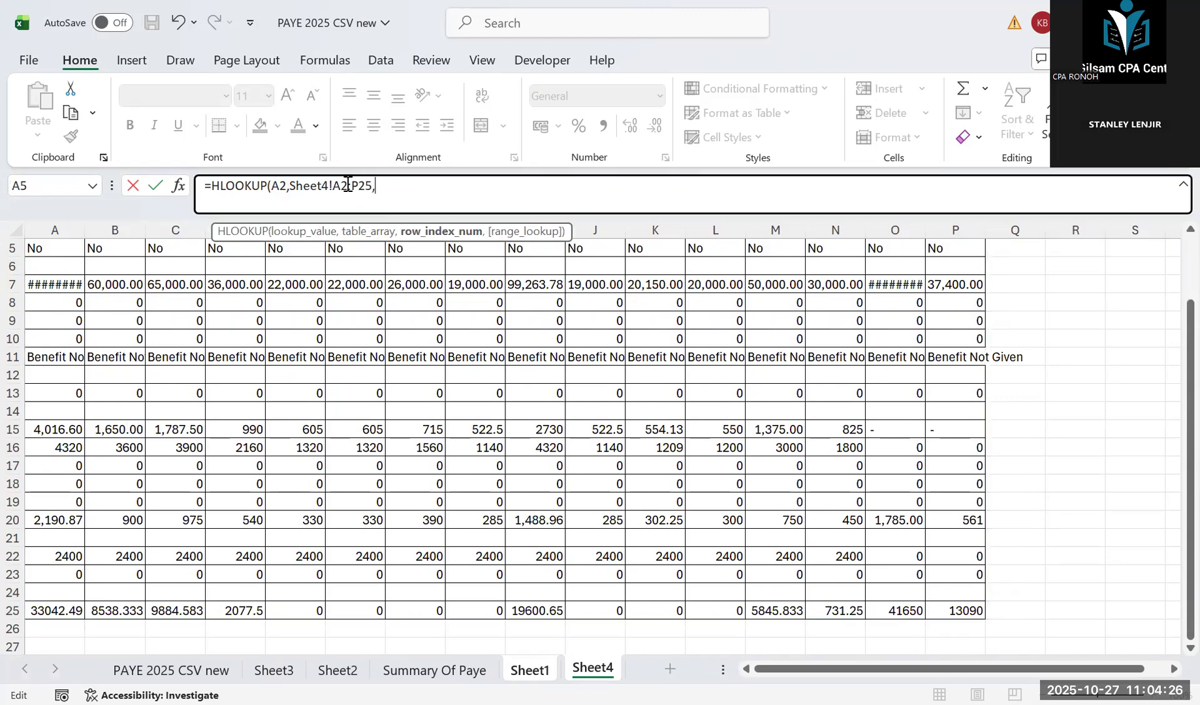